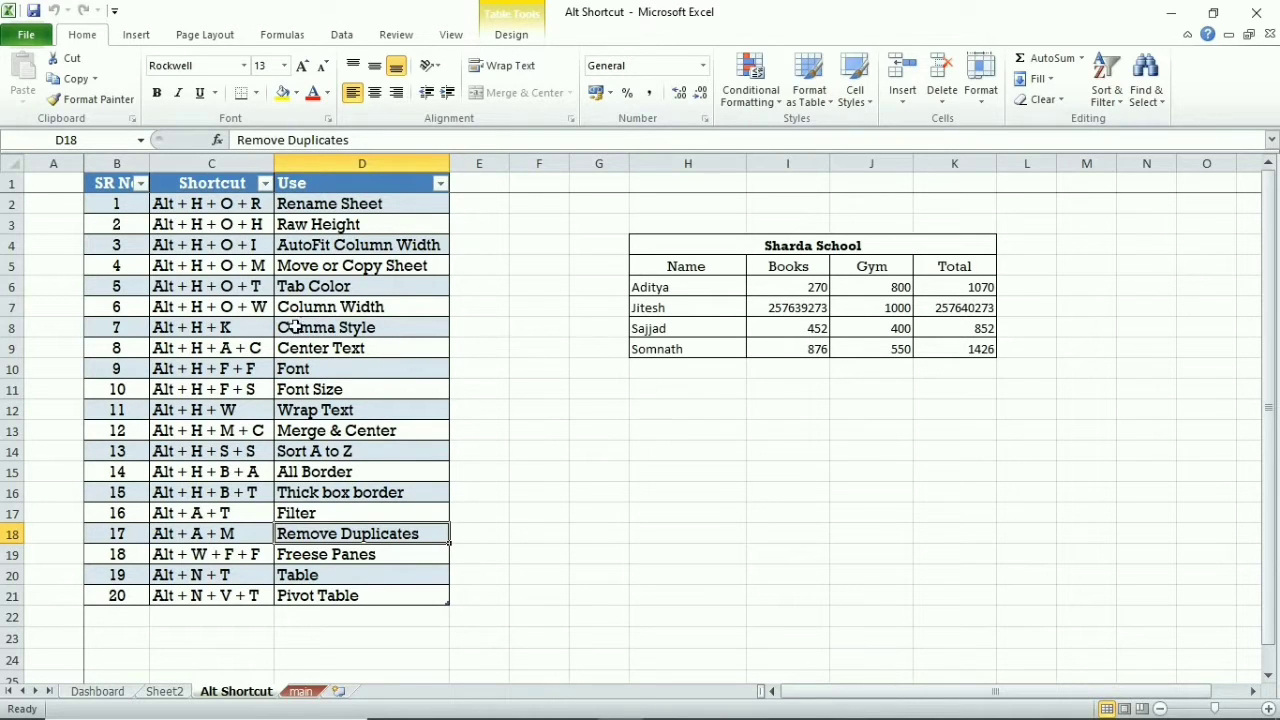
Step: Use Alt, H, F to jump to the font name box from the Alt + H + O + I cell
click(245, 248)
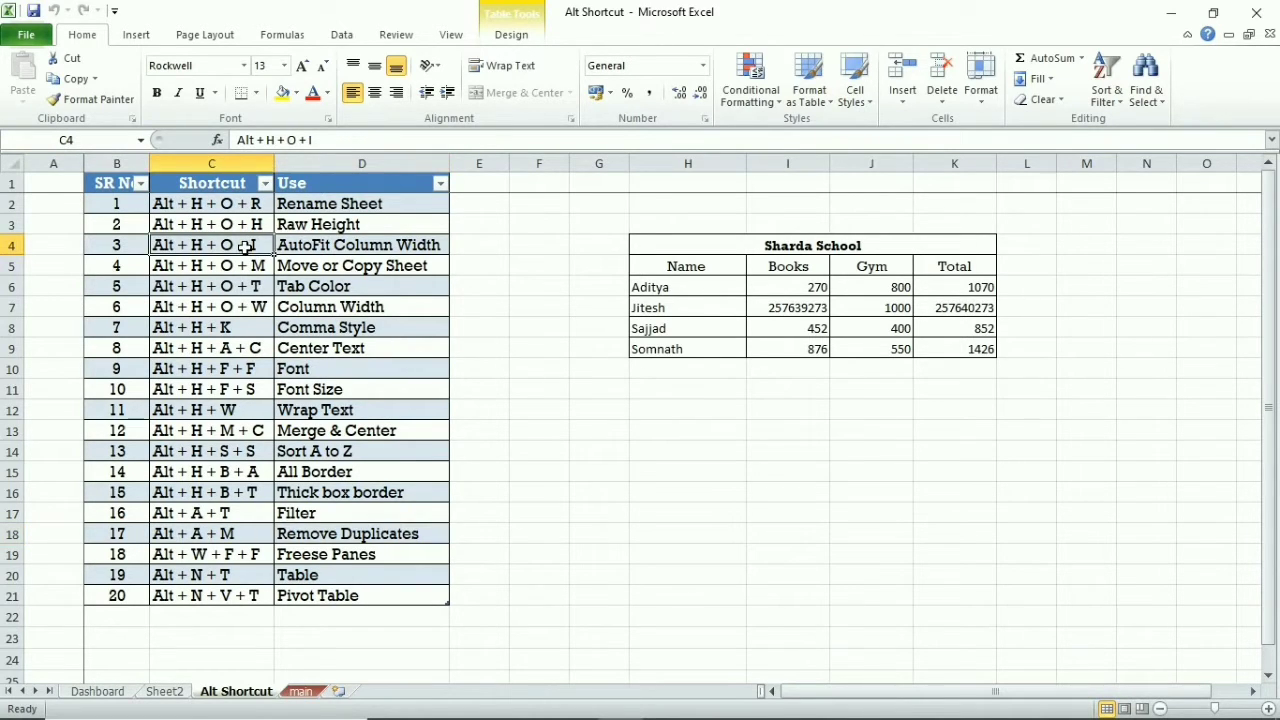
key(alt)
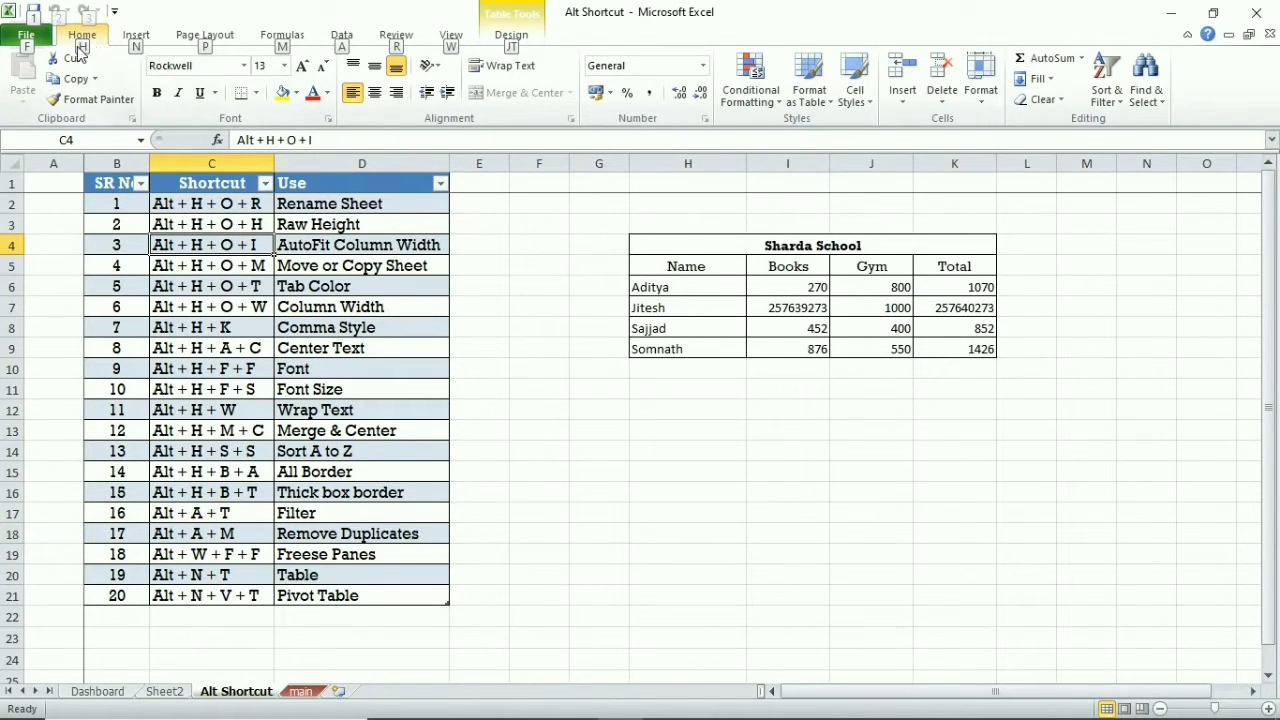
key(h)
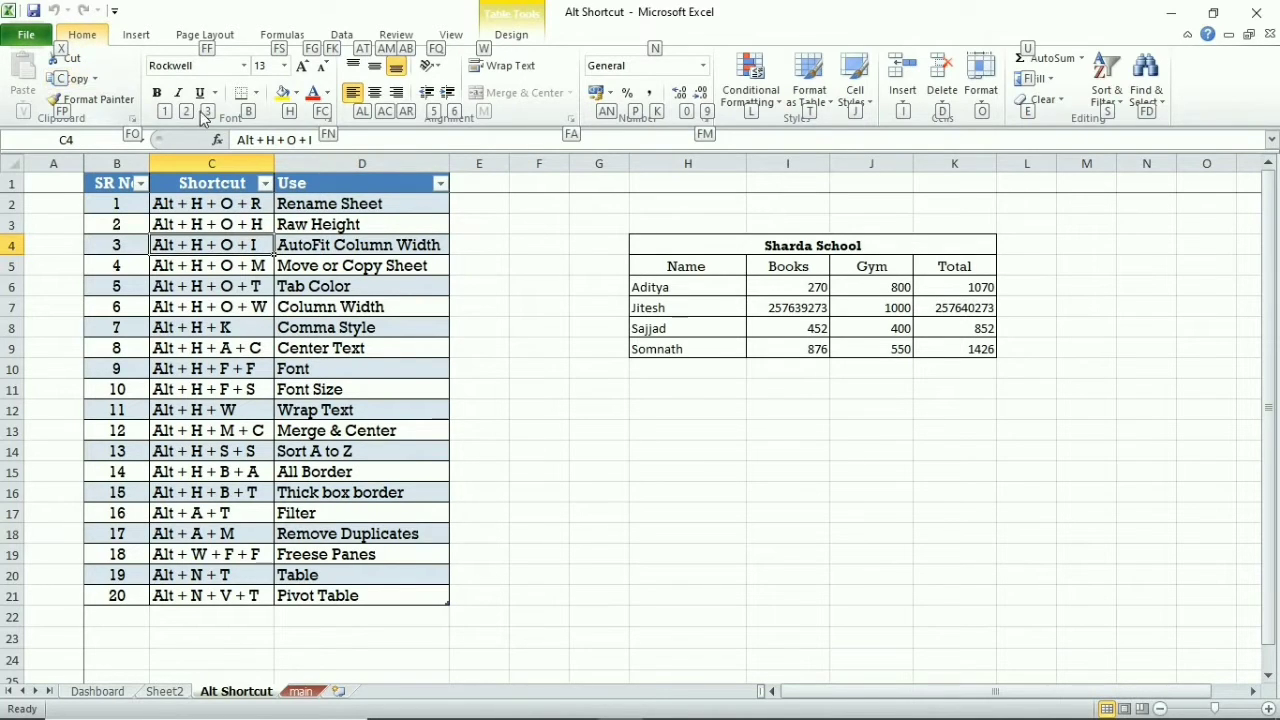
key(f)
key(f)
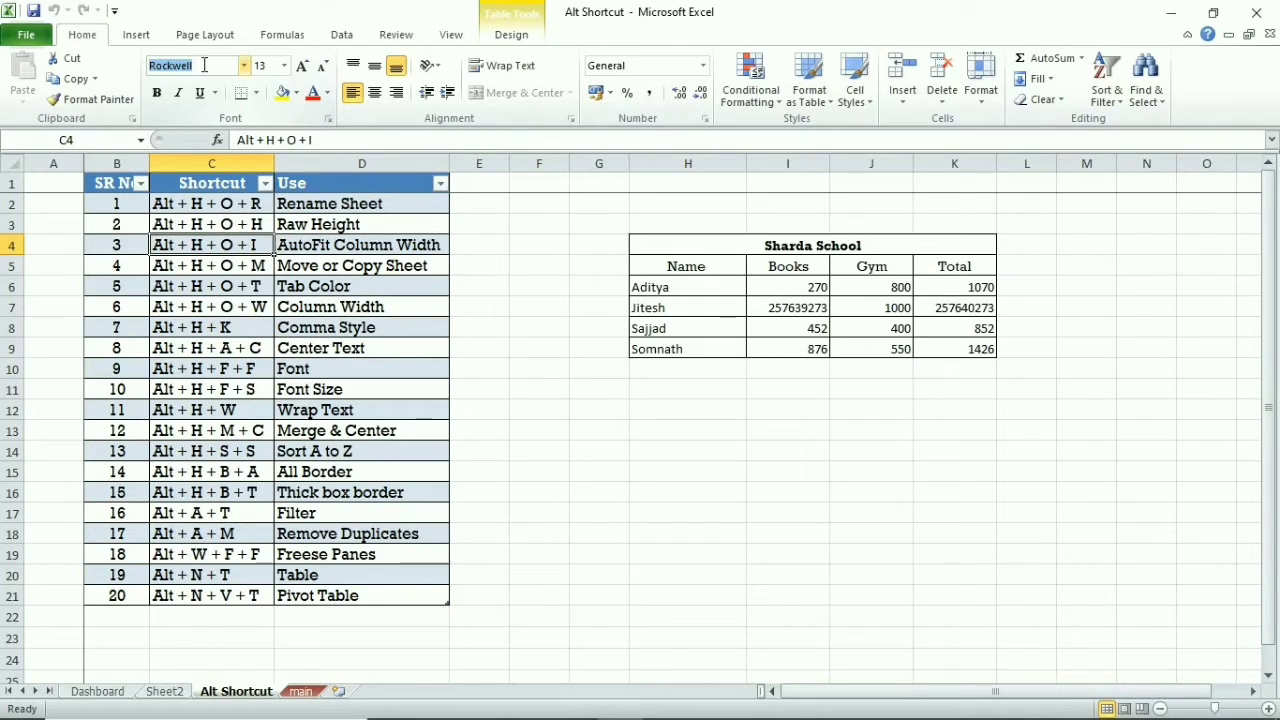
click(560, 288)
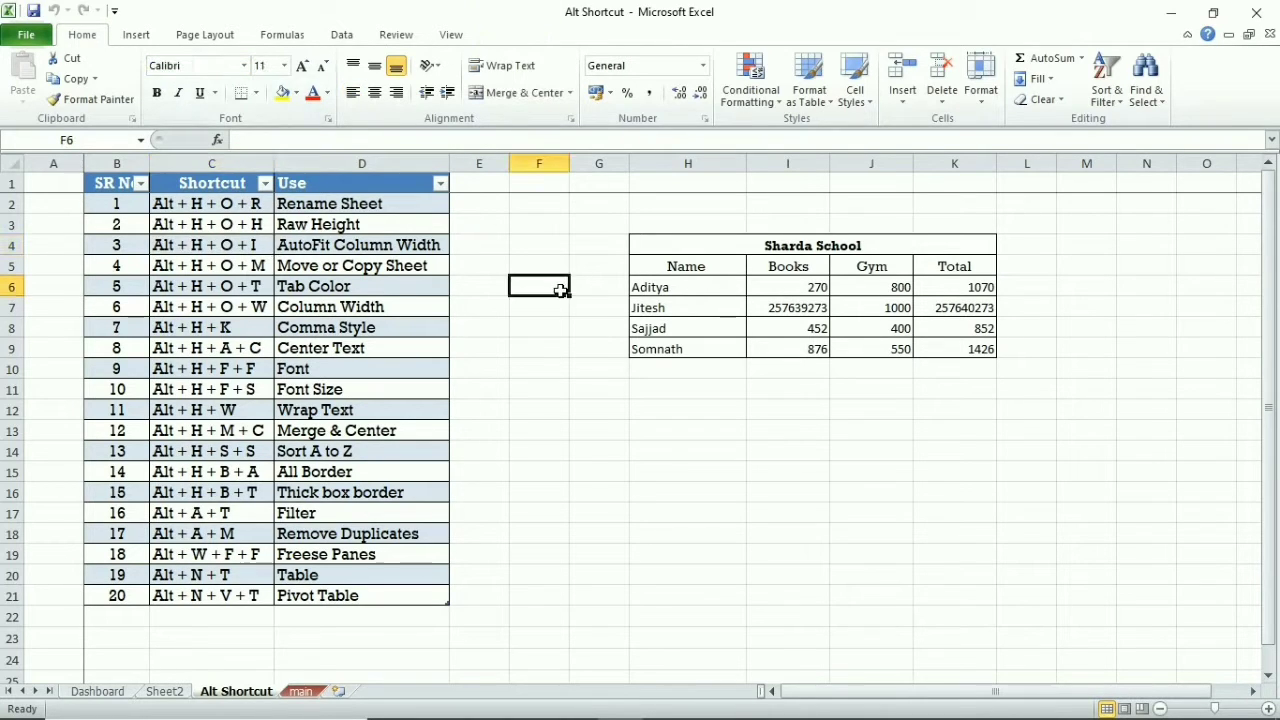
key(alt)
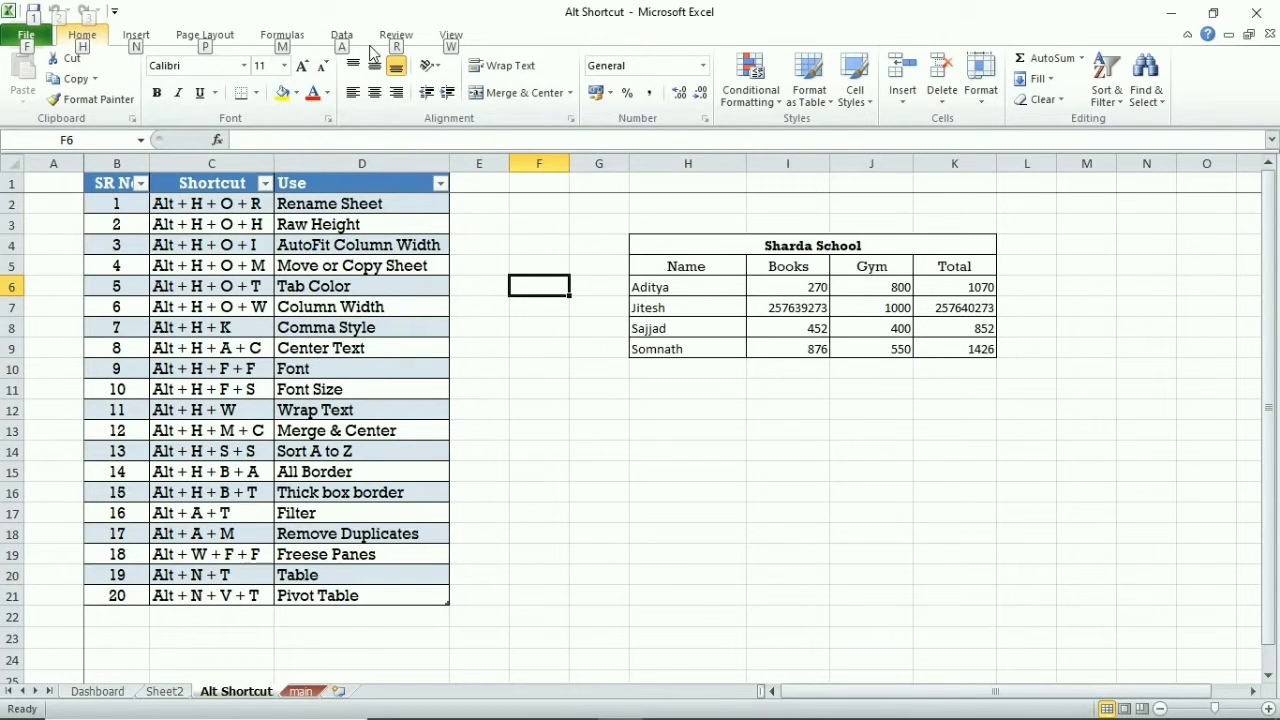
Step: Bring up the Insert tab with Alt, N, then select the shortcut list B2:D13 and cell C2
click(417, 157)
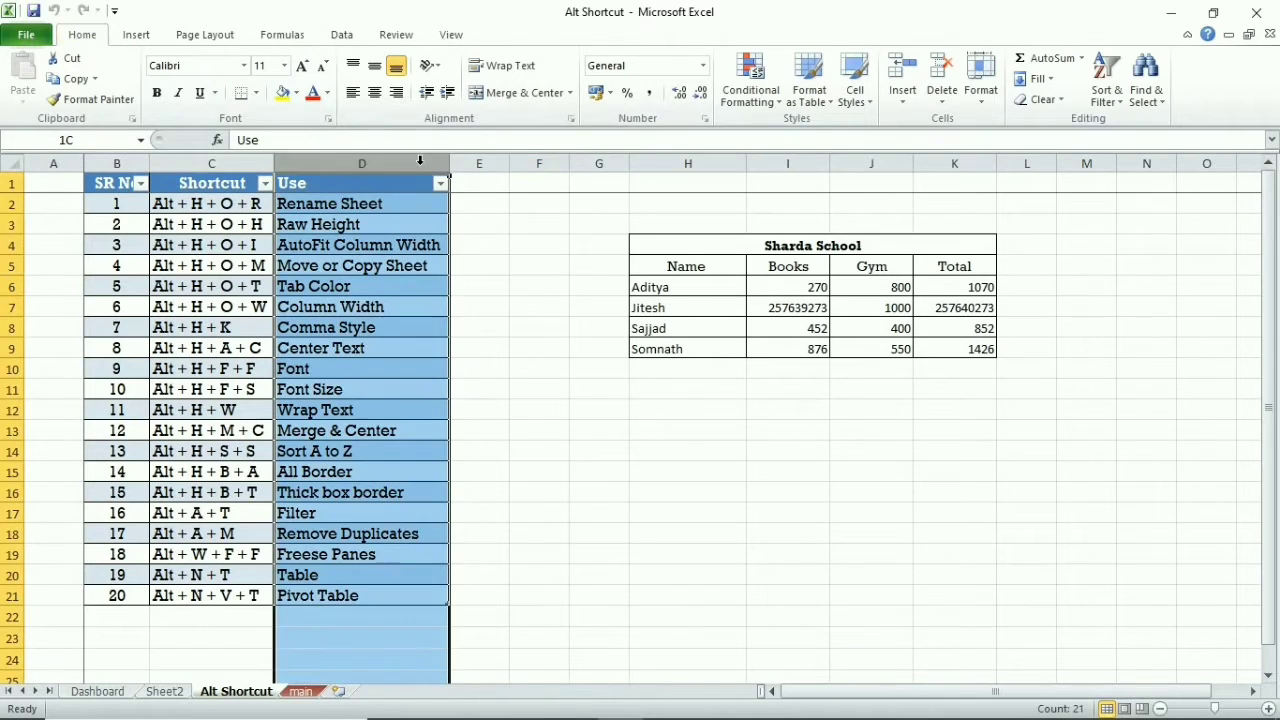
click(497, 287)
key(alt)
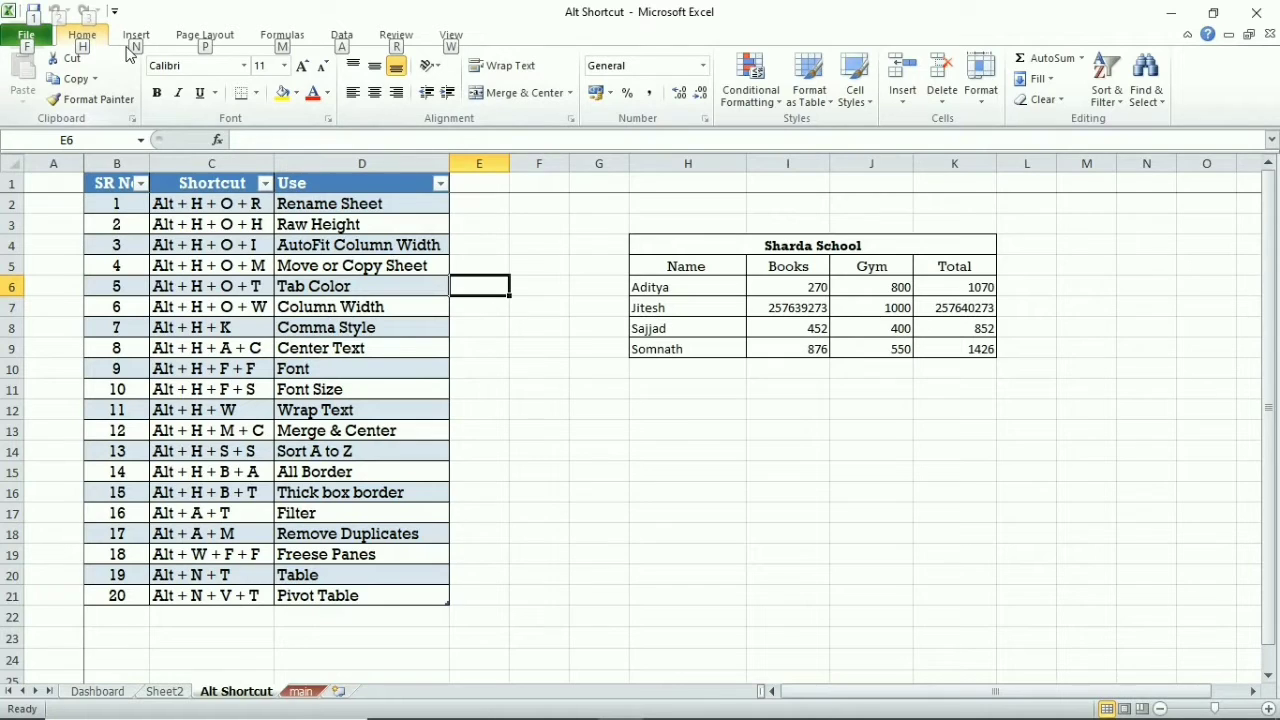
key(n)
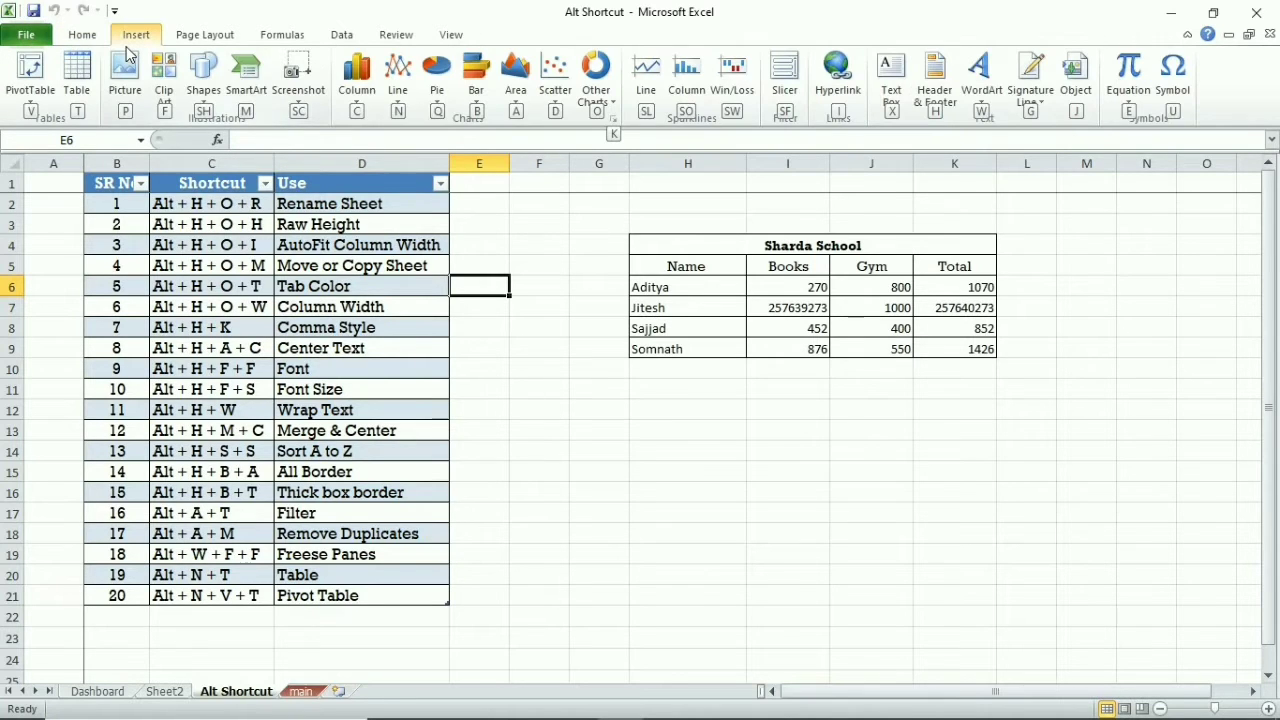
key(alt)
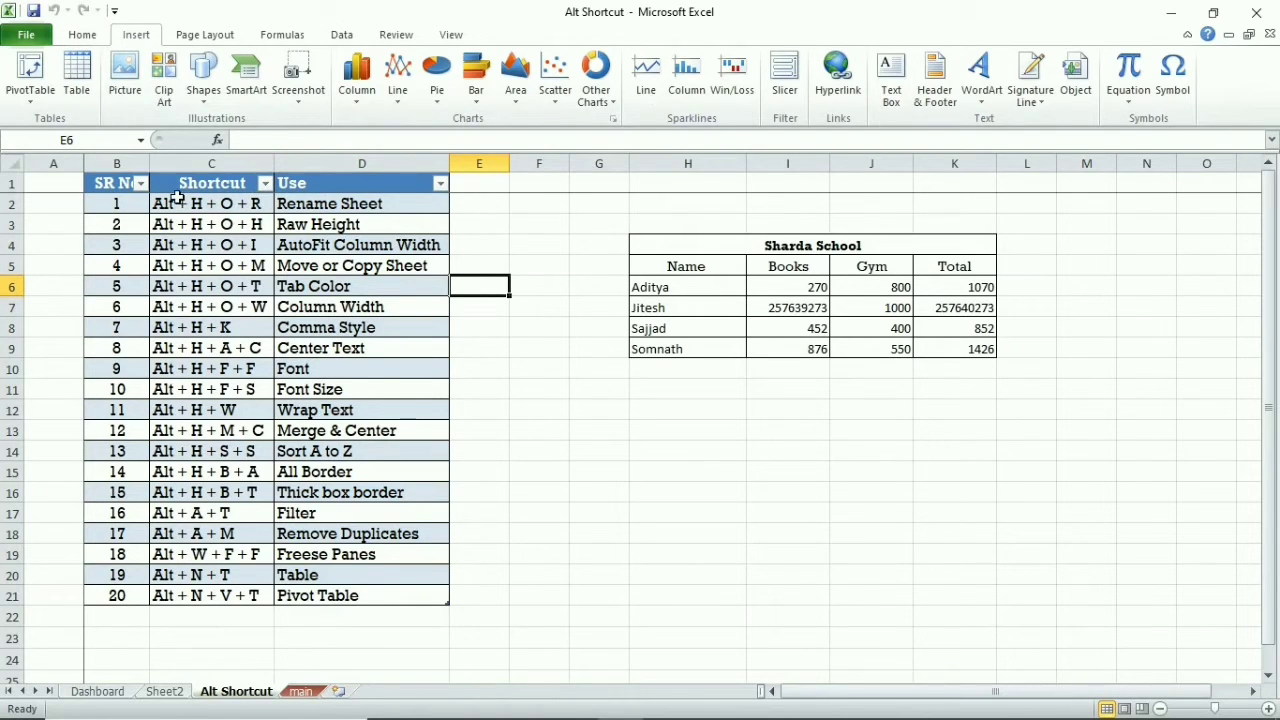
mouse_move(116, 203)
mouse_down()
mouse_move(316, 437)
mouse_move(336, 588)
mouse_up()
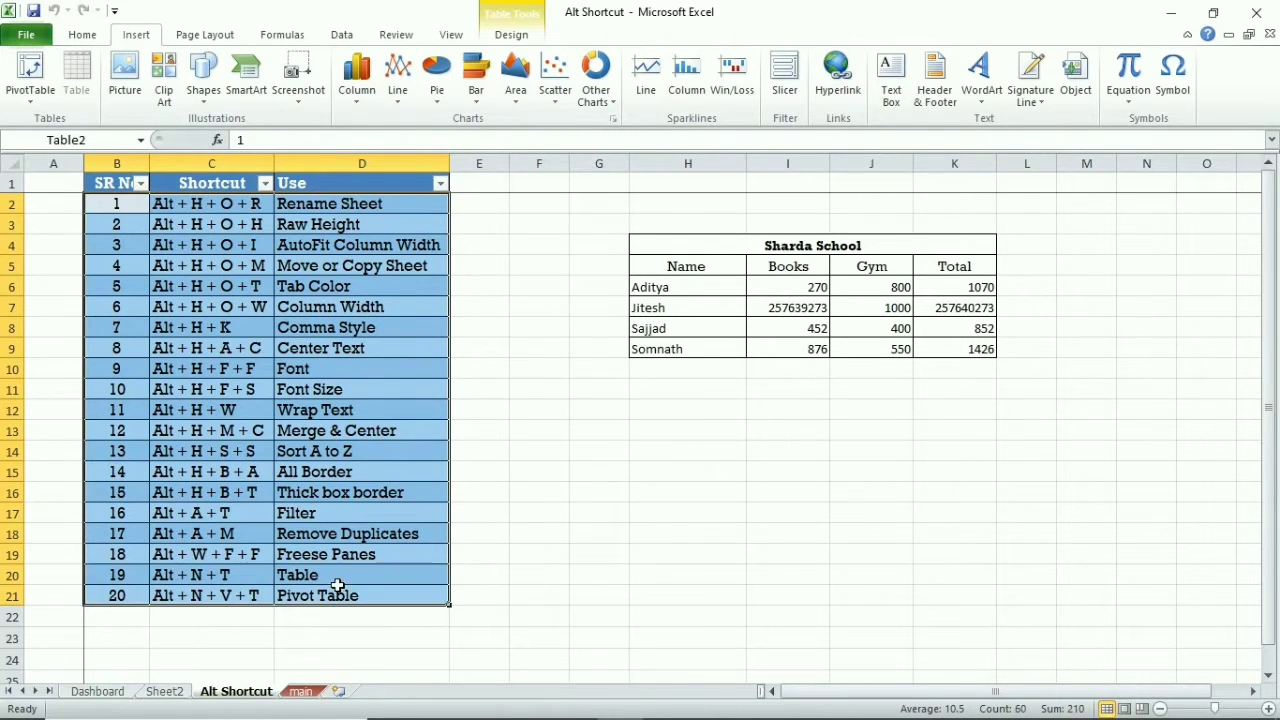
click(240, 211)
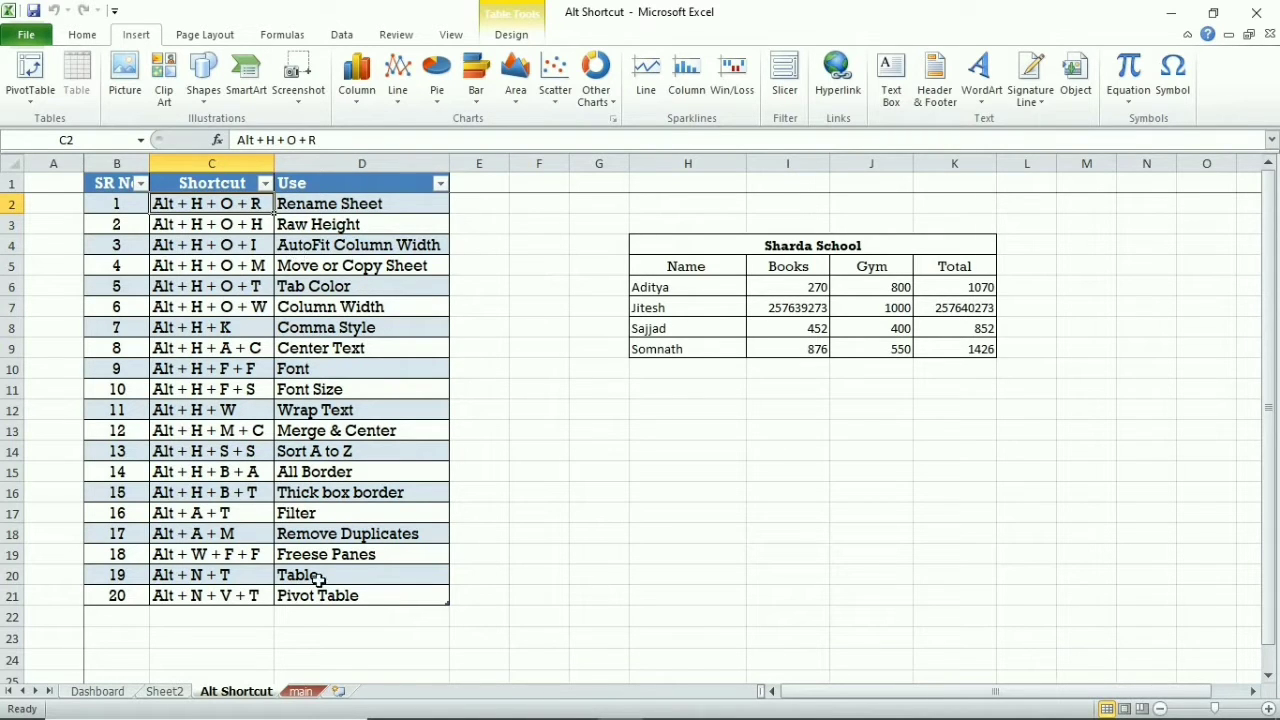
click(166, 694)
right_click(166, 694)
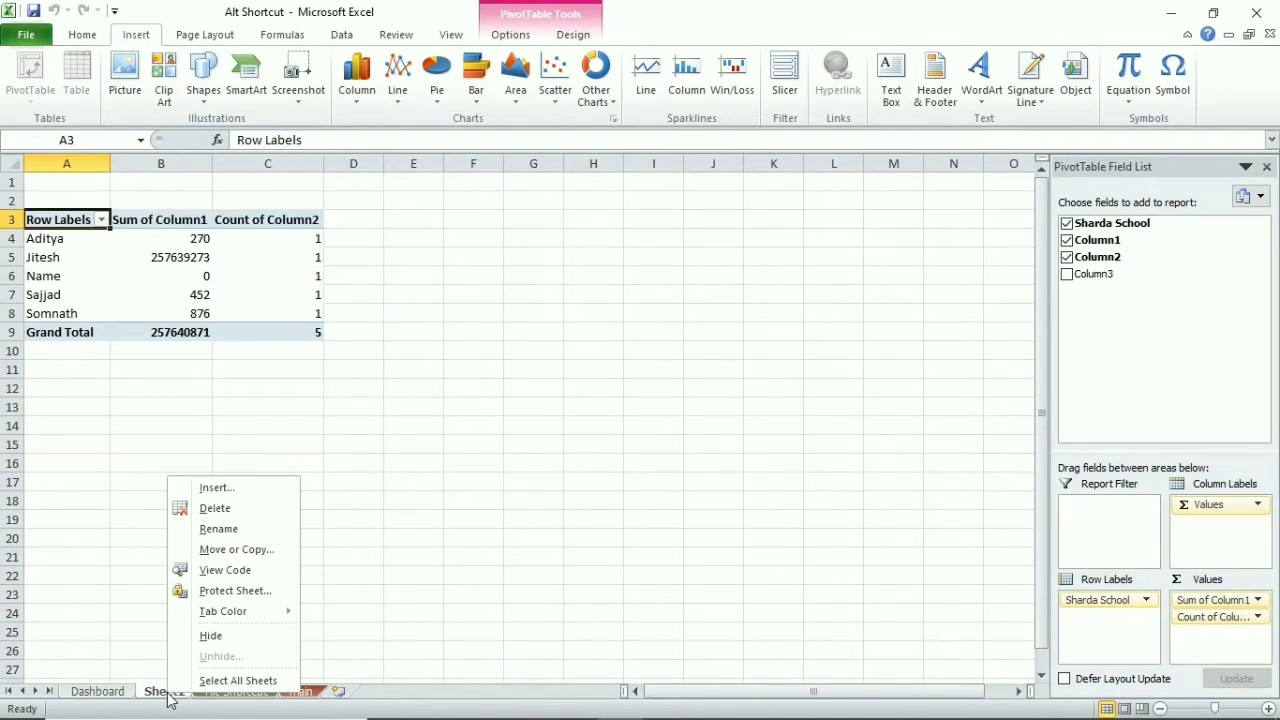
key(Escape)
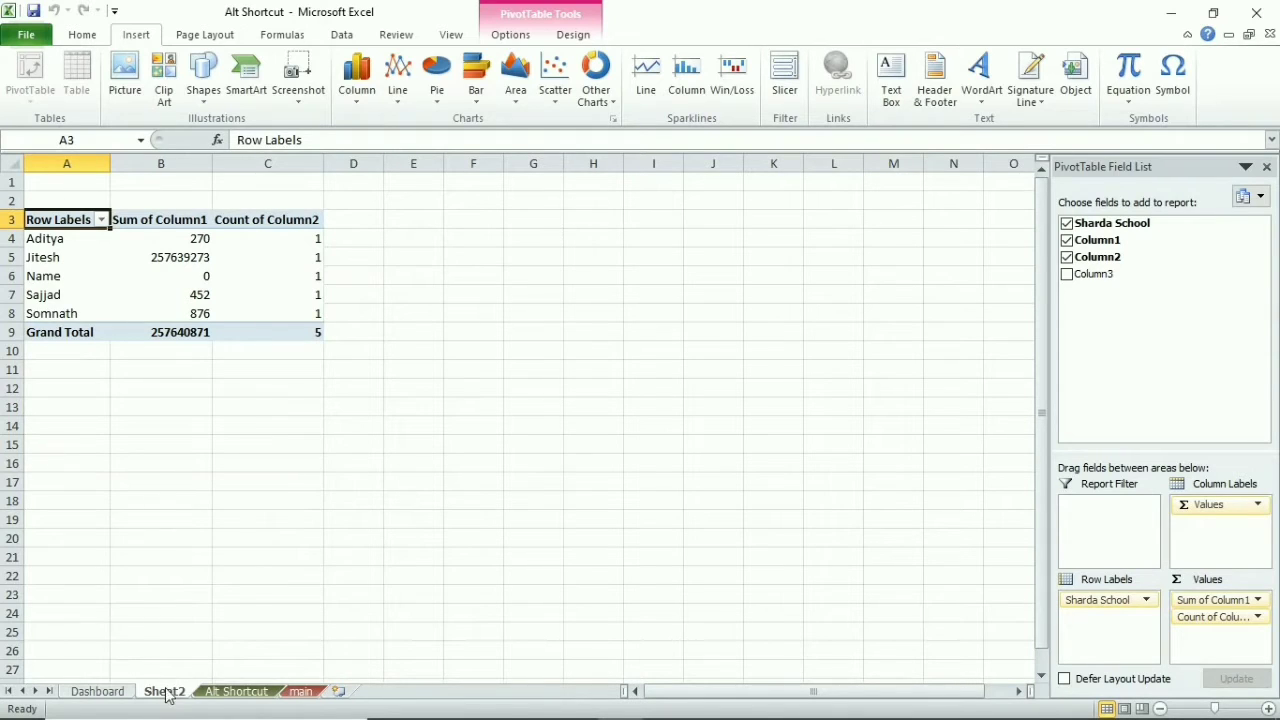
right_click(167, 695)
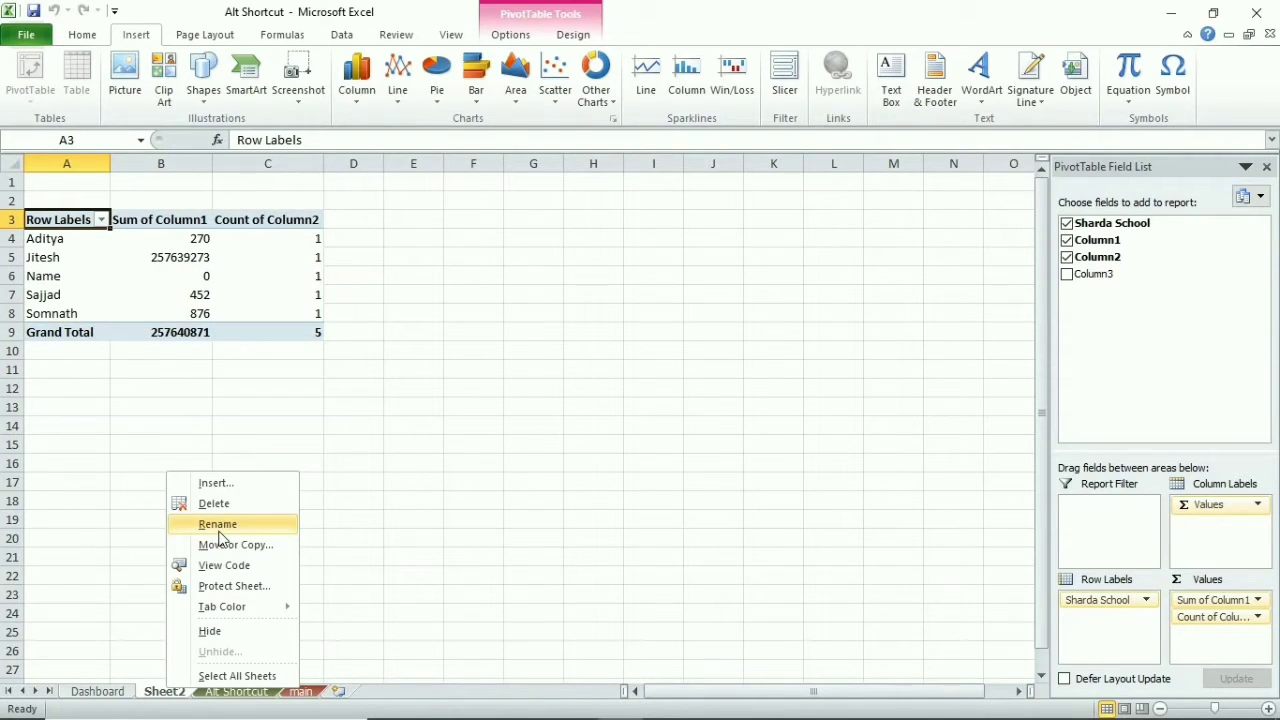
click(236, 691)
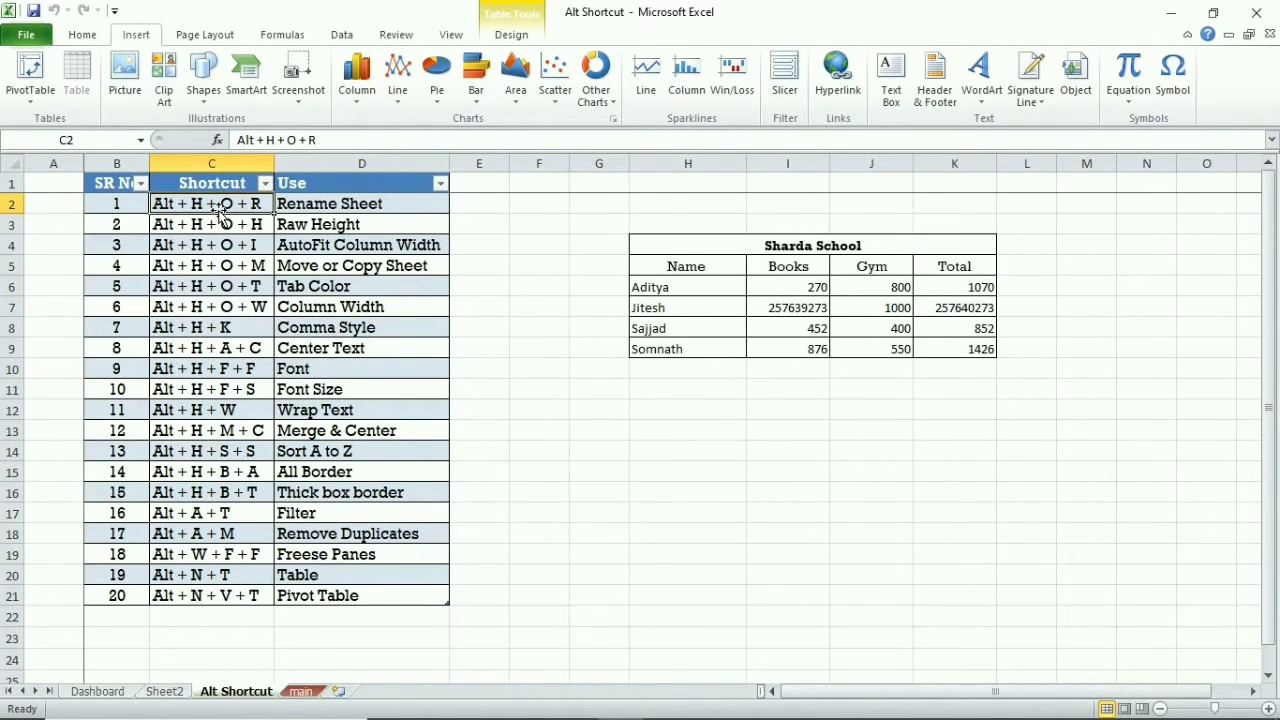
key(alt)
key(h)
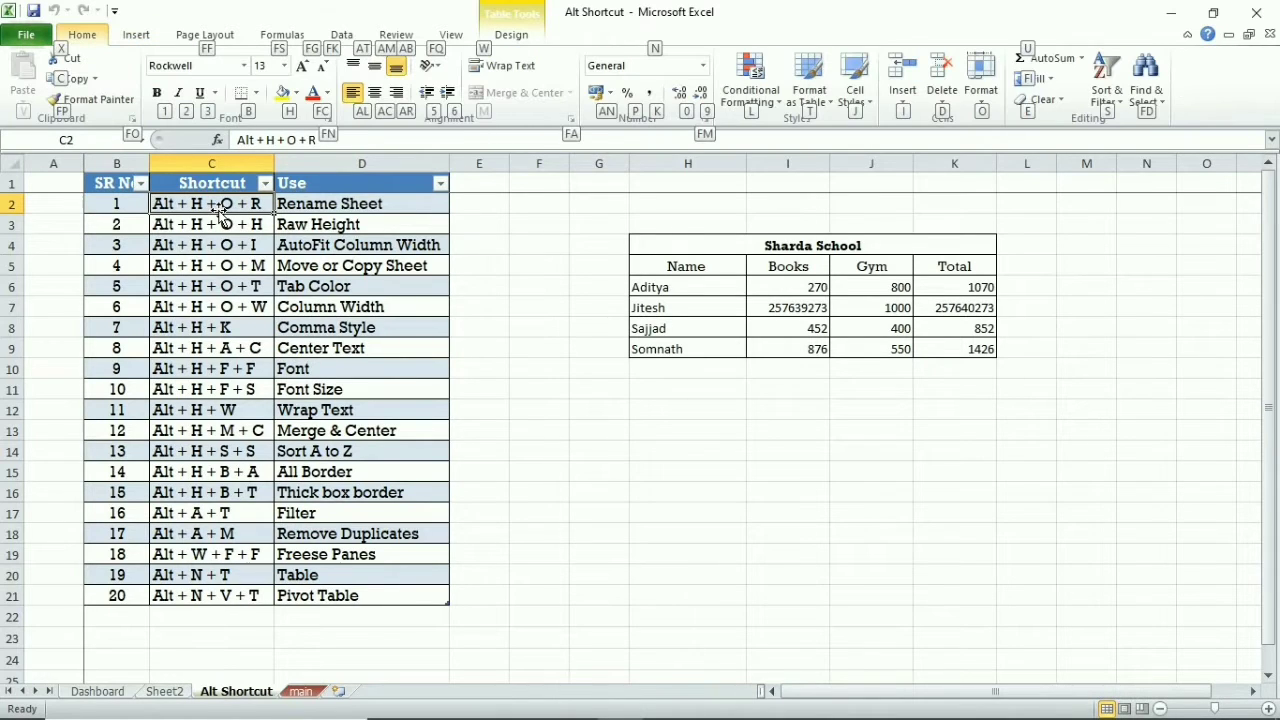
key(o)
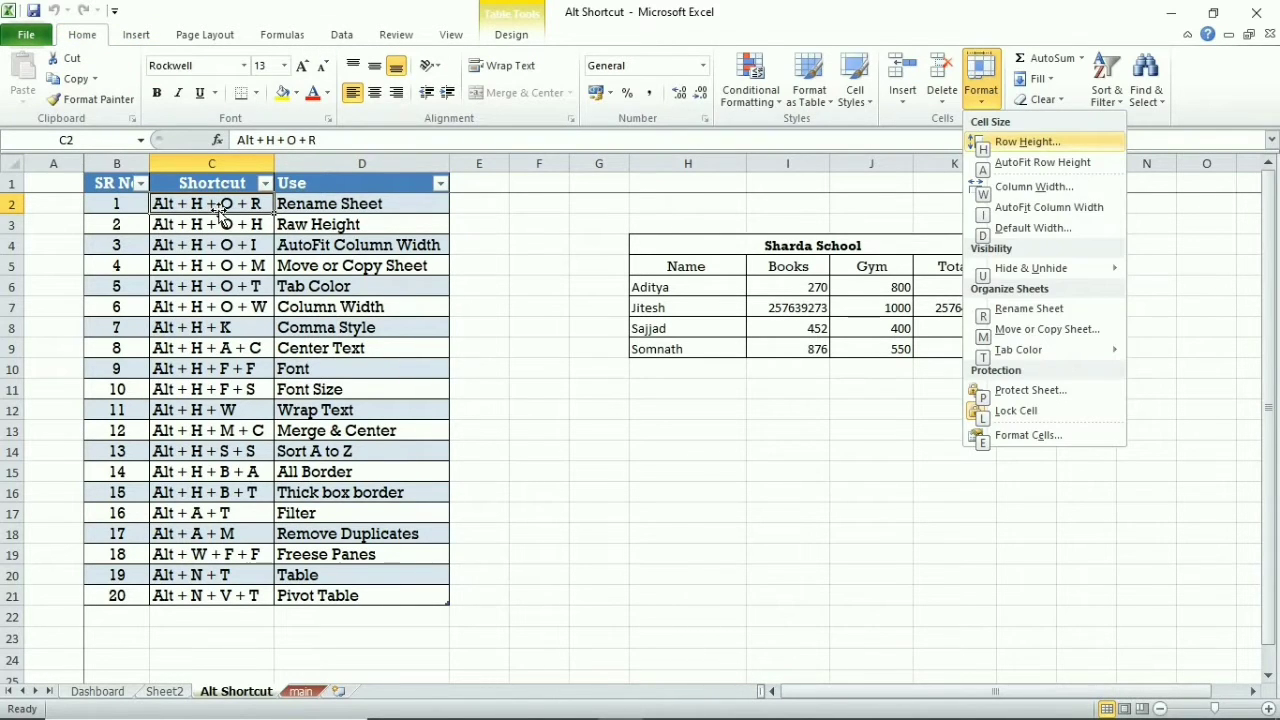
key(r)
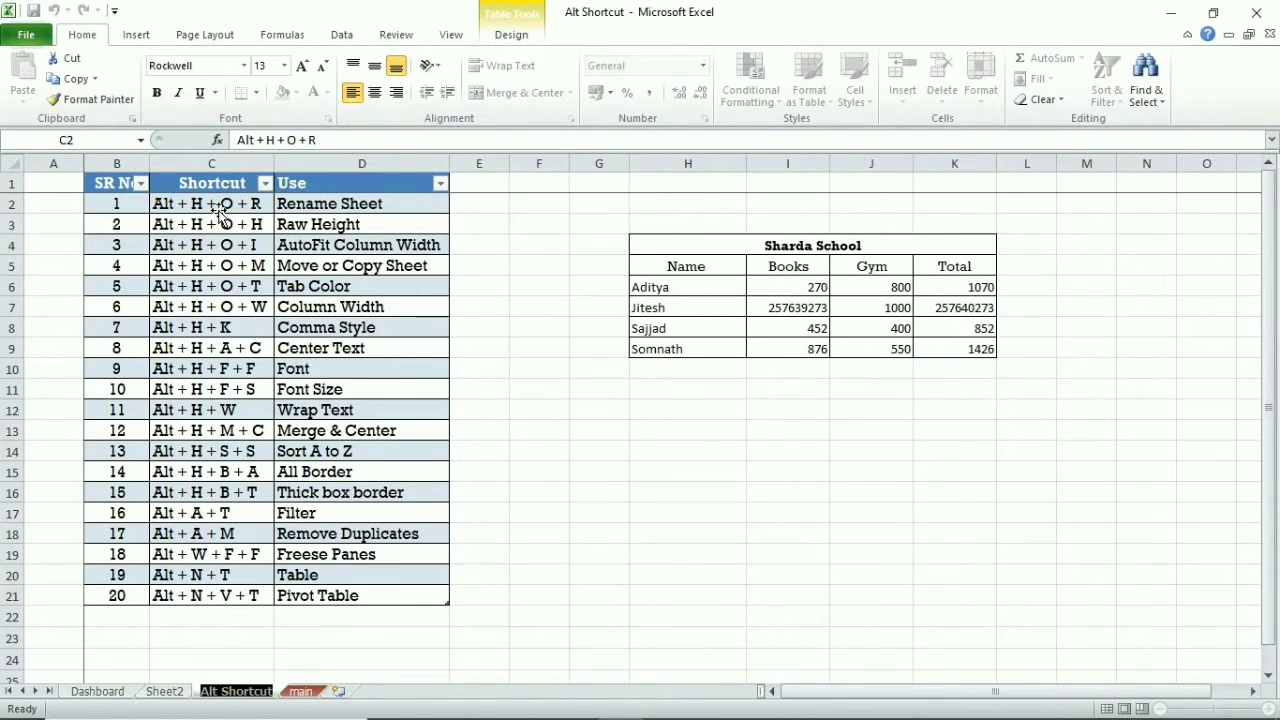
text(djsddkdjfsl)
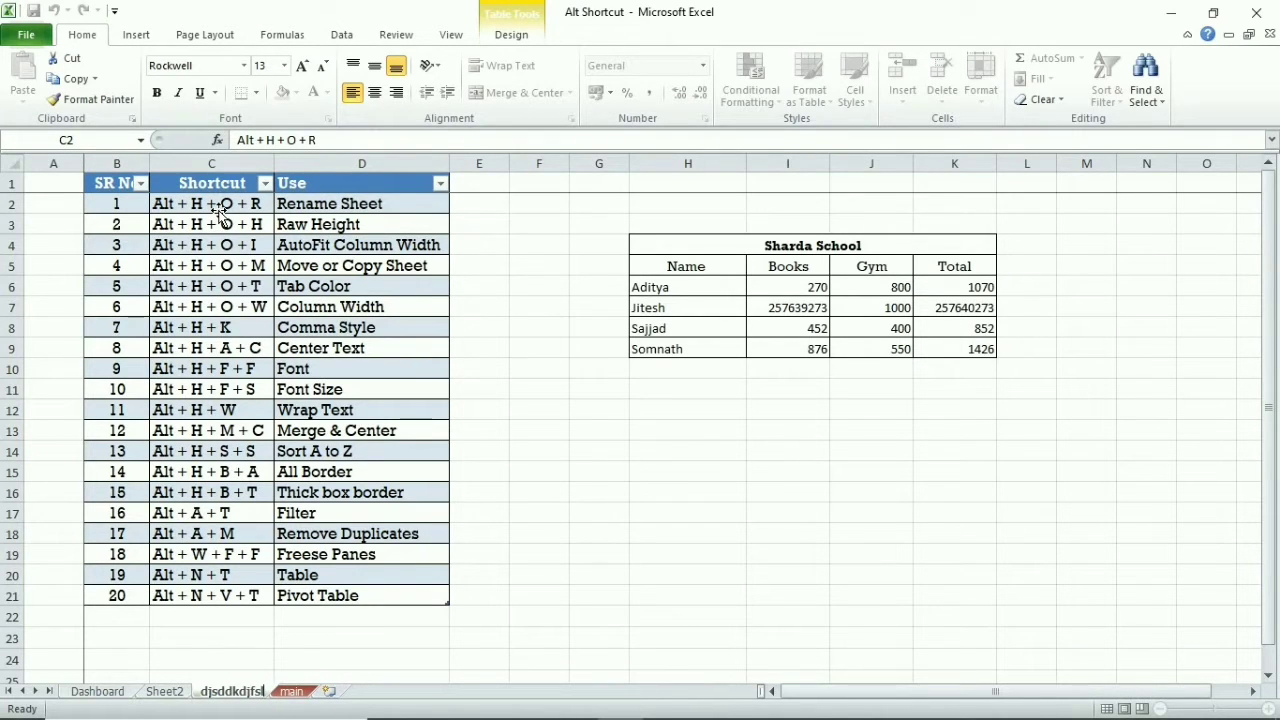
key(Escape)
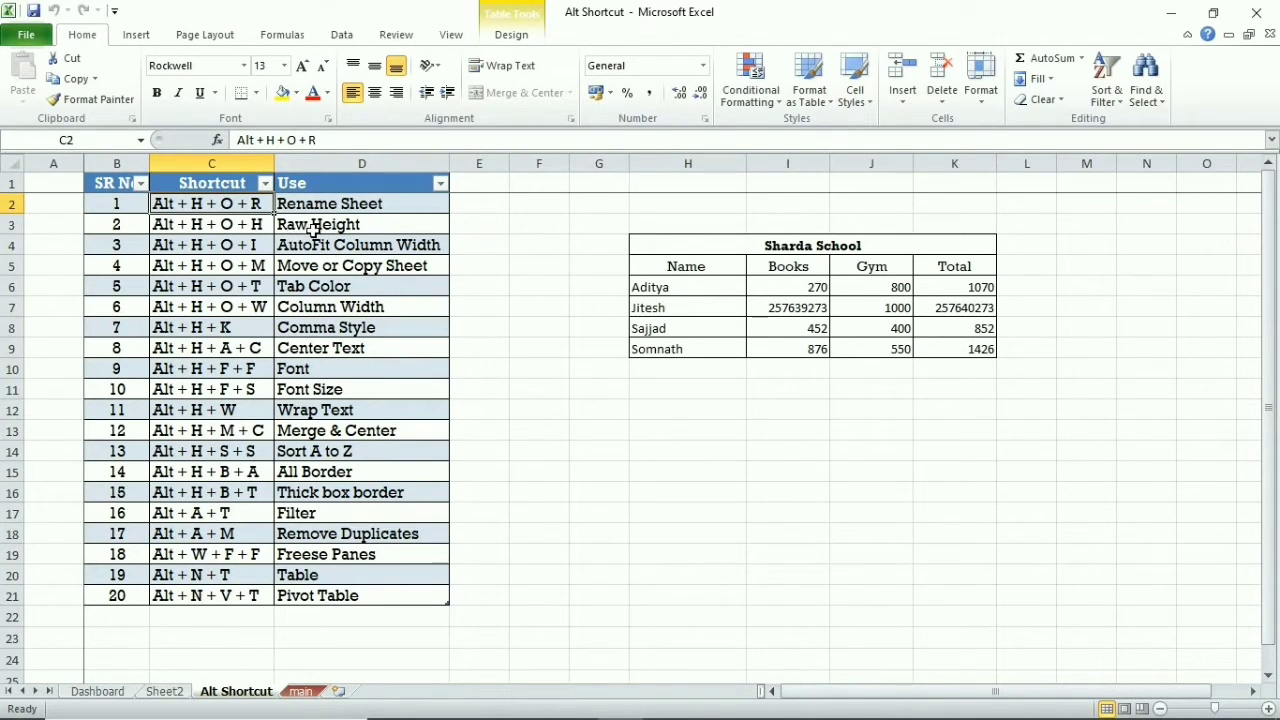
click(652, 289)
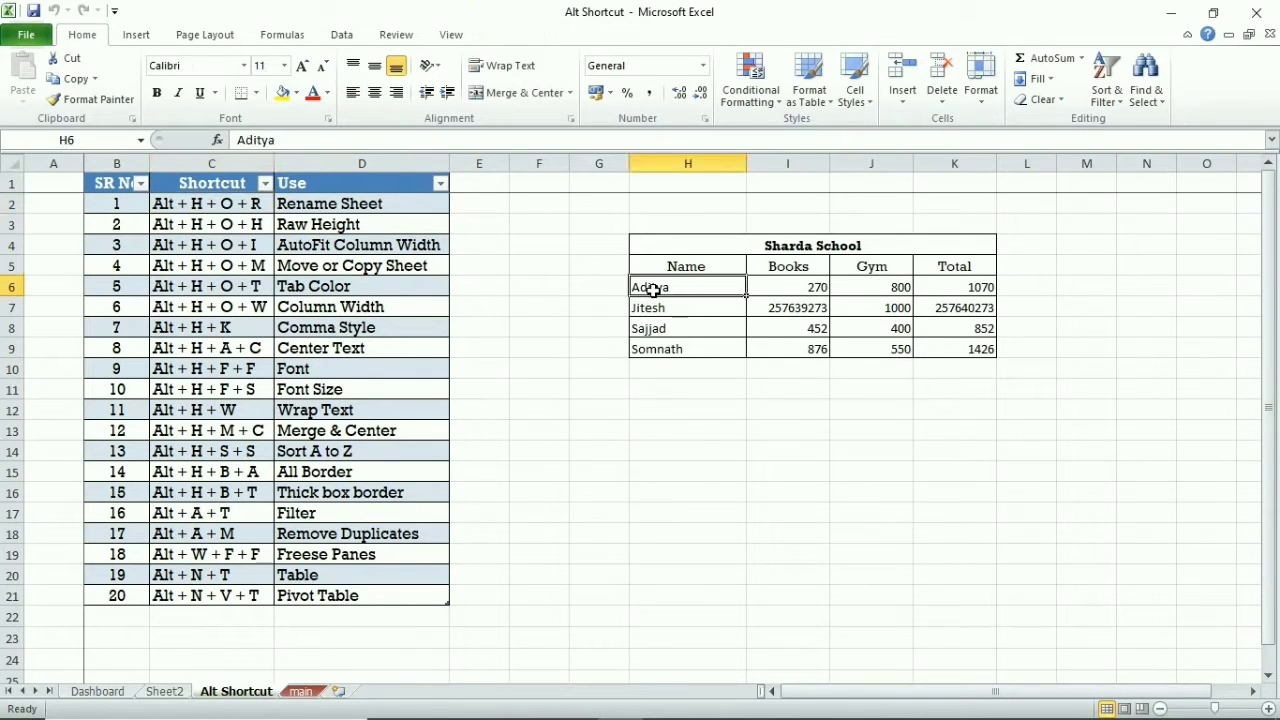
right_click(652, 289)
key(Escape)
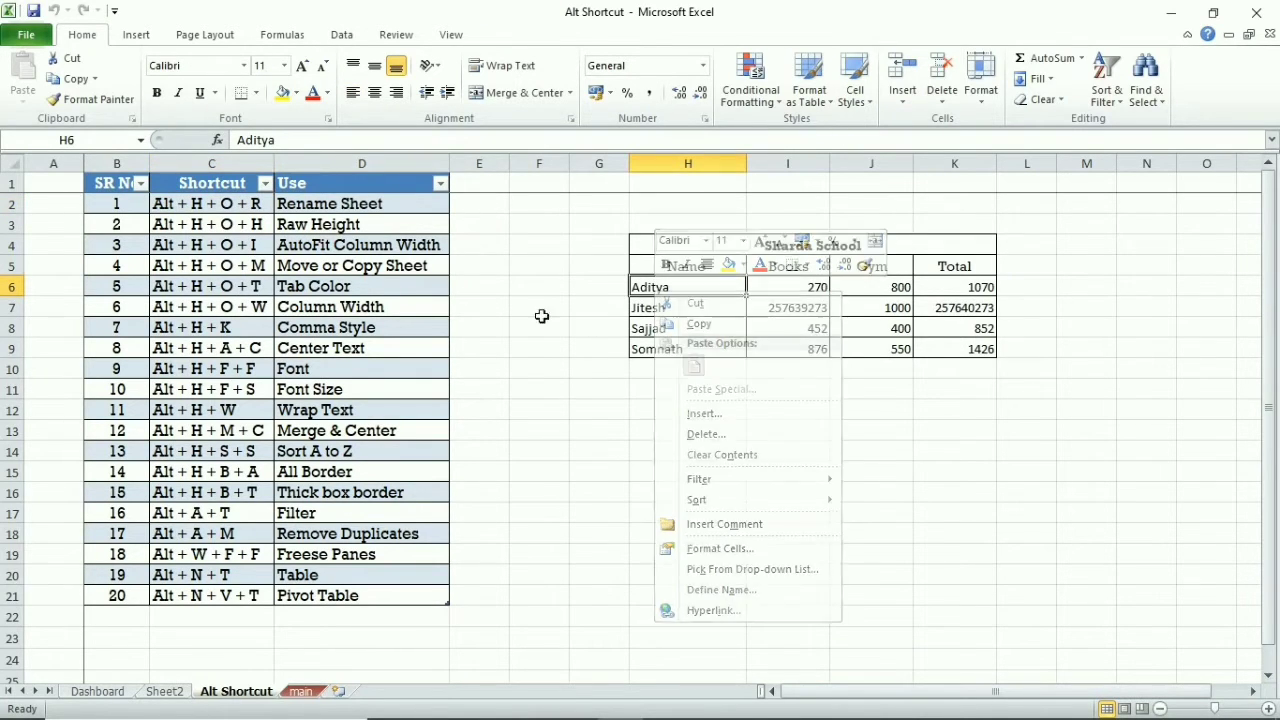
click(3, 286)
right_click(5, 286)
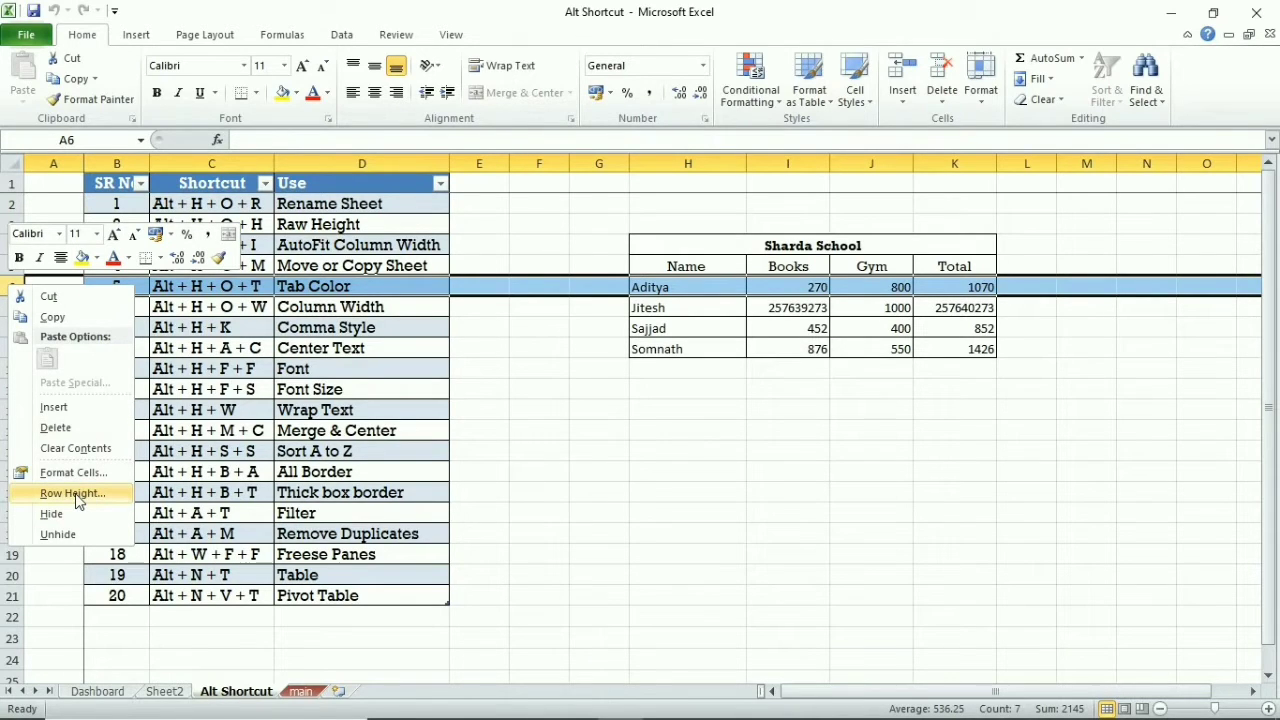
key(Escape)
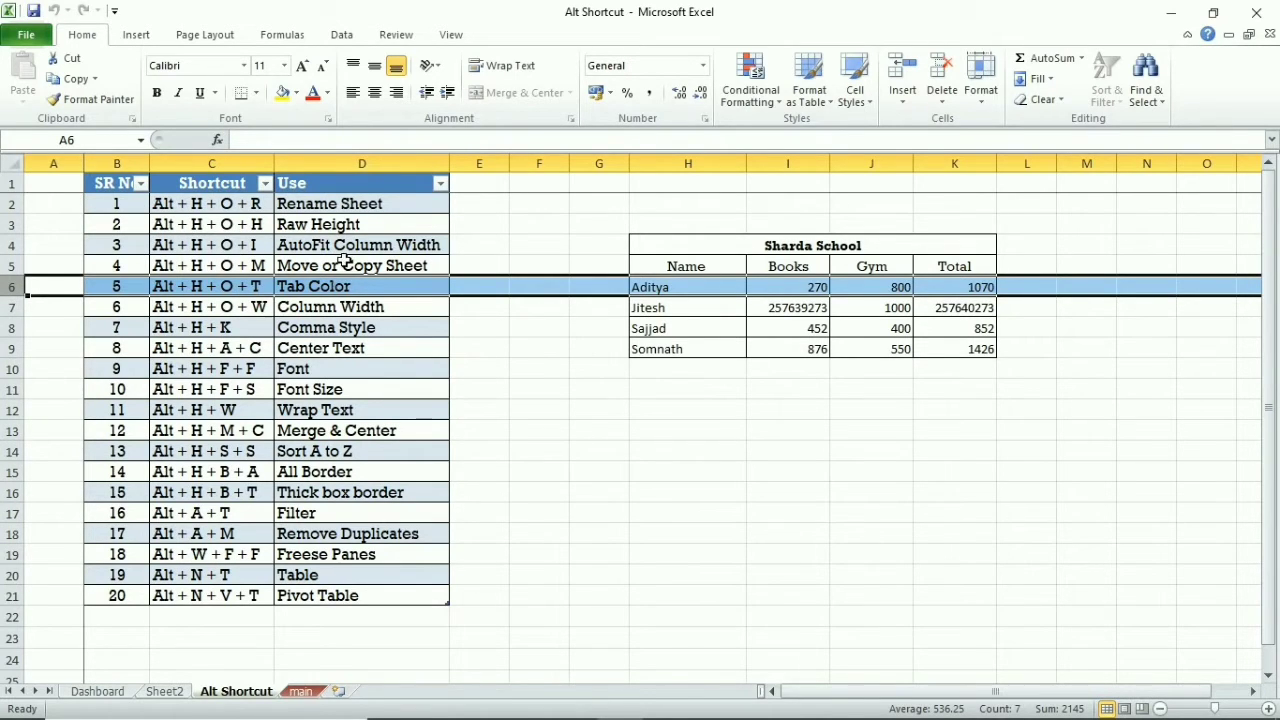
click(339, 226)
key(ctrl+space)
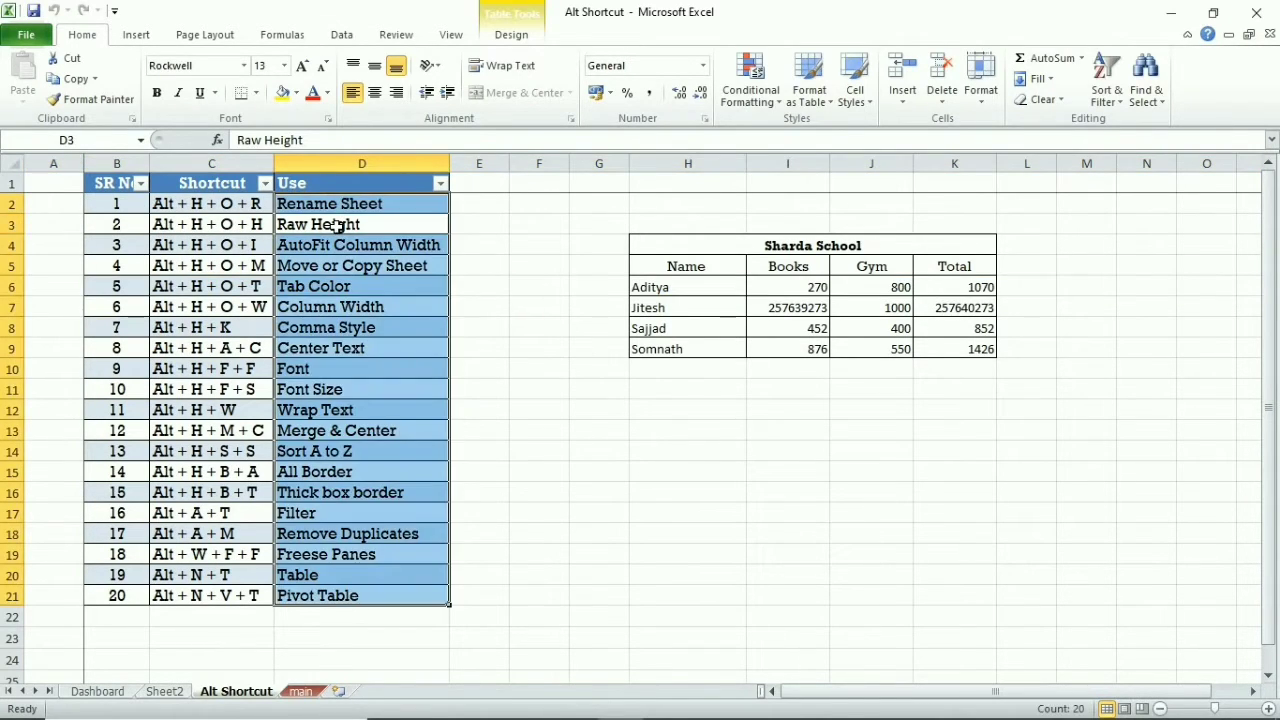
key(shift+space)
key(Left)
key(shift+space)
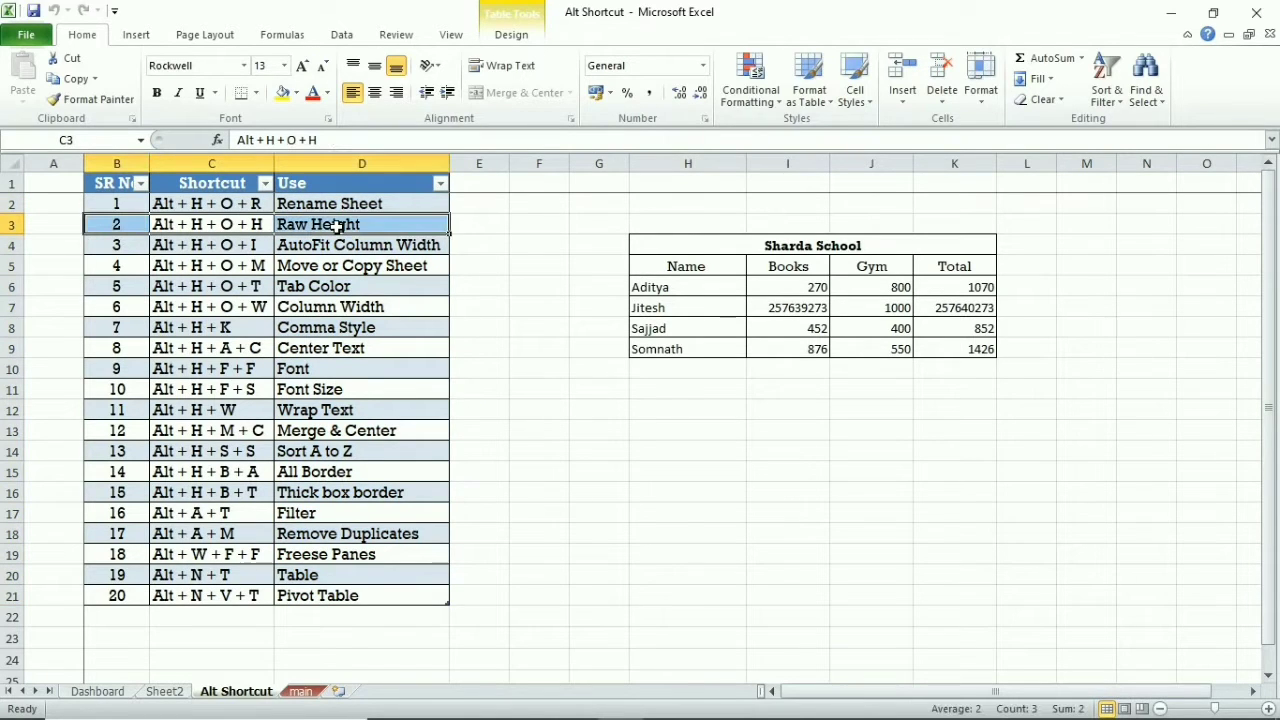
key(shift+space)
key(alt)
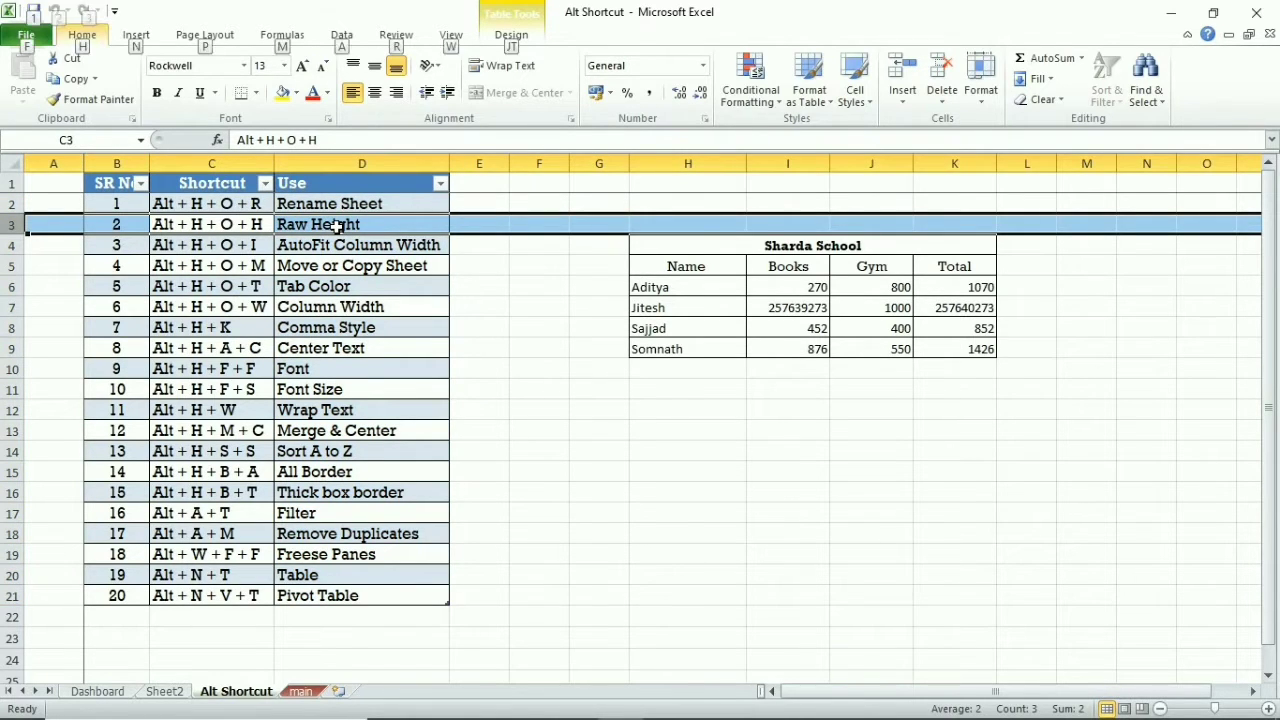
key(h)
key(o)
key(h)
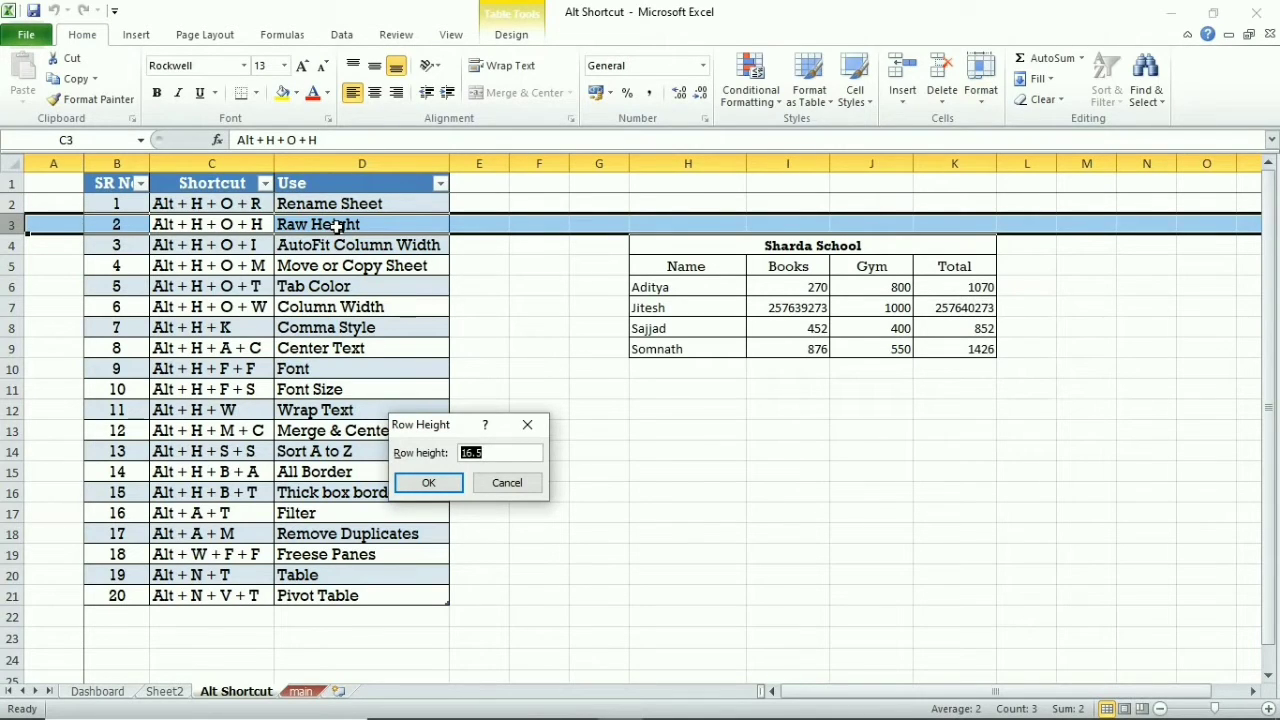
text(5)
key(Return)
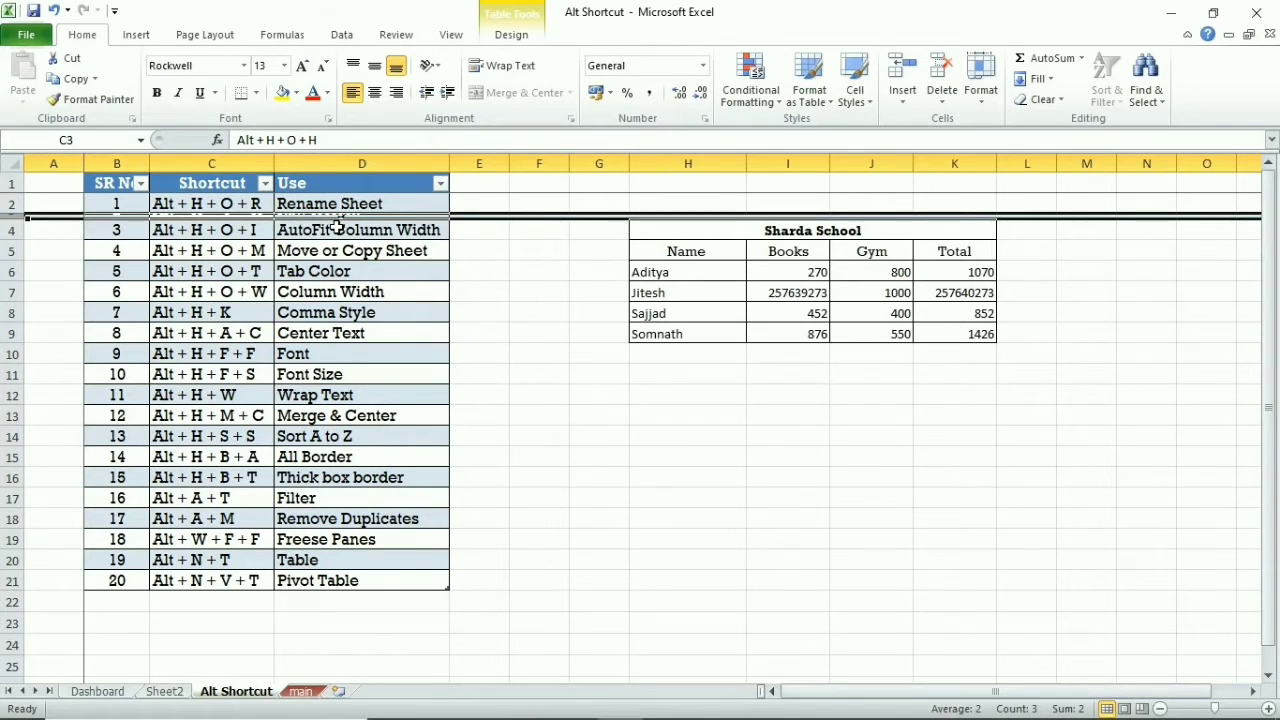
key(ctrl+z)
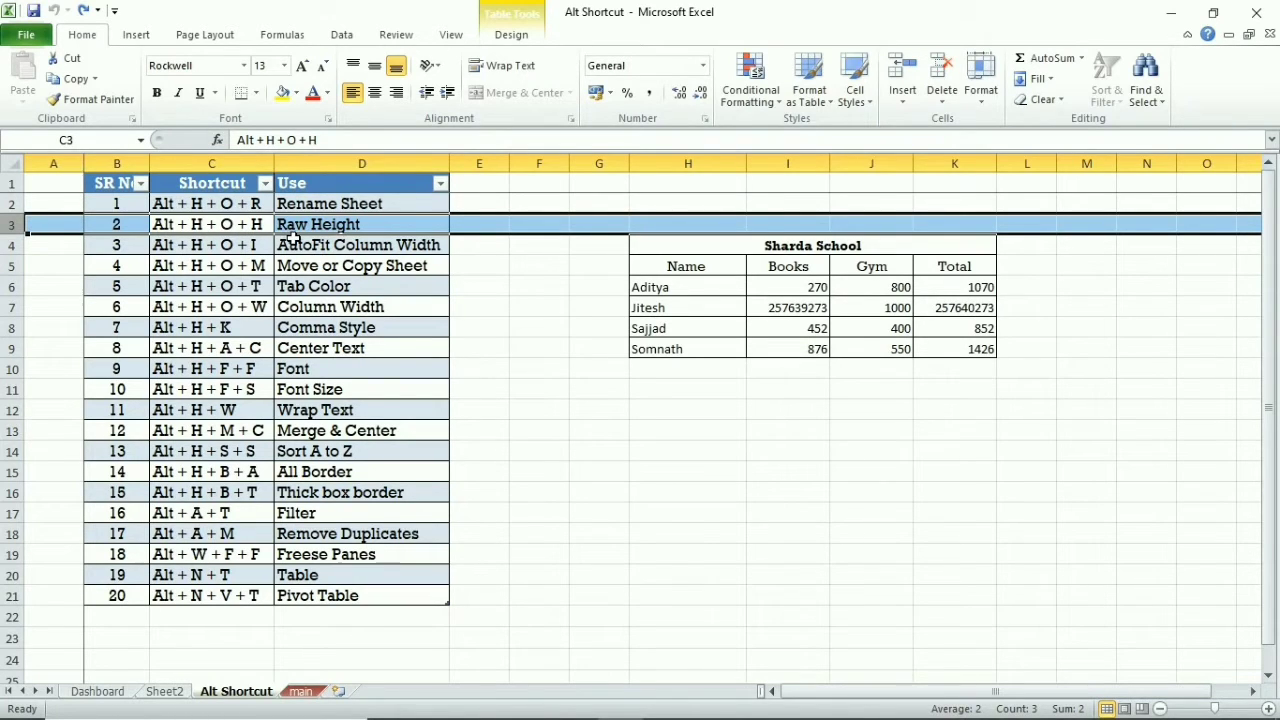
Step: Manually resize the school table columns: narrow H, I and J and widen K
click(262, 250)
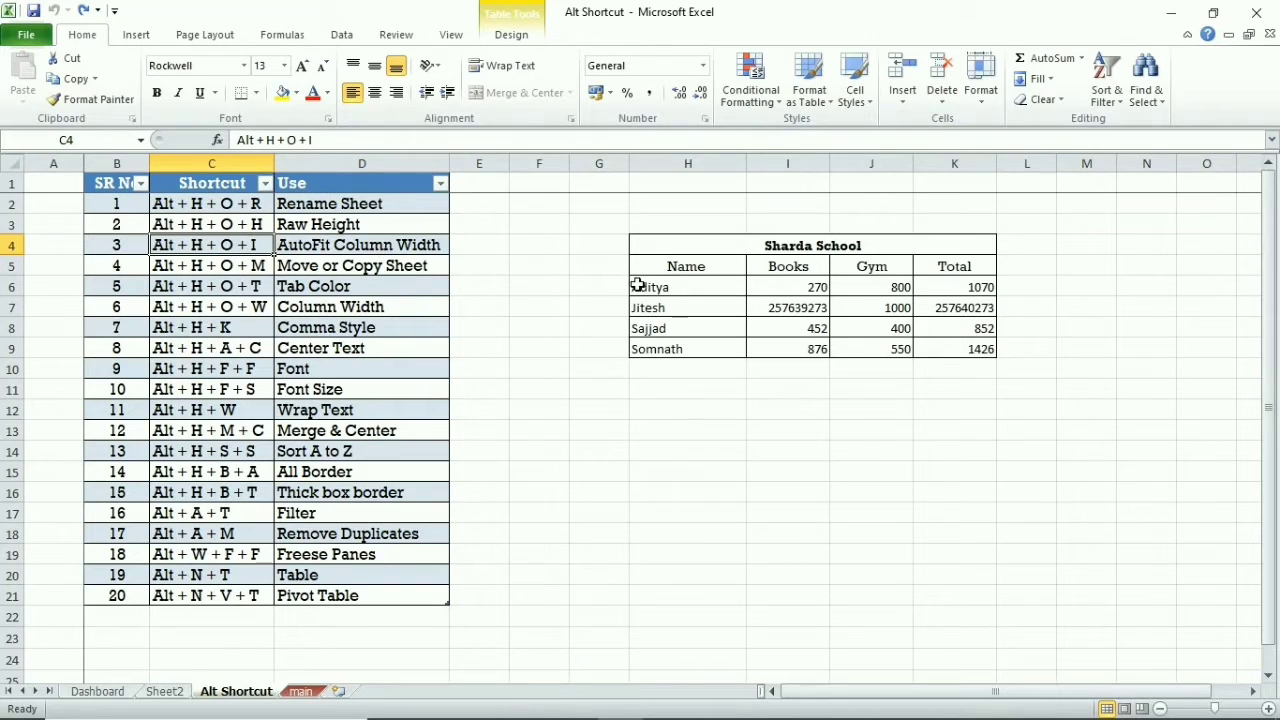
click(714, 286)
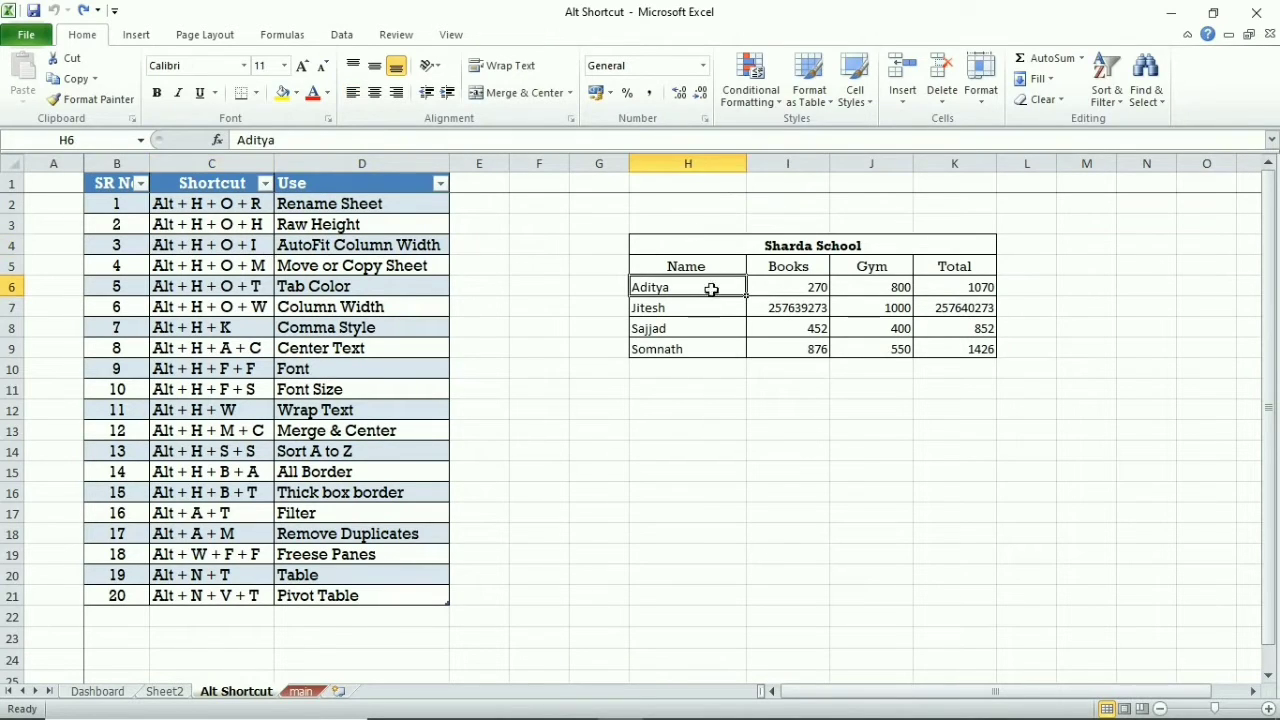
drag(747, 163, 671, 164)
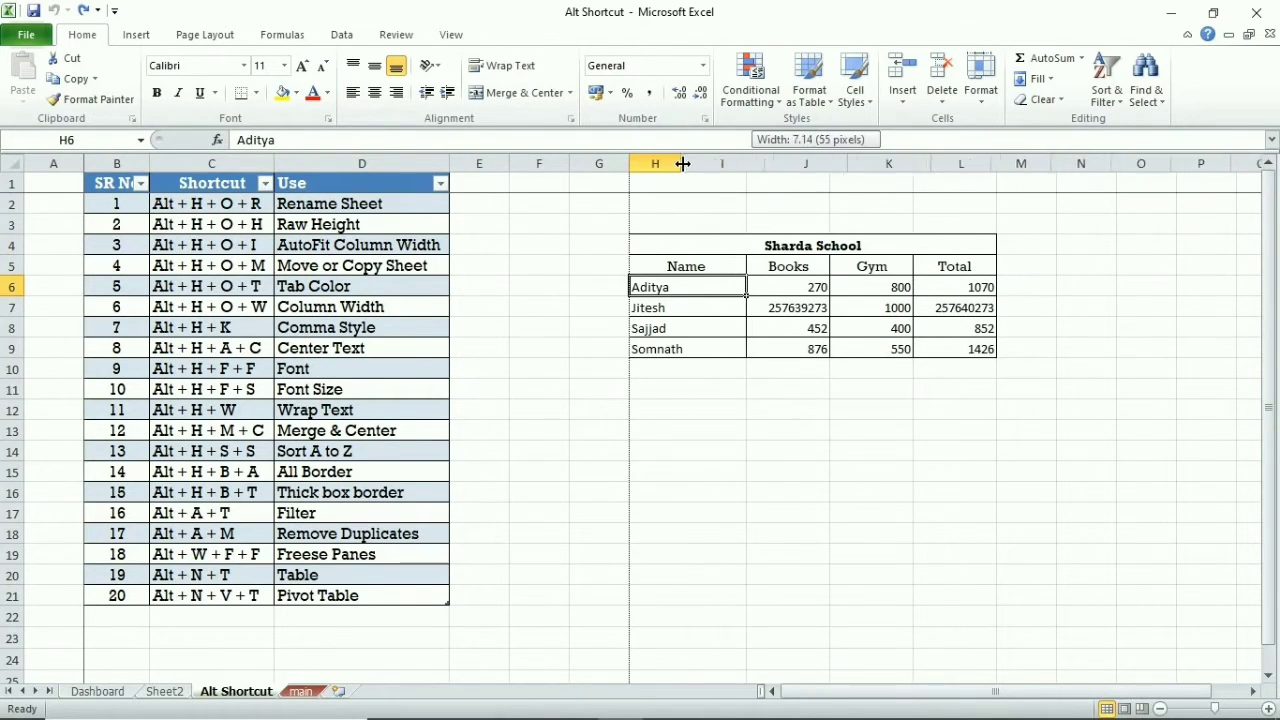
drag(749, 163, 701, 163)
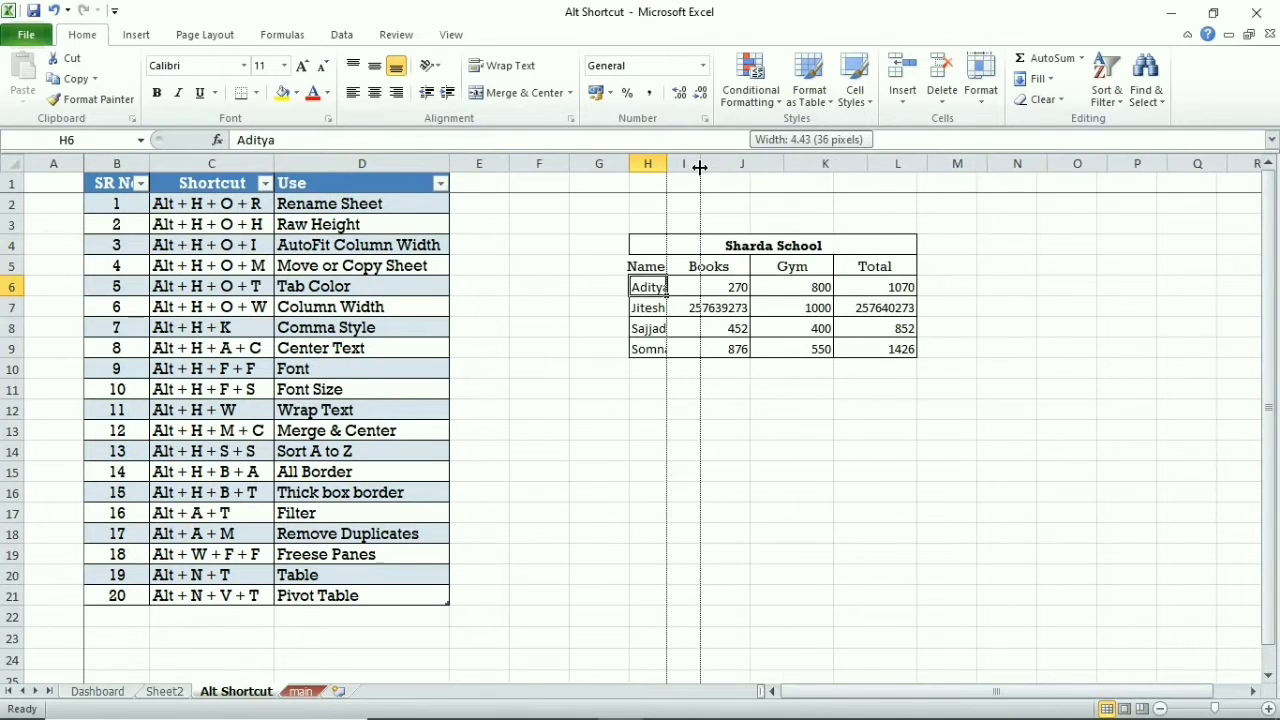
drag(784, 163, 746, 163)
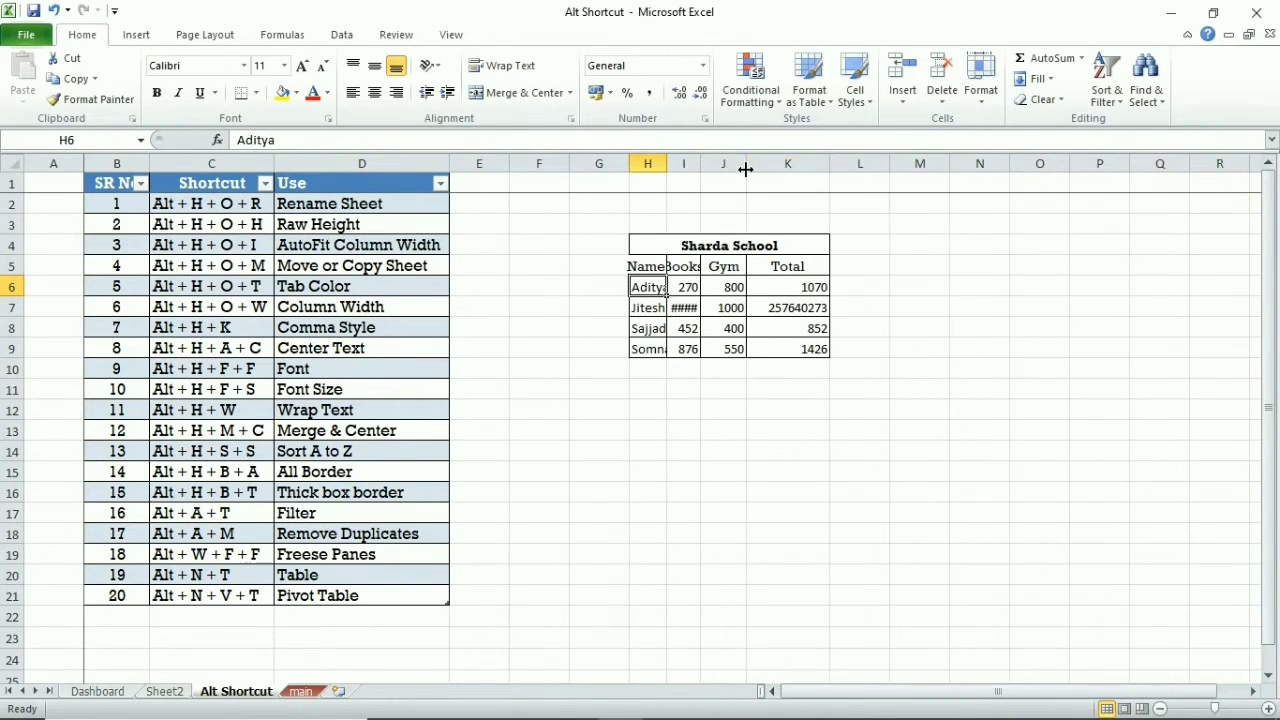
drag(826, 164, 943, 165)
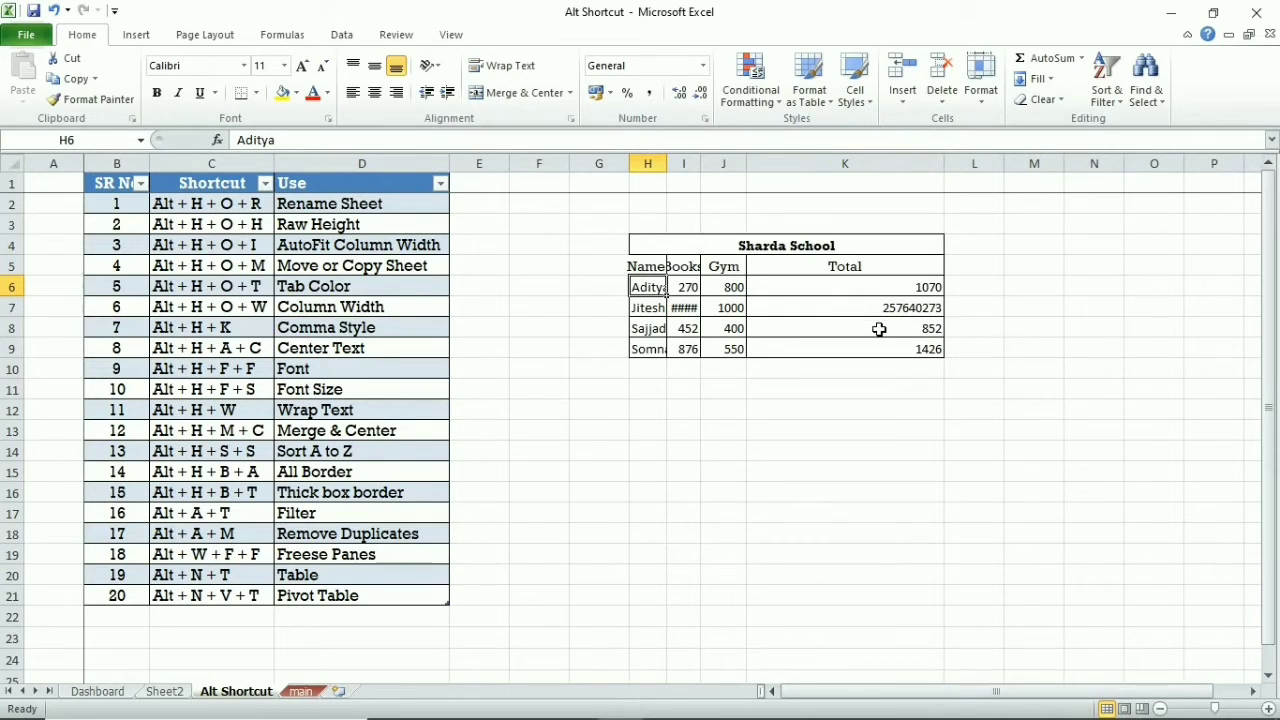
Step: AutoFit columns H to K with Alt+H+O+I, so Books and Total 257640273 show fully
key(shift+Right)
key(shift+Right)
key(shift+Right)
key(shift+Right)
key(shift+Right)
key(shift+Left)
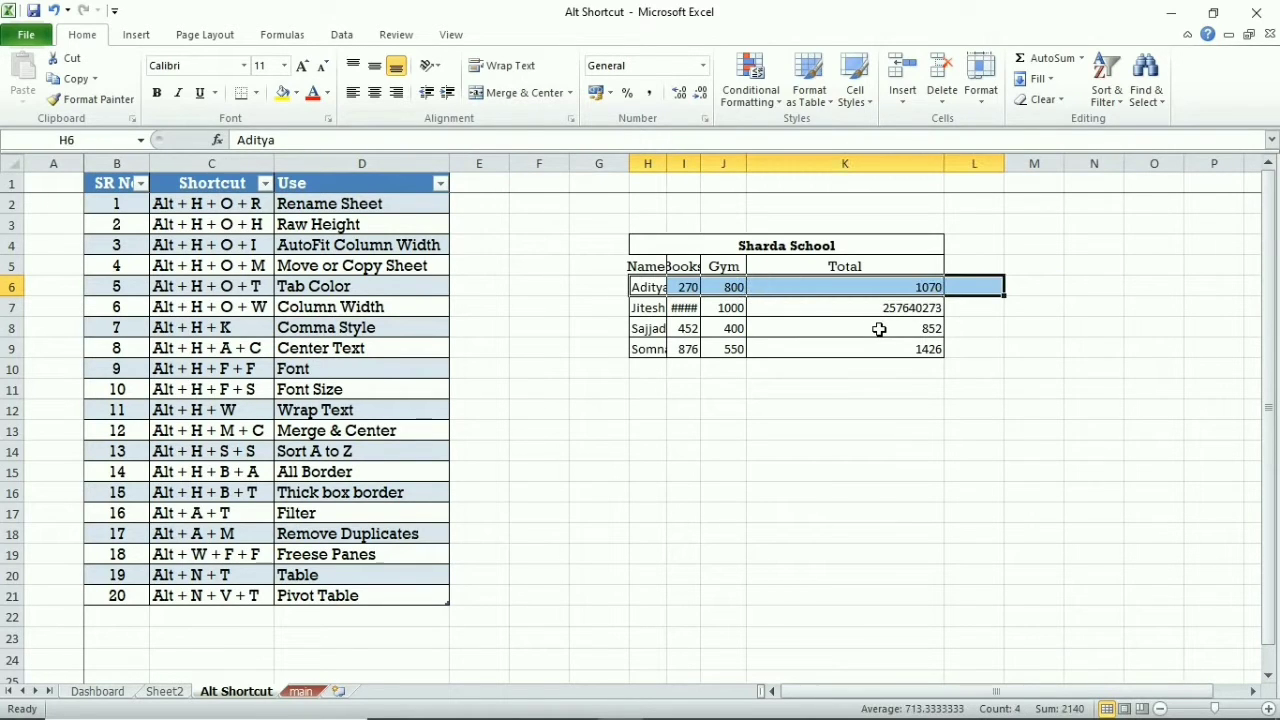
key(shift+Left)
key(ctrl+space)
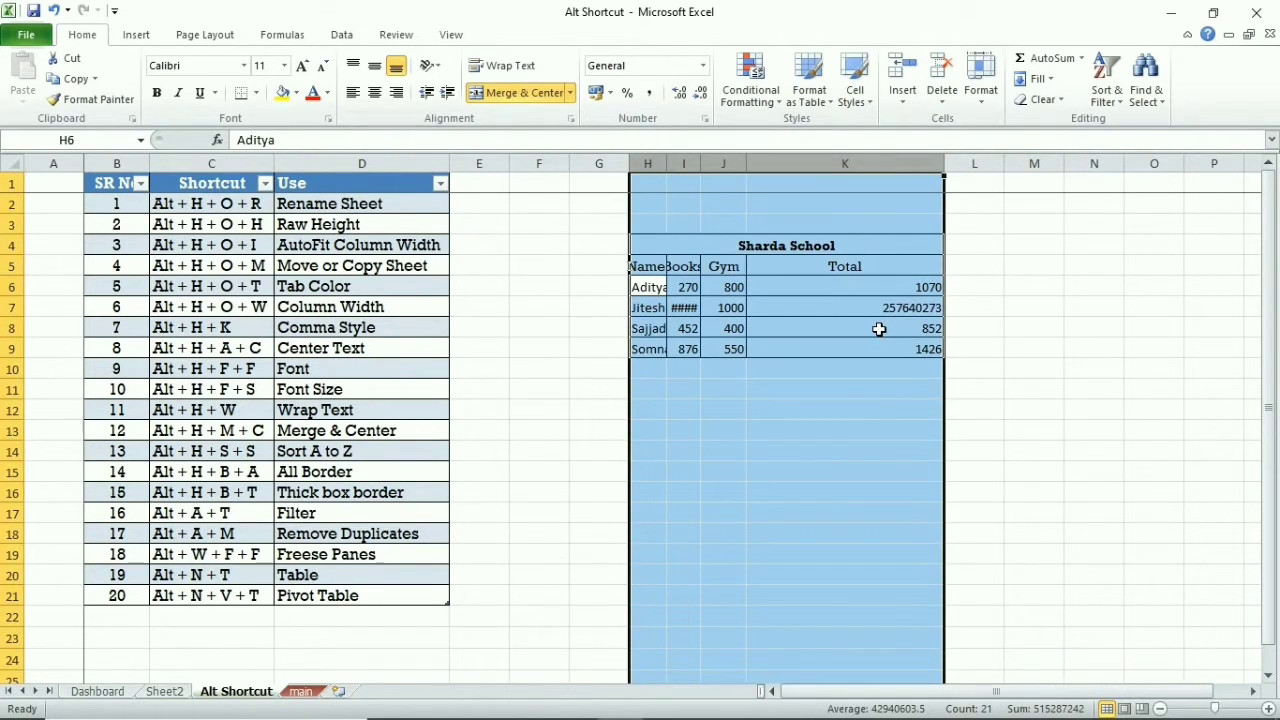
key(alt)
key(h)
key(o)
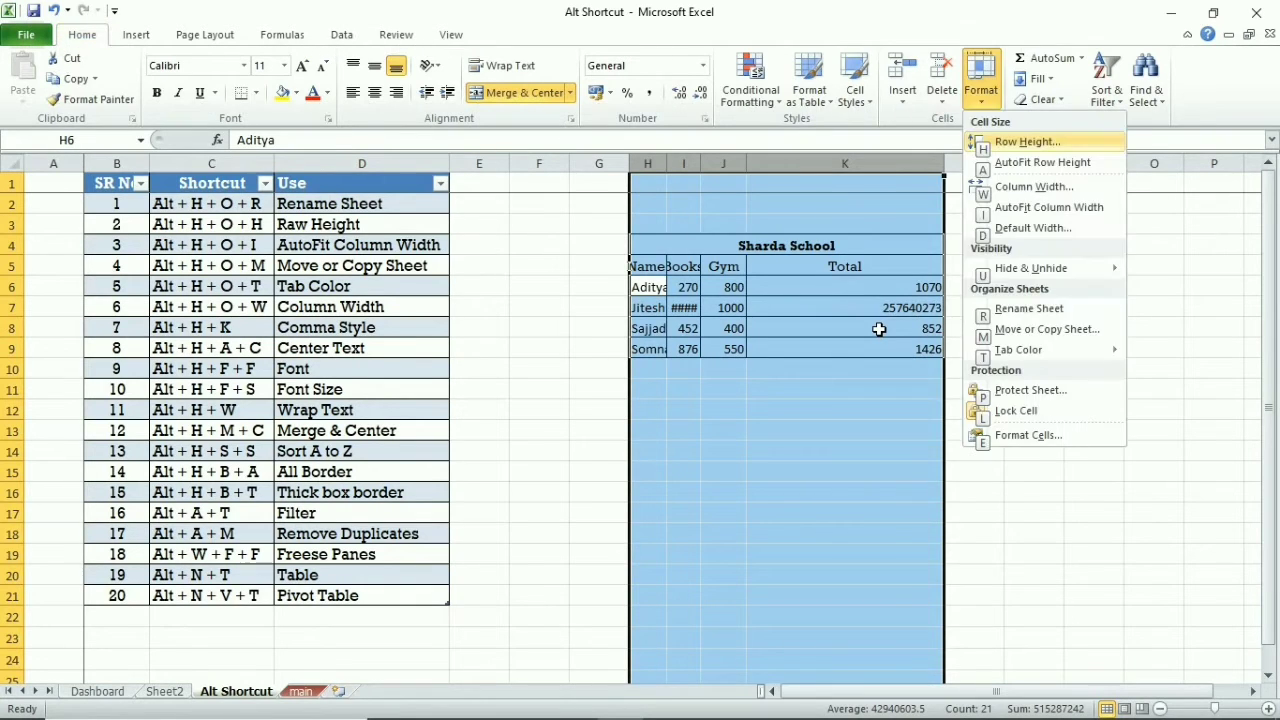
key(i)
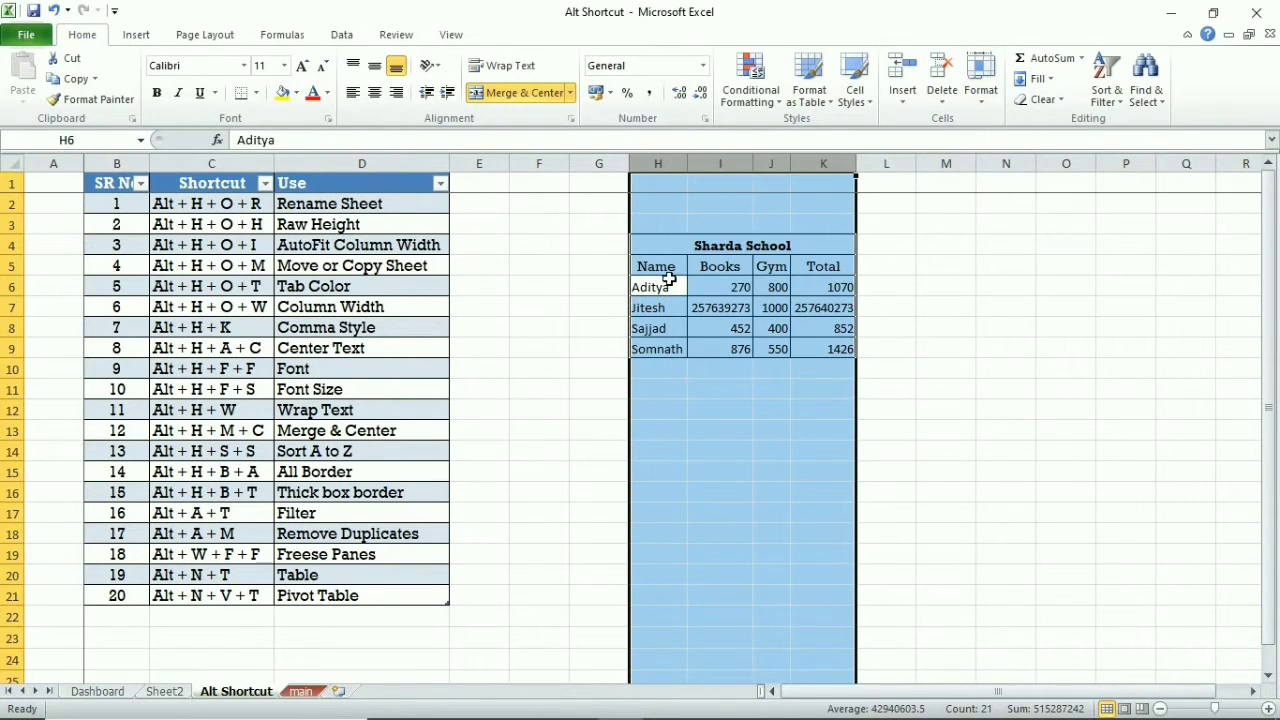
click(668, 282)
click(735, 305)
click(838, 308)
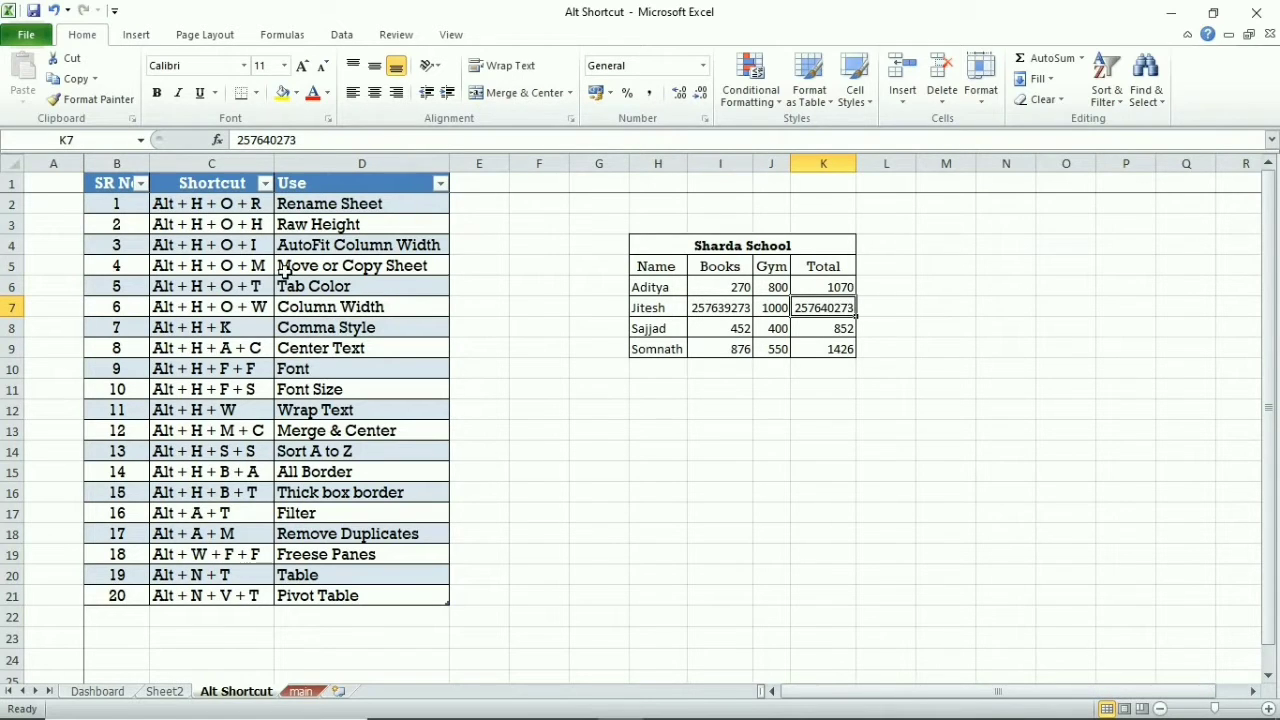
click(8, 265)
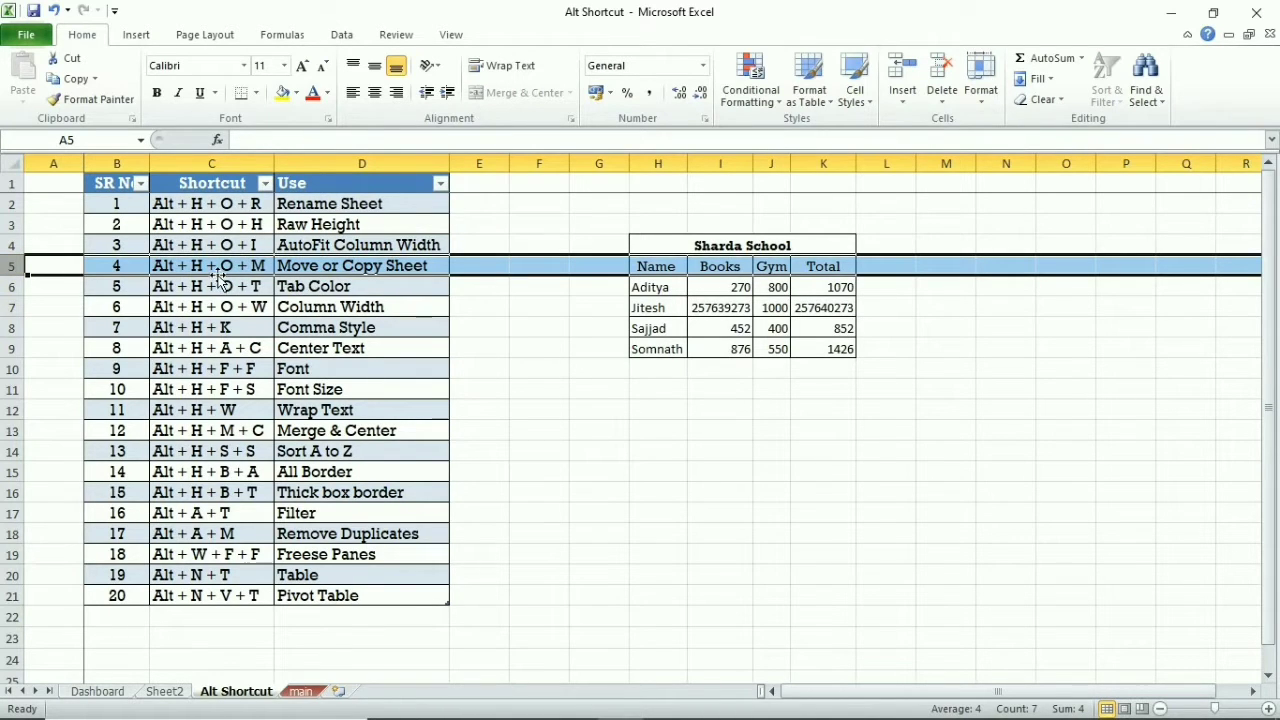
click(298, 595)
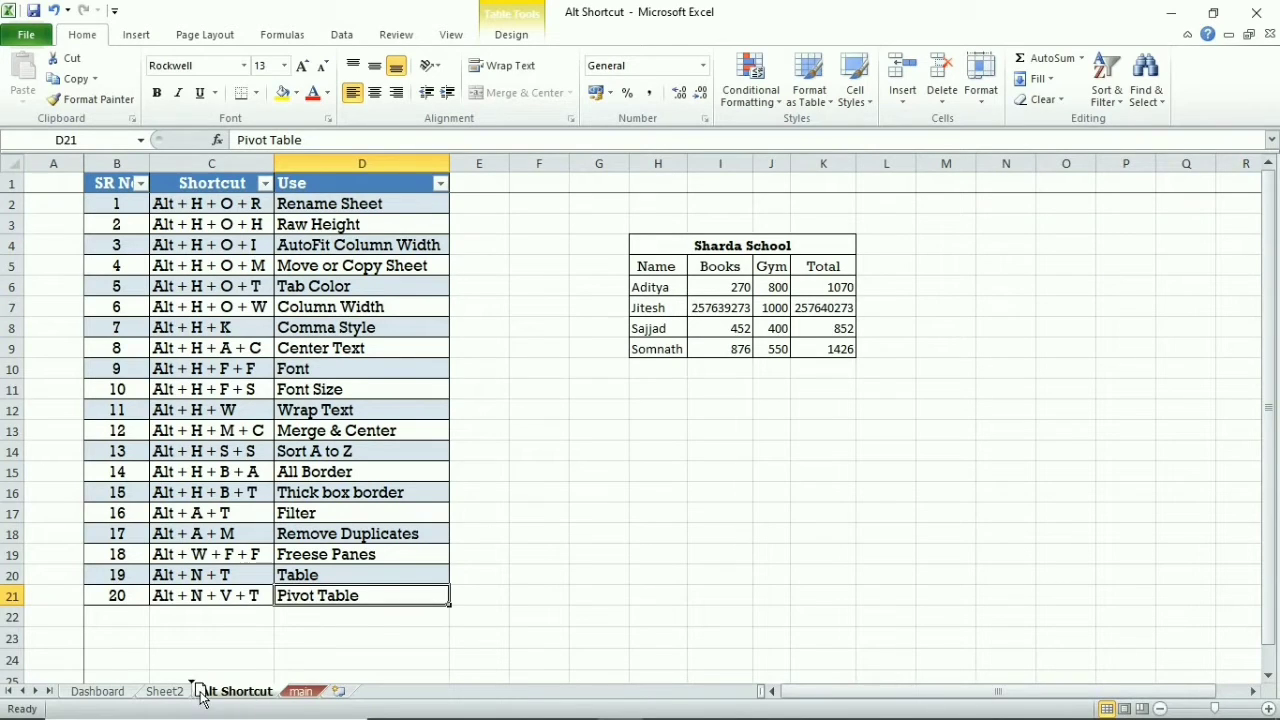
drag(250, 697, 143, 697)
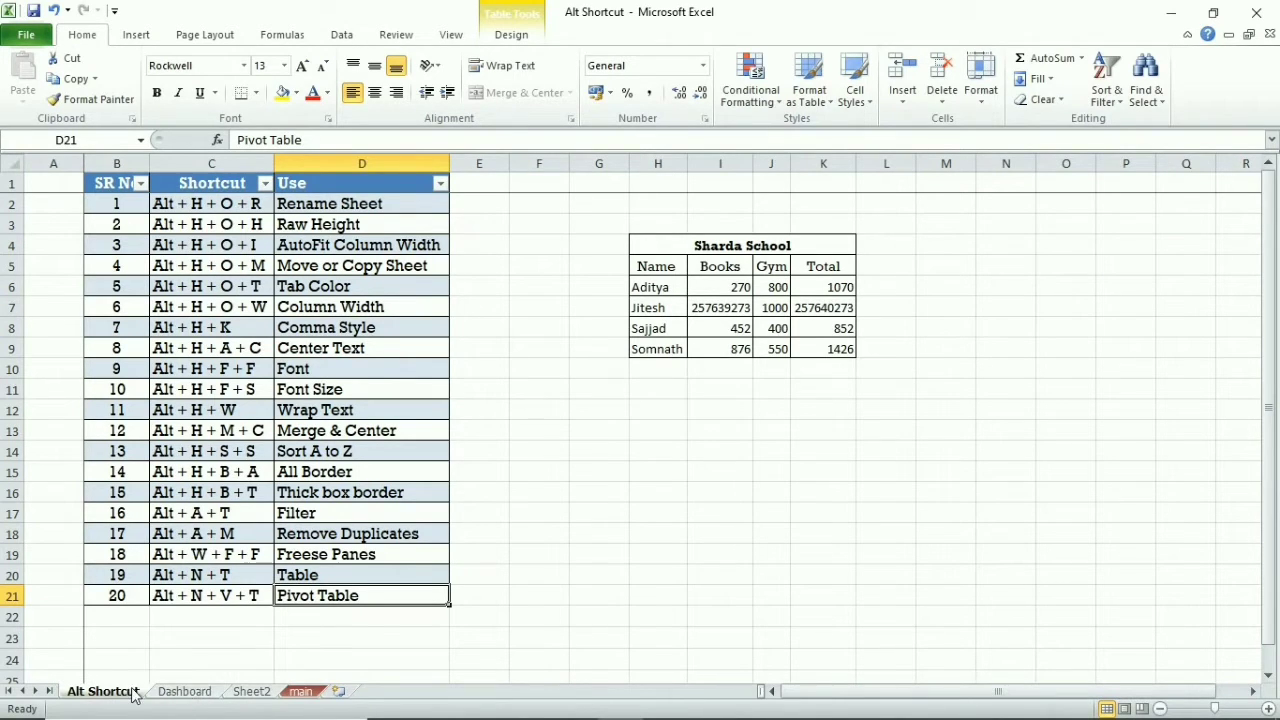
drag(137, 692, 272, 700)
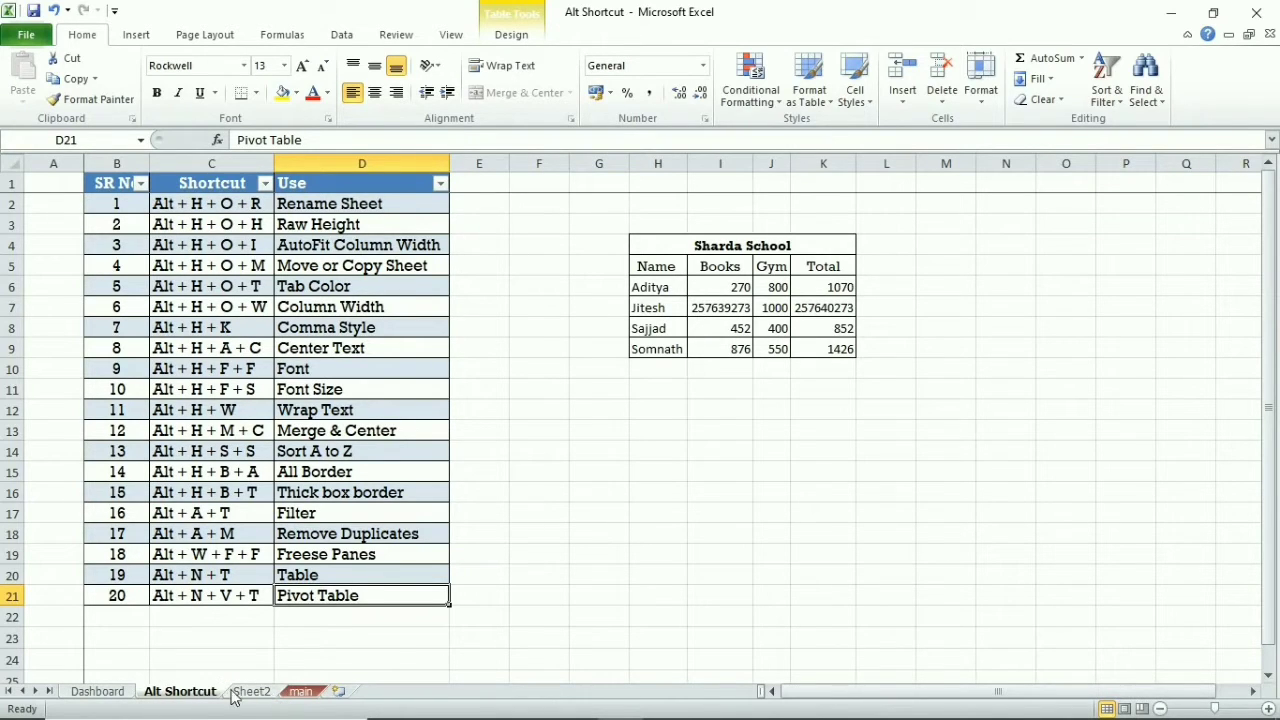
drag(264, 697, 192, 697)
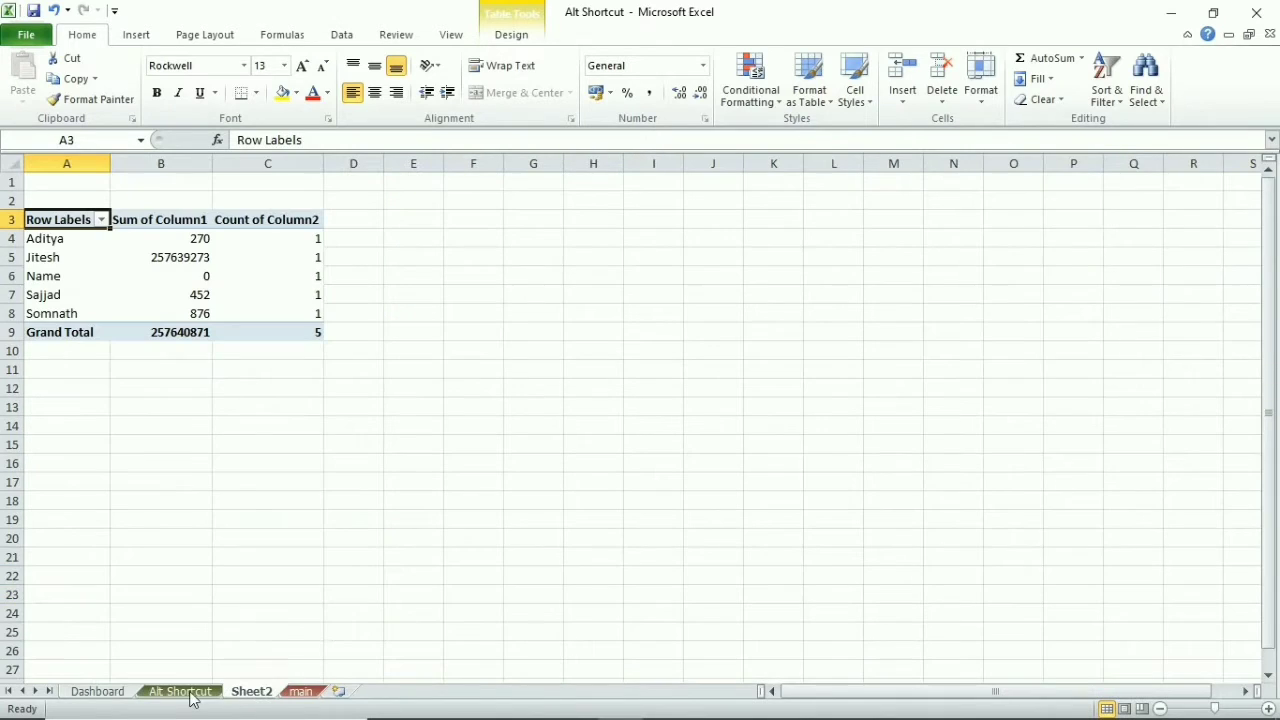
click(224, 697)
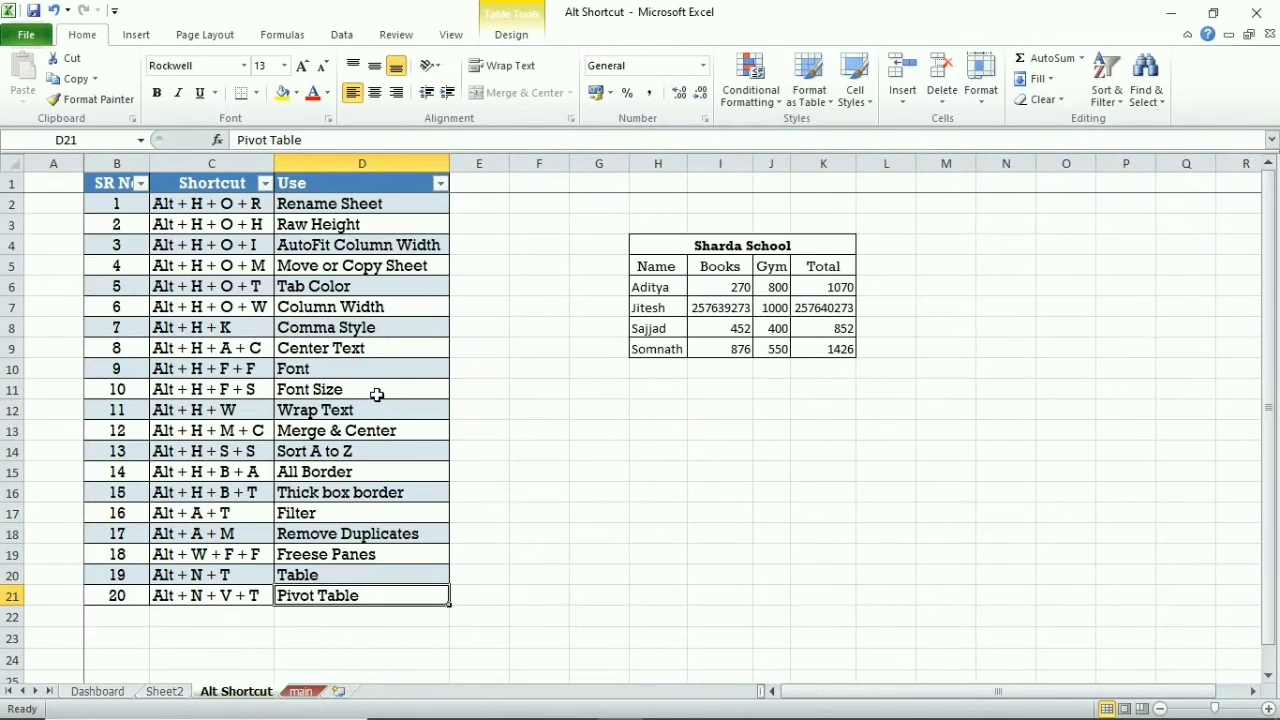
click(340, 309)
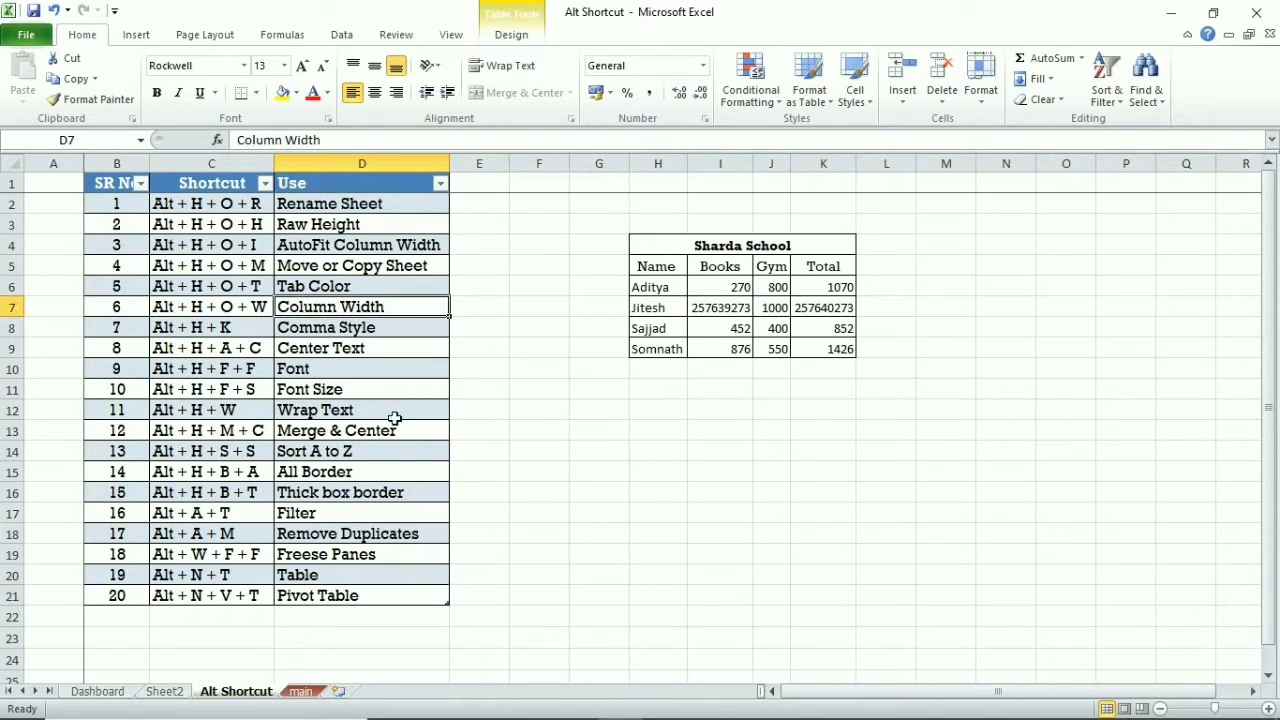
click(230, 267)
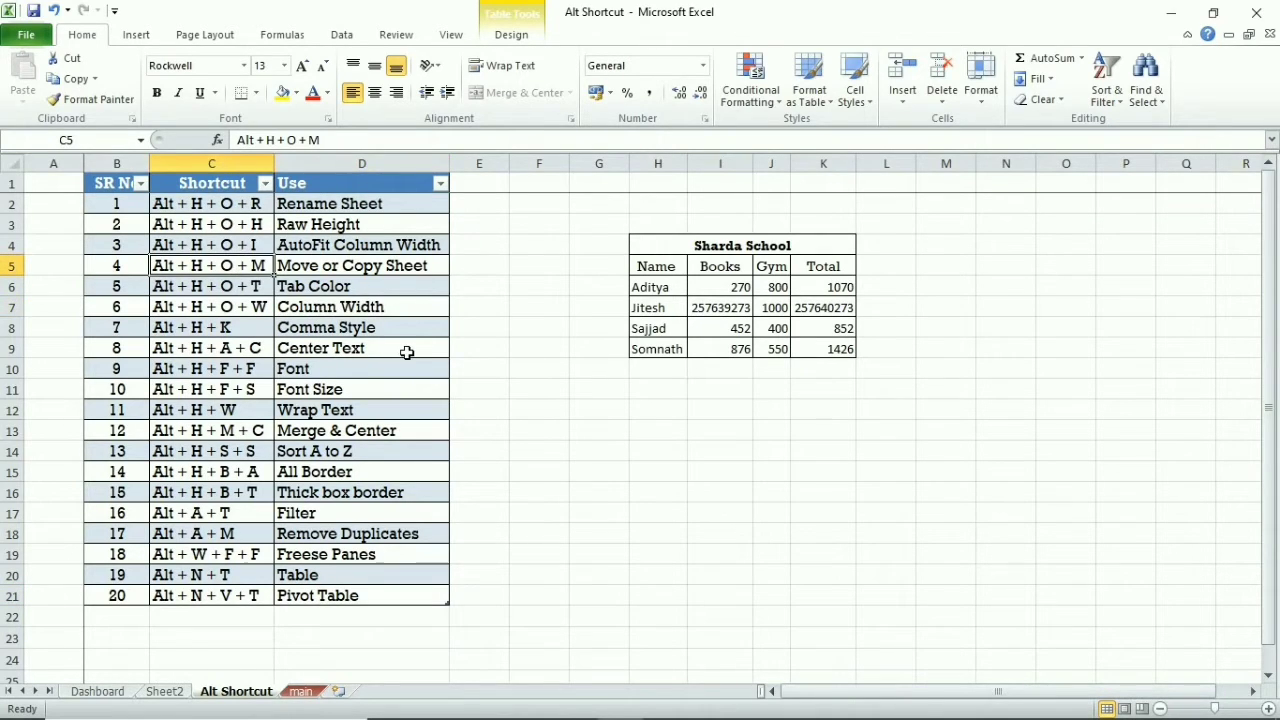
Step: Move the Alt Shortcut sheet to the end with Alt+H+O+M and (move to end)
key(alt)
key(h)
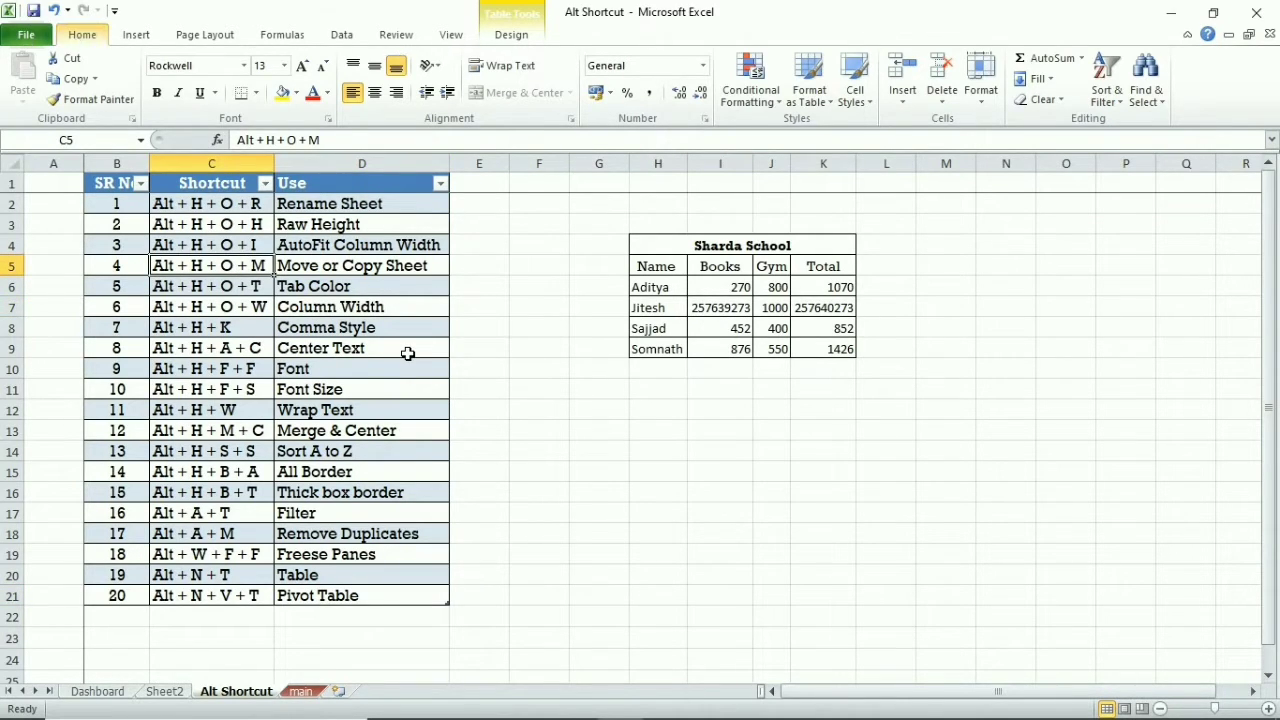
key(o)
key(m)
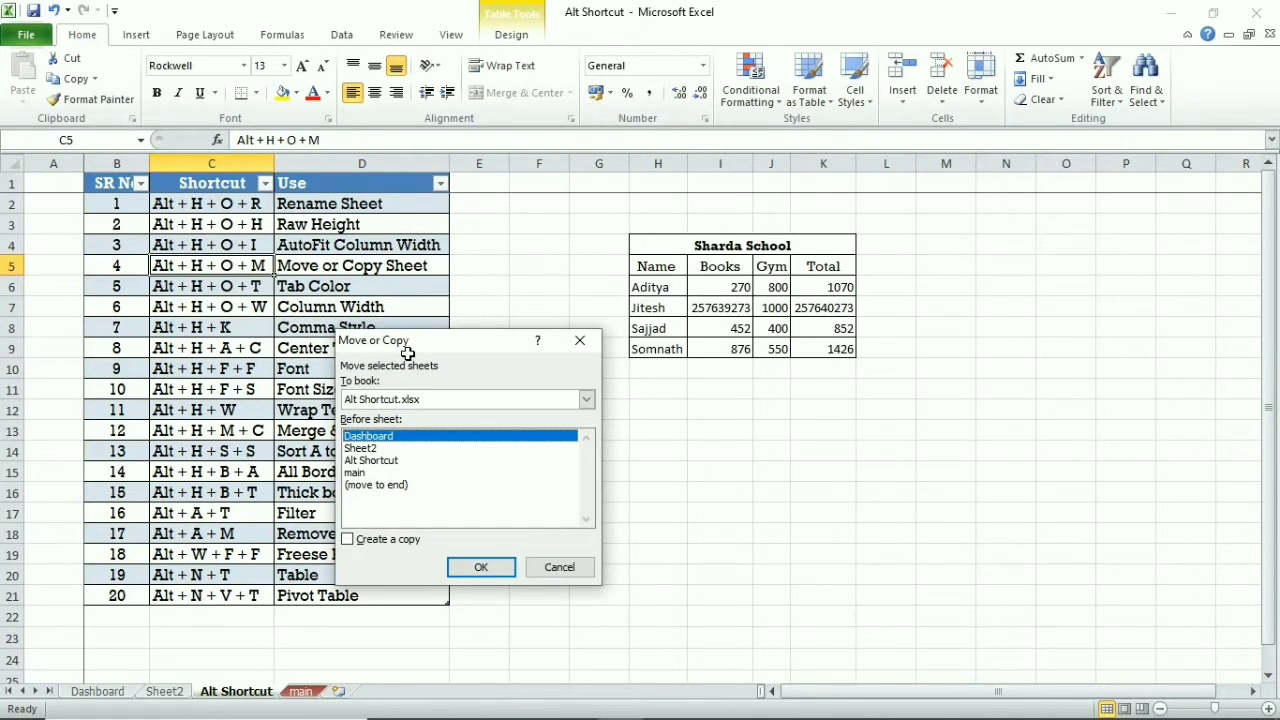
key(Down)
key(Down)
key(Down)
key(Down)
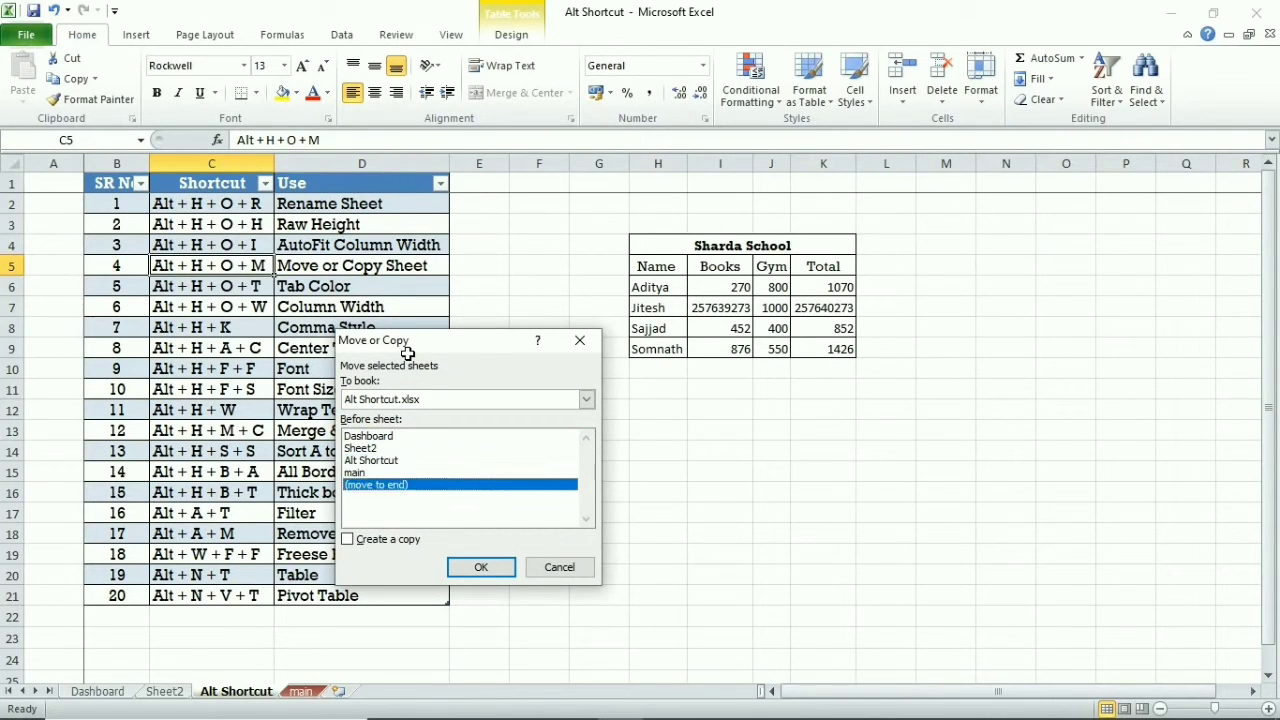
key(Up)
key(Up)
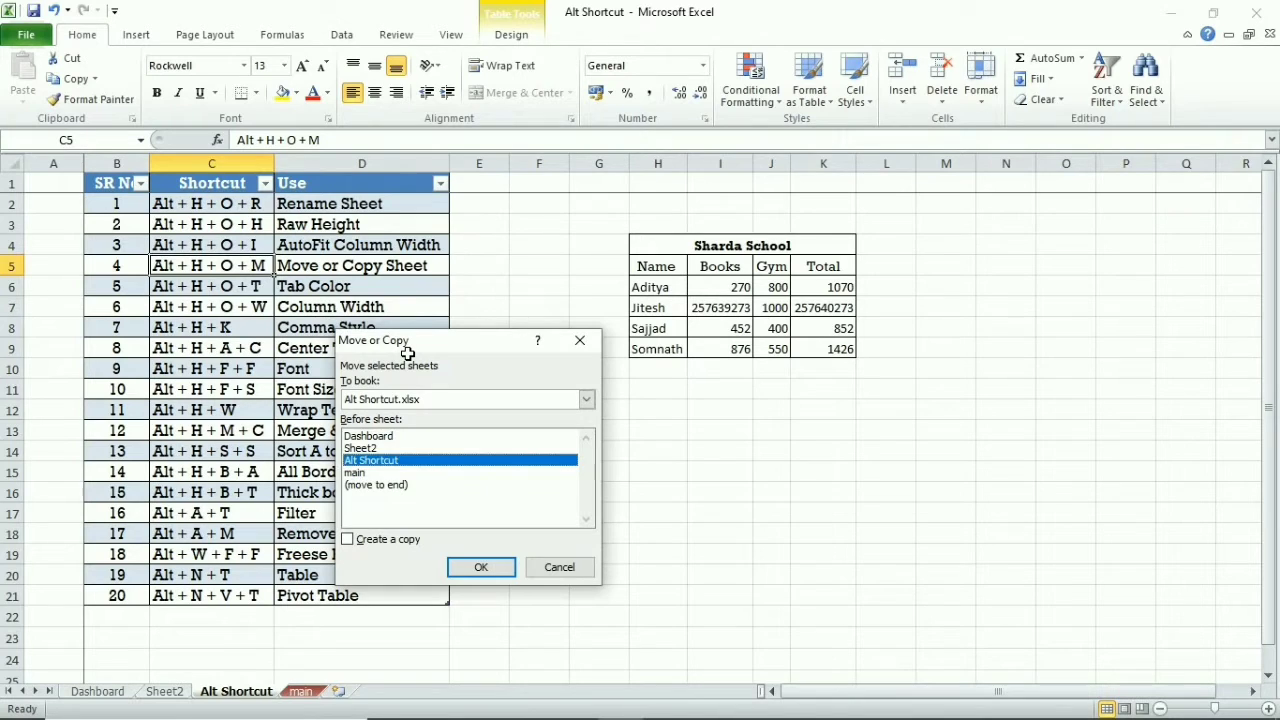
key(Up)
key(Down)
key(Down)
key(Down)
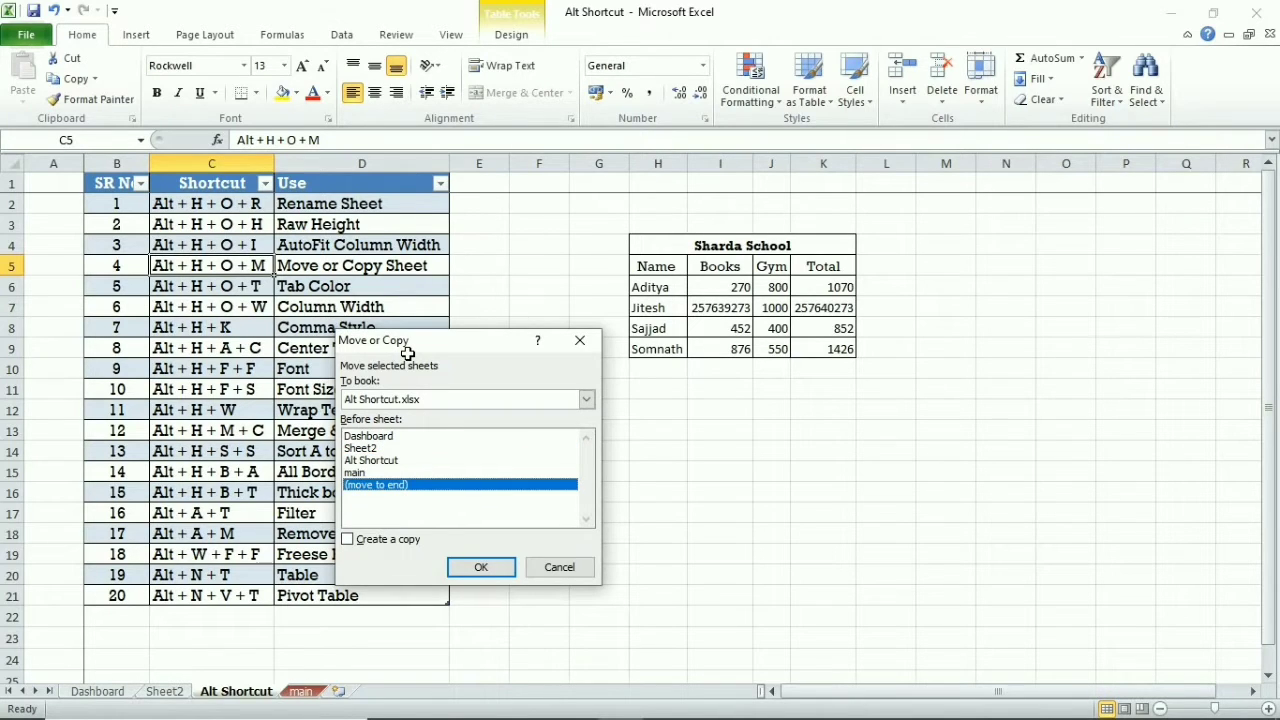
key(Return)
Step: Move the Alt Shortcut sheet before Dashboard so it becomes the first tab
key(alt)
key(h)
key(o)
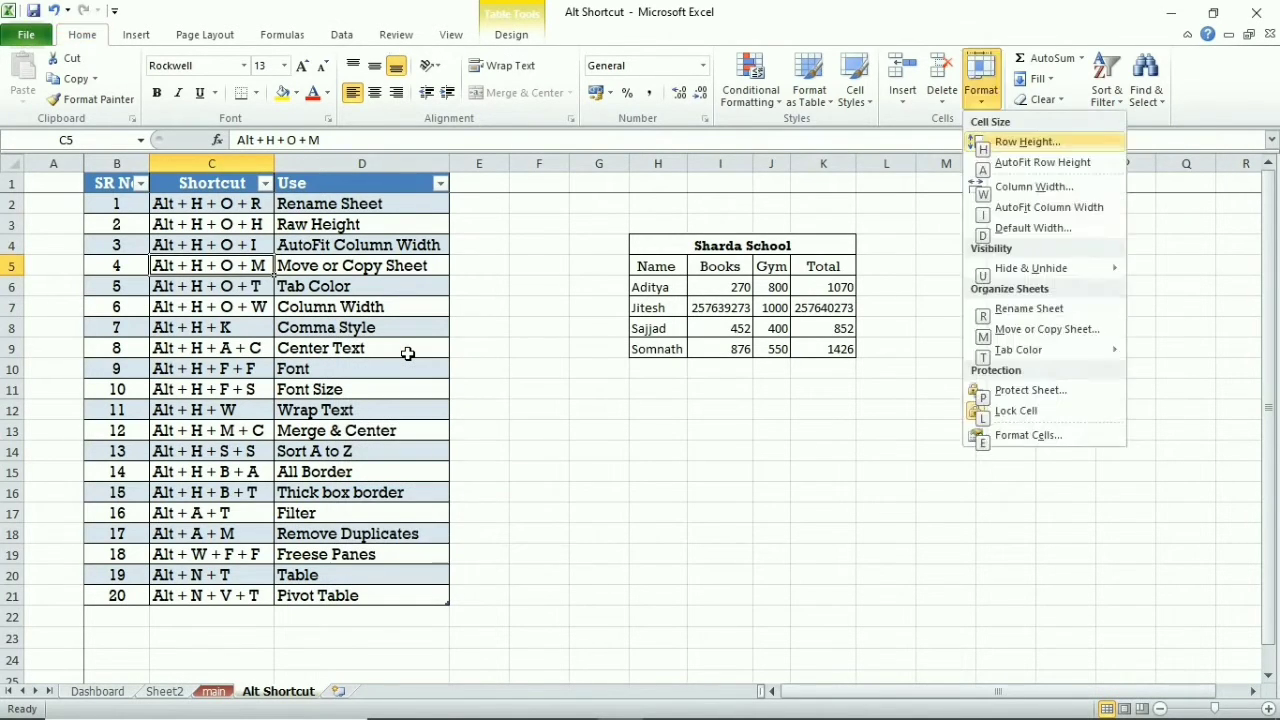
key(m)
key(Return)
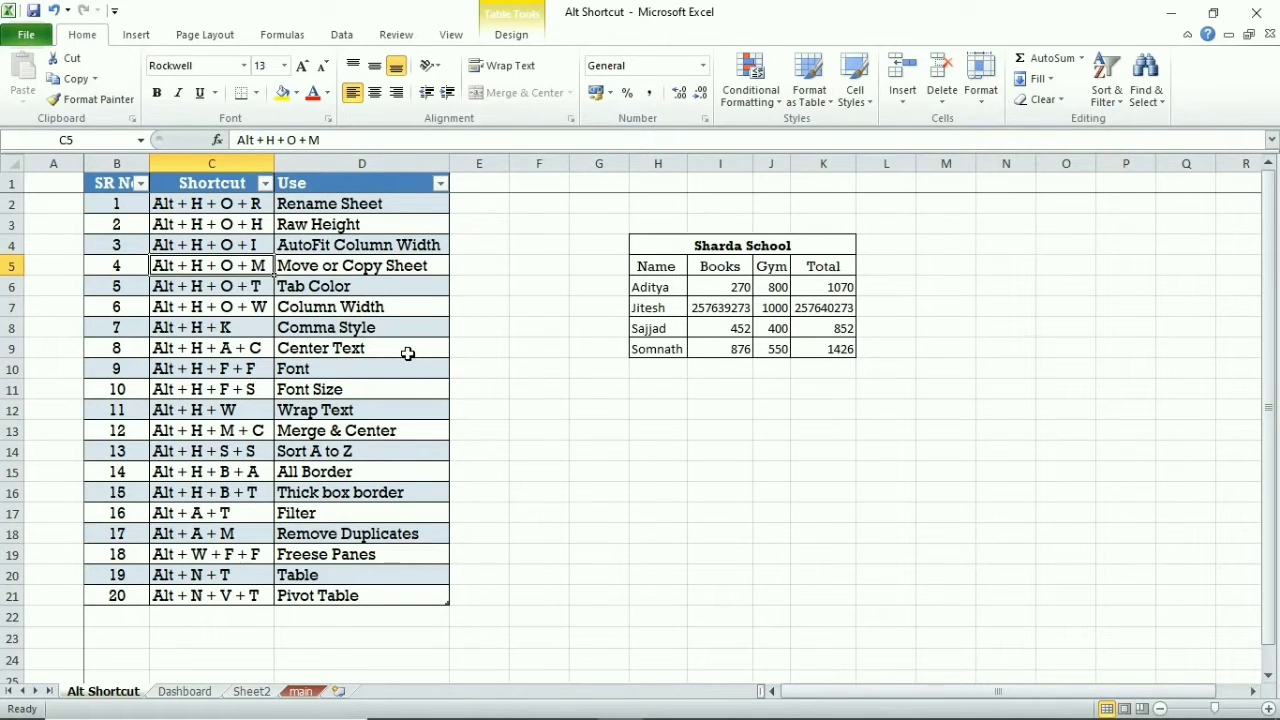
click(8, 287)
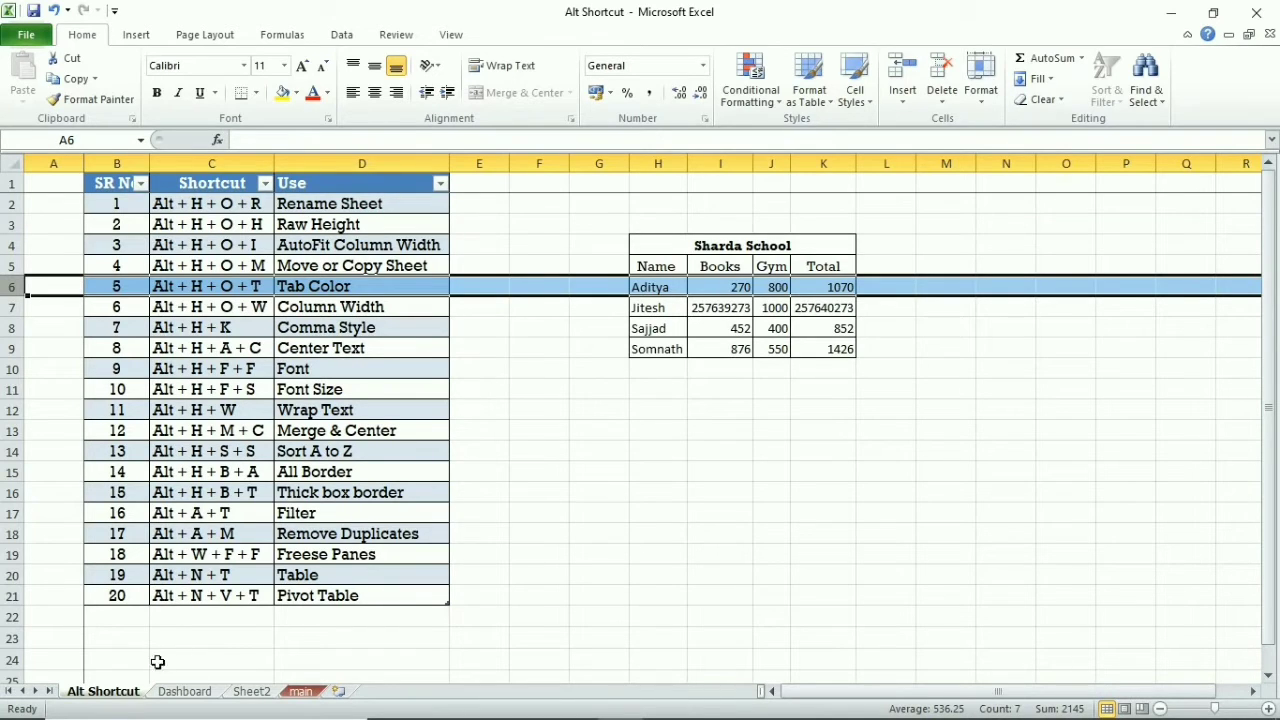
right_click(125, 695)
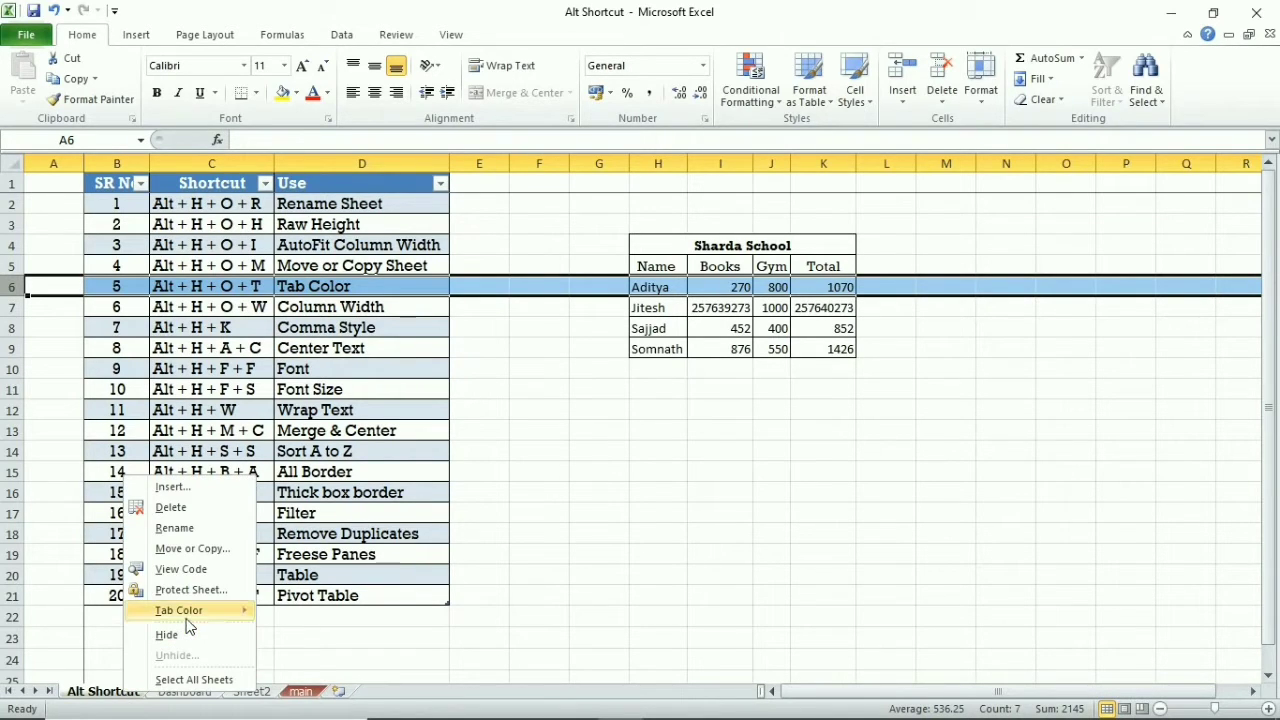
mouse_move(186, 612)
click(520, 537)
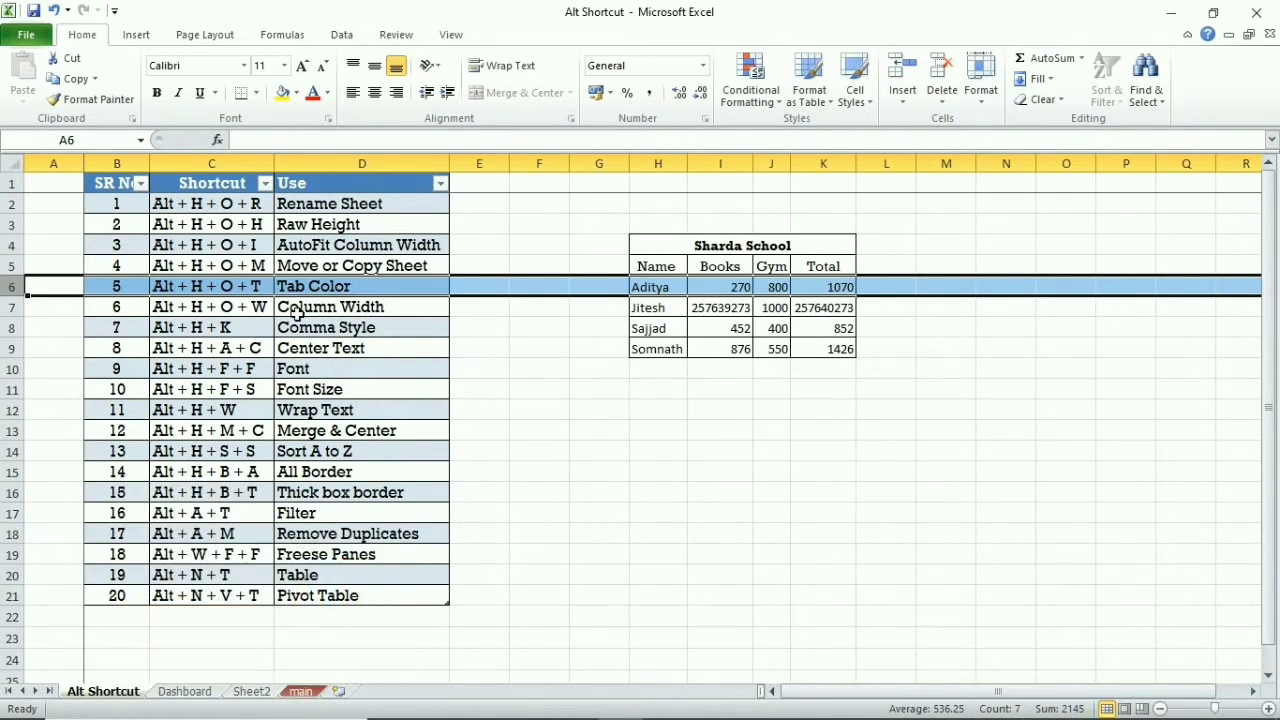
key(alt)
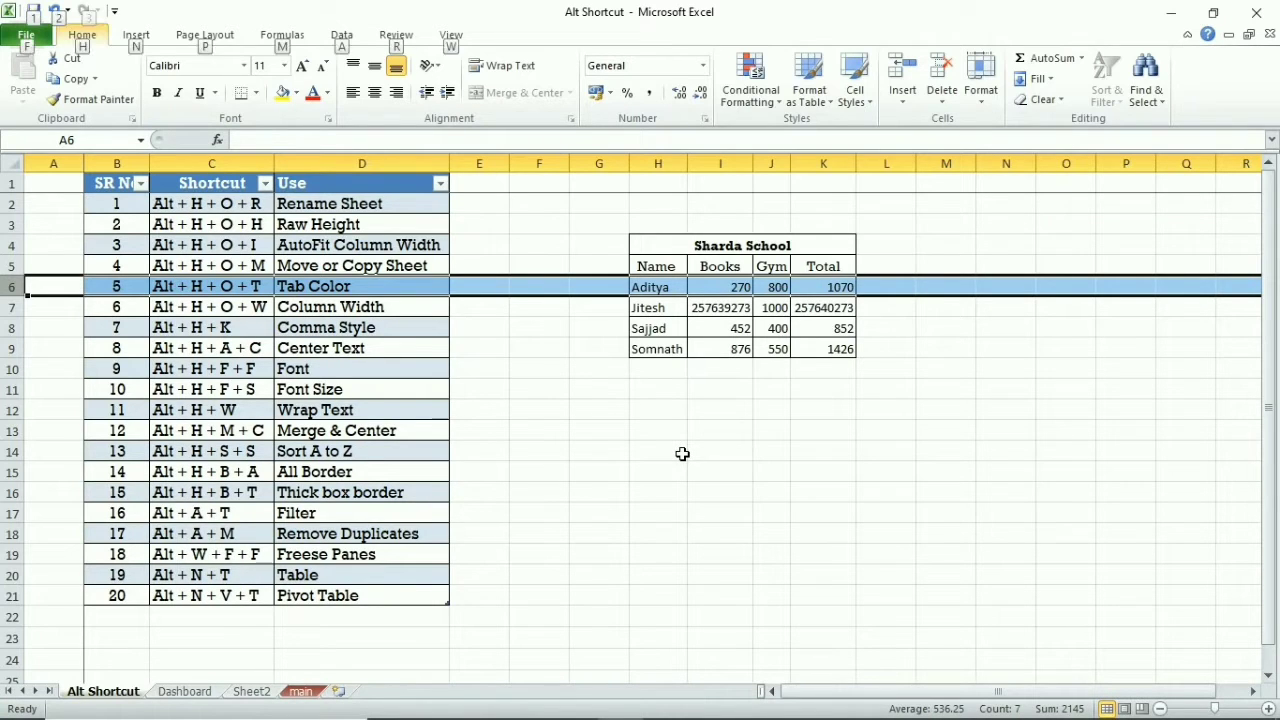
key(h)
key(o)
key(t)
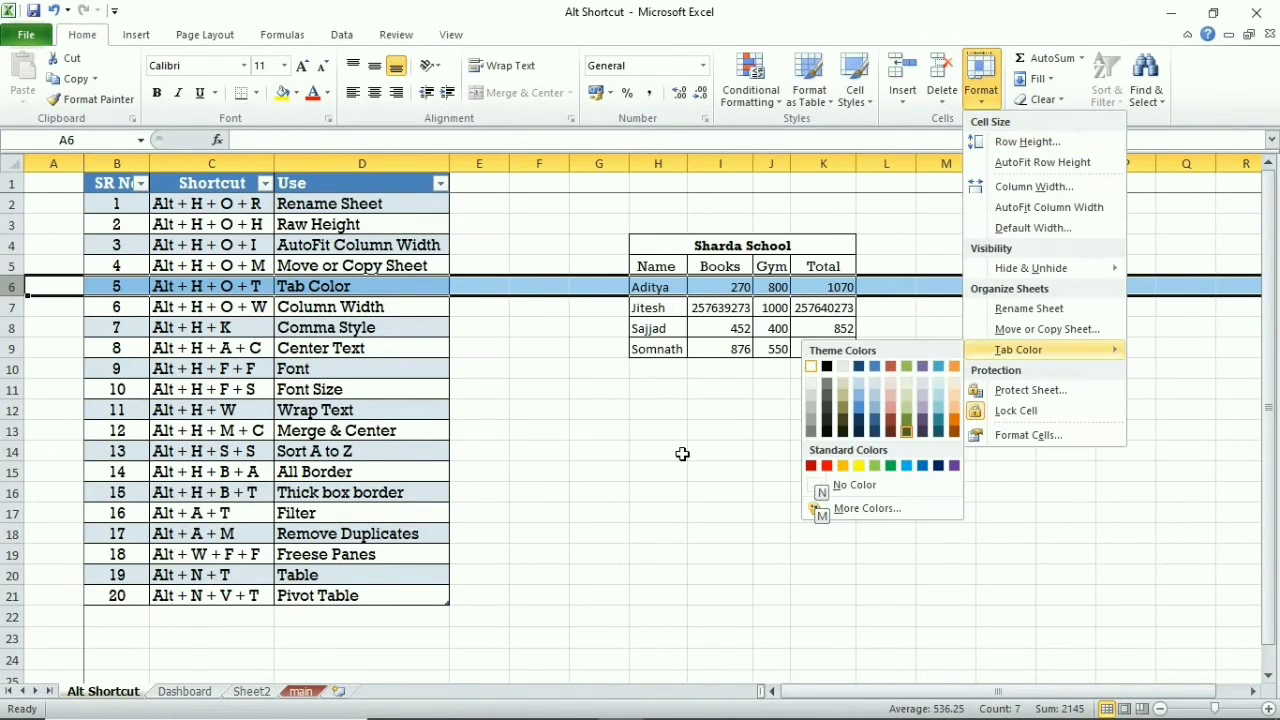
key(Down)
key(Down)
key(Right)
key(Right)
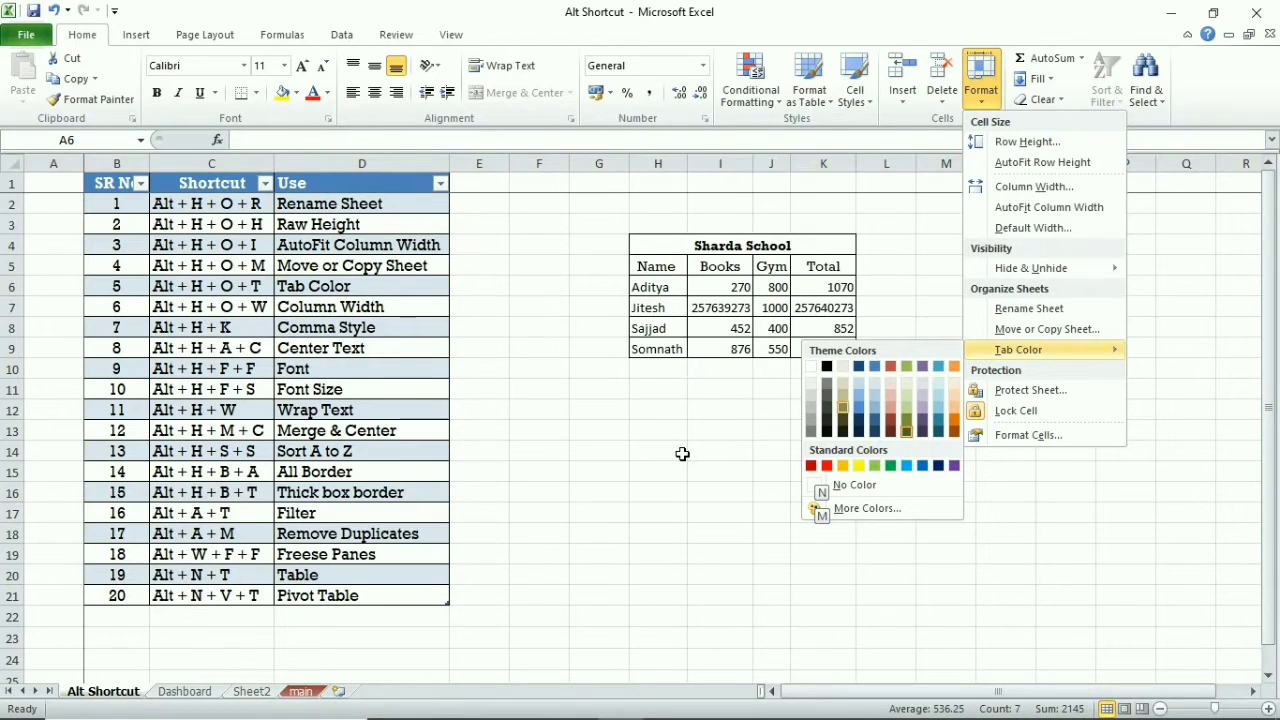
key(Right)
key(Right)
key(Down)
key(Return)
key(ctrl+Page_Down)
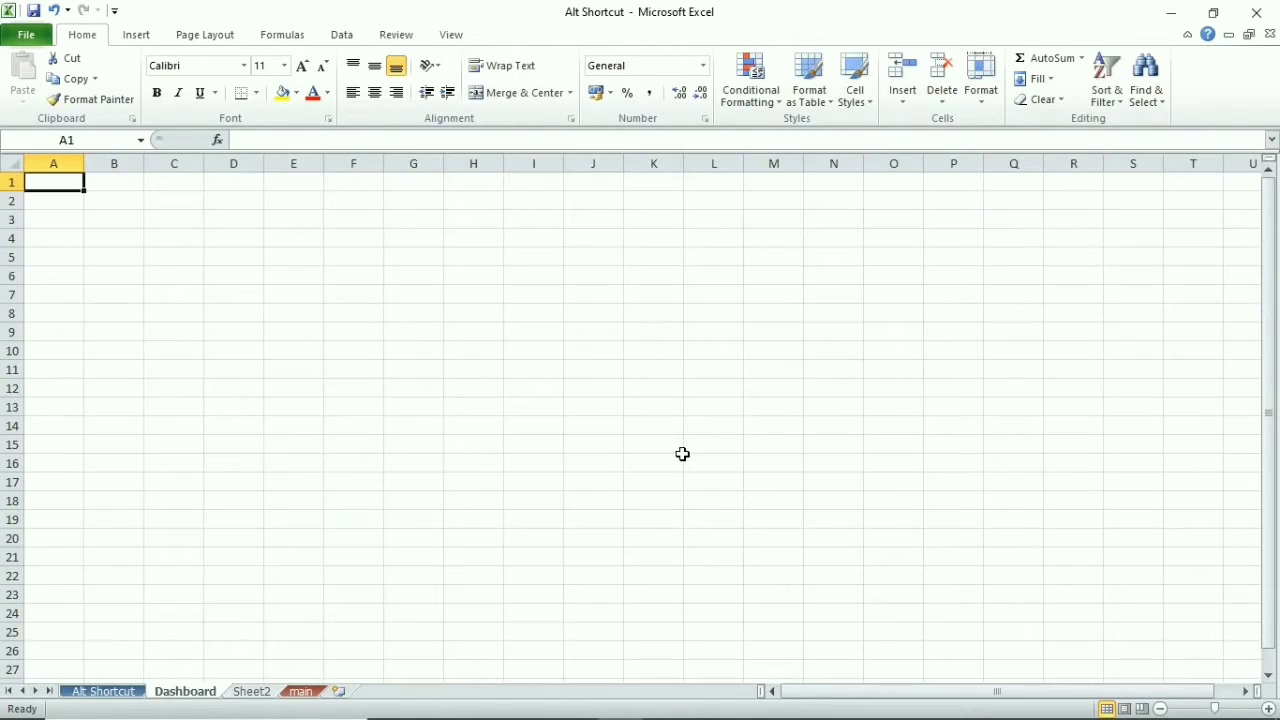
key(ctrl+Page_Up)
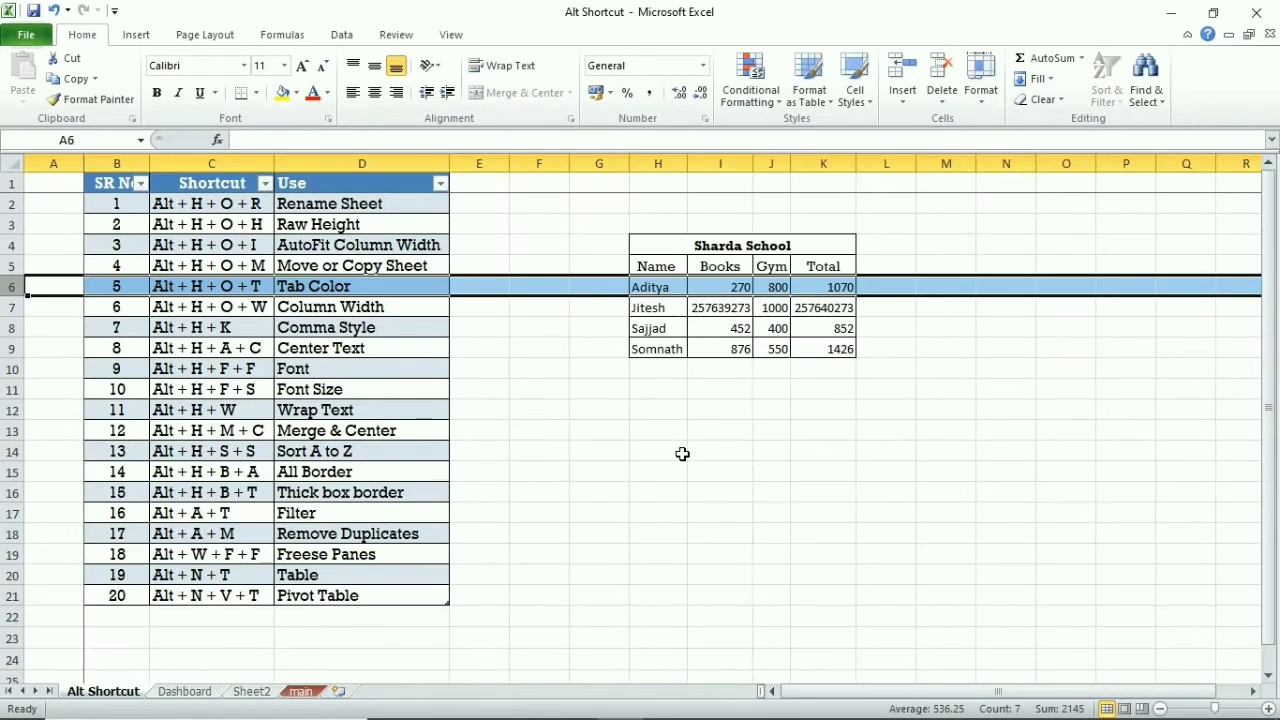
key(Down)
key(Down)
key(Down)
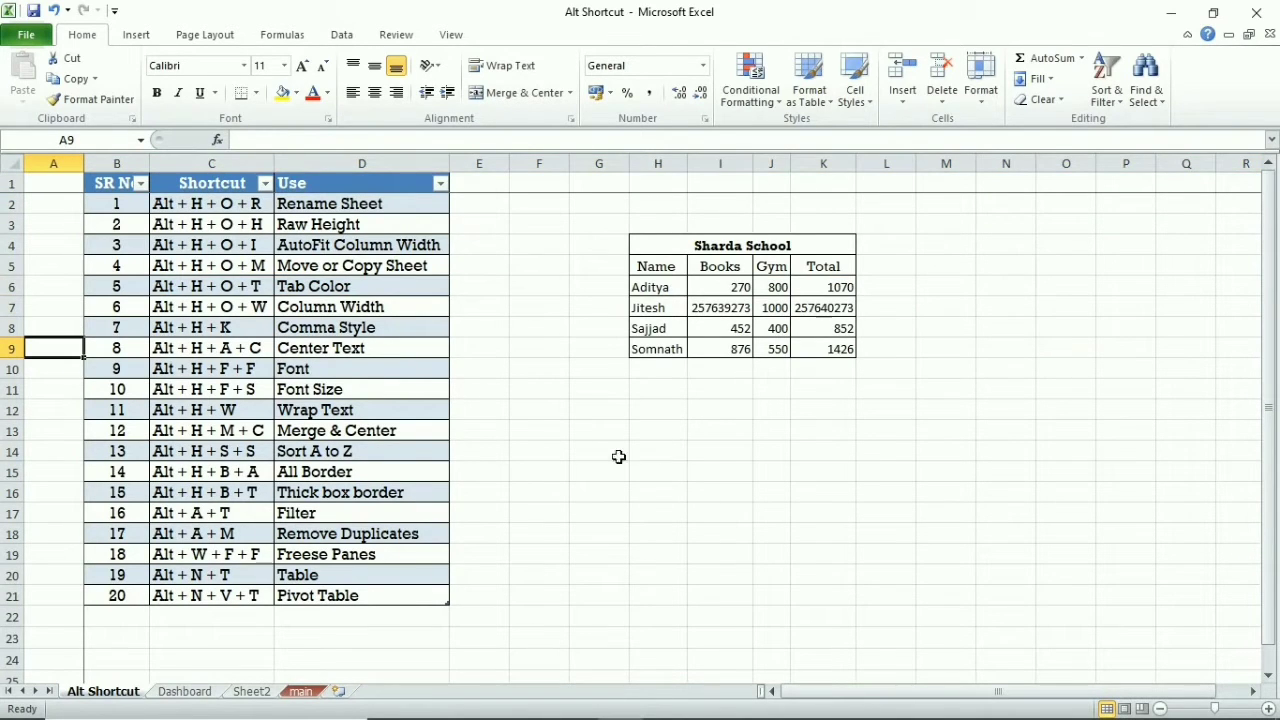
Step: Widen column H, select columns H to K and preview Column Width from the Format menu
click(16, 307)
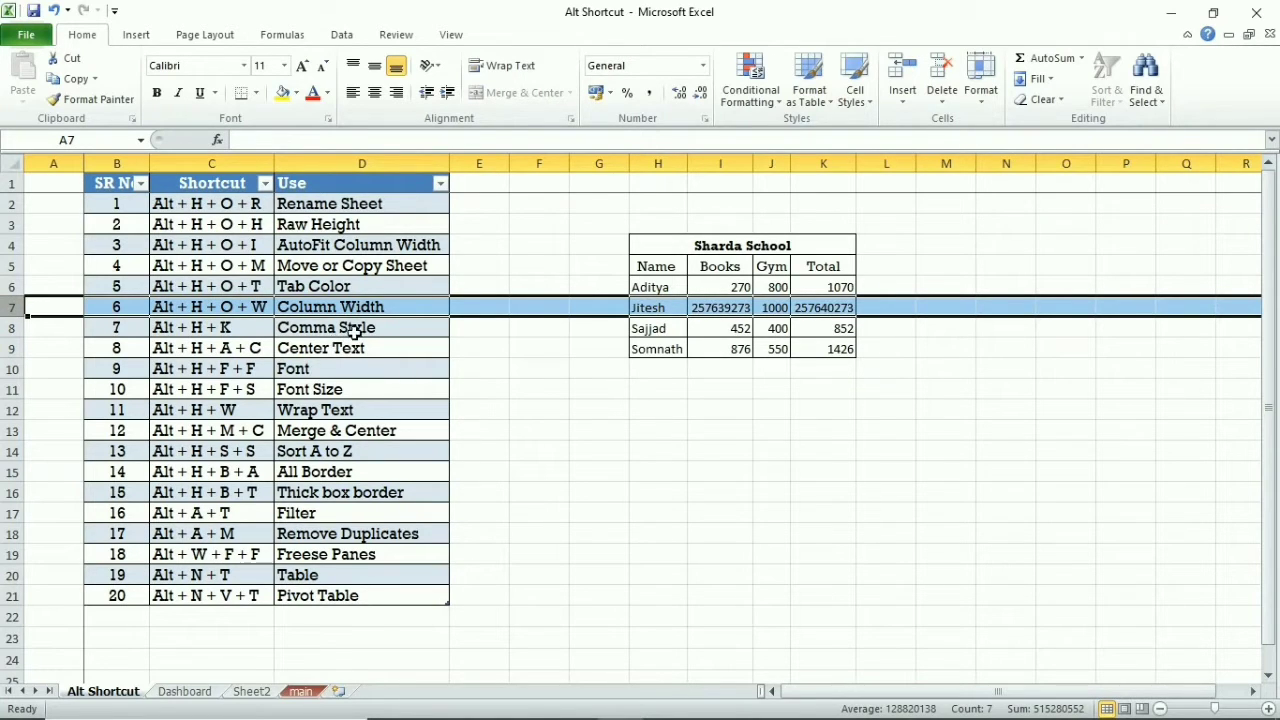
click(674, 251)
drag(686, 163, 840, 162)
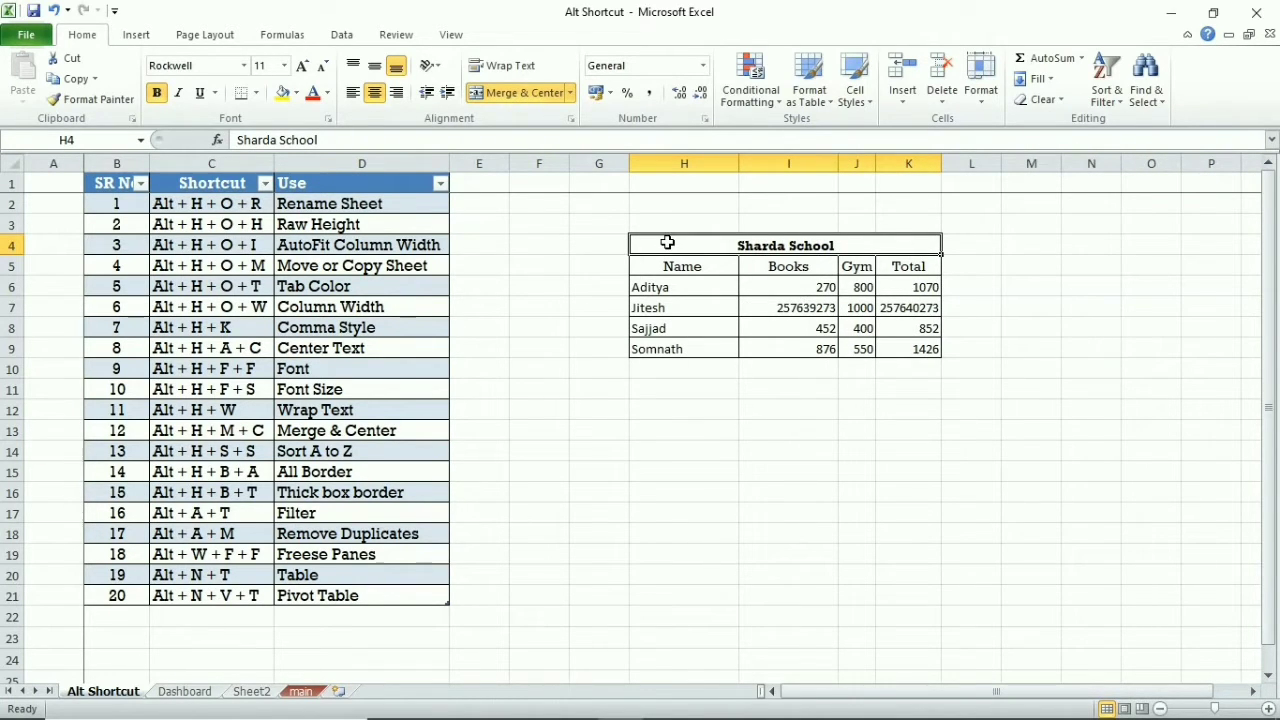
key(ctrl+space)
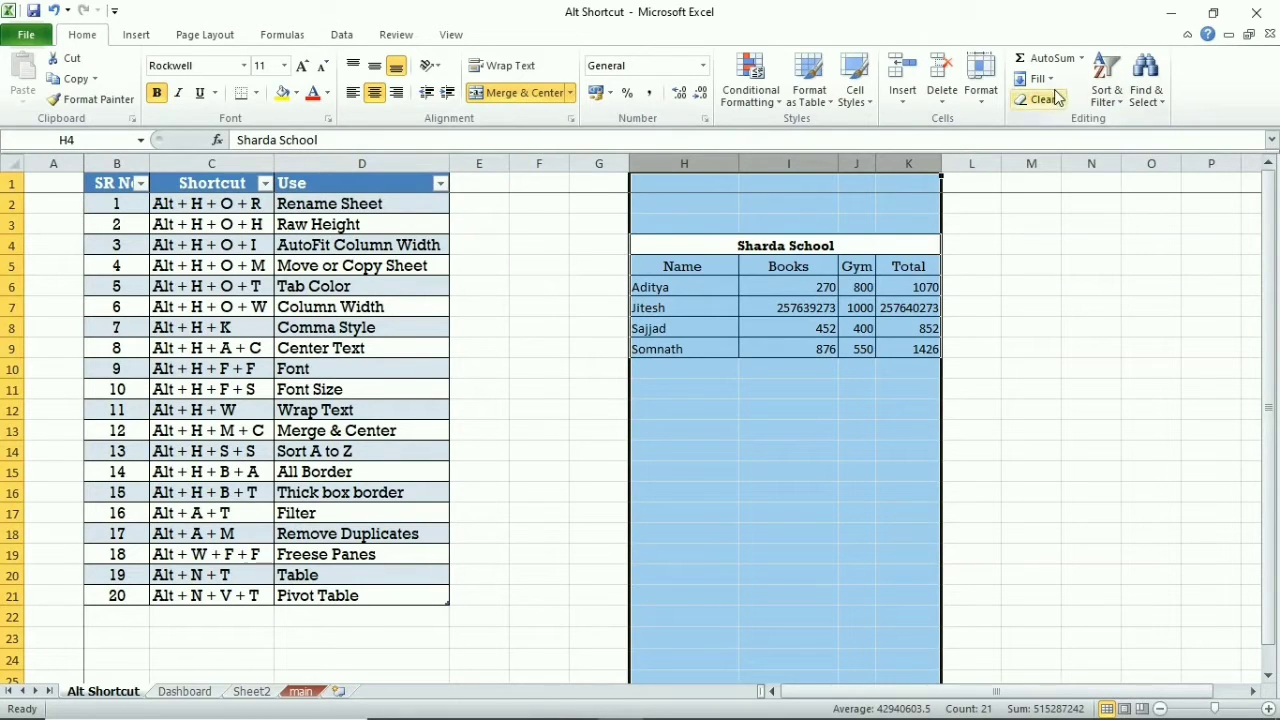
click(981, 85)
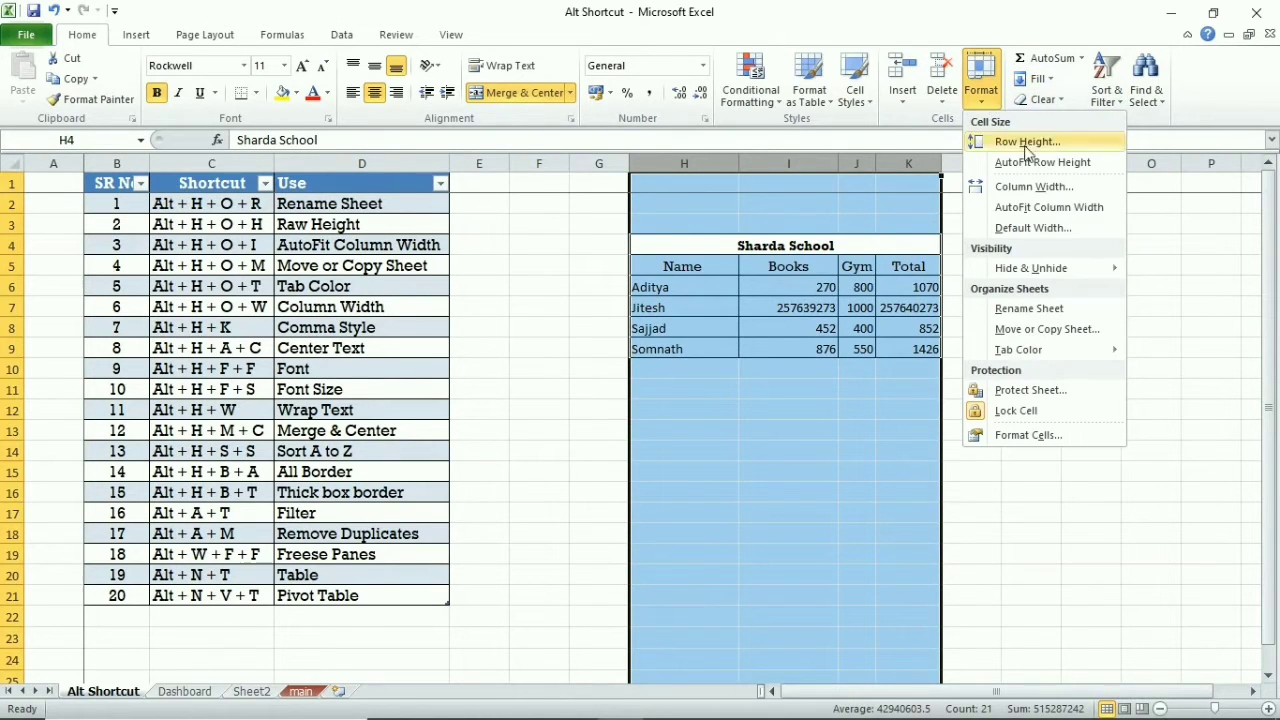
click(1035, 195)
key(Return)
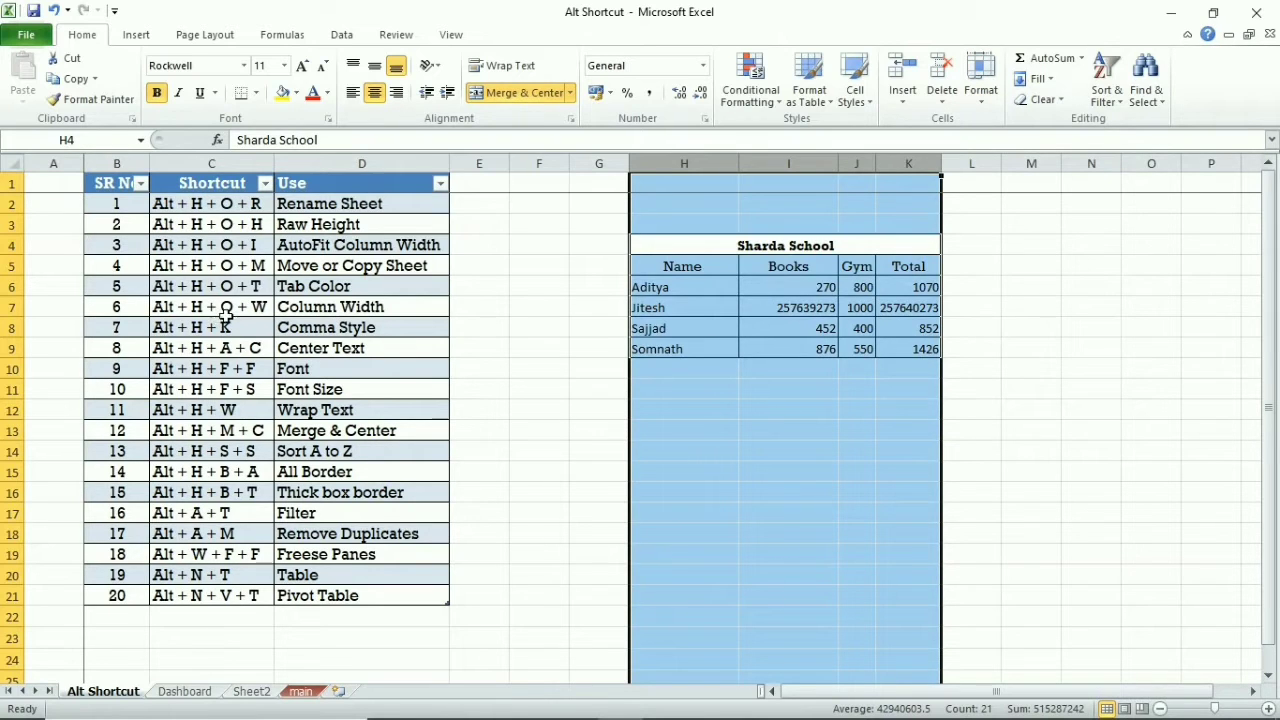
Step: Apply a column width of 12 to columns H to K via Alt+H+O+W
key(alt)
key(h)
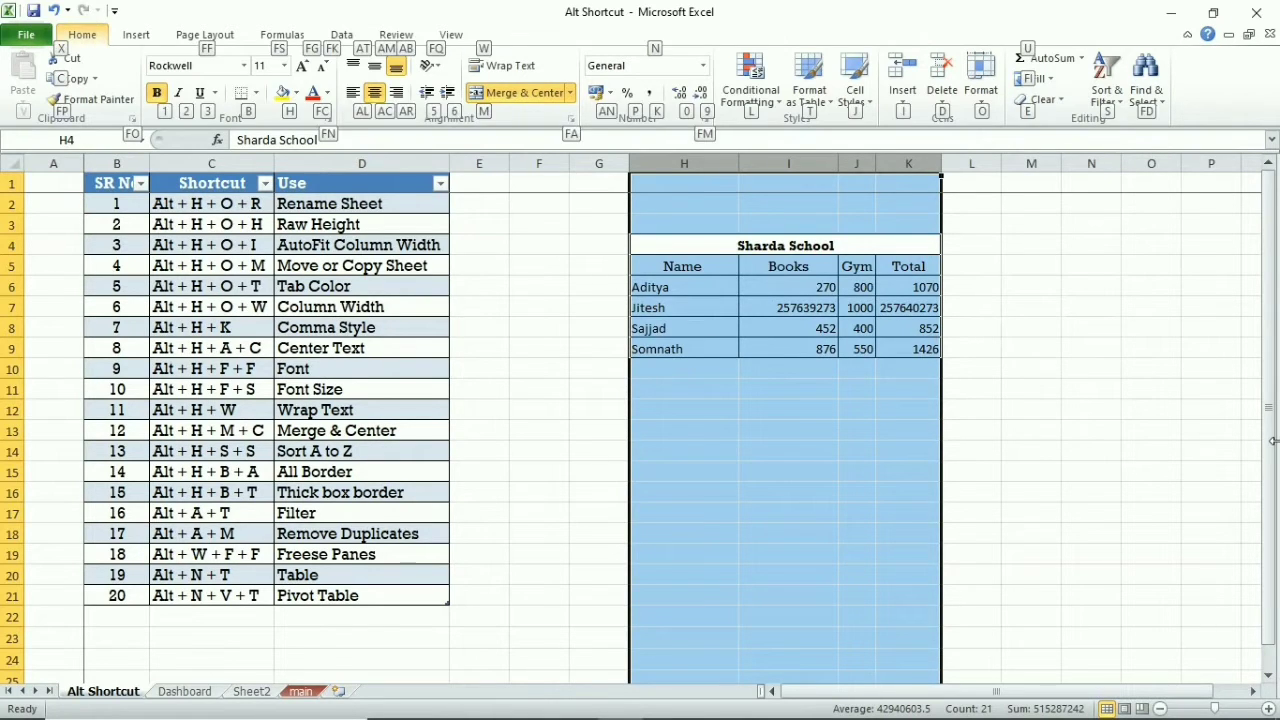
key(o)
key(w)
text(12)
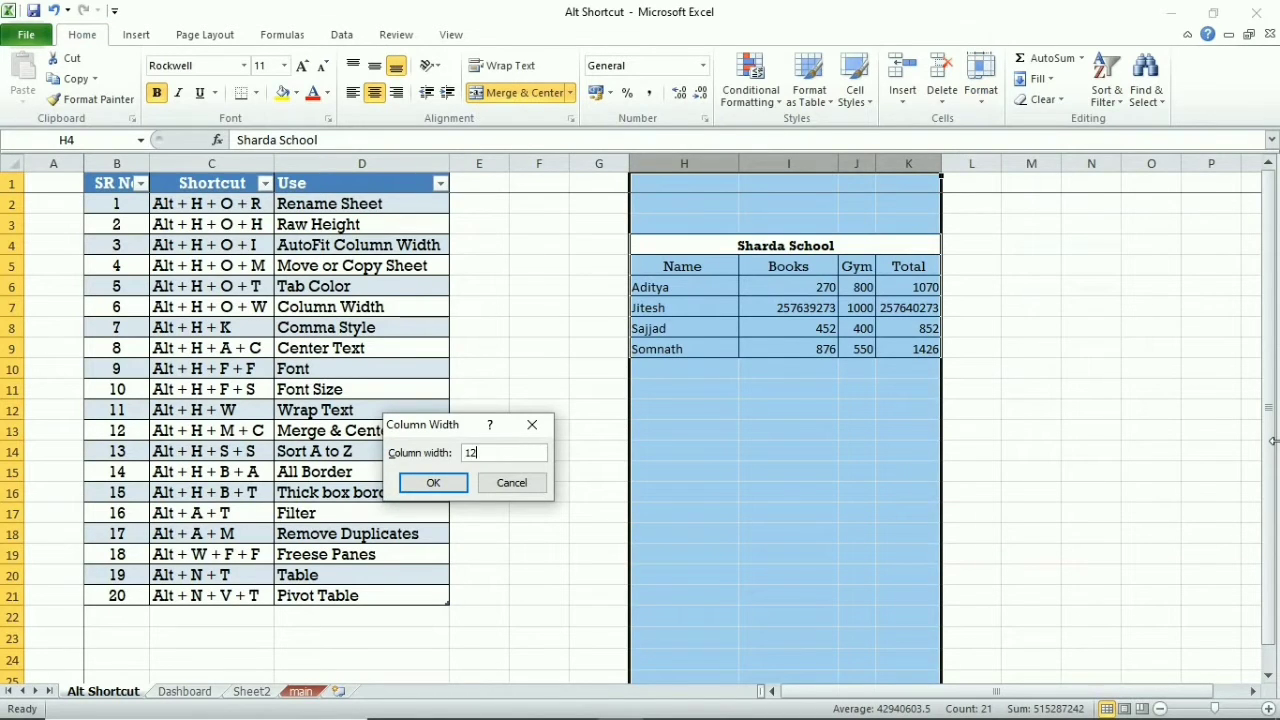
key(Return)
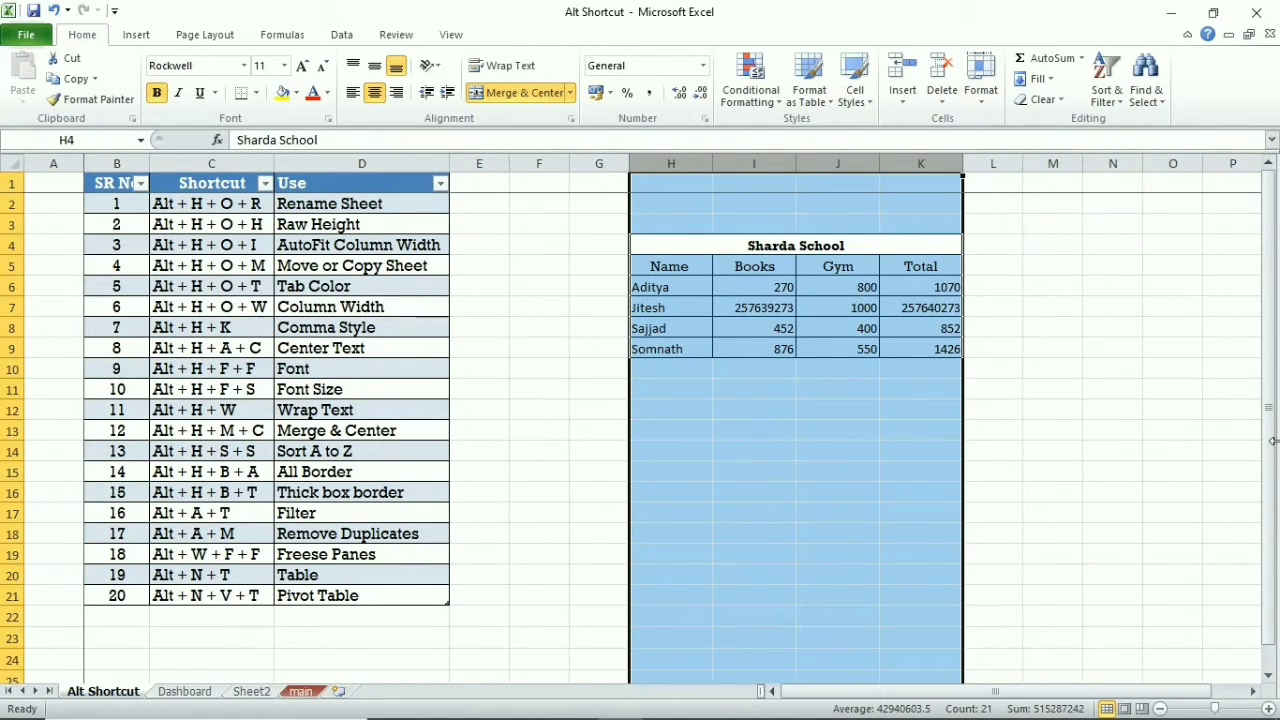
Step: Select the Books, Gym and Total figures from I6 and apply Comma Style
click(9, 328)
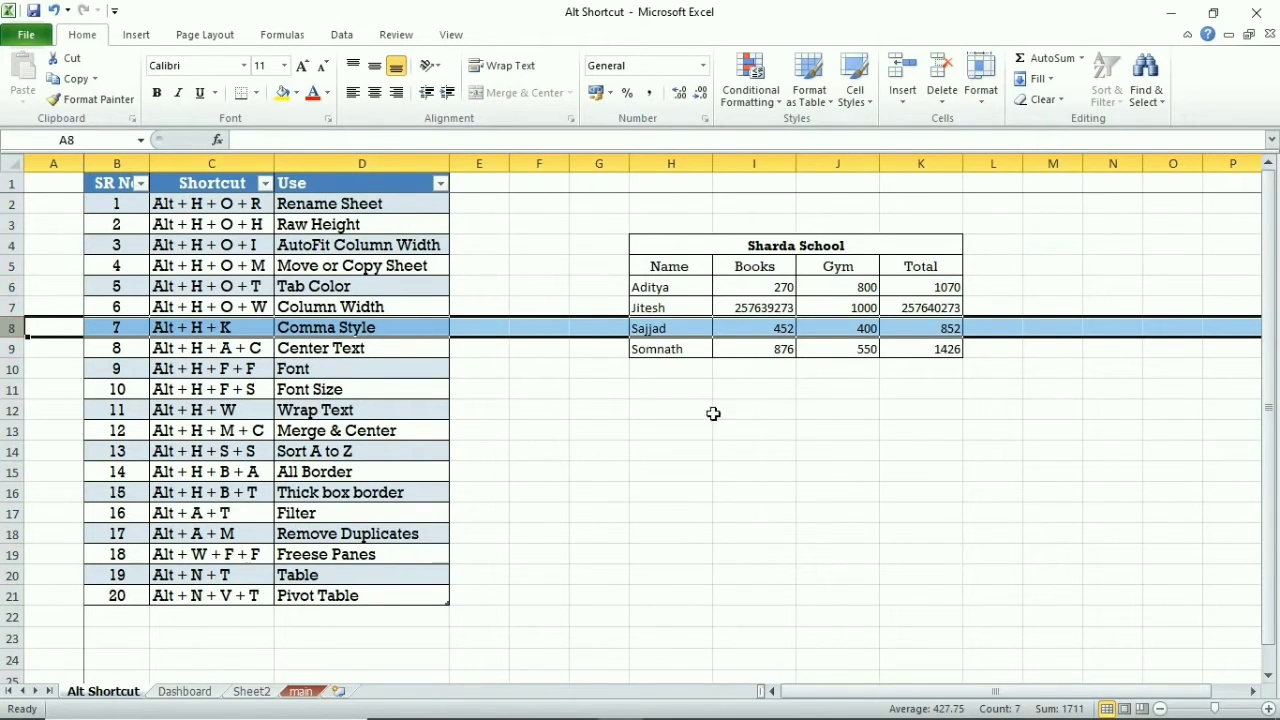
click(752, 415)
click(754, 308)
click(757, 283)
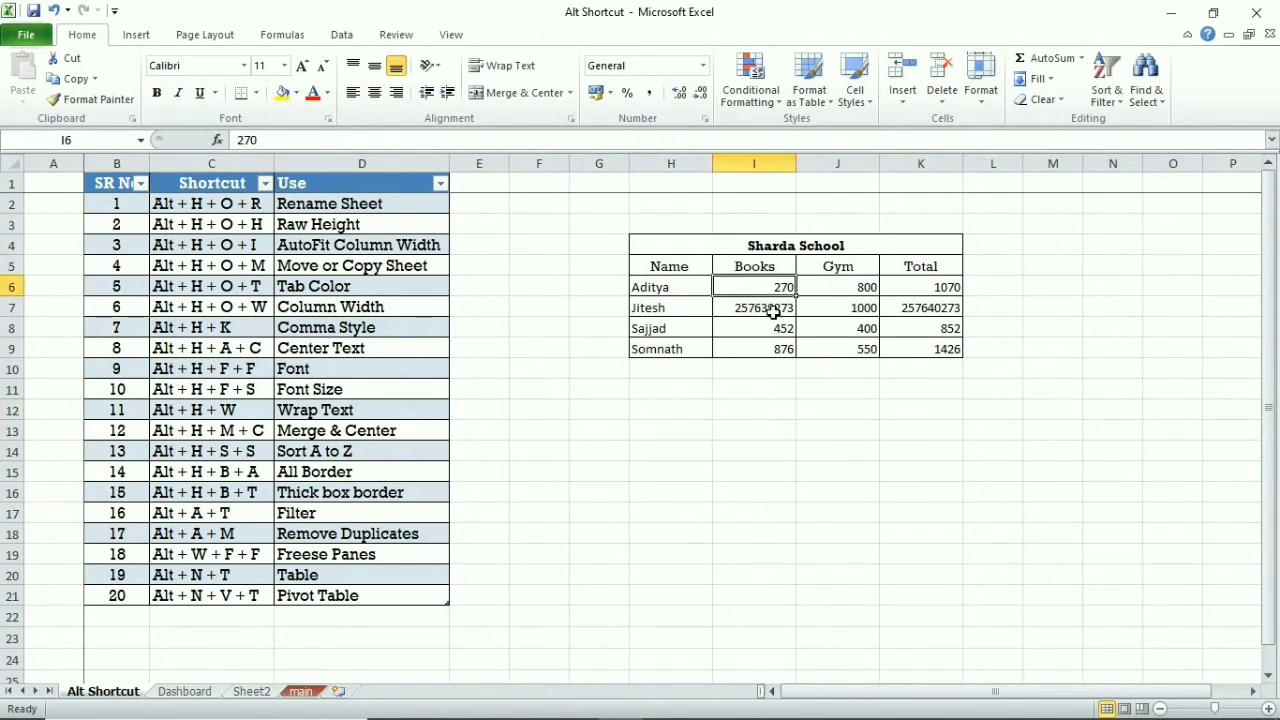
click(803, 332)
click(777, 313)
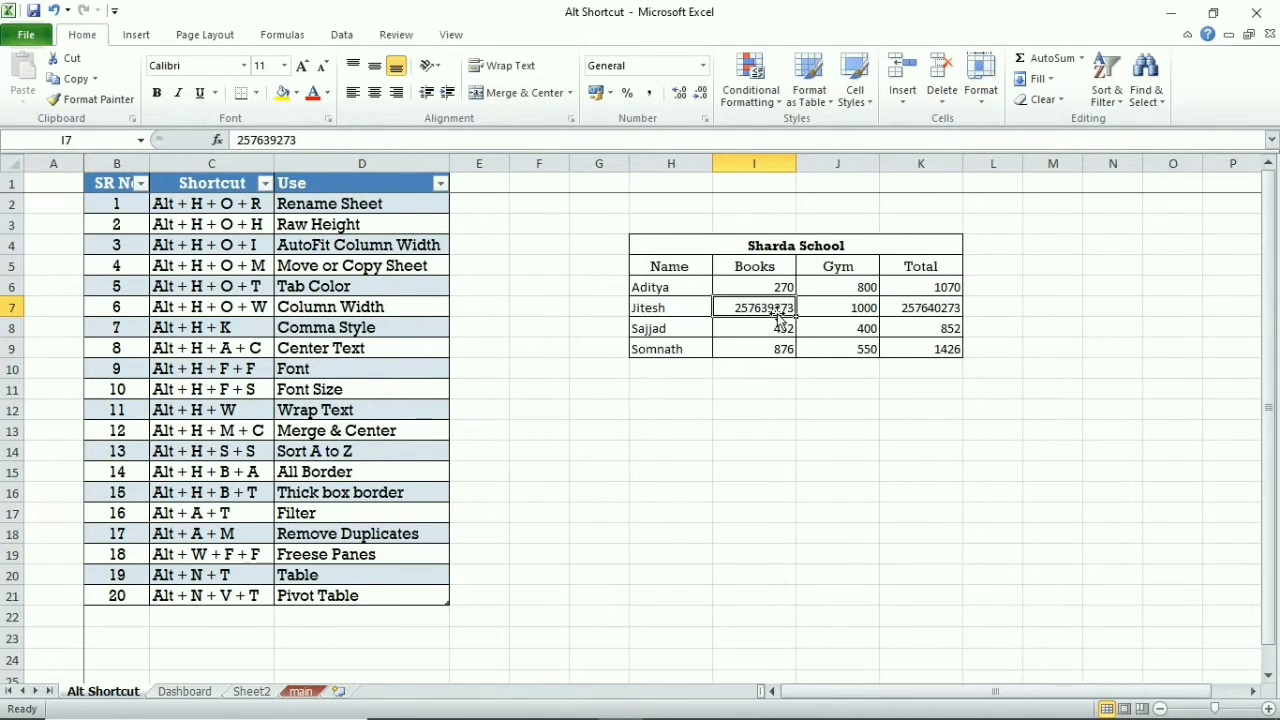
click(781, 289)
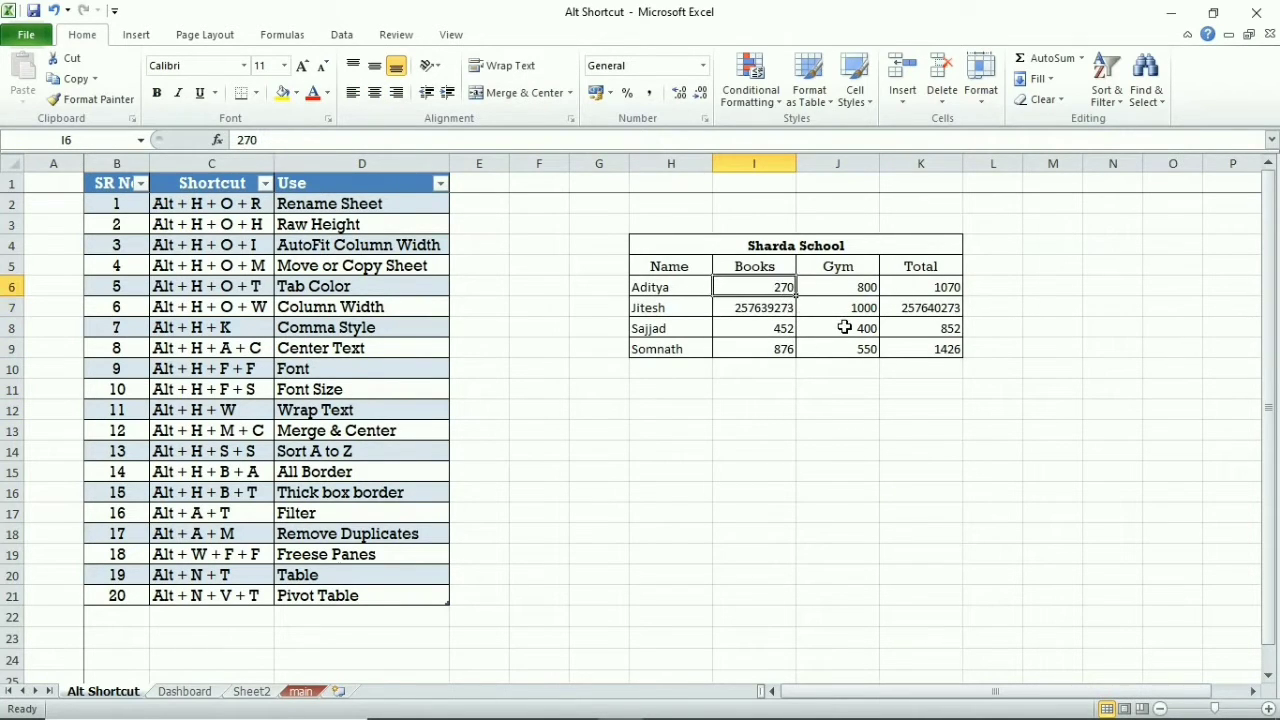
click(787, 313)
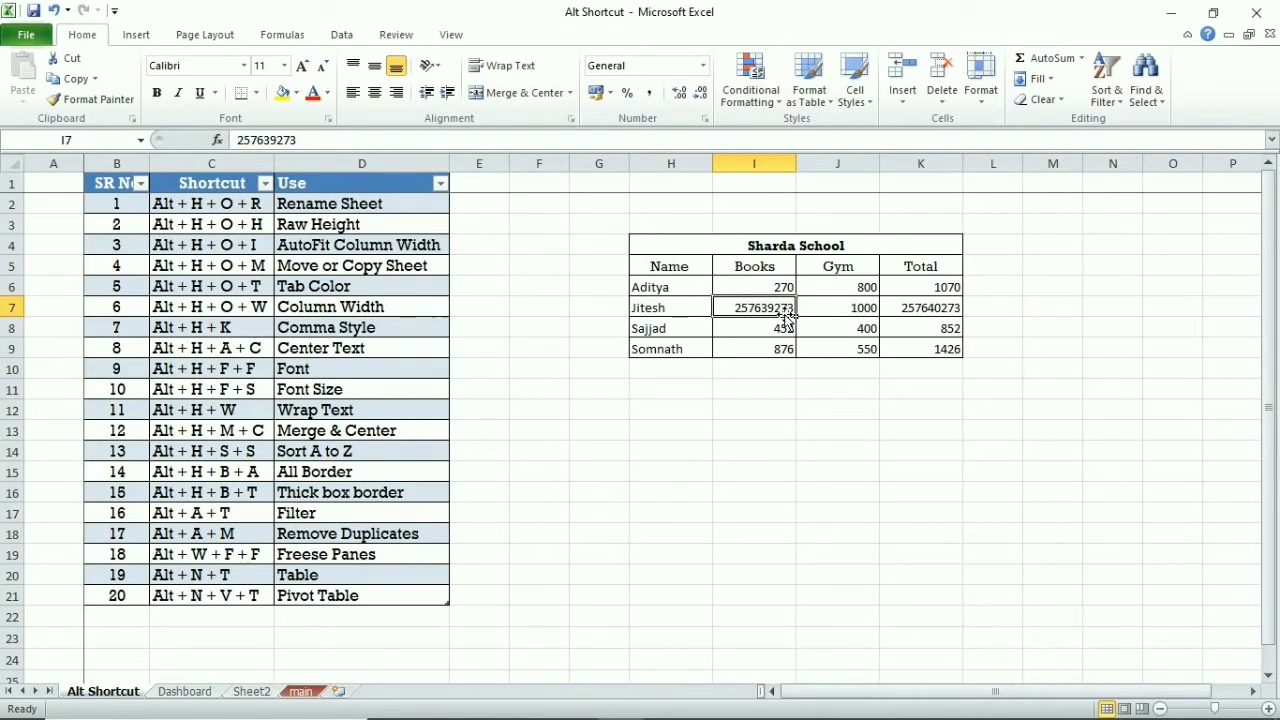
click(769, 288)
key(shift+Right)
key(shift+Right)
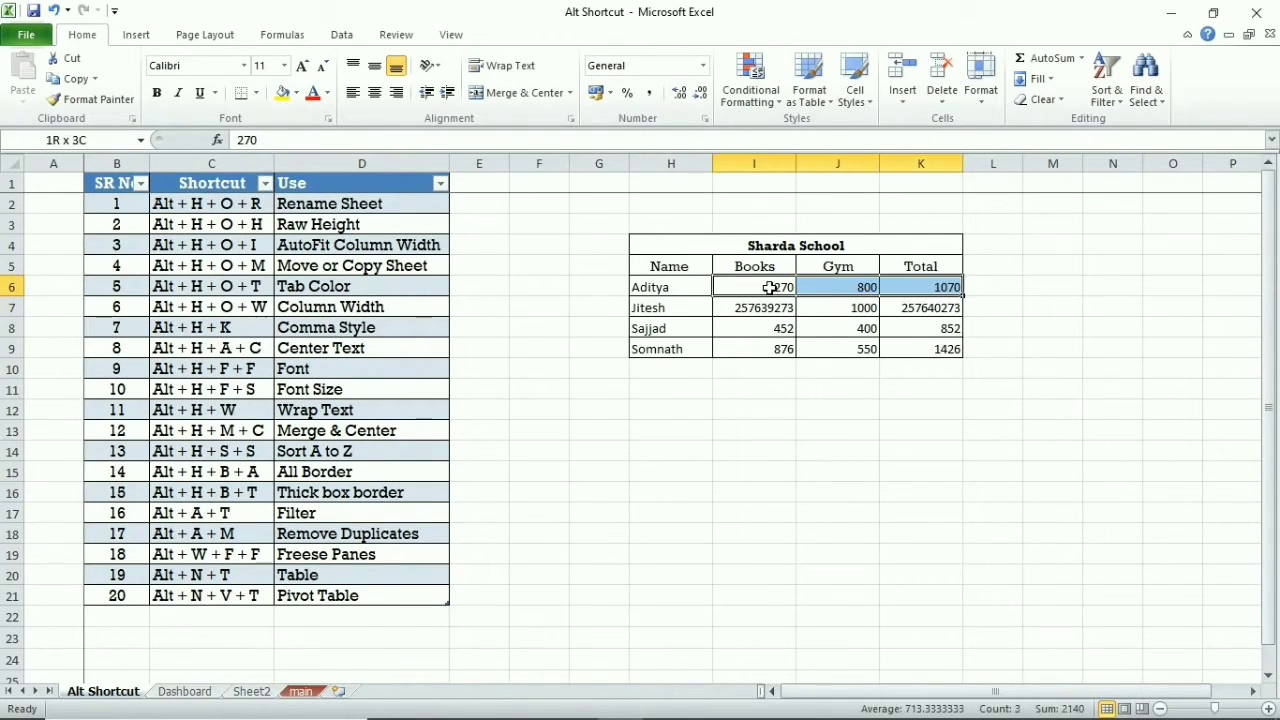
key(shift+Down)
key(shift+Down)
key(shift+Down)
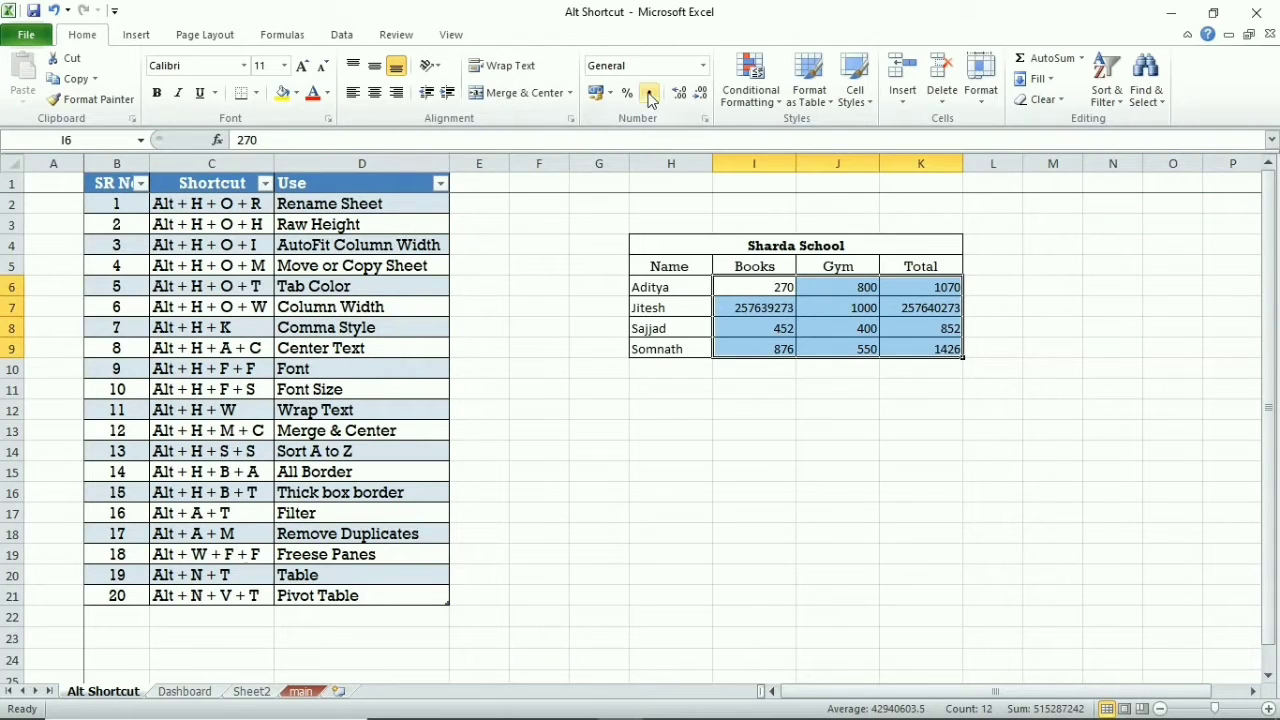
click(649, 97)
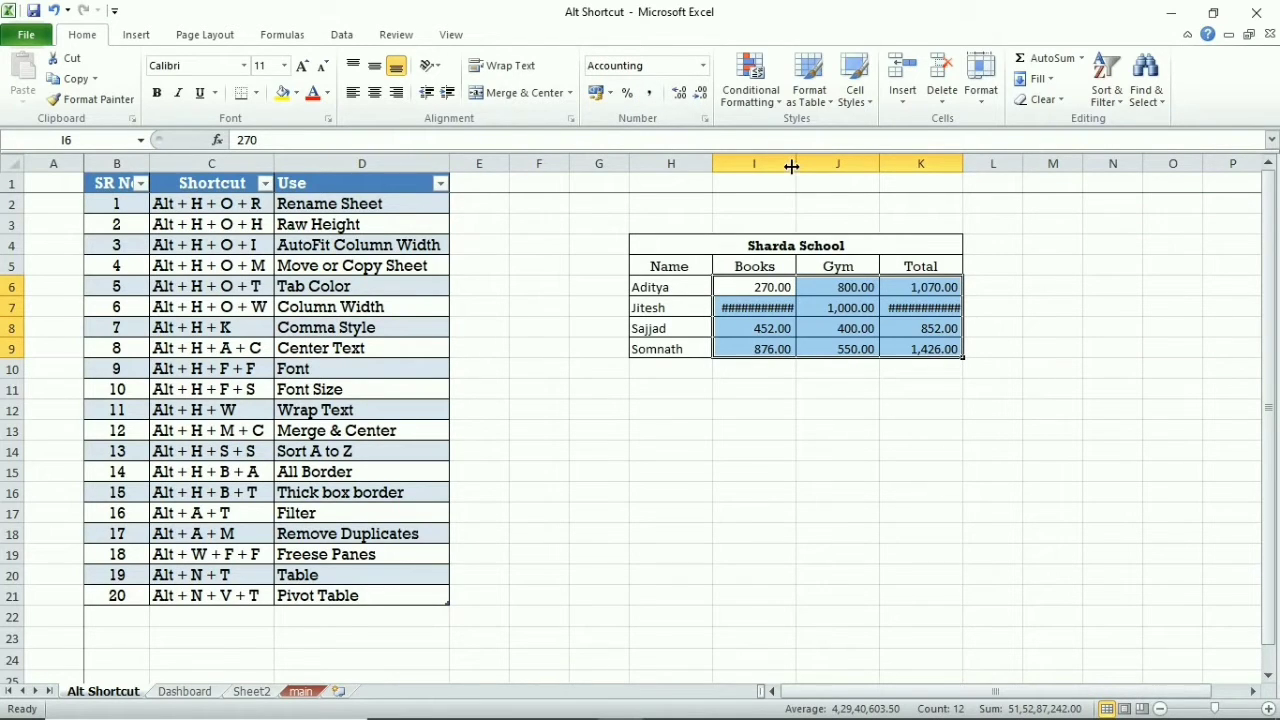
Step: AutoFit the figure columns with Alt+H+O+I so every value displays
key(ctrl+space)
key(alt+h)
key(o)
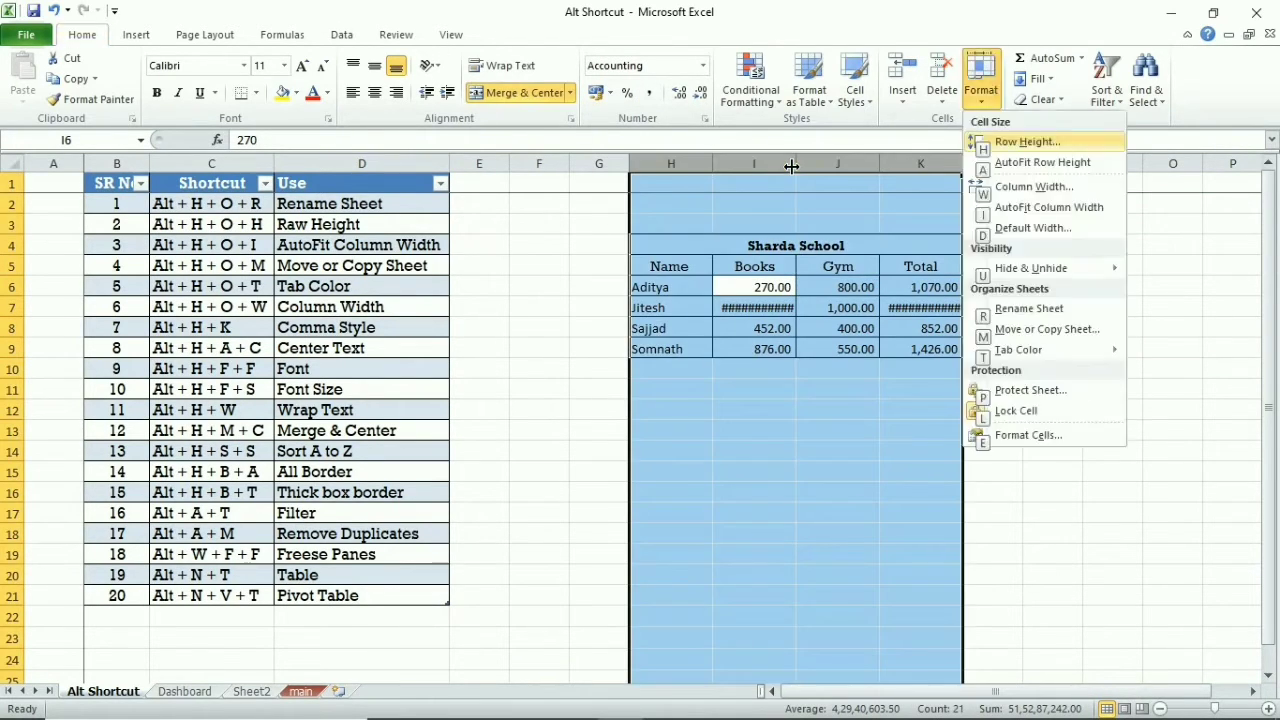
key(i)
click(761, 309)
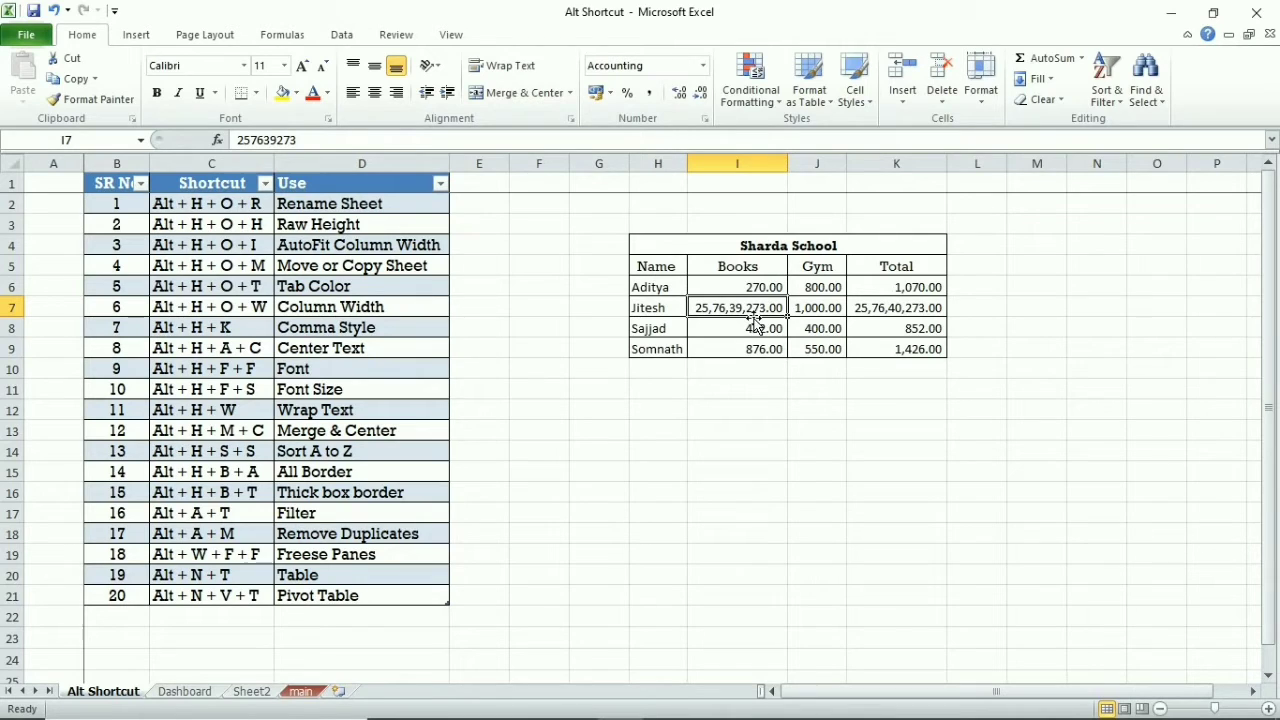
key(Up)
key(shift+Right)
key(shift+Right)
key(shift+Right)
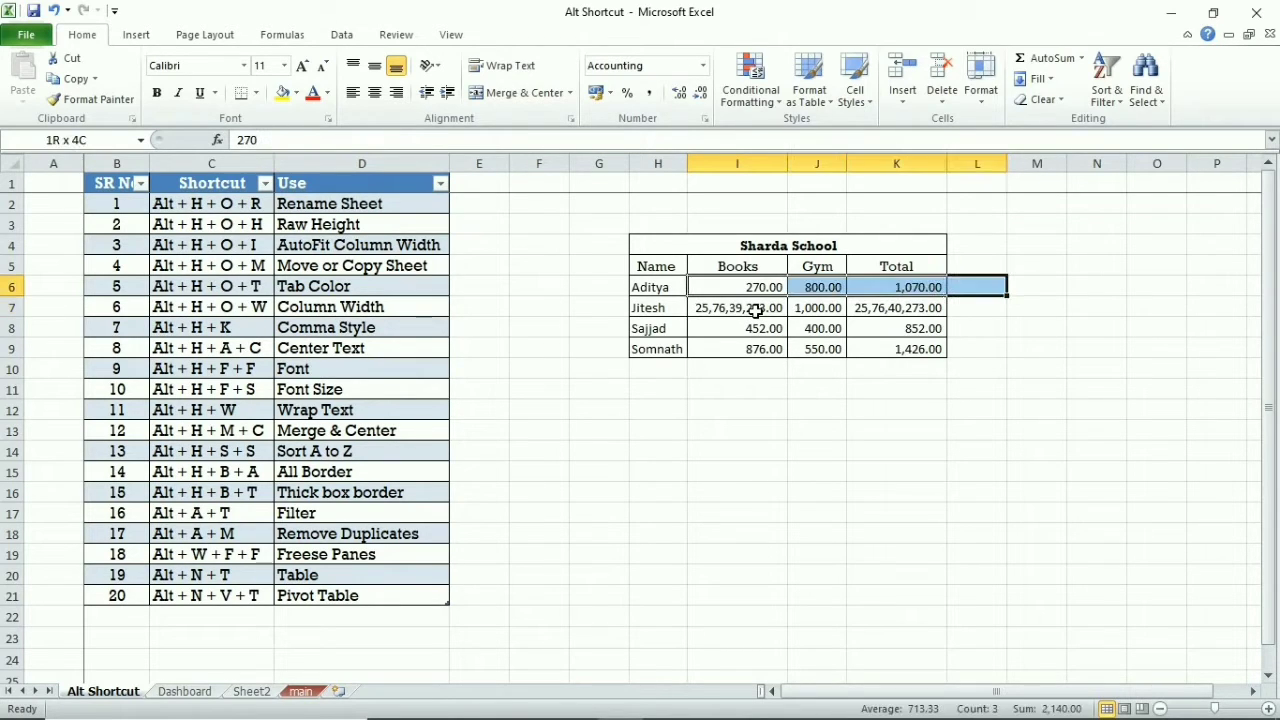
key(shift+Left)
Step: Undo both changes, then reapply Comma Style with Alt+H+K and AutoFit with Alt+H+O+I
key(ctrl+z)
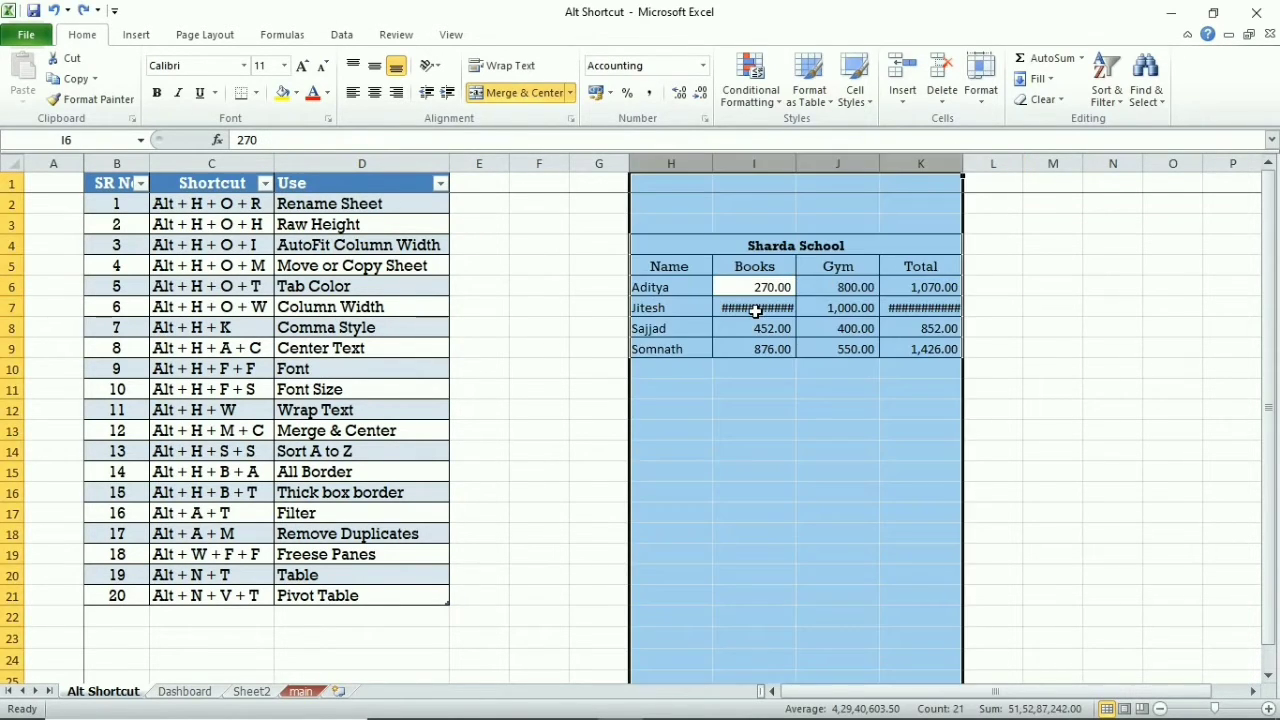
key(ctrl+z)
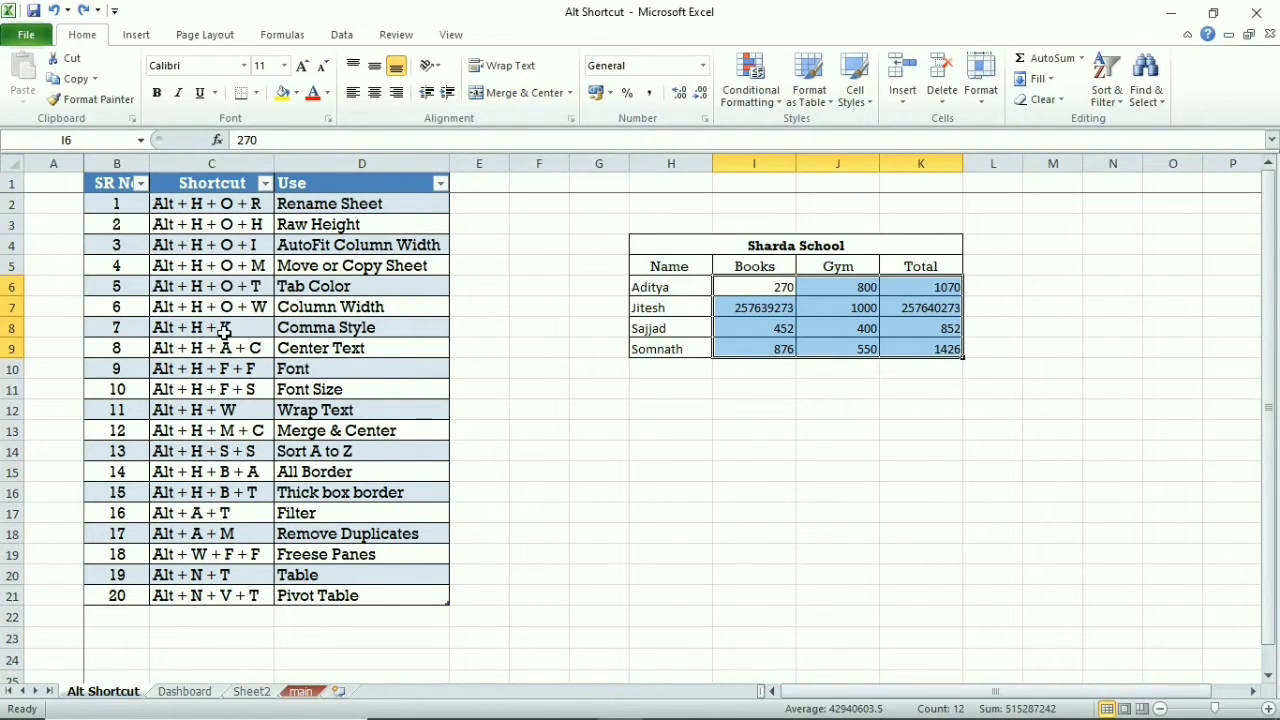
key(alt)
key(h)
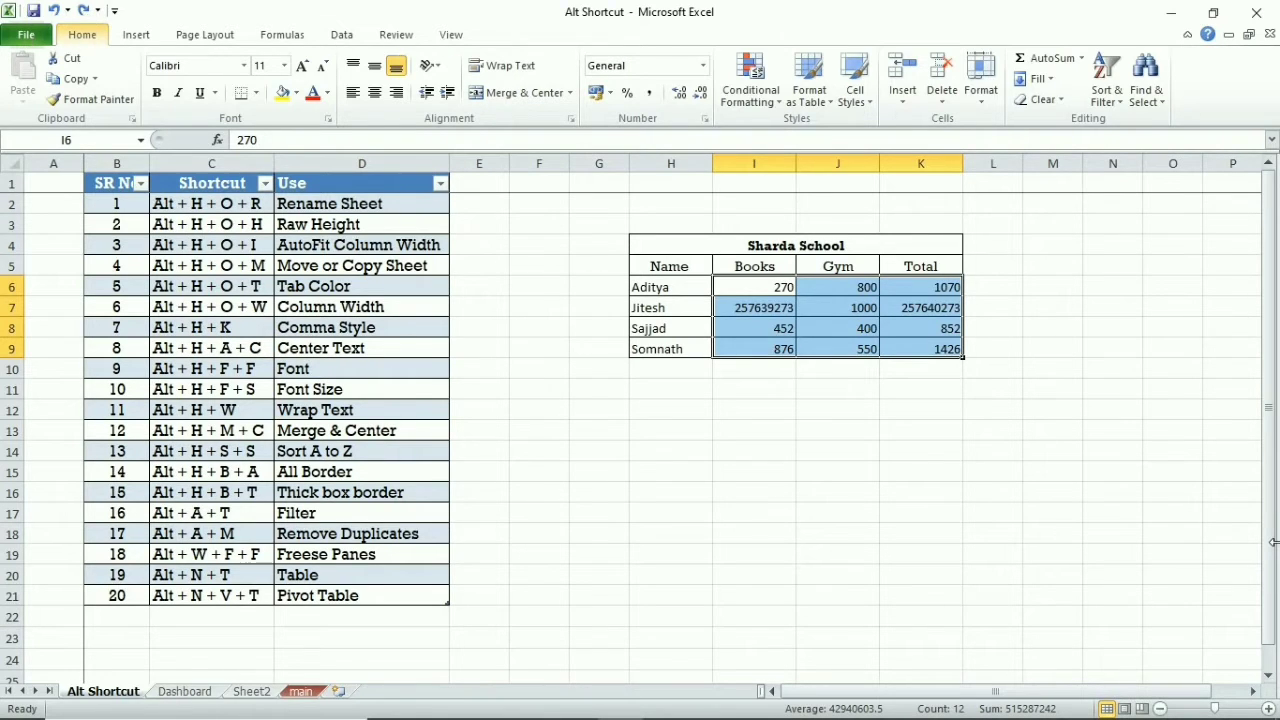
key(k)
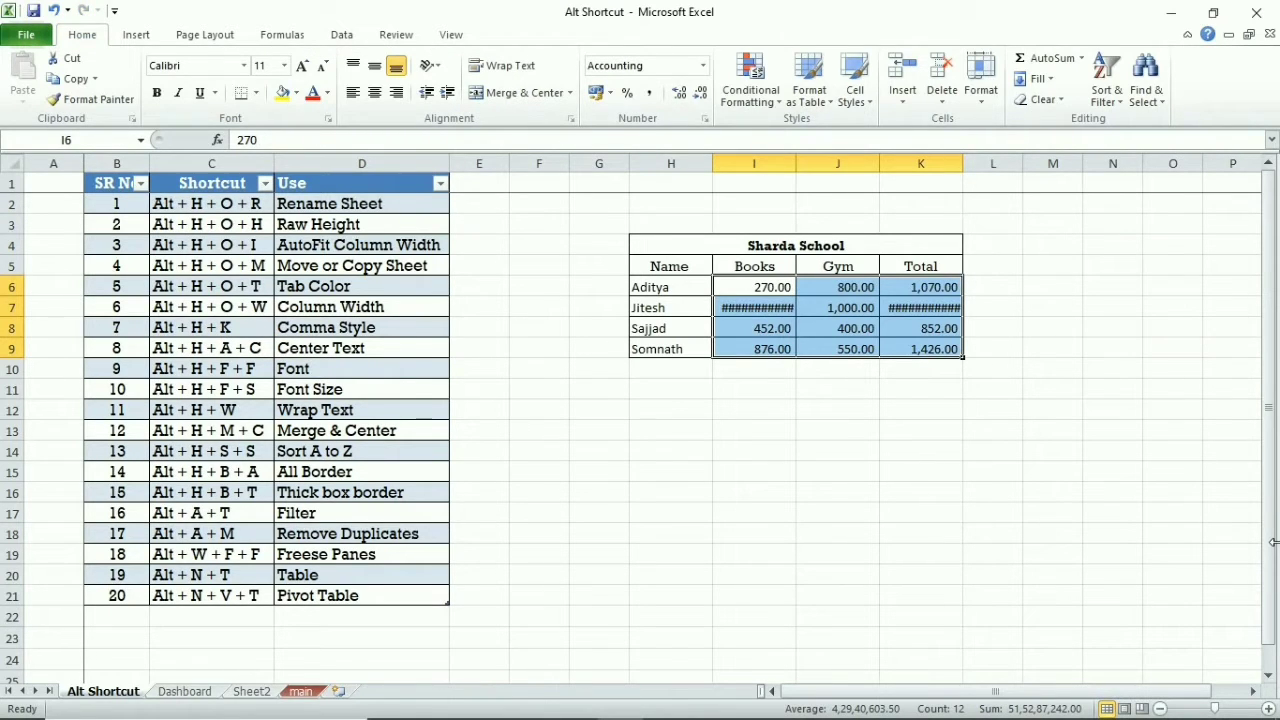
key(alt)
key(h)
key(o)
key(i)
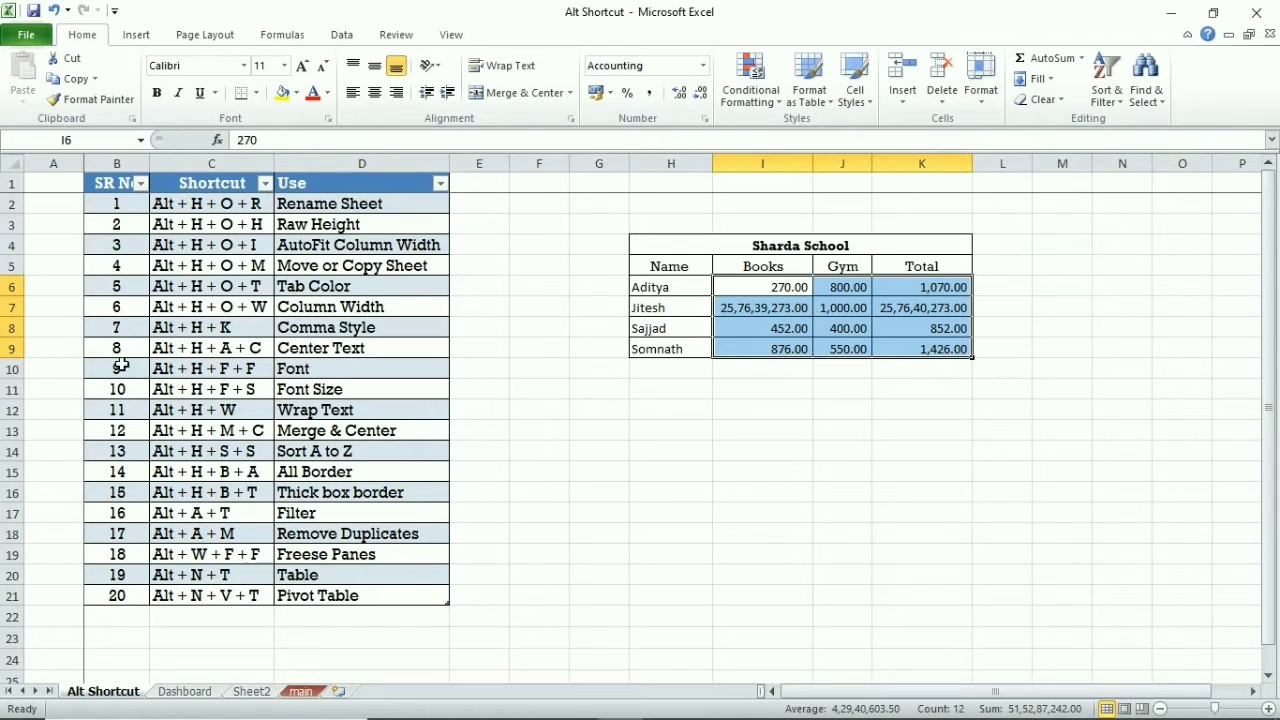
click(7, 352)
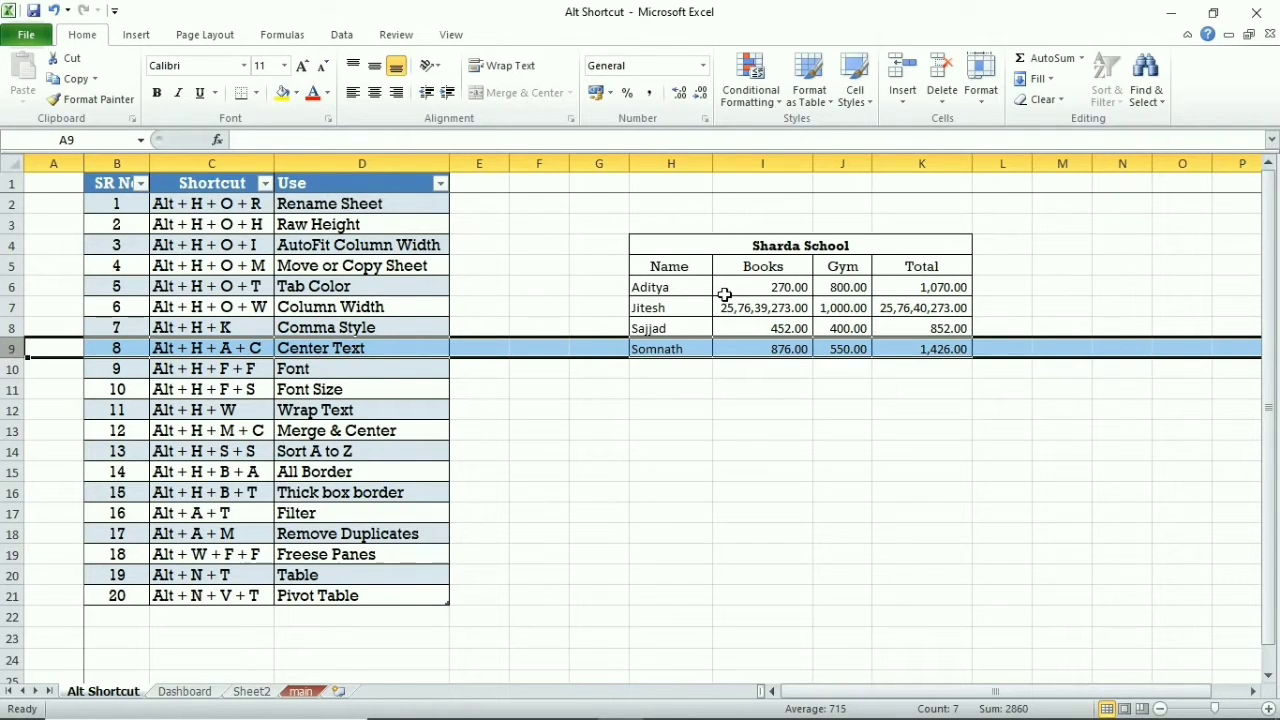
Step: Left-align the title and headings from the ribbon, then center both rows
mouse_move(672, 268)
mouse_down()
mouse_move(905, 255)
mouse_move(905, 268)
mouse_up()
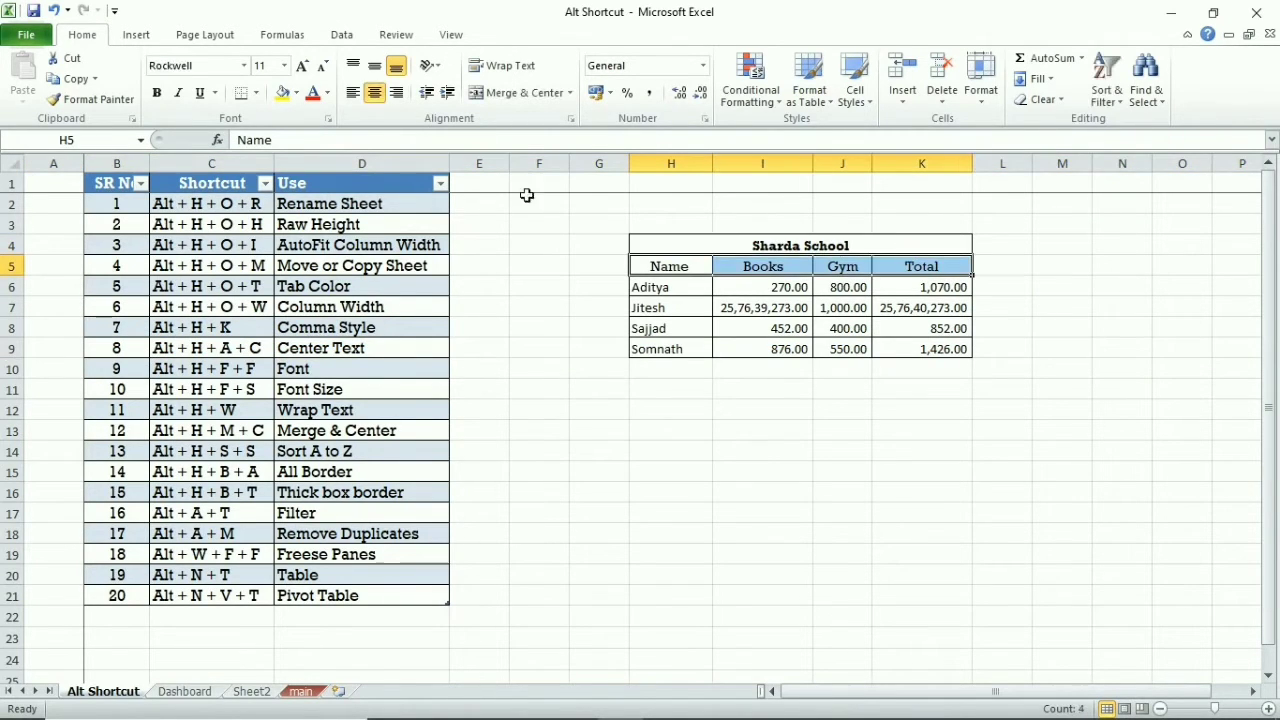
click(355, 96)
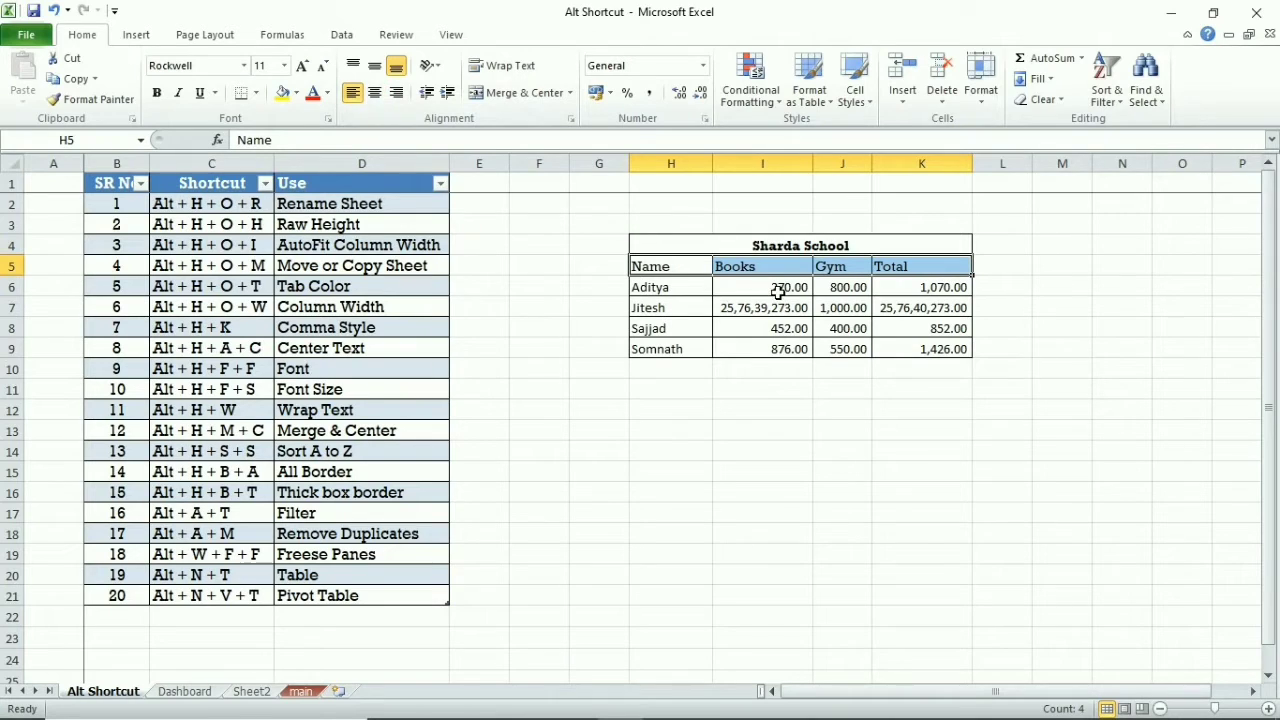
click(716, 250)
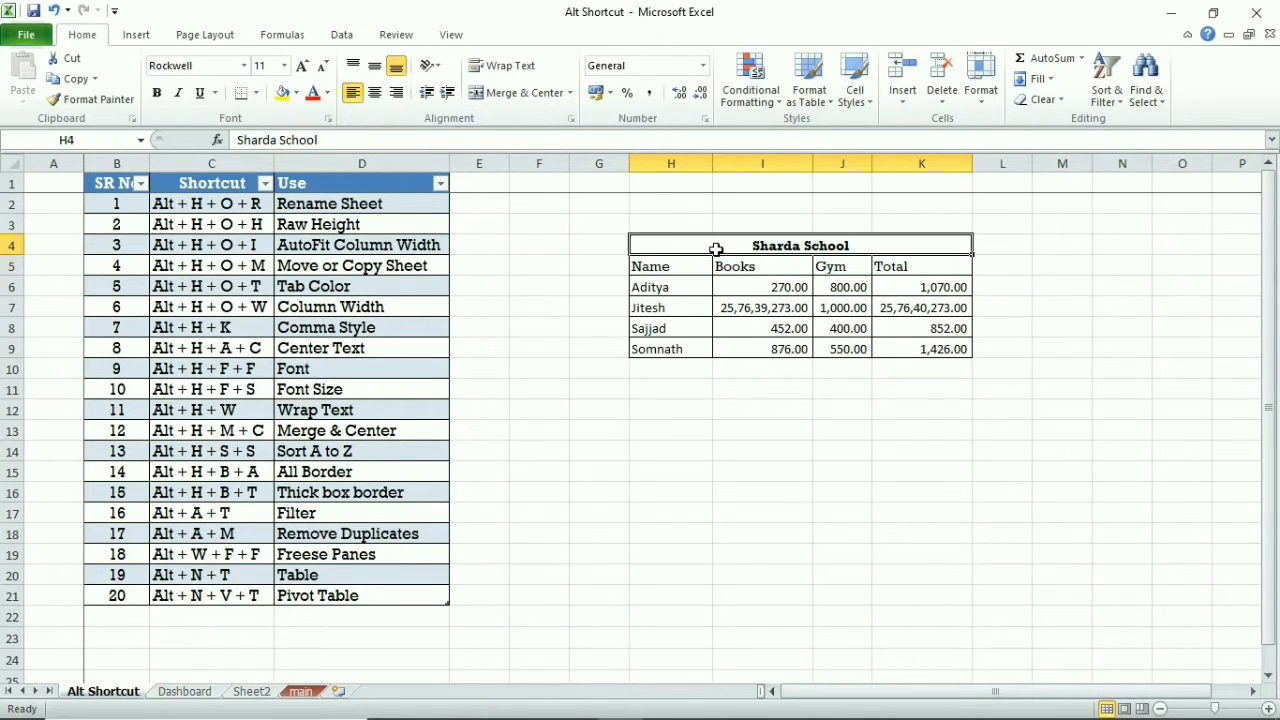
click(353, 93)
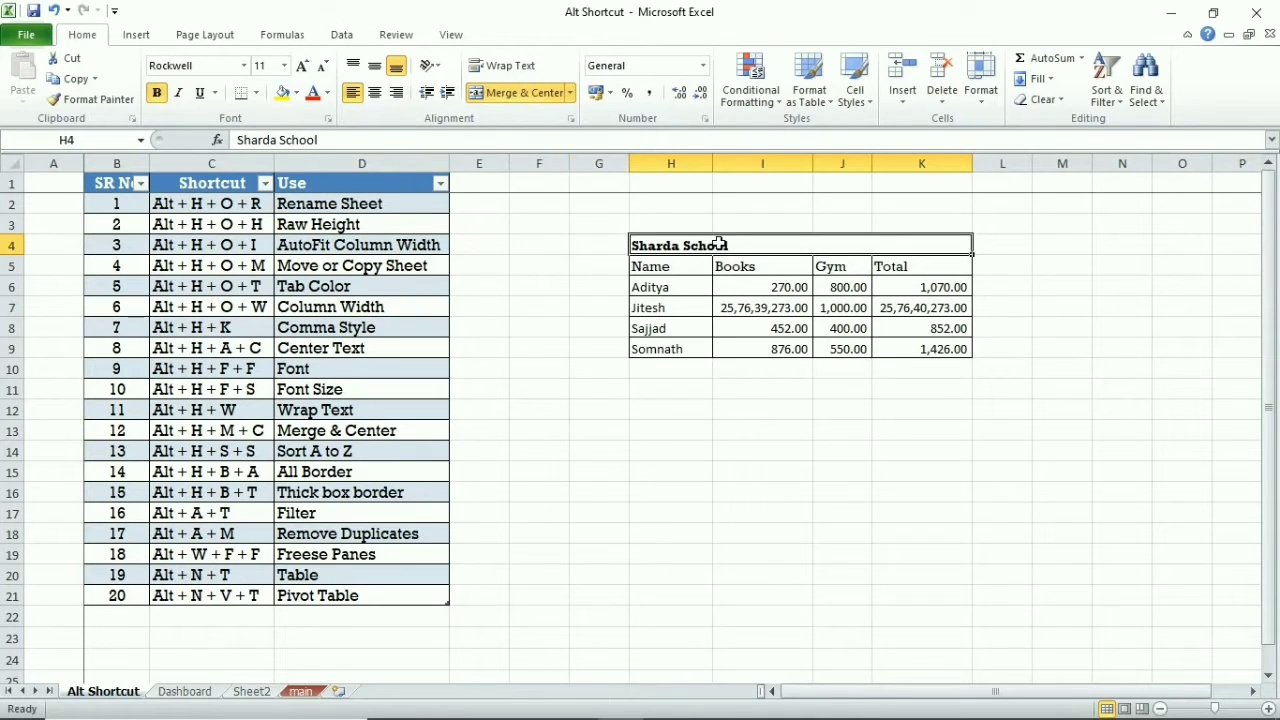
drag(720, 247, 719, 260)
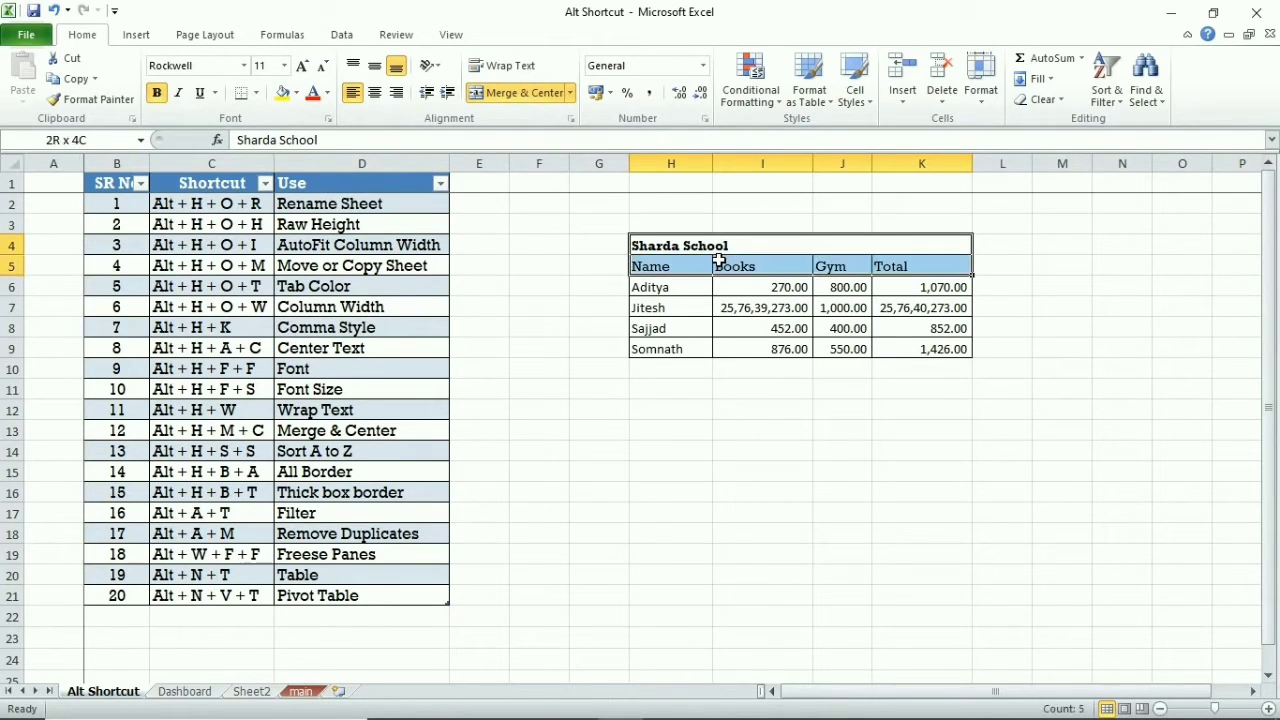
click(374, 93)
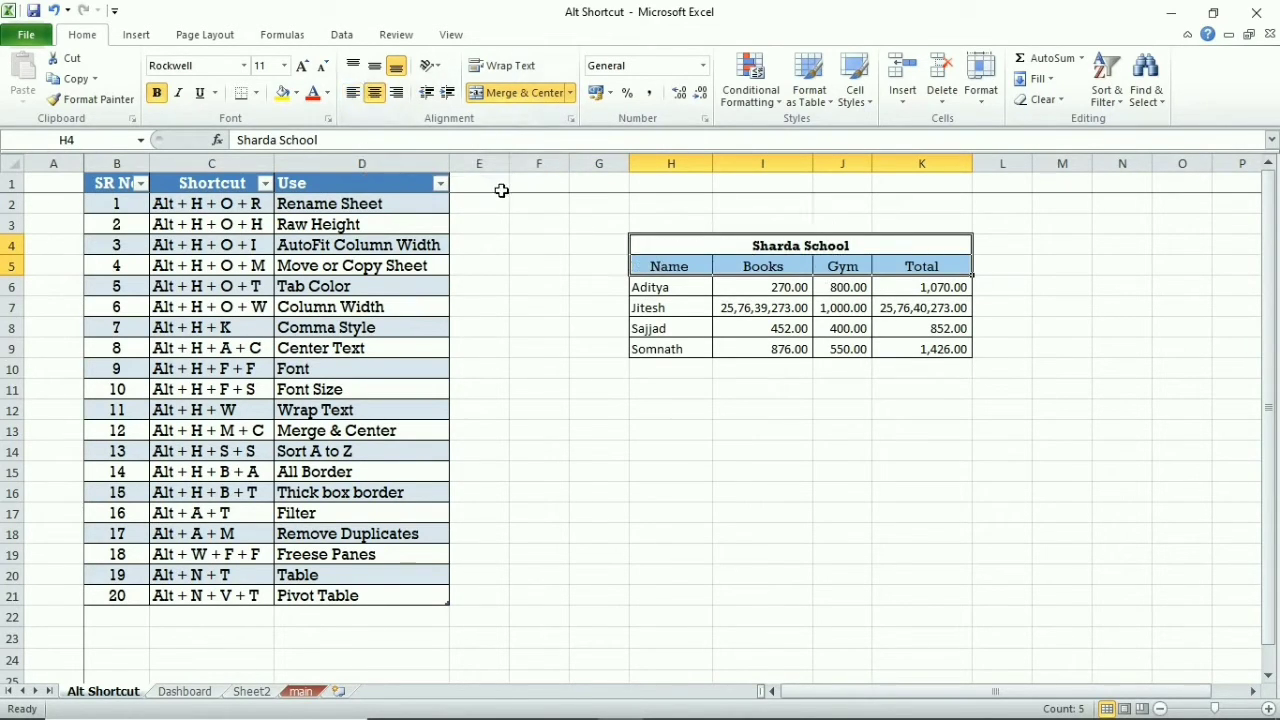
Step: Revert to left alignment with Alt+H+A+L, then center again with Alt+H+A+C
key(alt+h)
key(a)
key(l)
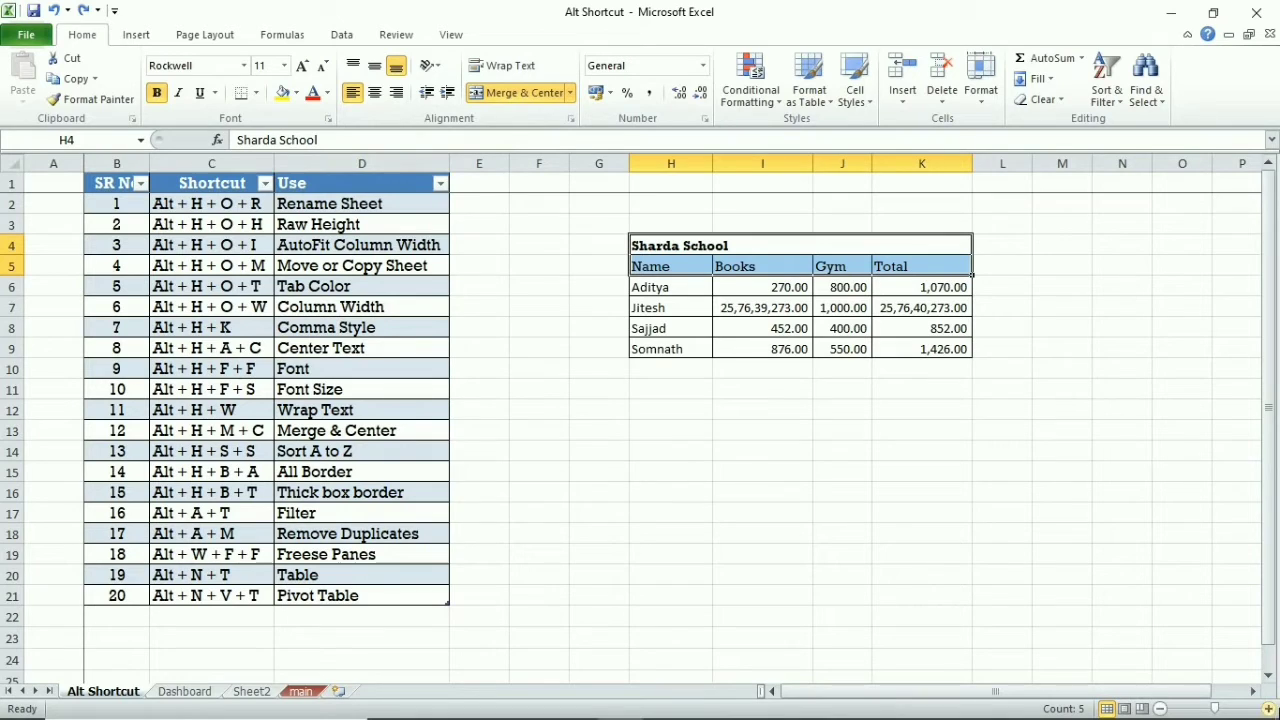
key(alt)
key(h)
key(a)
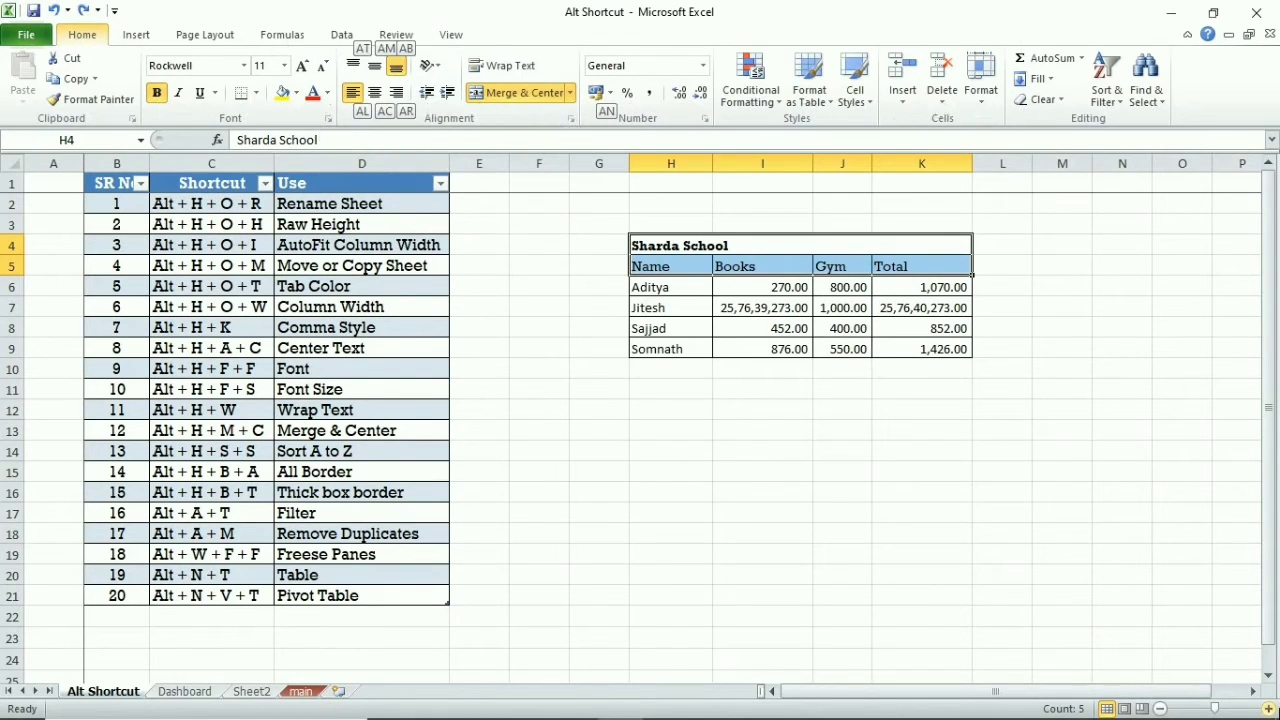
key(c)
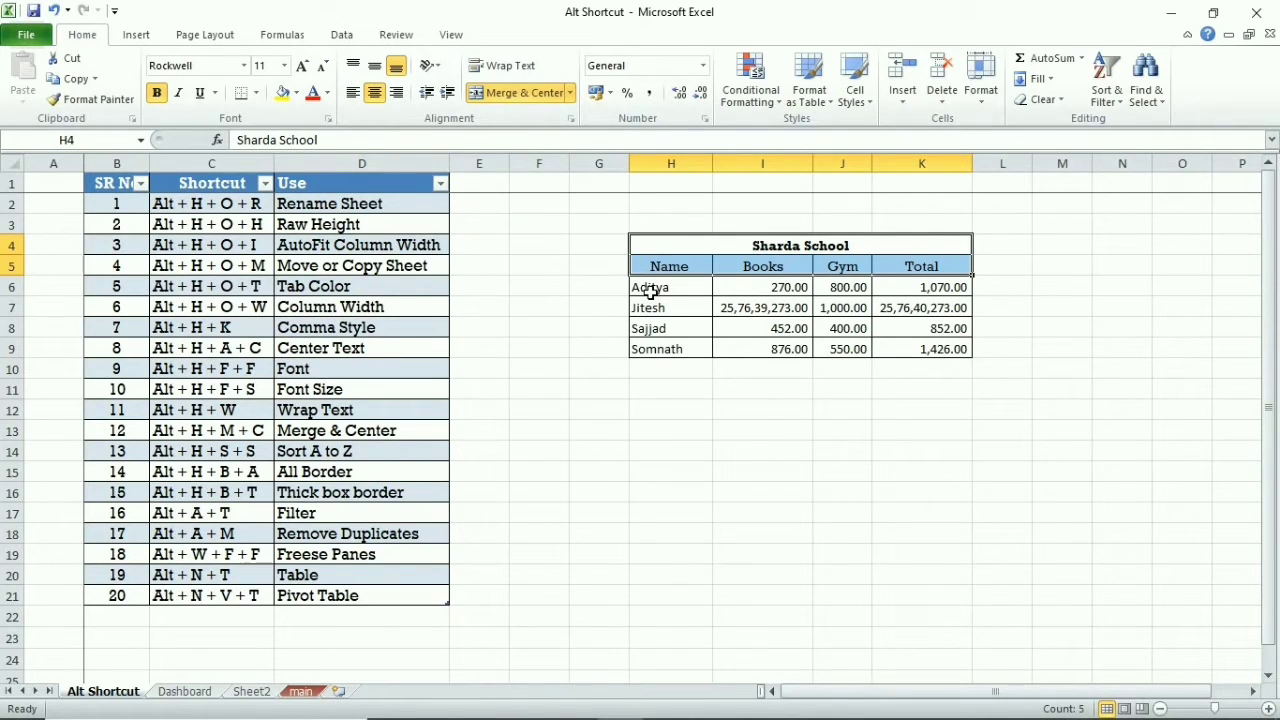
click(14, 369)
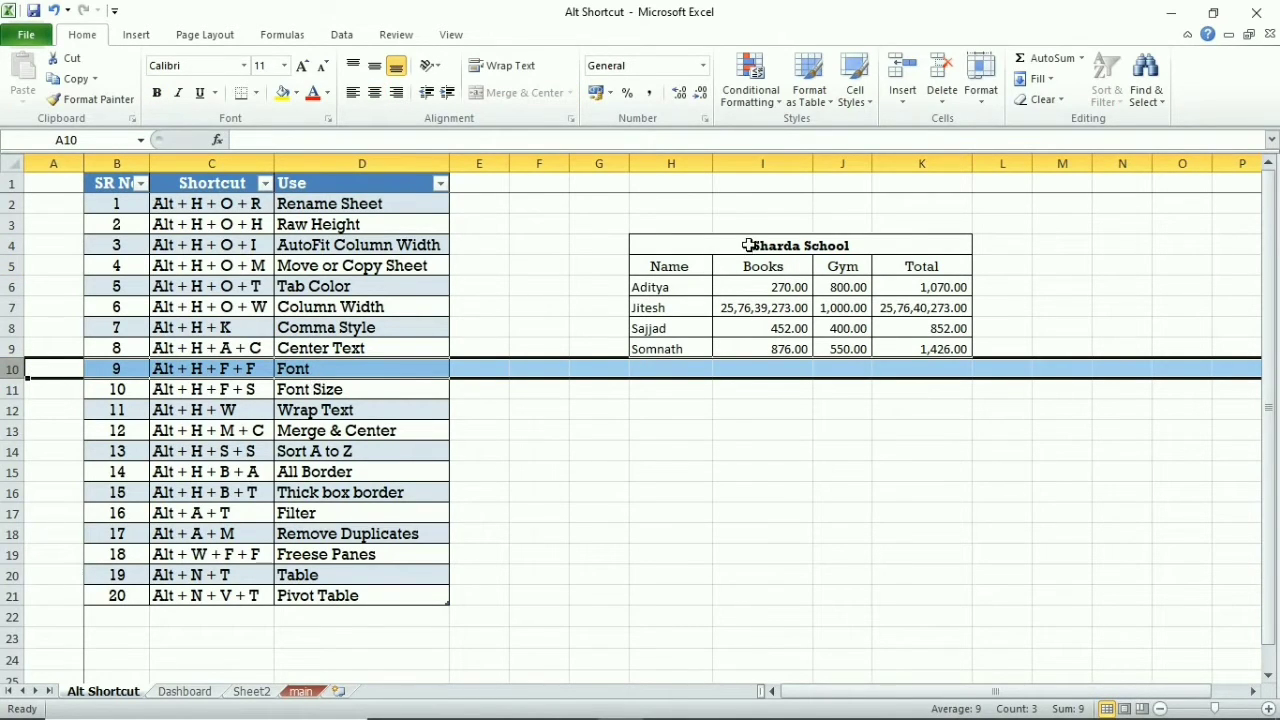
drag(748, 245, 775, 345)
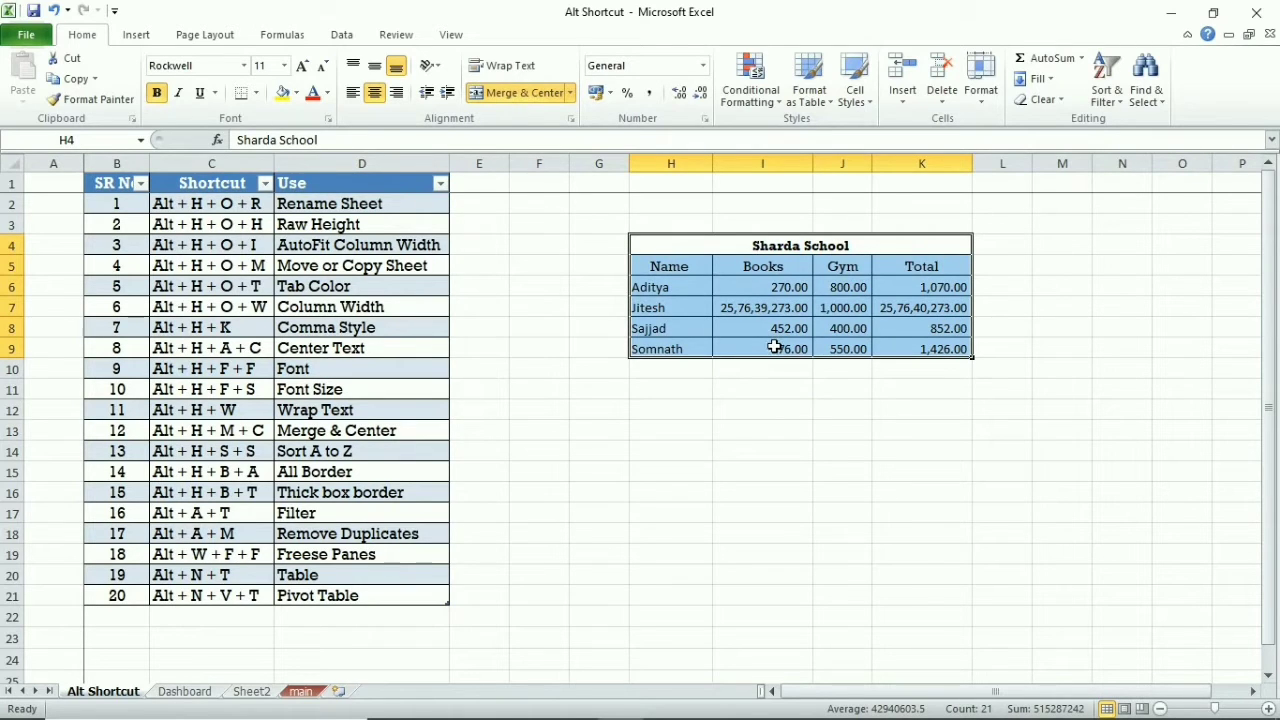
click(243, 66)
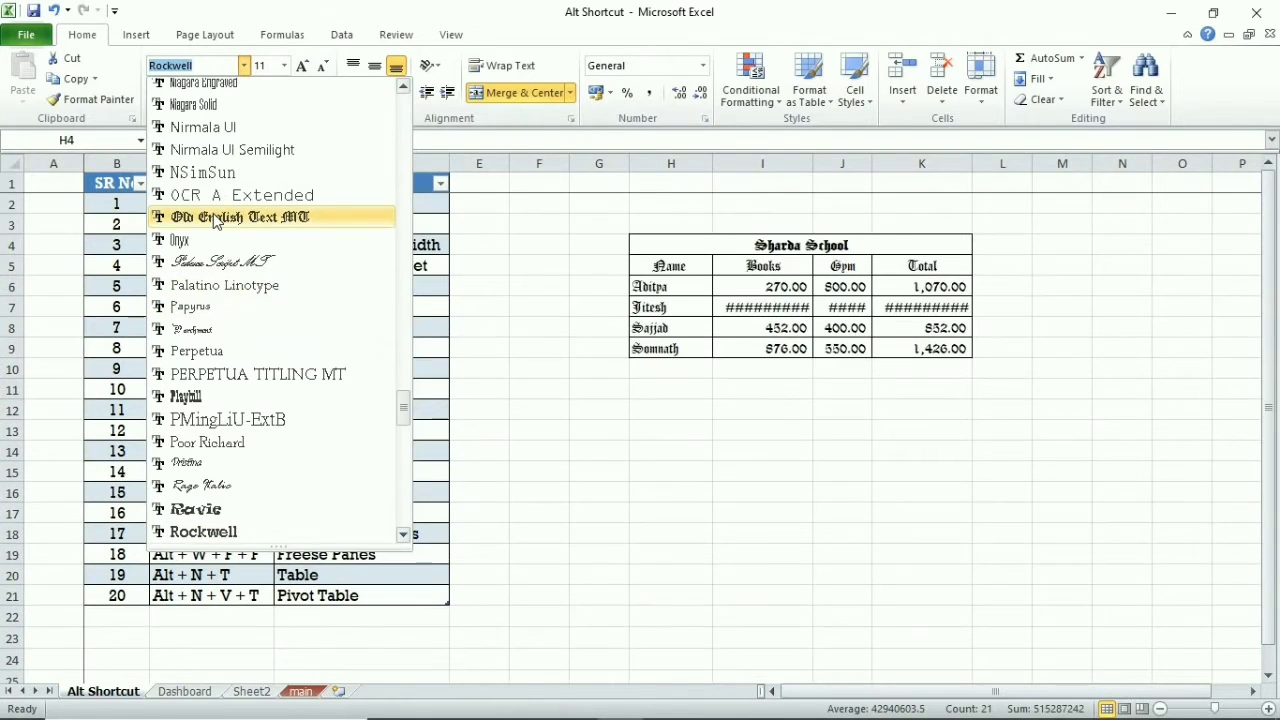
click(829, 429)
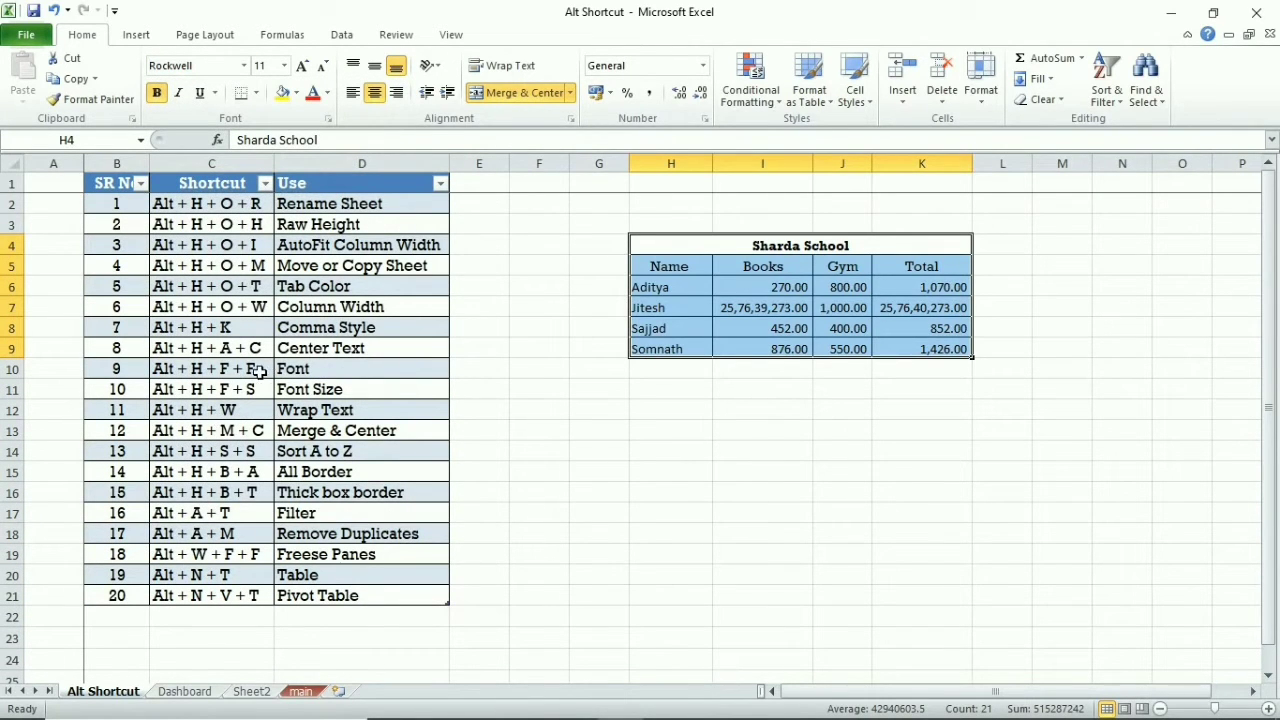
key(alt)
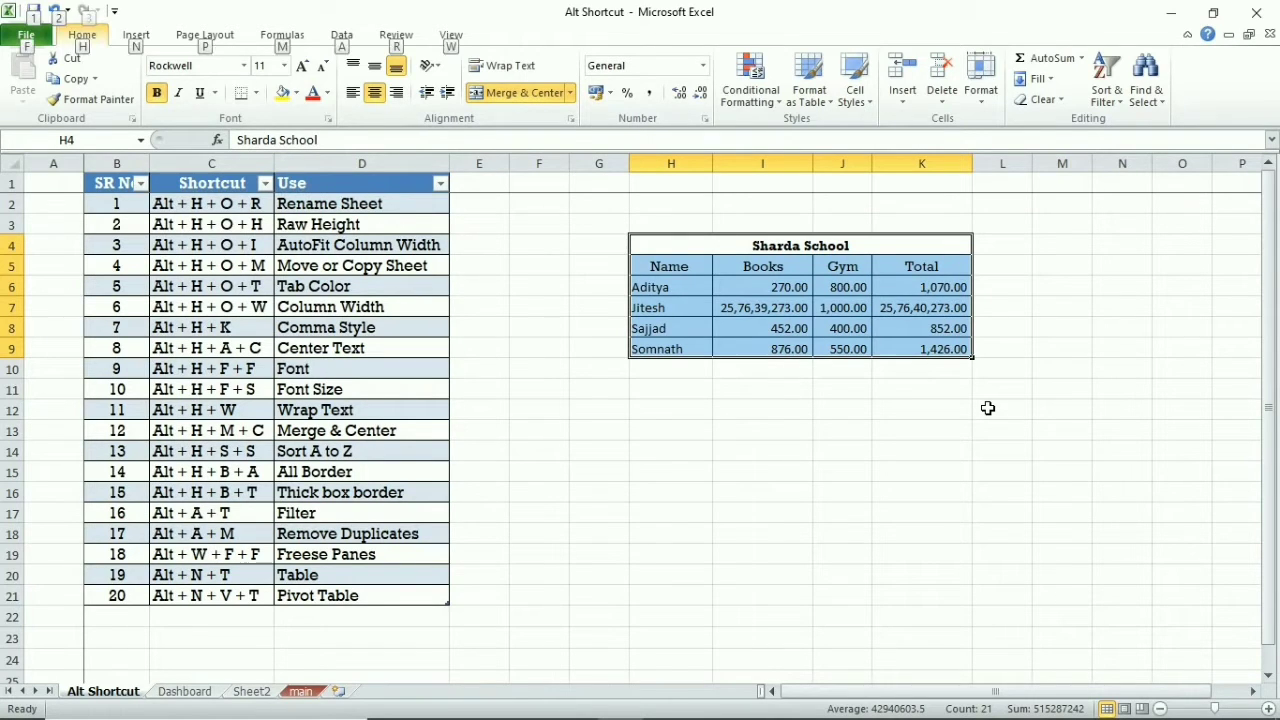
key(h)
key(f)
key(f)
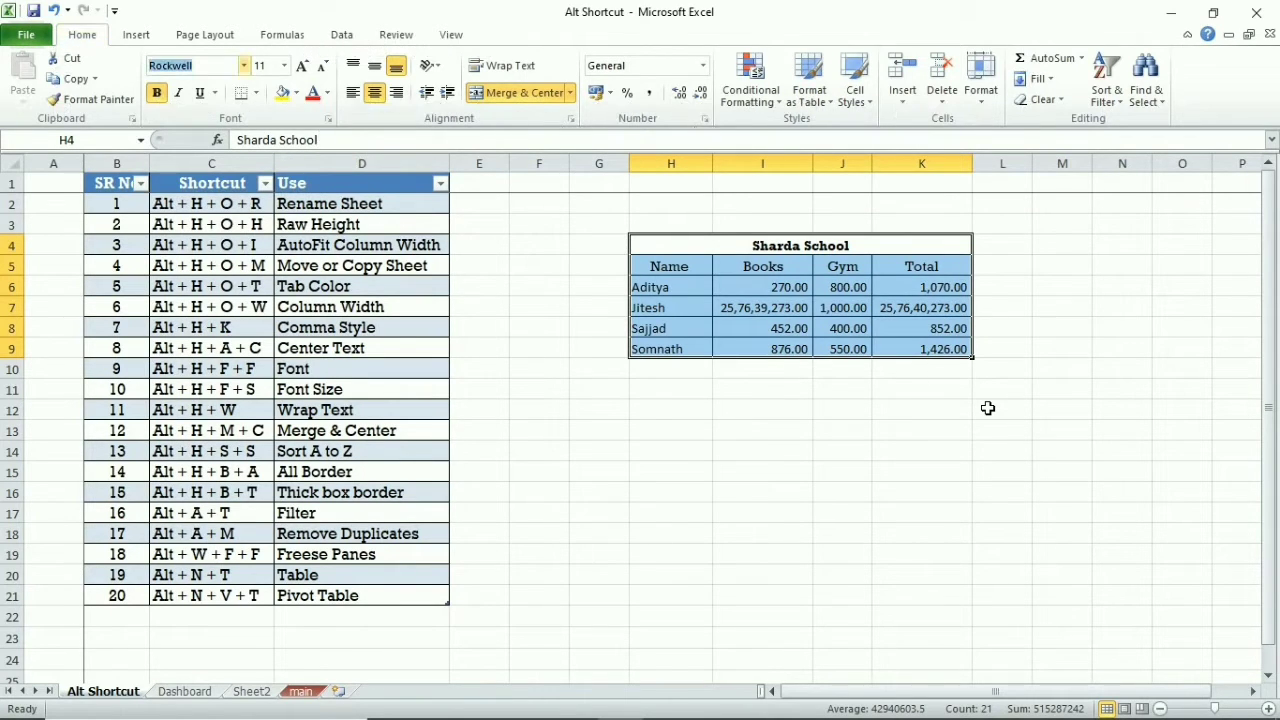
key(Down)
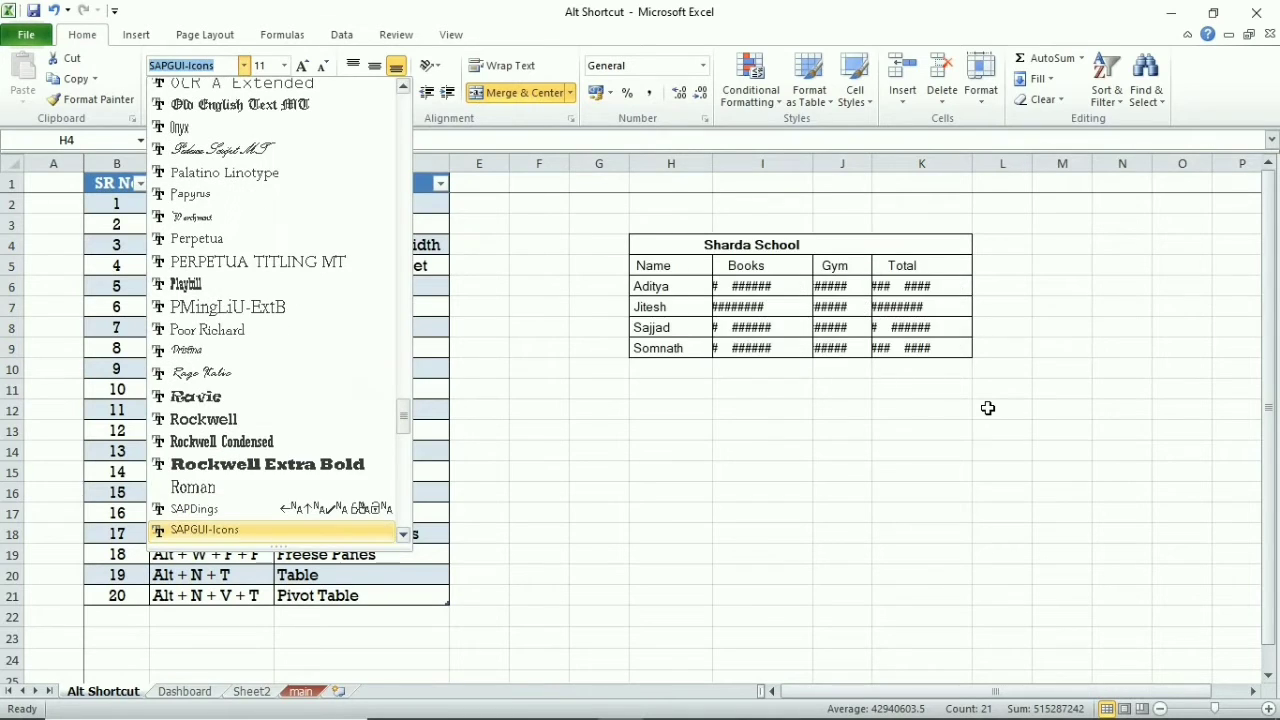
key(Down)
key(Up)
key(Up)
key(Up)
key(Up)
key(Down)
key(Return)
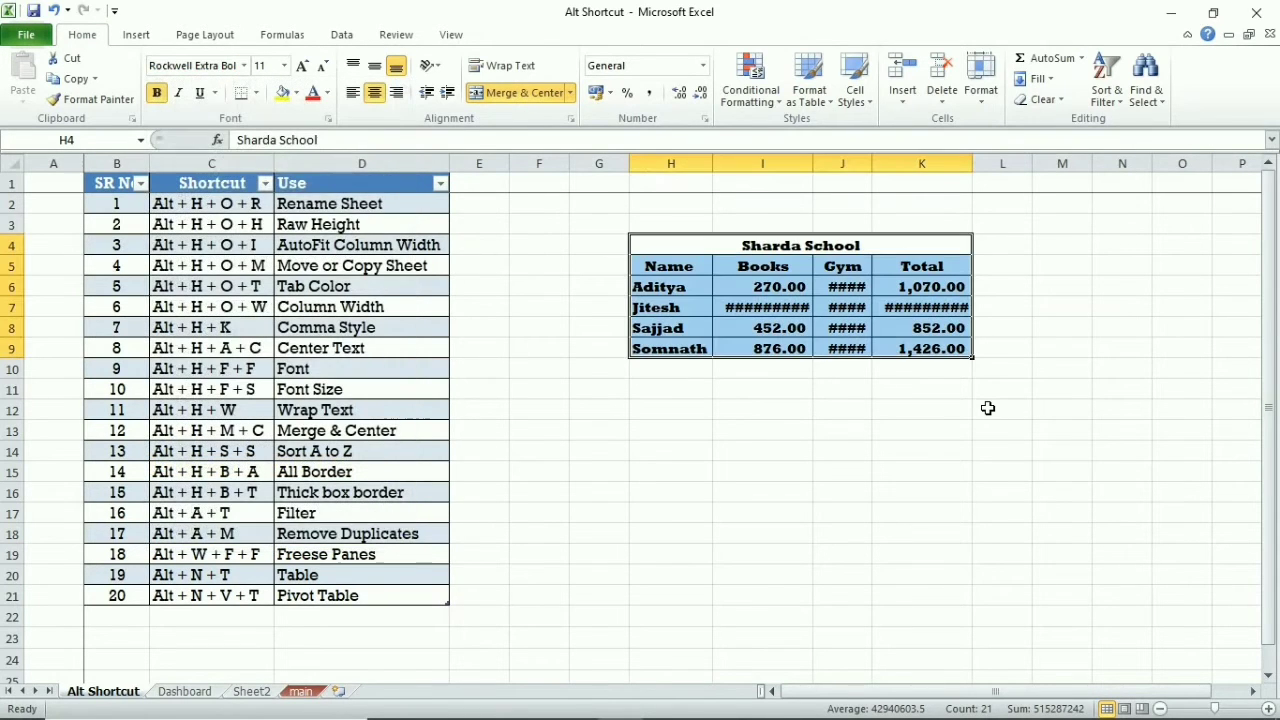
key(ctrl+z)
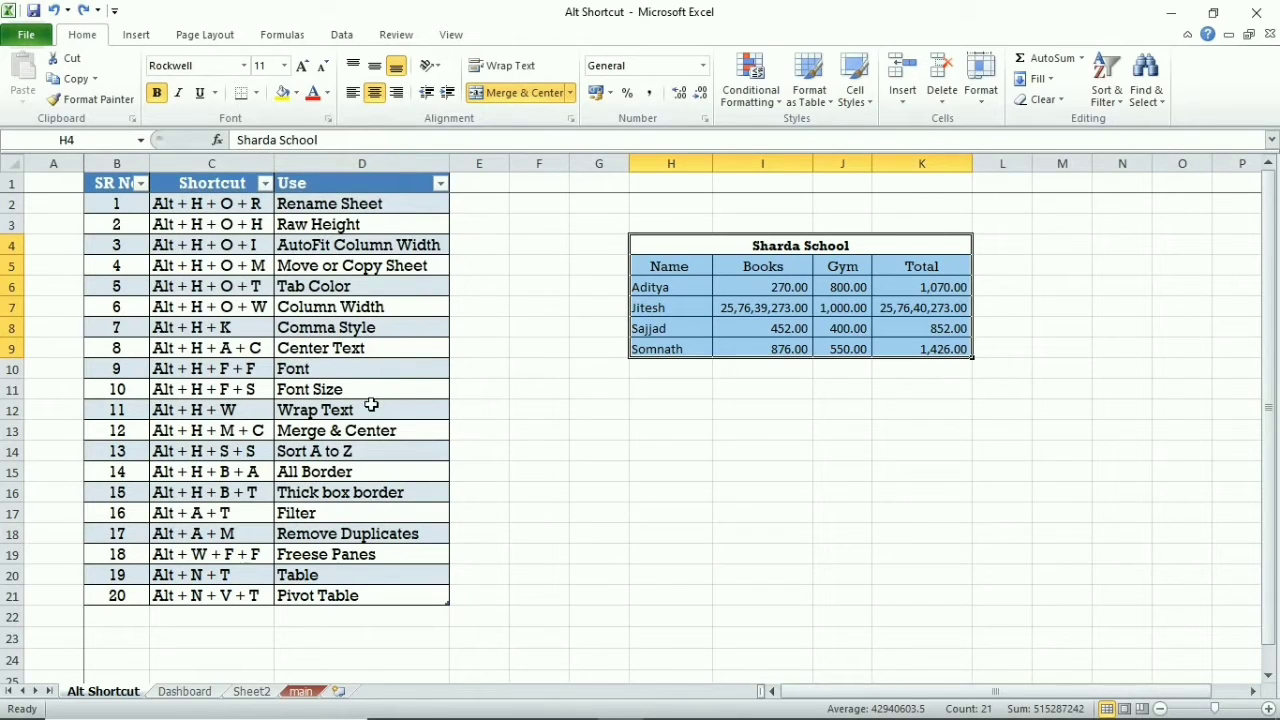
click(243, 66)
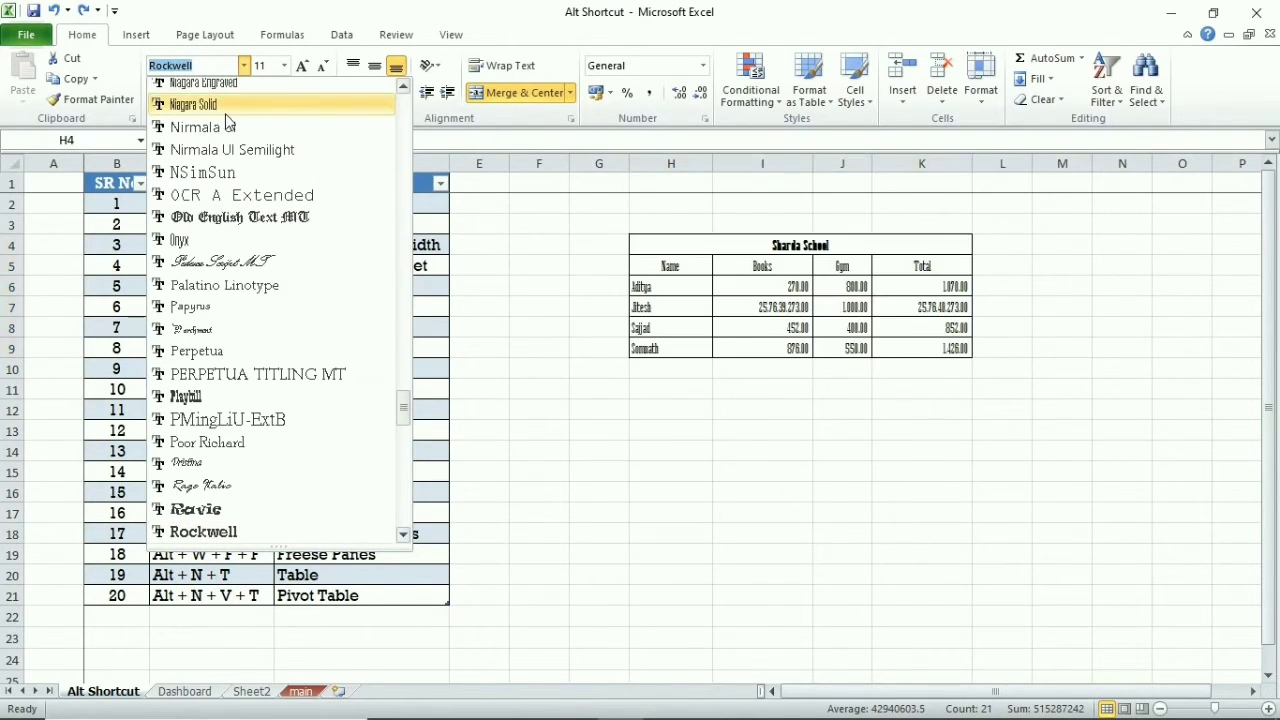
key(Escape)
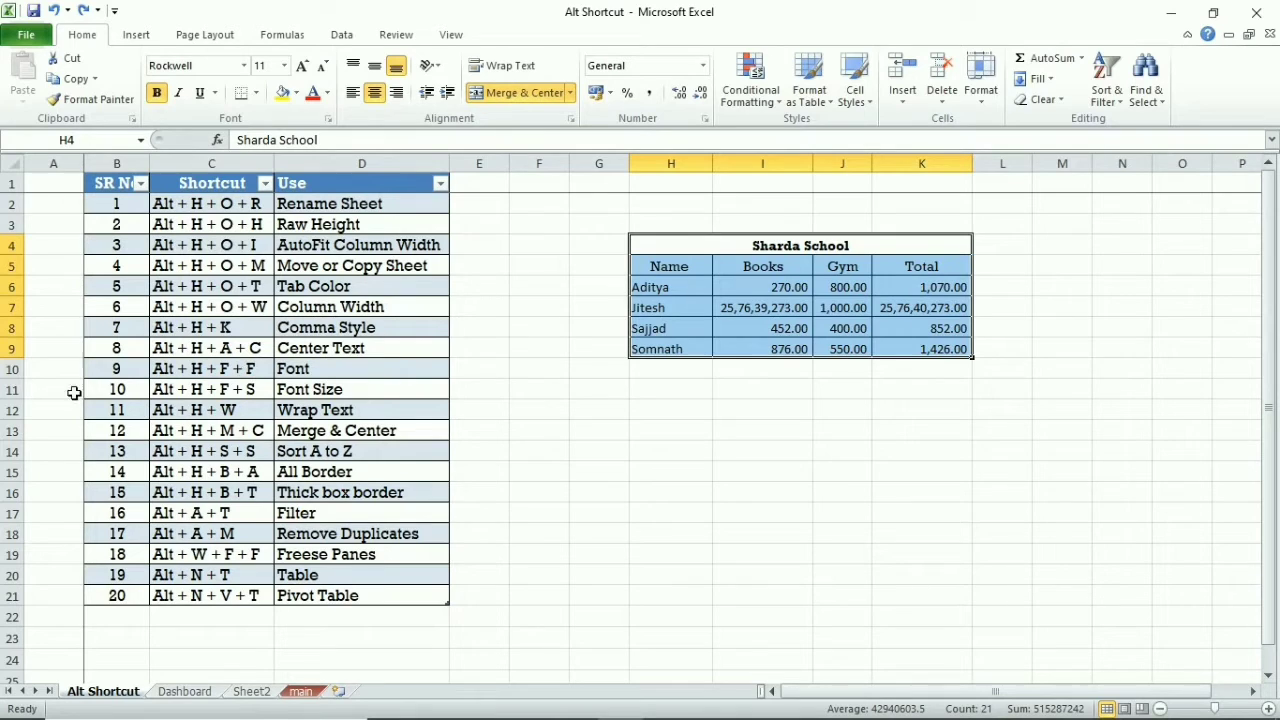
click(10, 390)
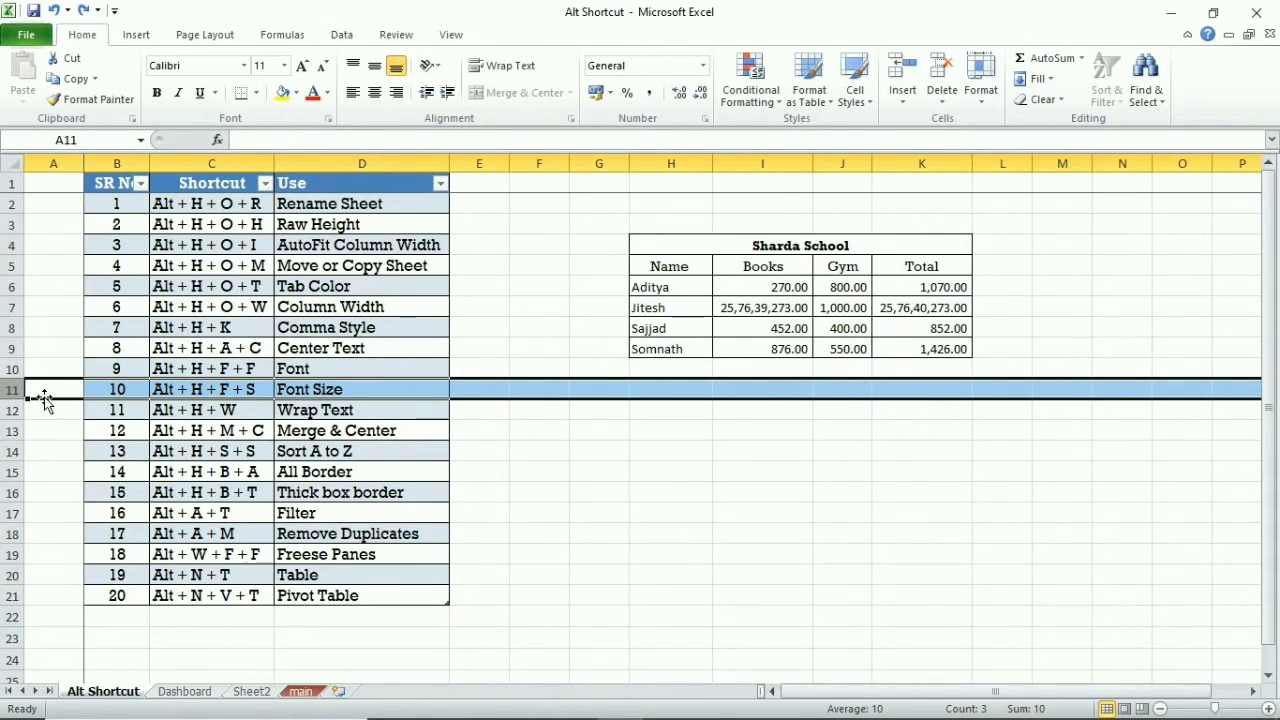
click(765, 248)
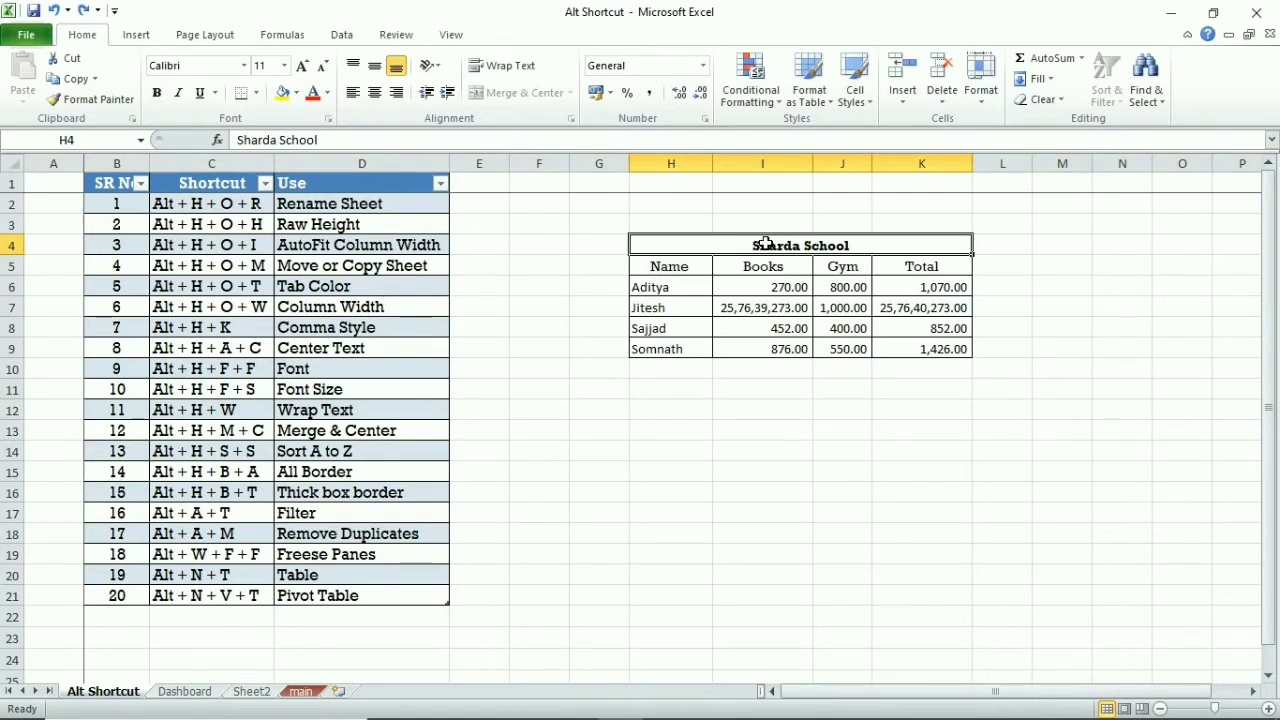
click(286, 66)
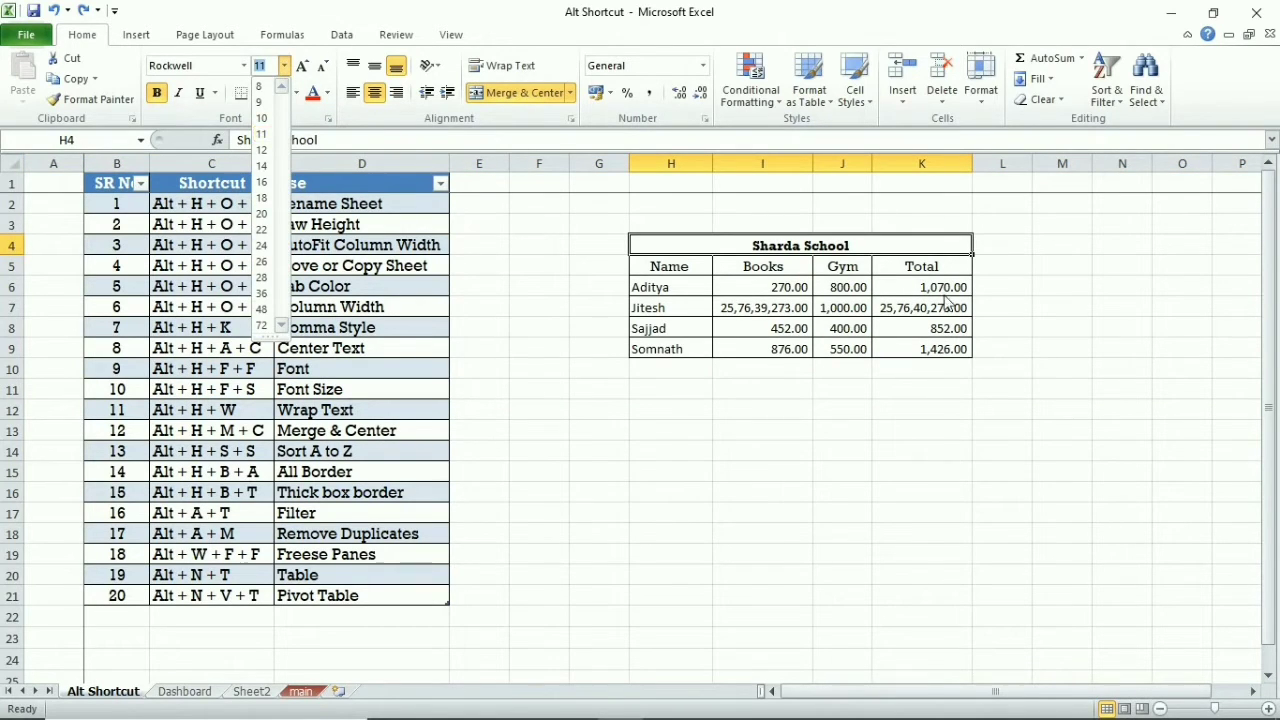
key(Escape)
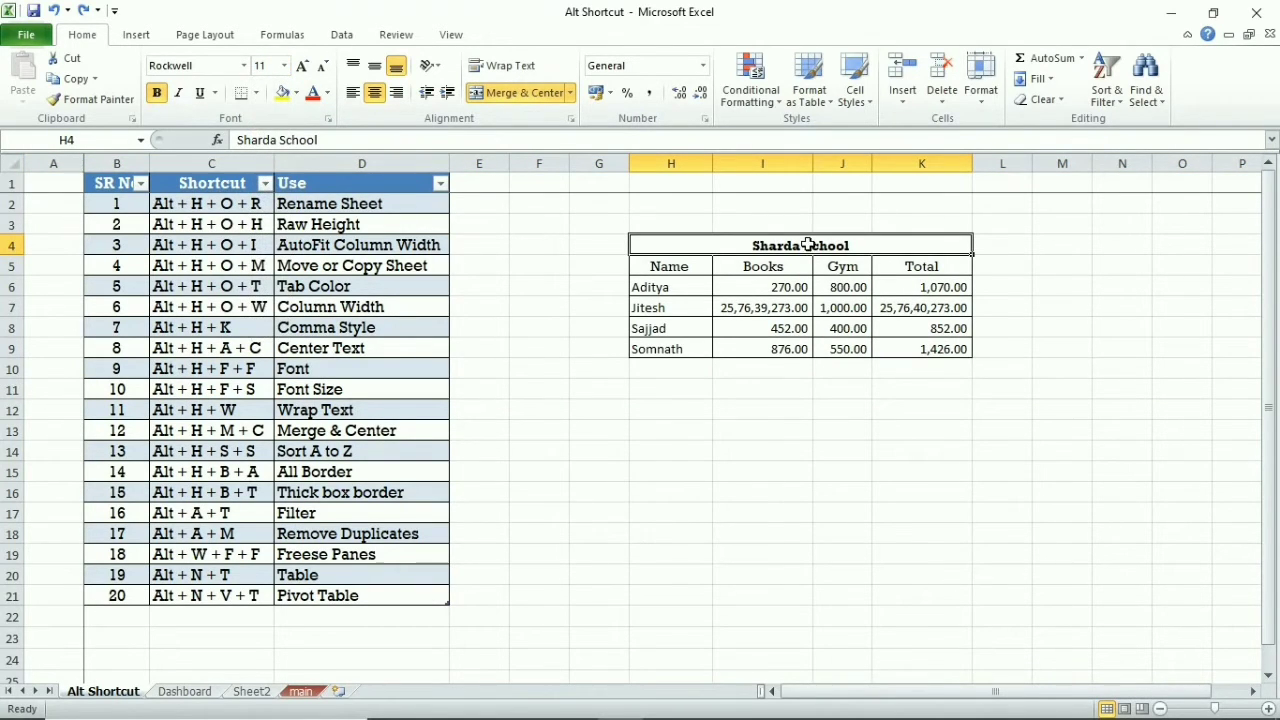
key(alt)
key(h)
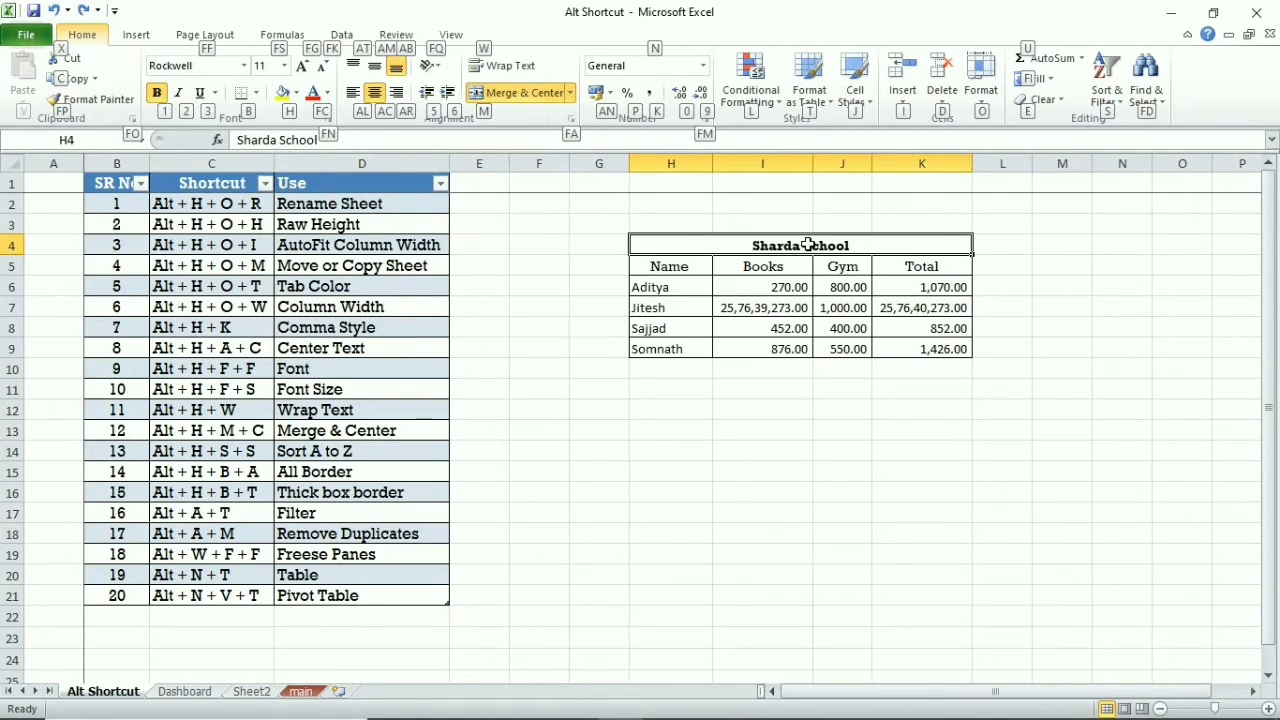
key(f)
key(s)
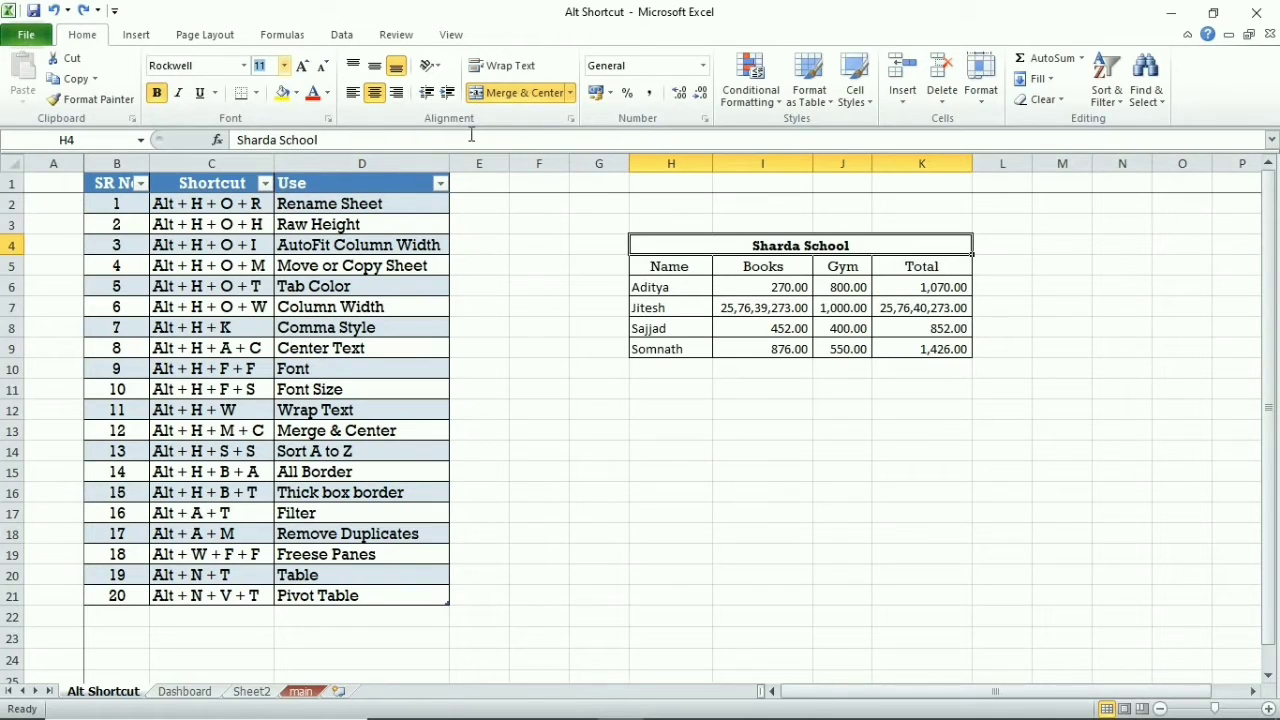
key(alt+Down)
key(Down)
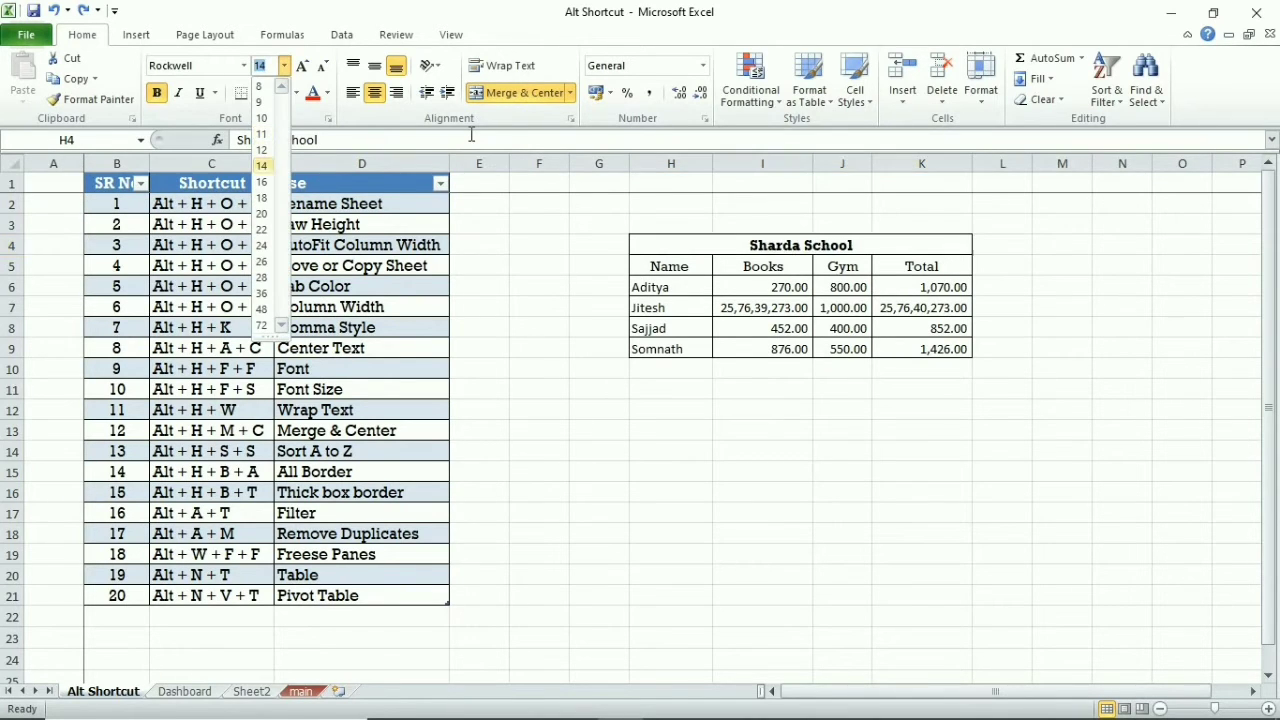
key(Down)
key(Down)
key(Down)
key(Down)
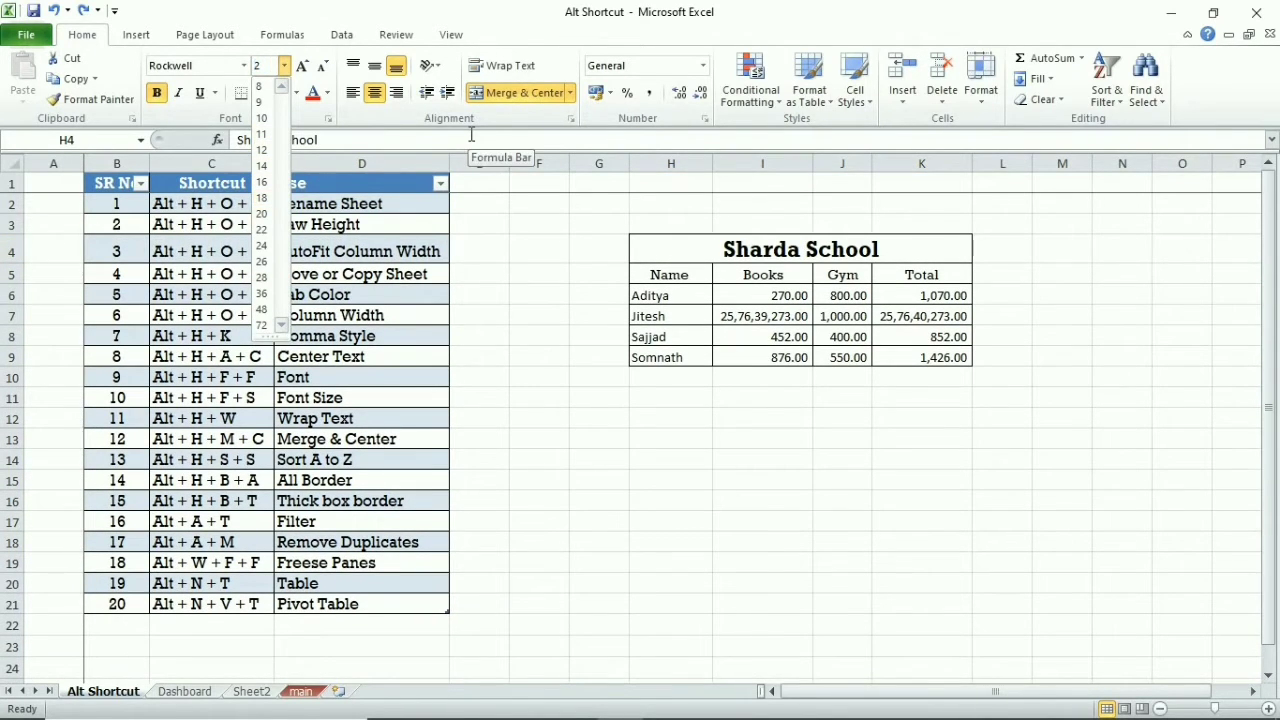
key(Return)
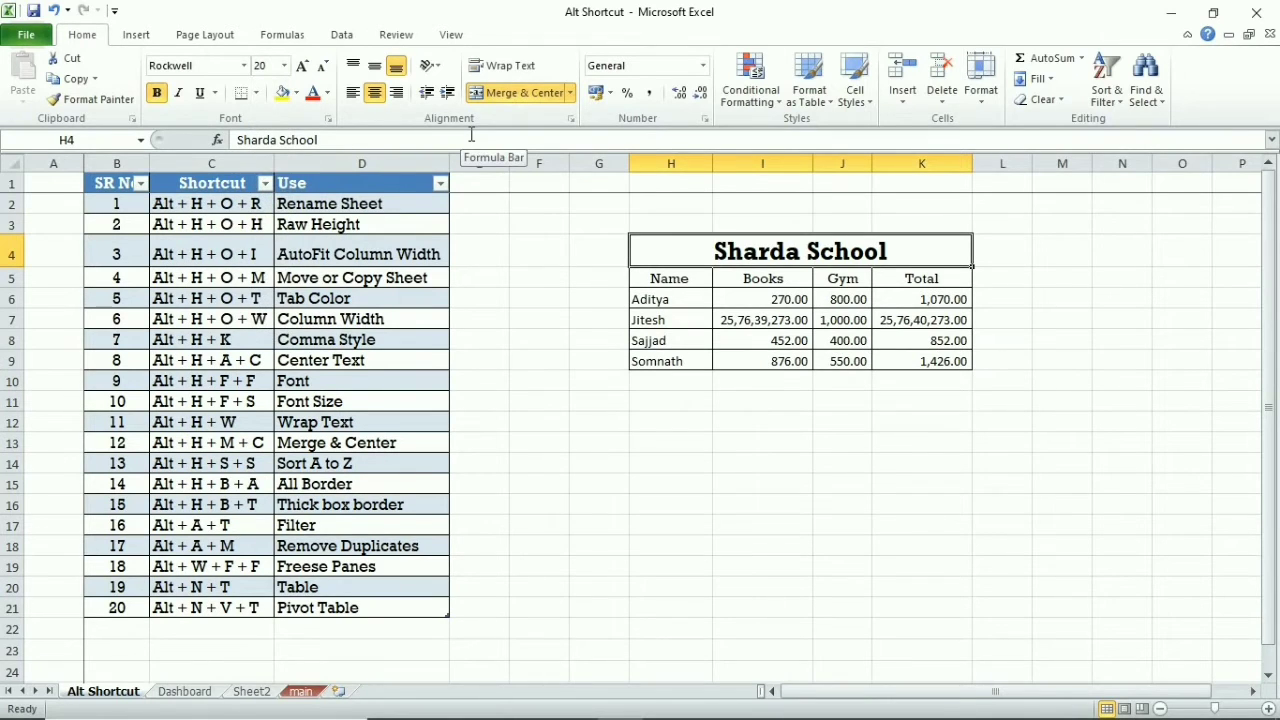
key(ctrl+z)
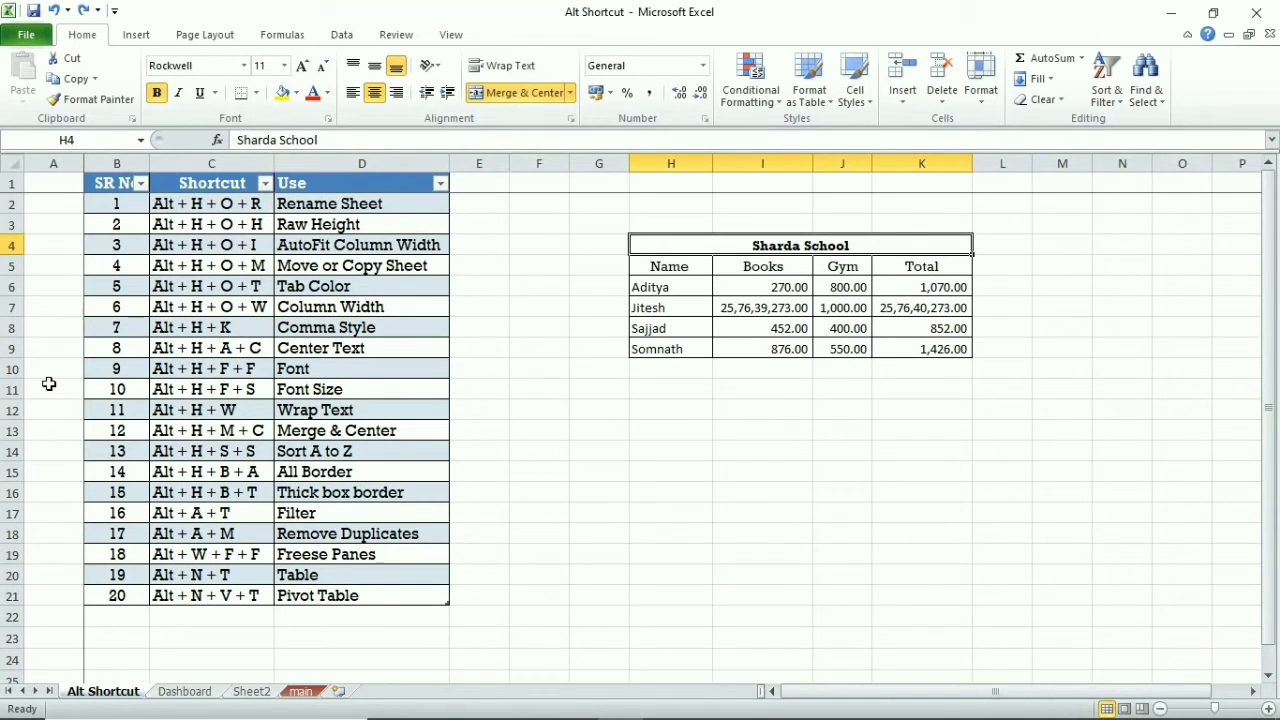
click(5, 390)
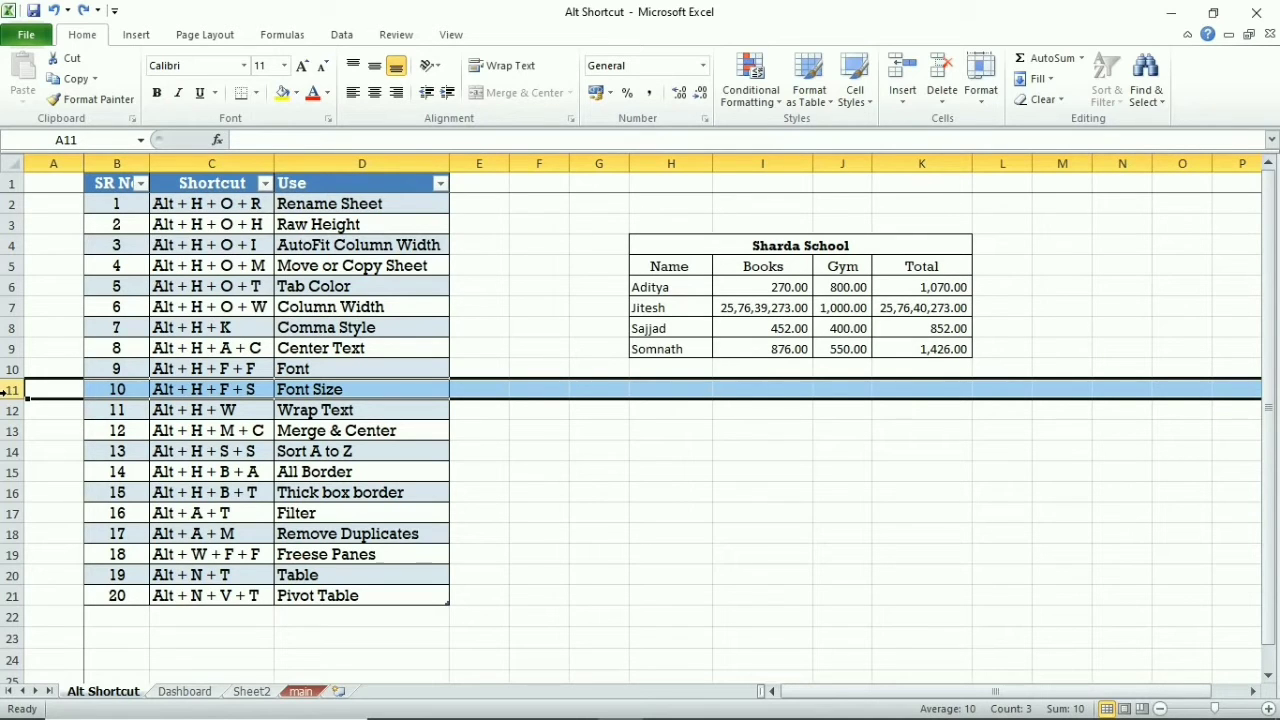
Step: Change the H5 header from Name to 'Name of Student'
click(6, 410)
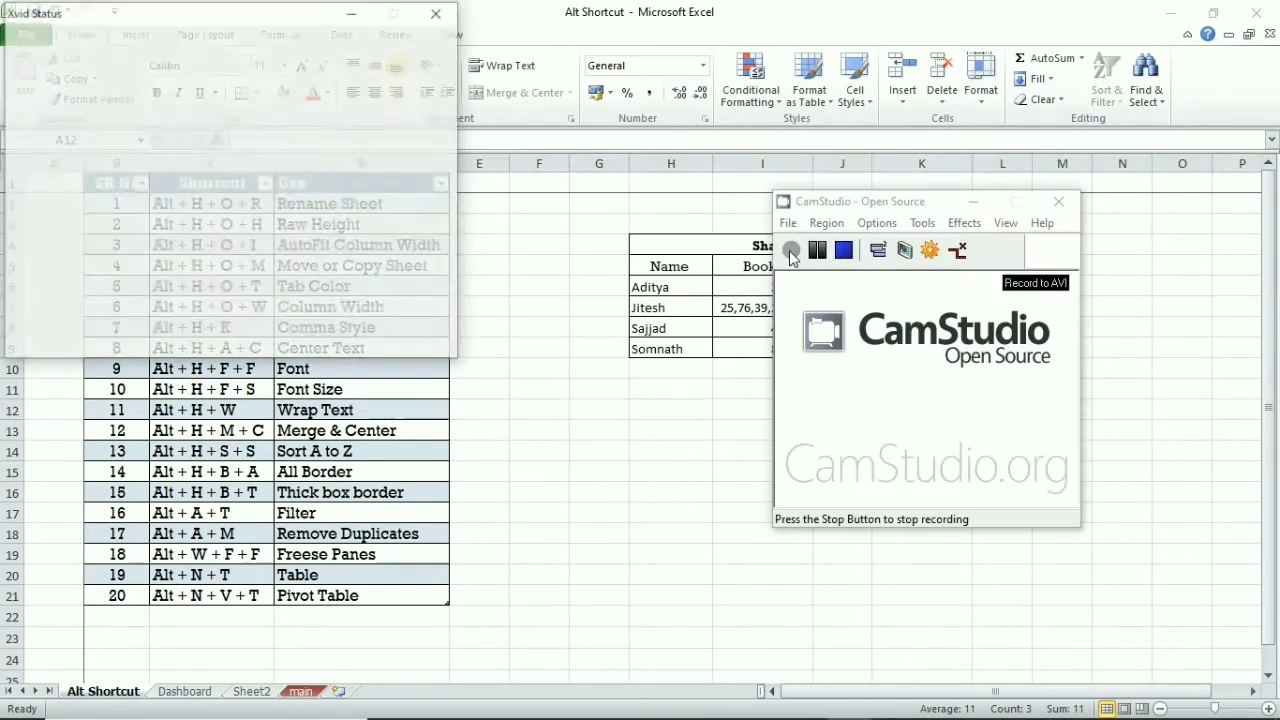
click(112, 447)
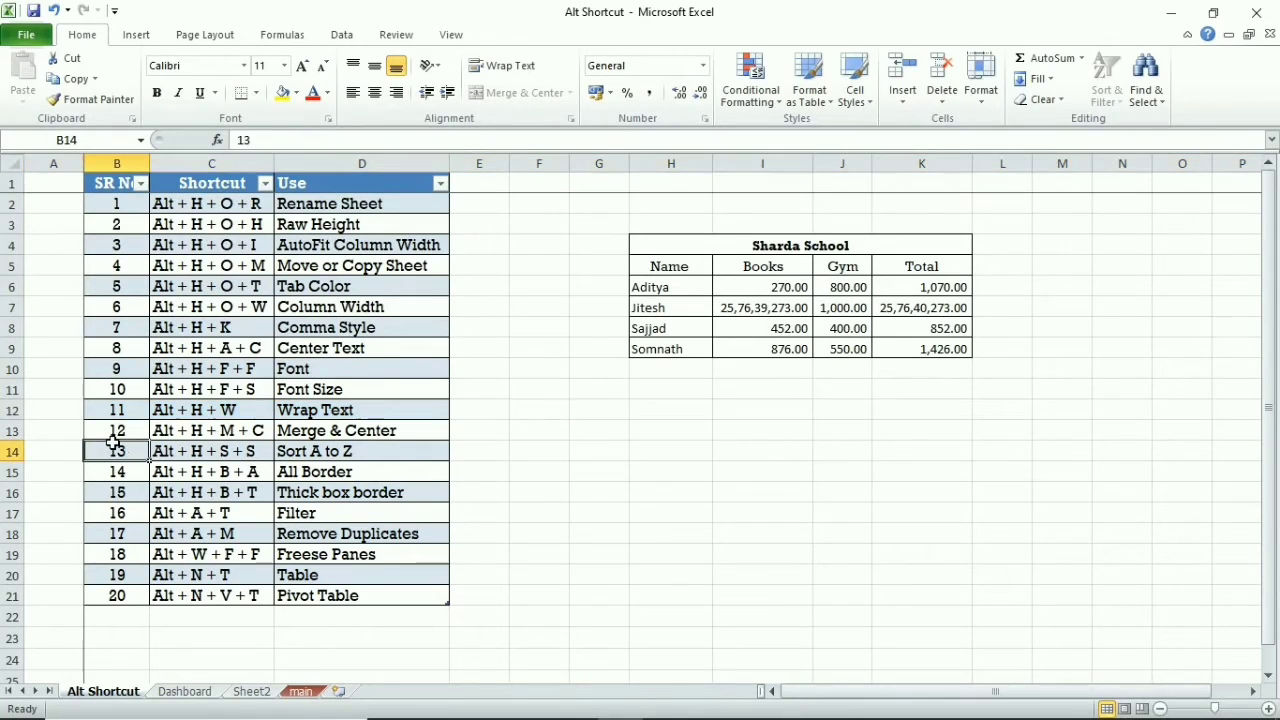
click(8, 410)
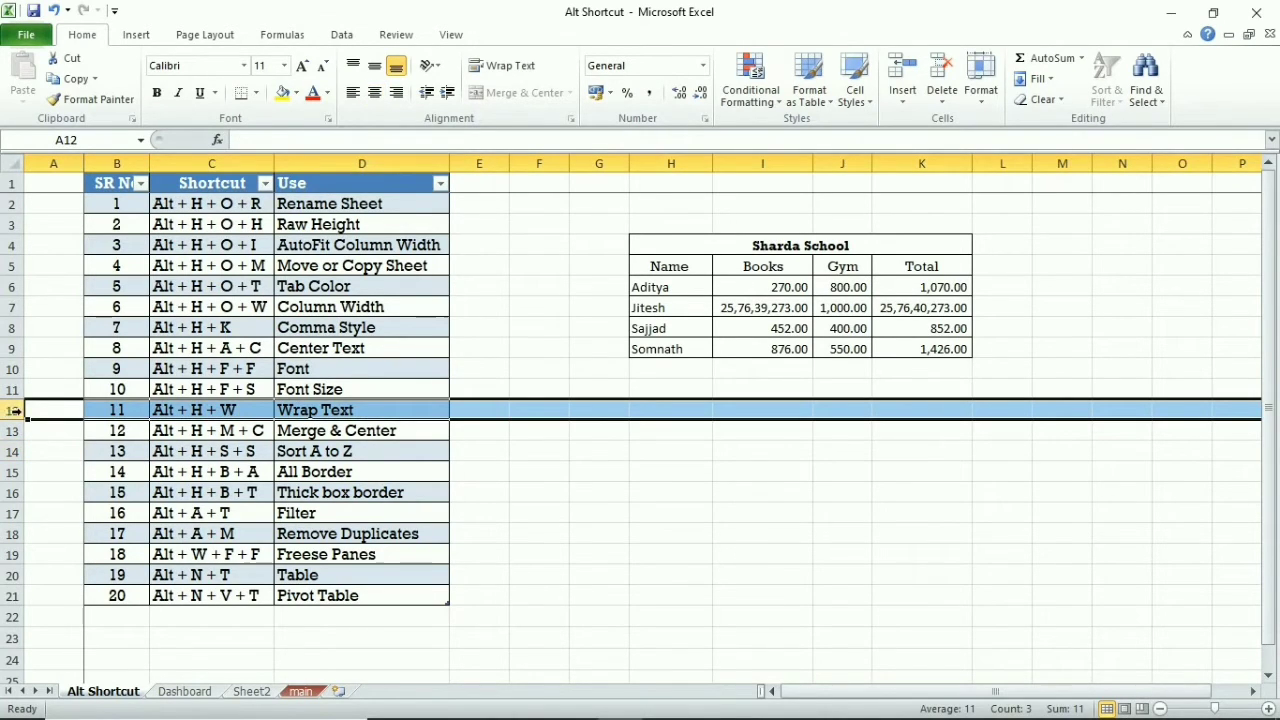
double_click(763, 248)
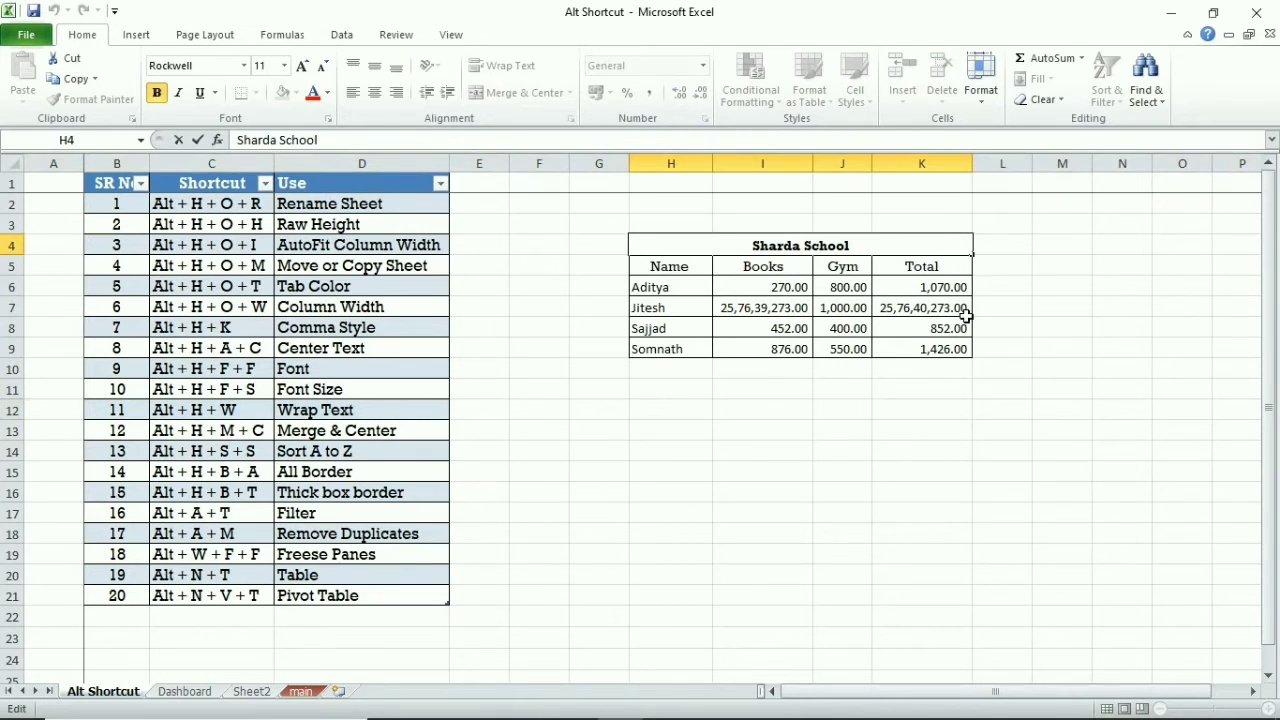
click(966, 316)
click(748, 244)
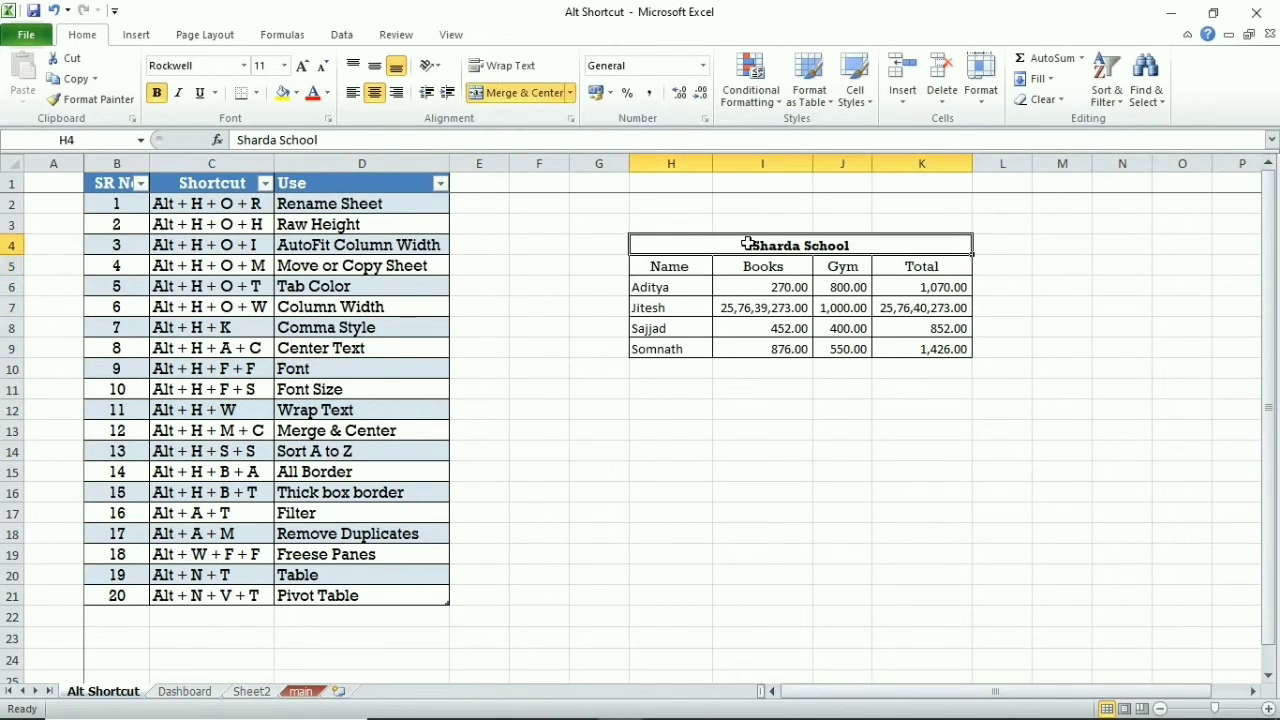
double_click(694, 267)
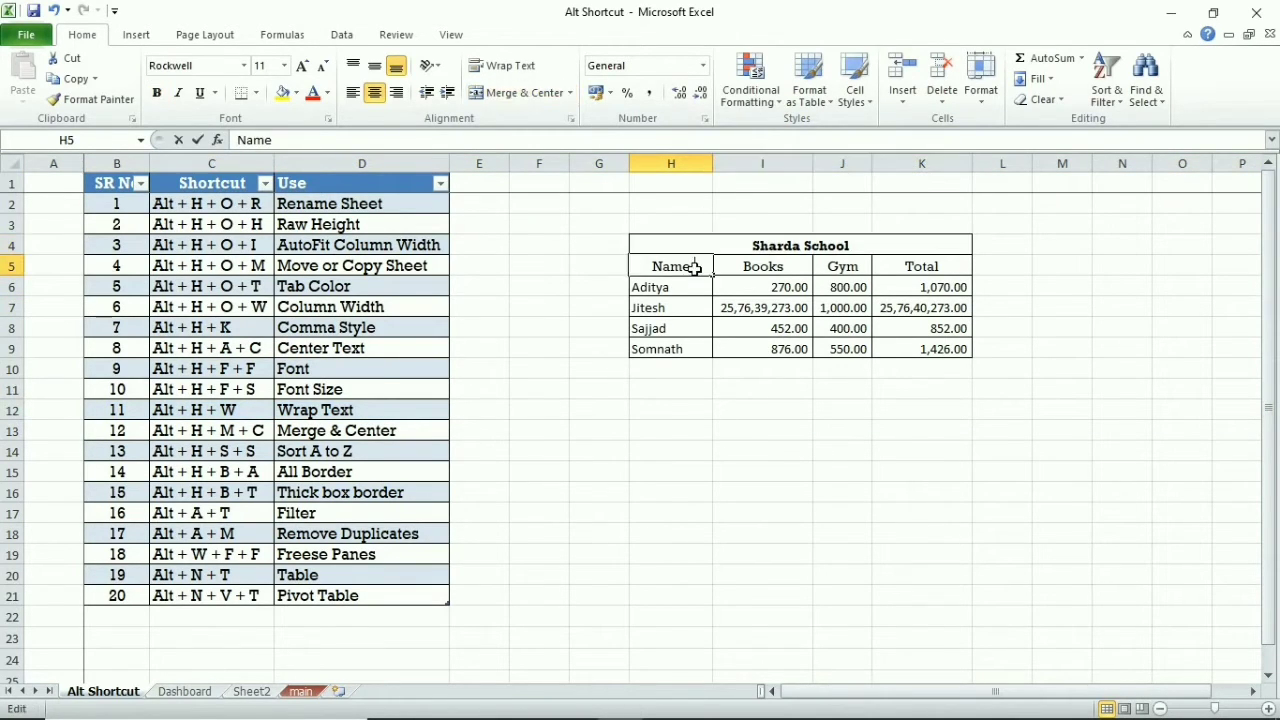
text( of S)
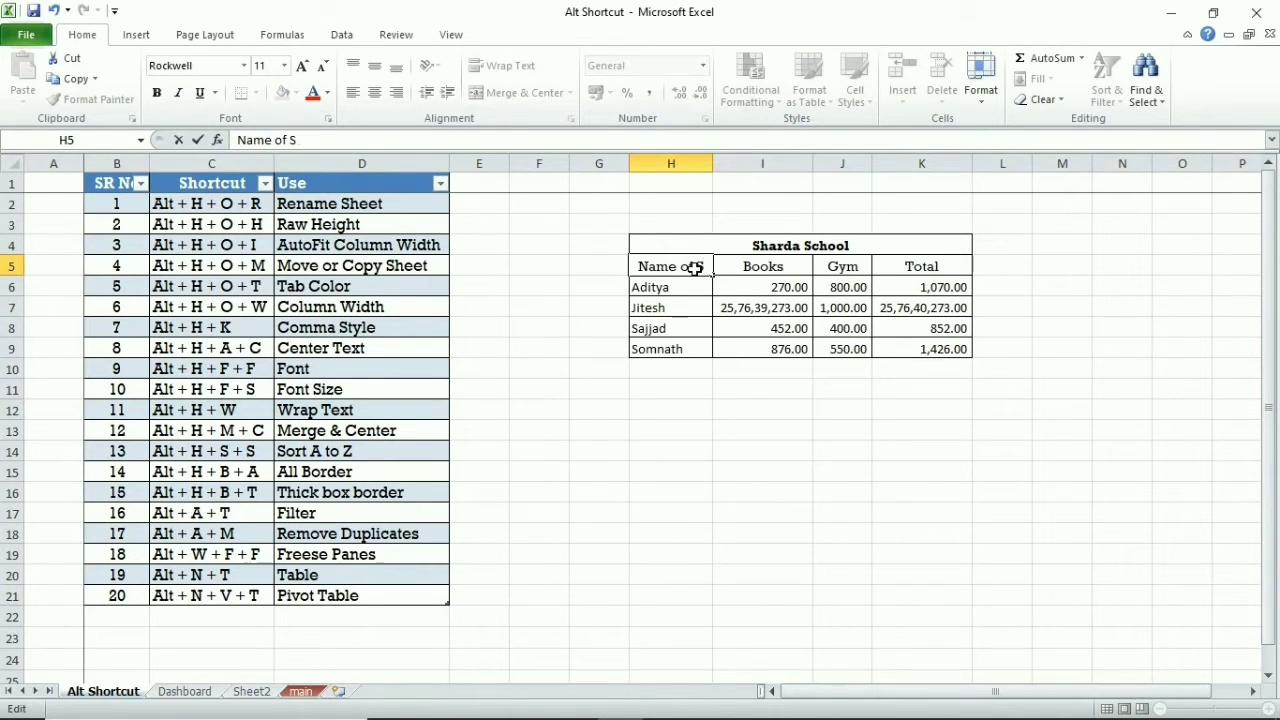
text(tudent)
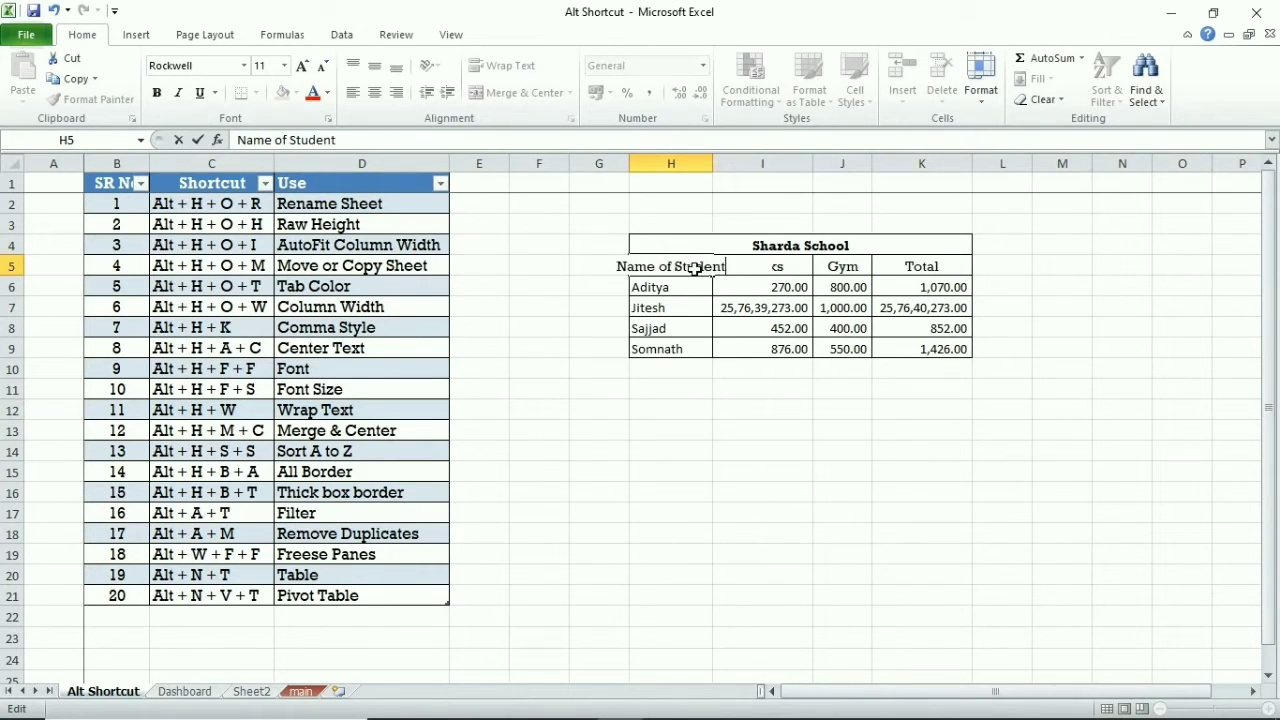
key(Return)
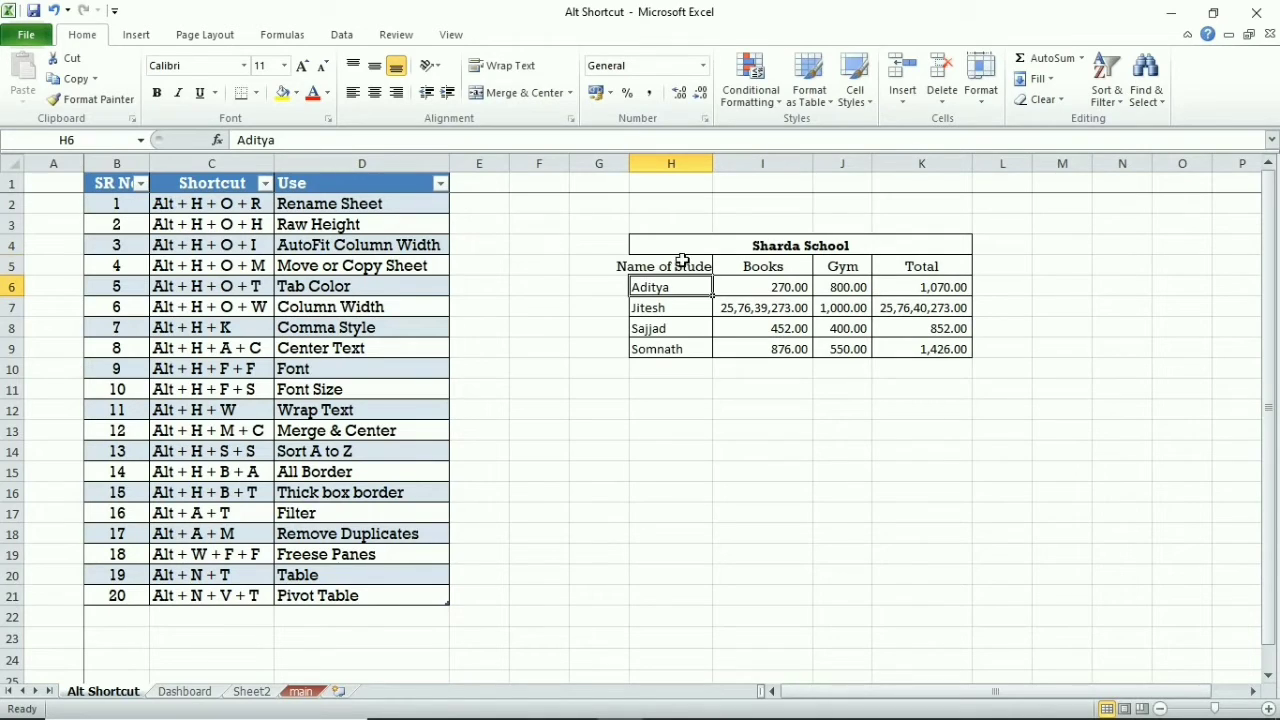
Step: Toggle Wrap Text on the header via the ribbon and Alt+H+W, ending unwrapped
click(682, 261)
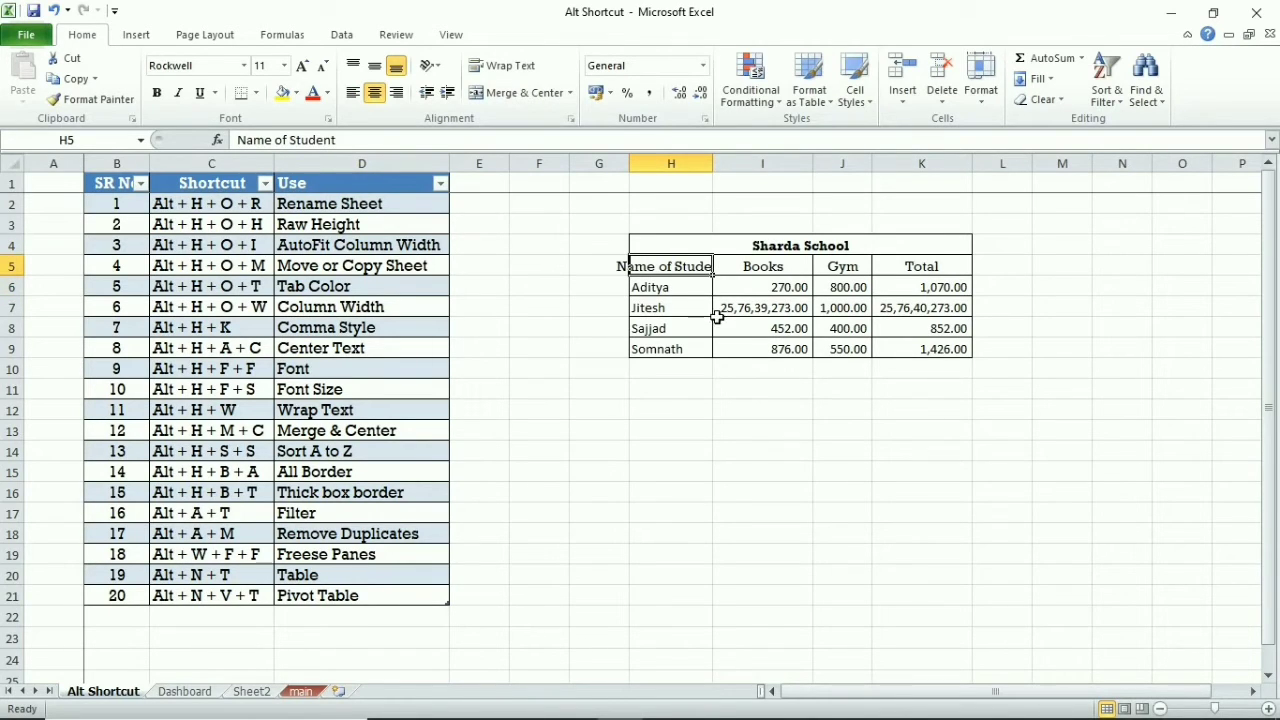
click(522, 68)
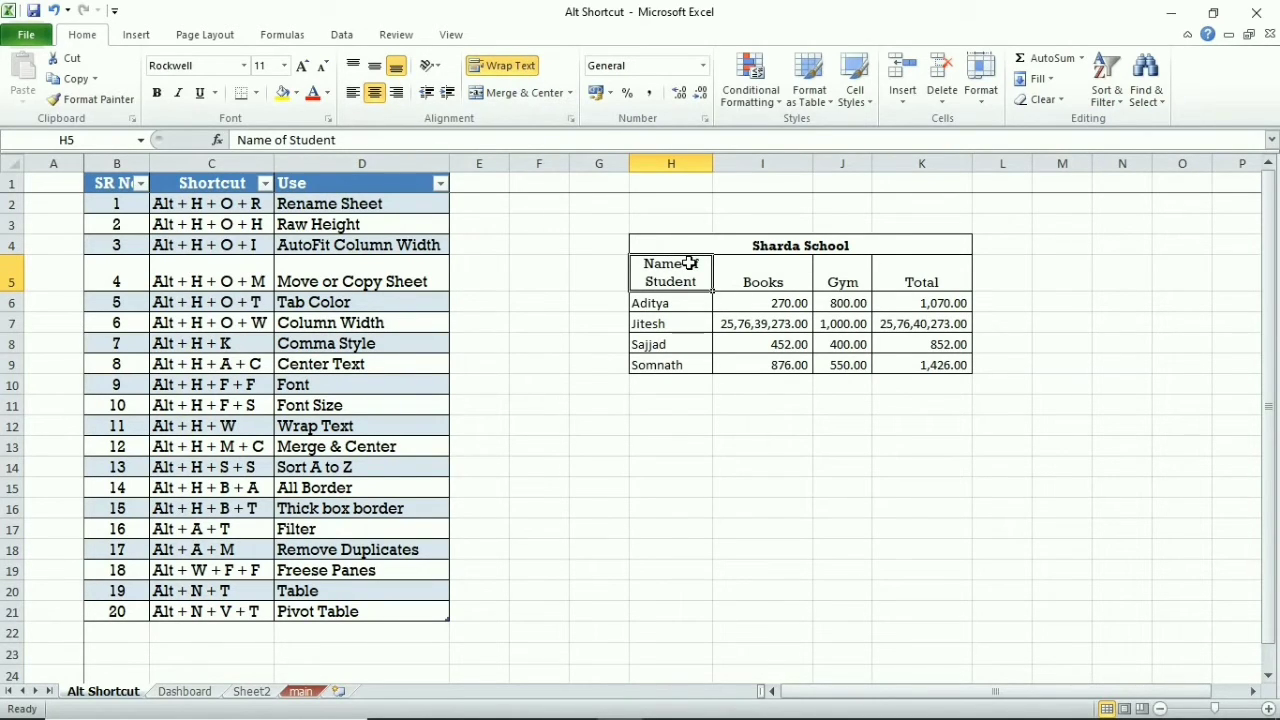
key(alt+h)
key(w)
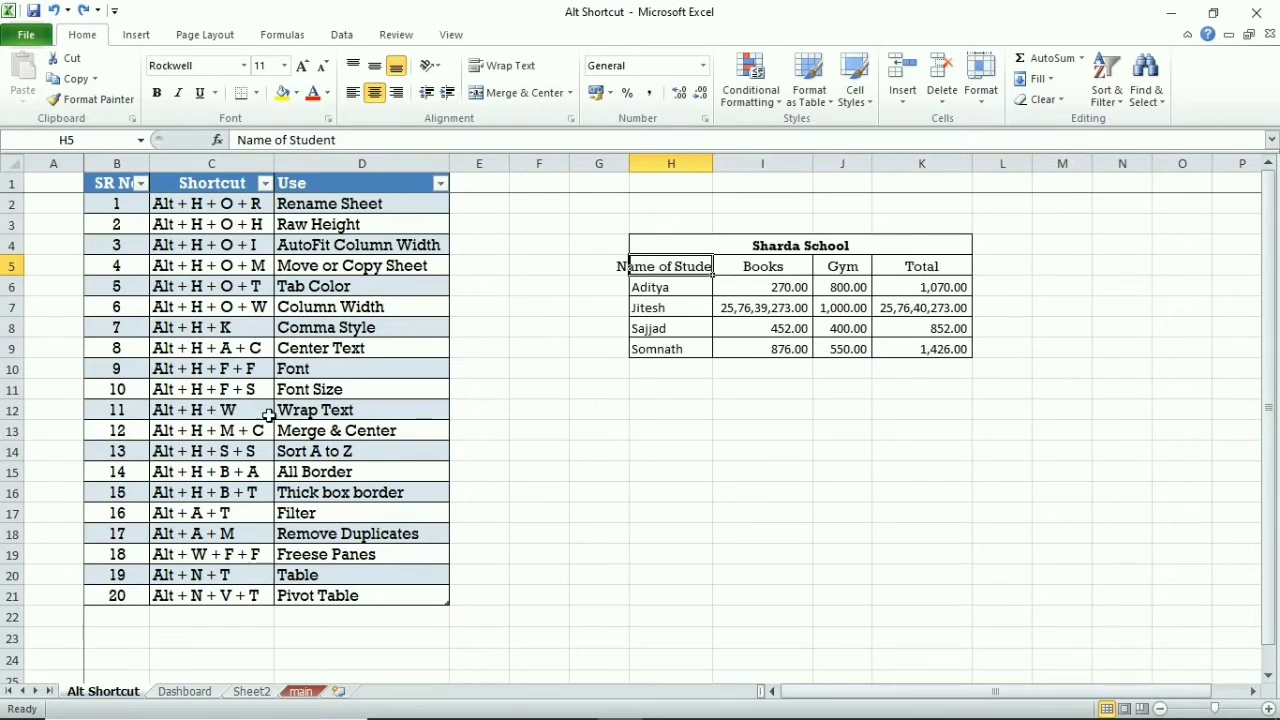
key(alt)
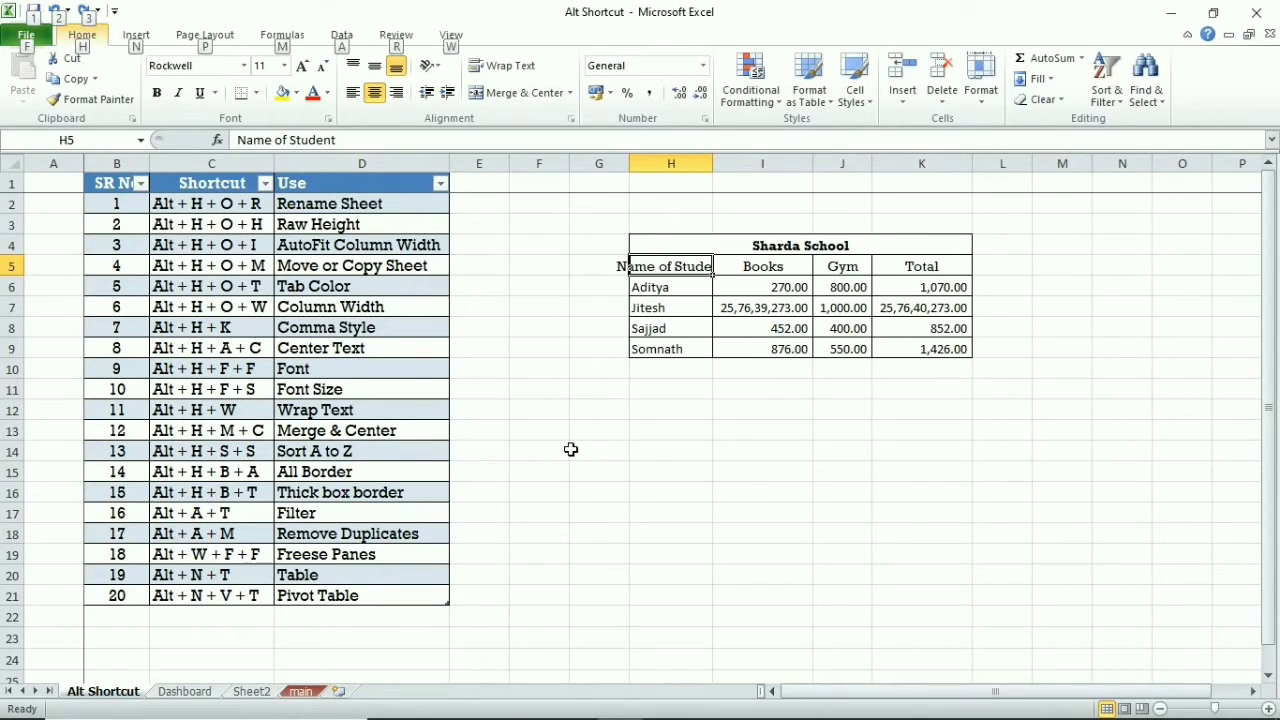
key(h)
key(w)
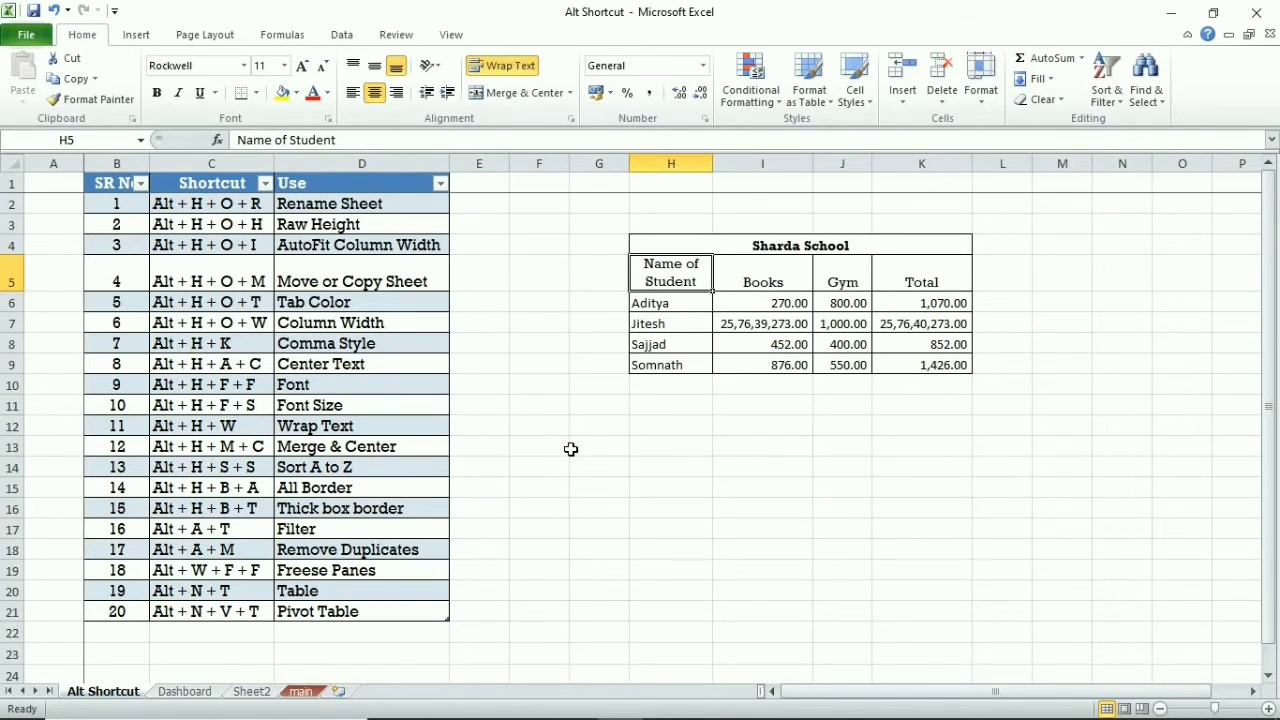
key(alt)
key(h)
key(w)
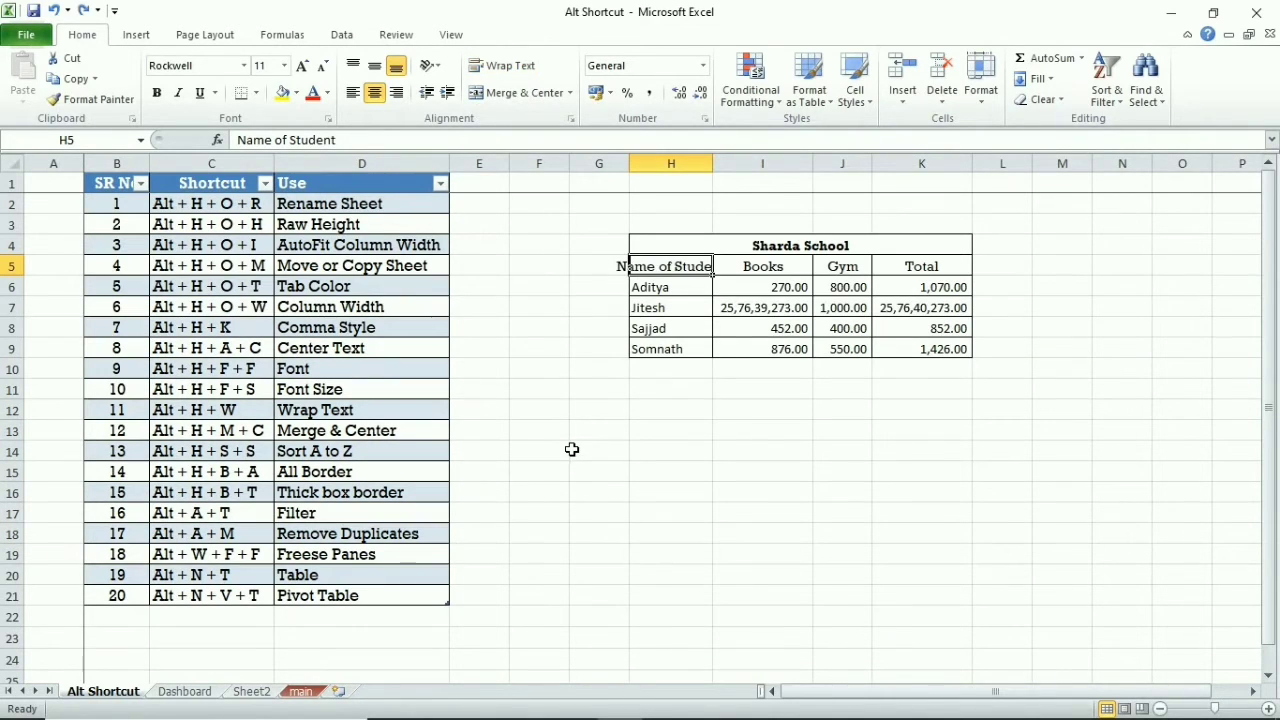
Step: AutoFit column H to 'Name of Student' and unmerge the Sharda School title with Alt+H+M+C
click(4, 430)
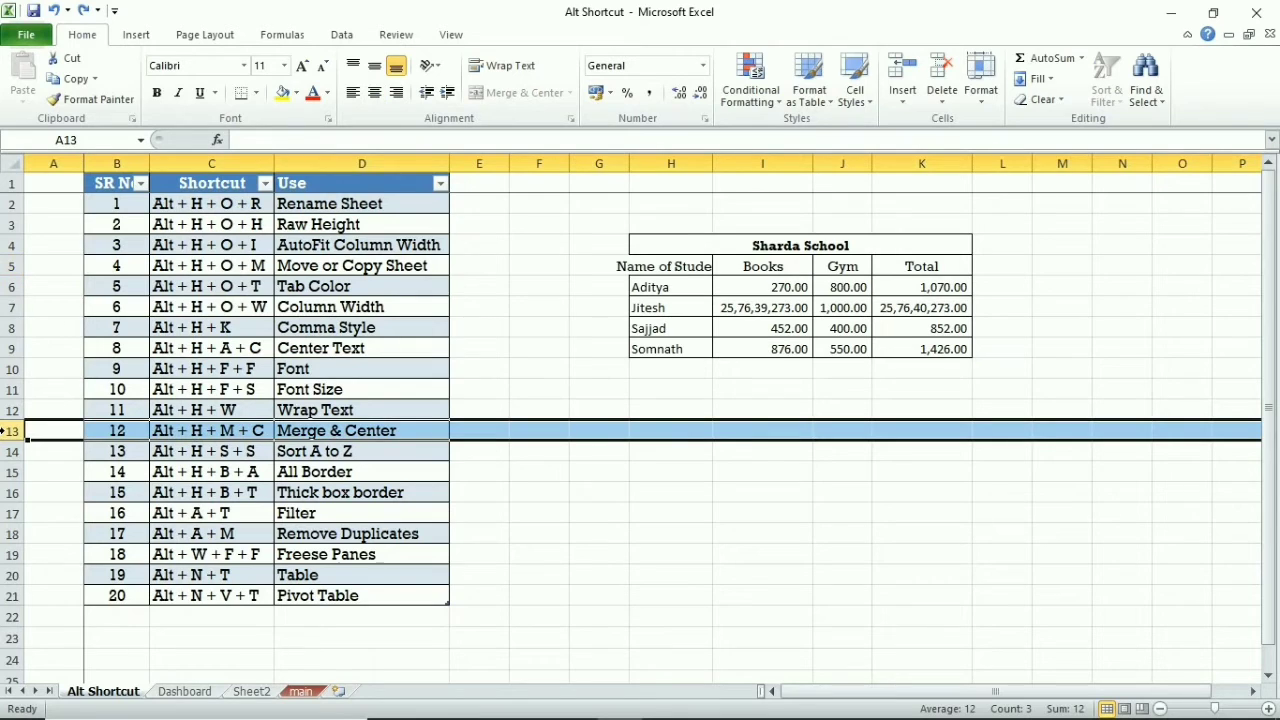
double_click(712, 163)
click(785, 243)
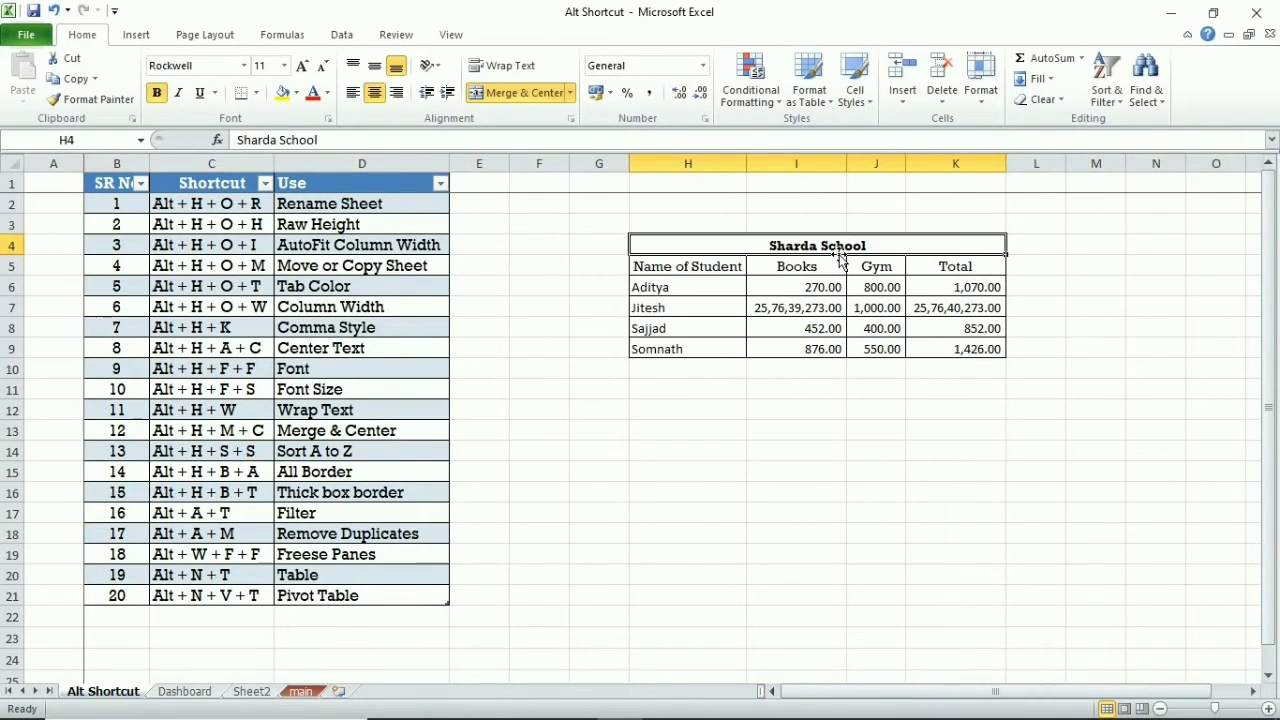
key(alt)
key(h)
key(m)
key(c)
key(Escape)
click(791, 366)
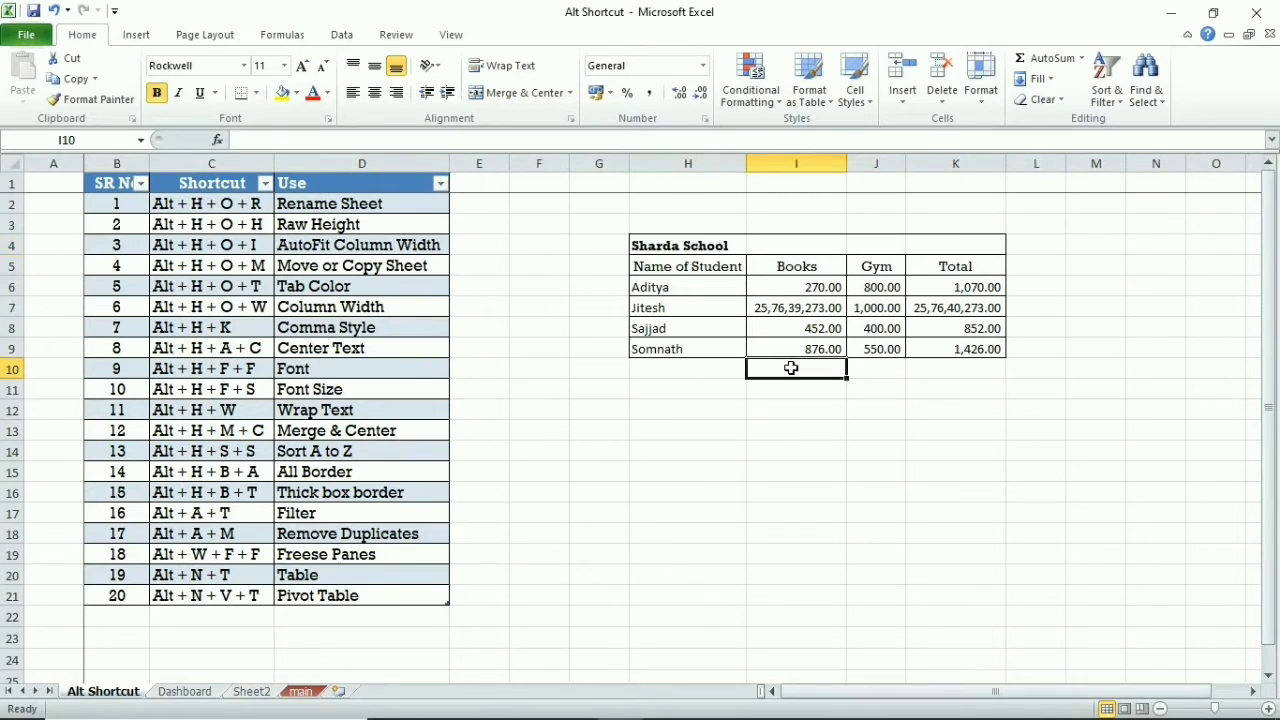
Step: Merge and center the title across H4:K4, undo, then re-merge with Alt+H+M+C
click(737, 243)
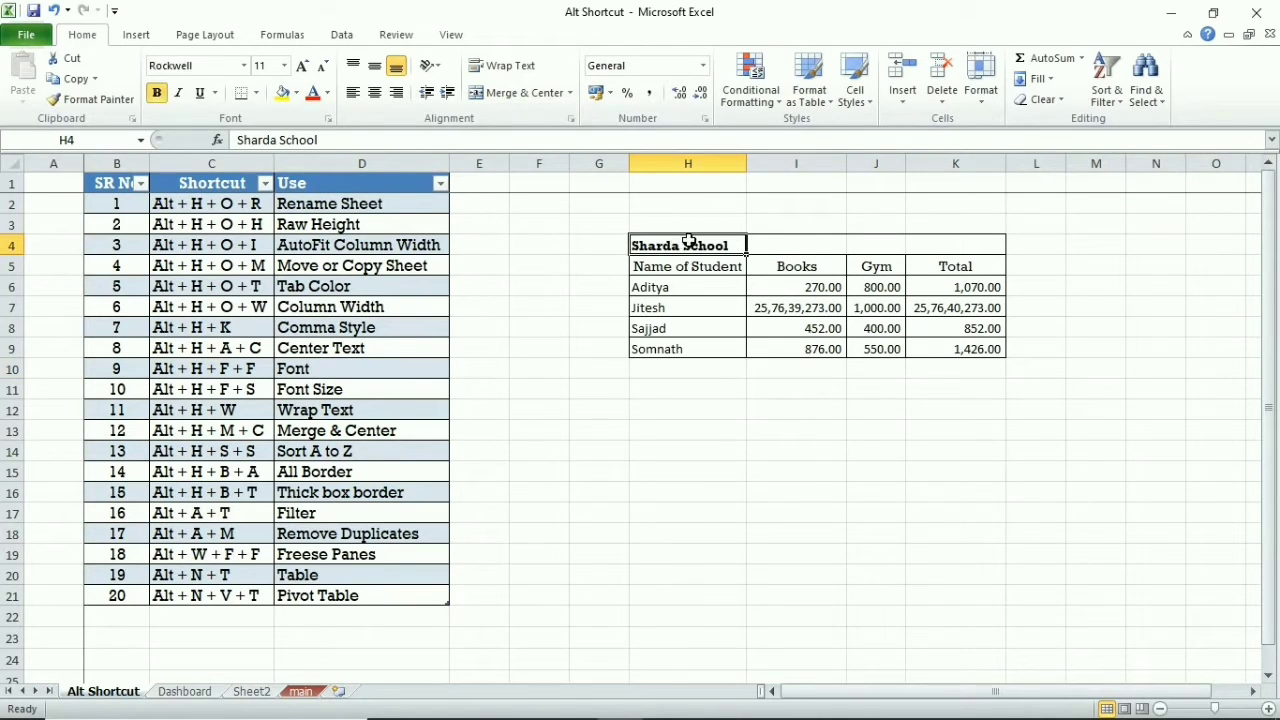
drag(690, 242, 960, 240)
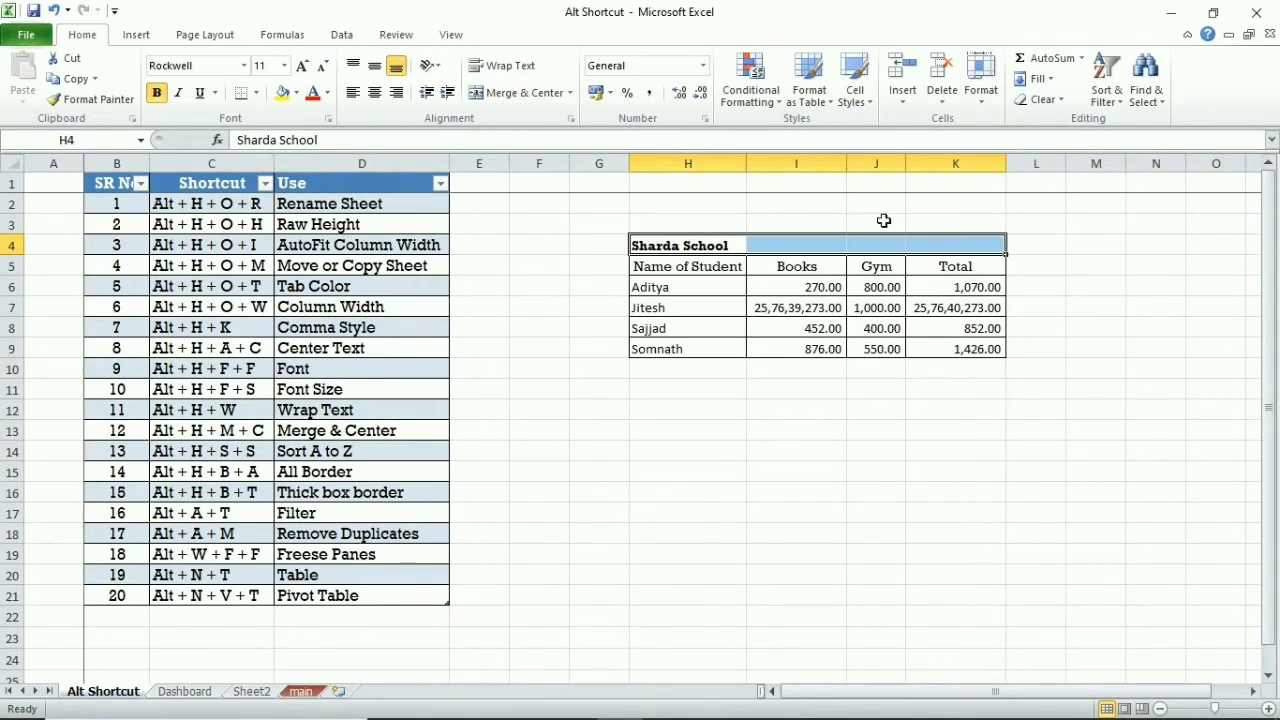
click(550, 97)
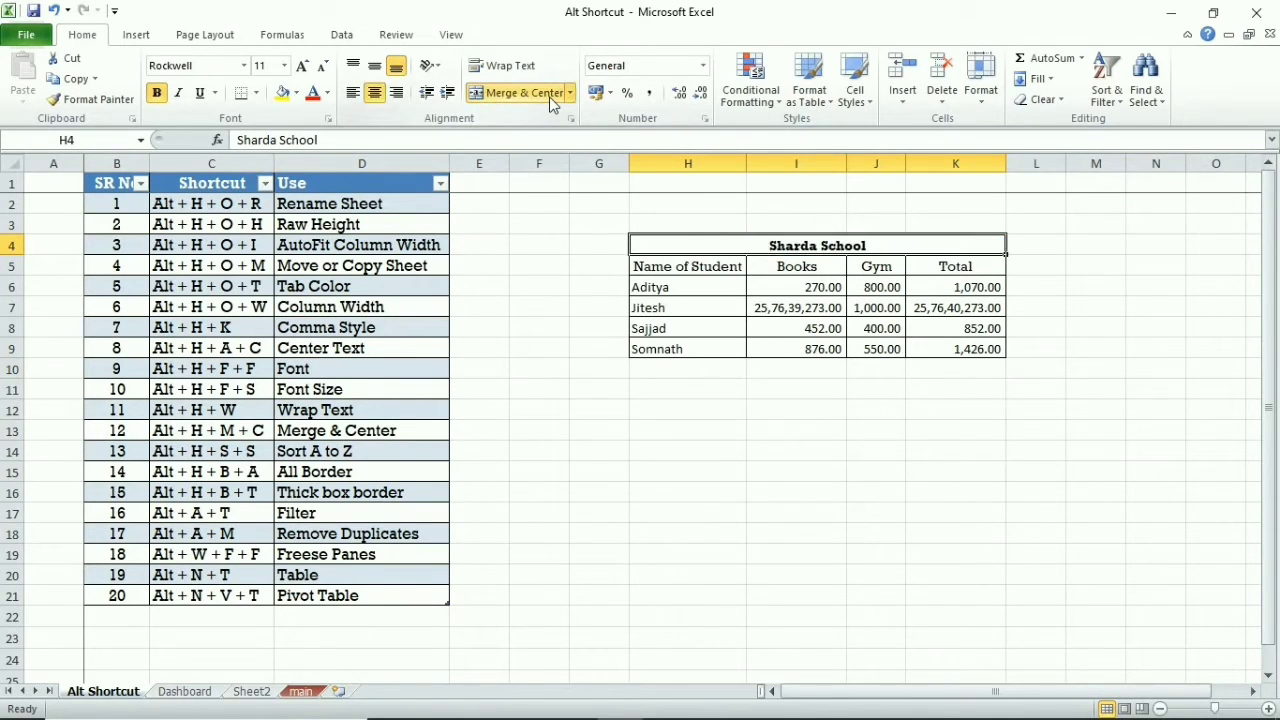
key(ctrl+z)
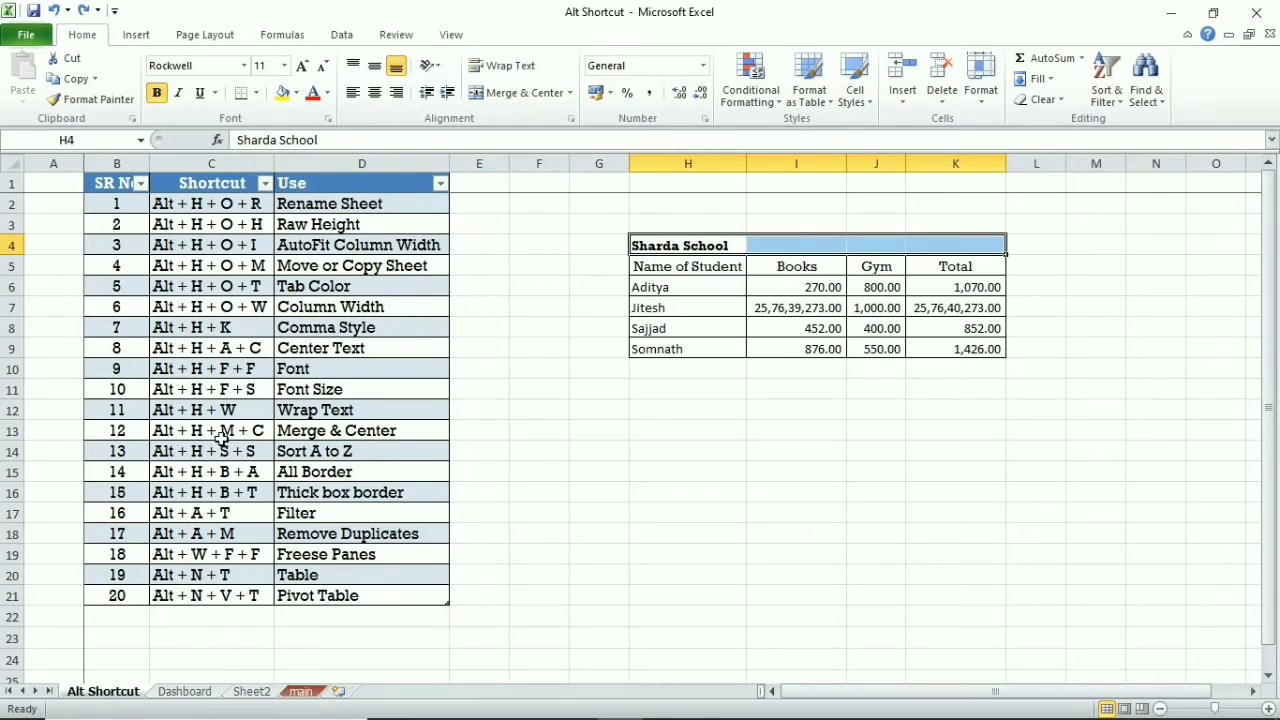
key(alt)
key(h)
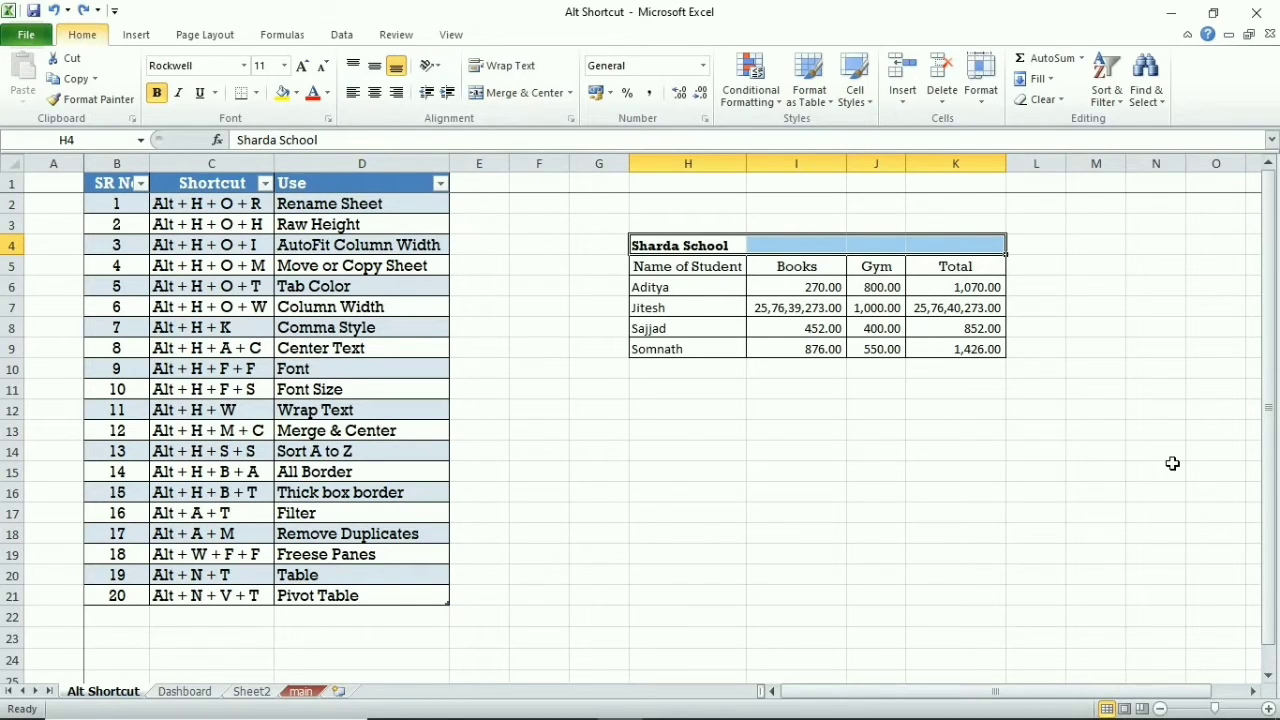
key(m)
key(c)
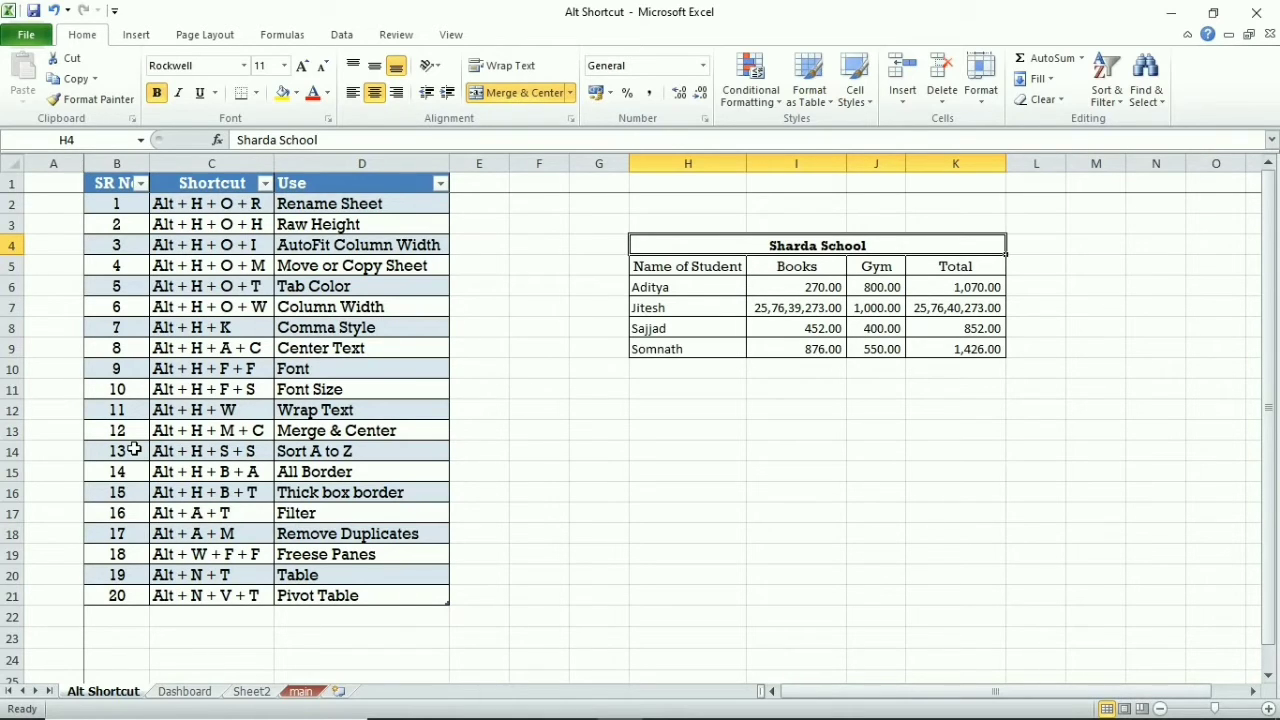
Step: Fill H12:H18 with the four copied student names plus Sagar, Vinay and Amit
click(8, 452)
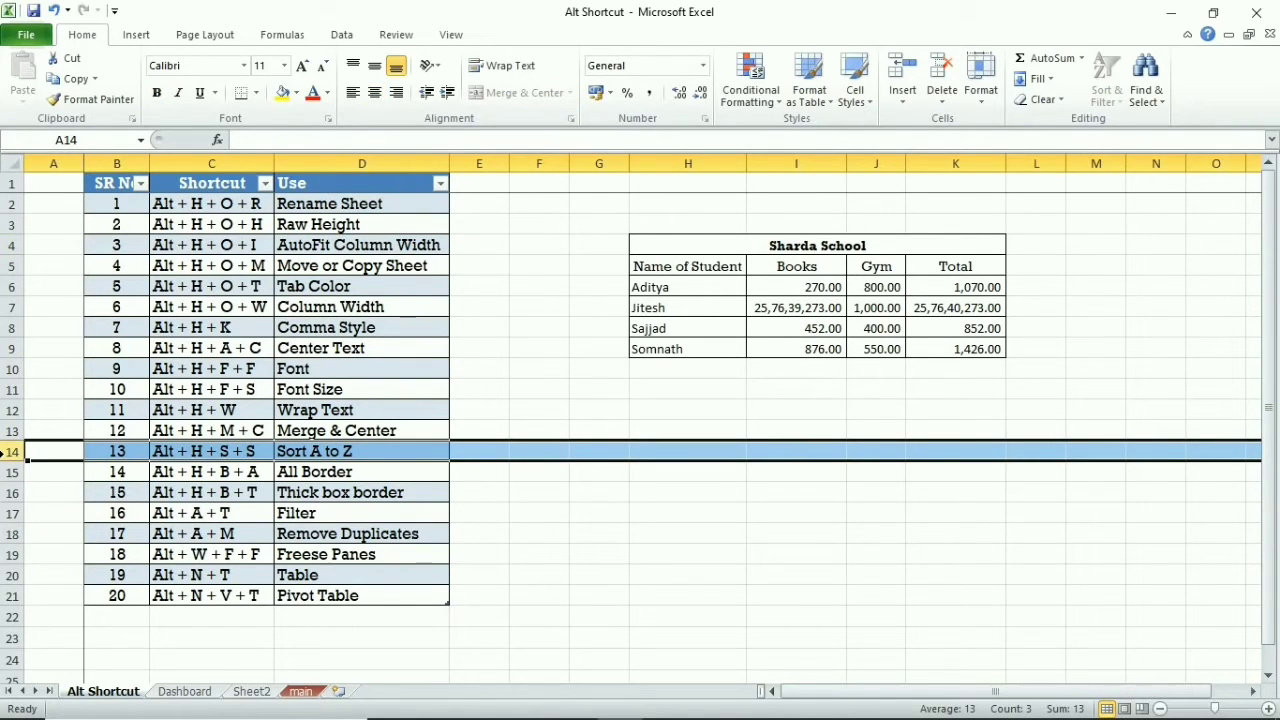
drag(680, 287, 678, 346)
key(ctrl+c)
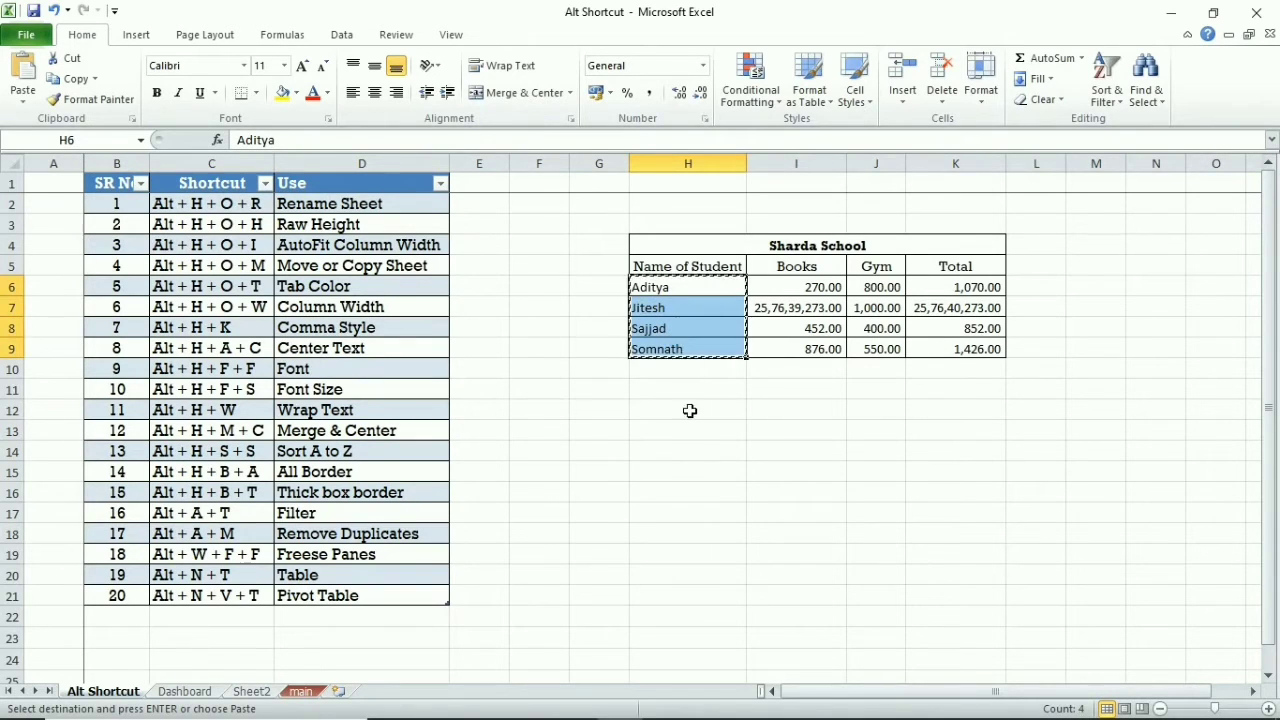
click(690, 411)
key(ctrl+v)
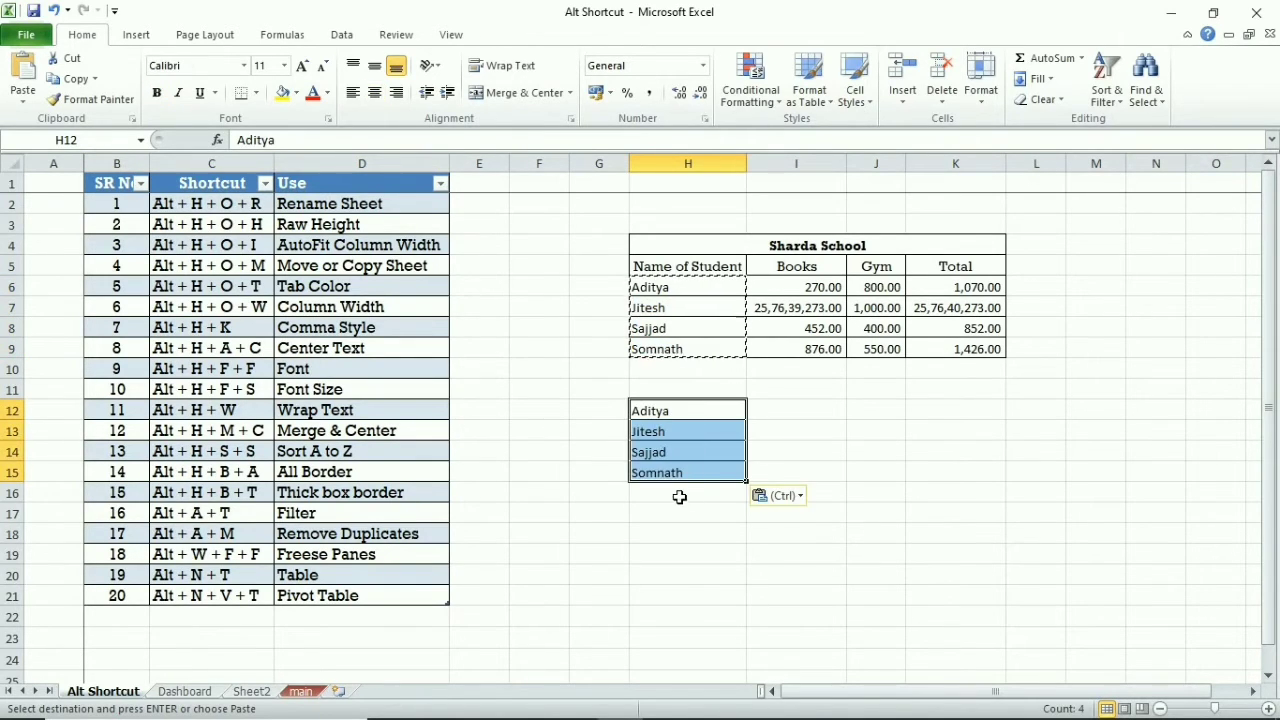
click(679, 497)
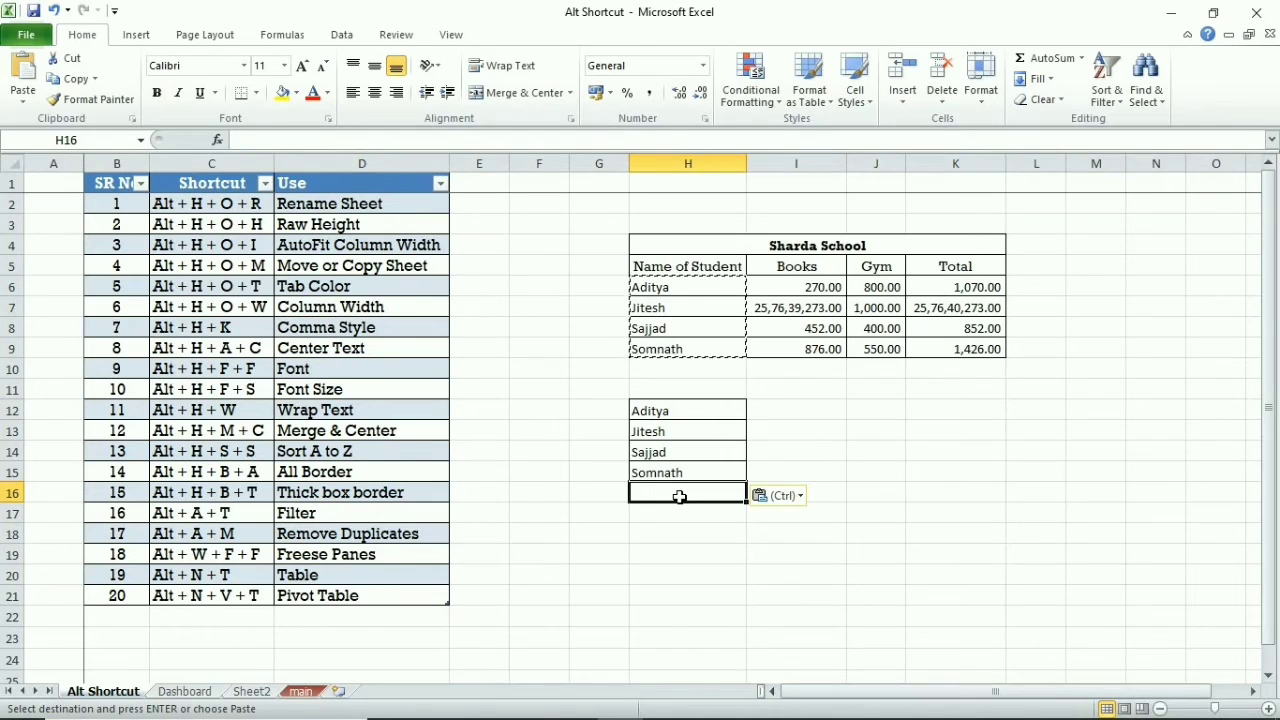
text(Sagar)
key(Return)
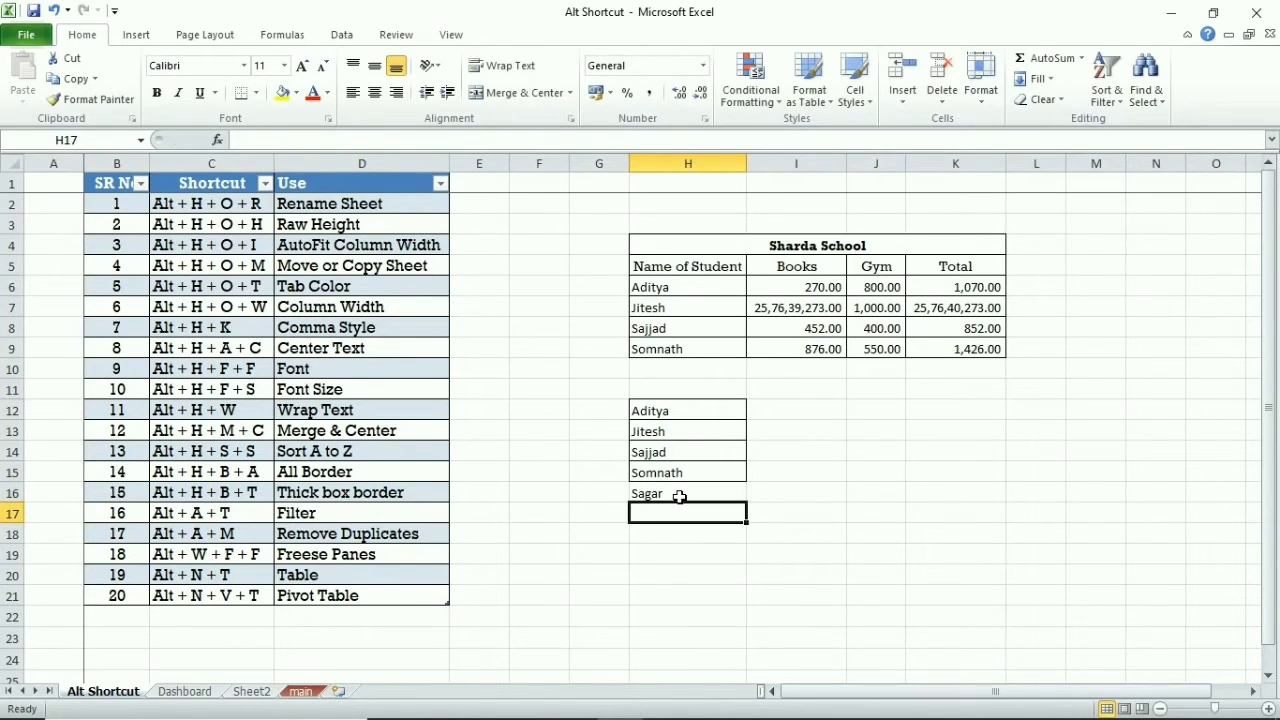
text(Vinay)
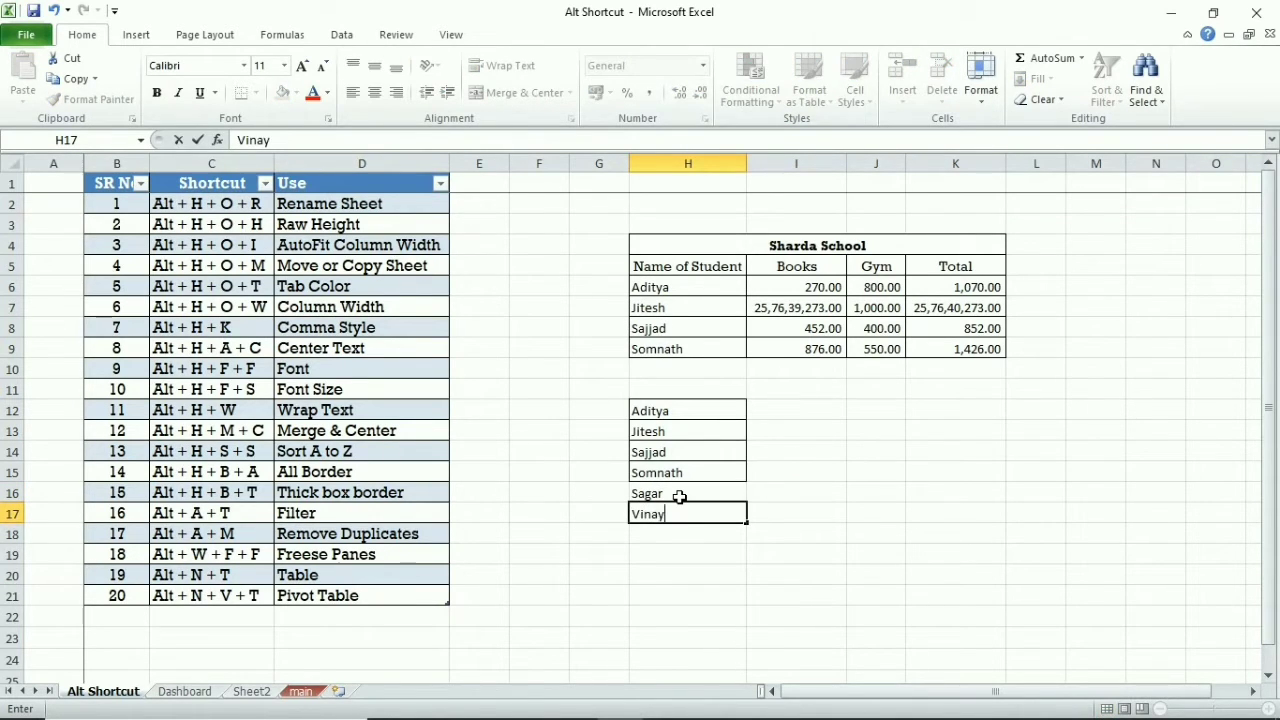
key(Return)
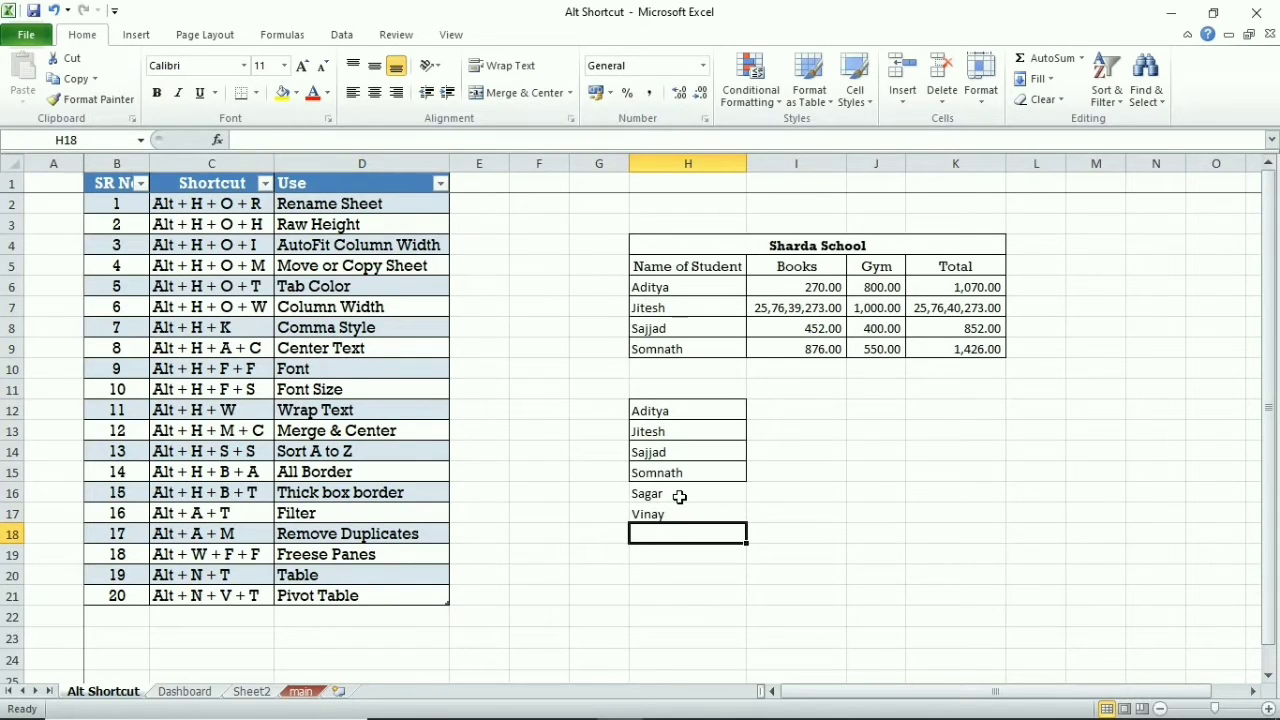
text(Amit)
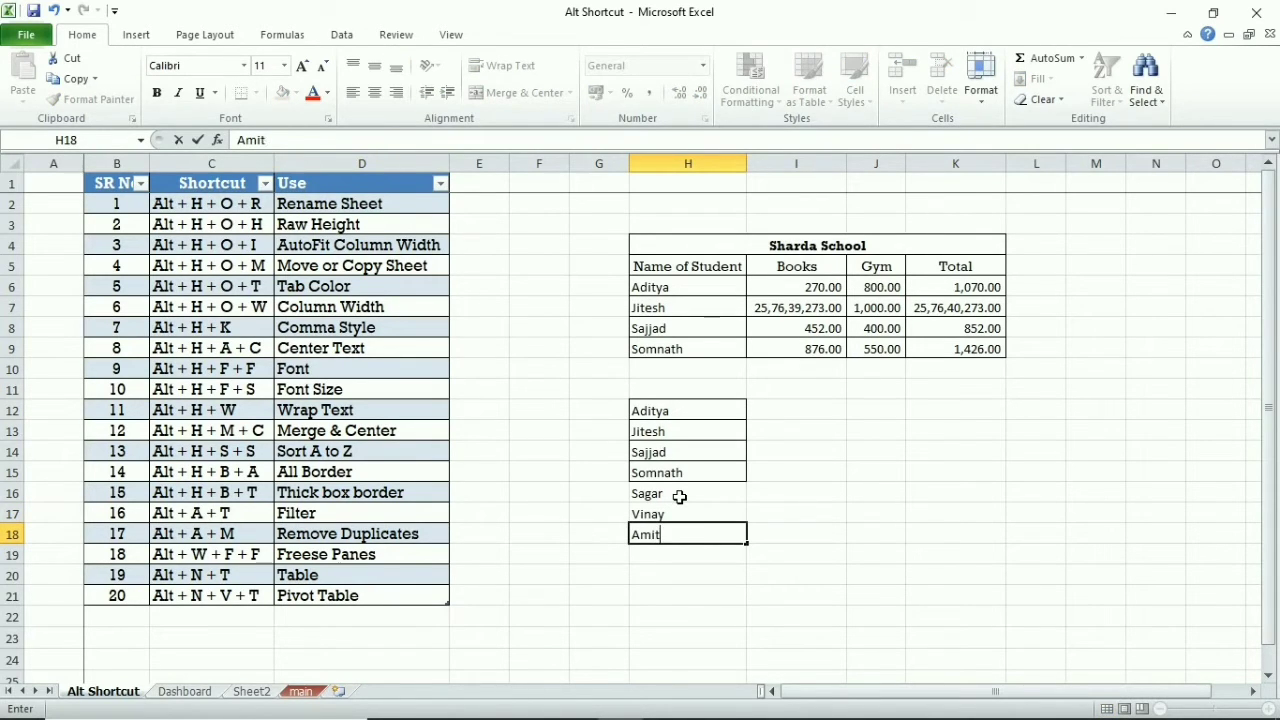
key(Return)
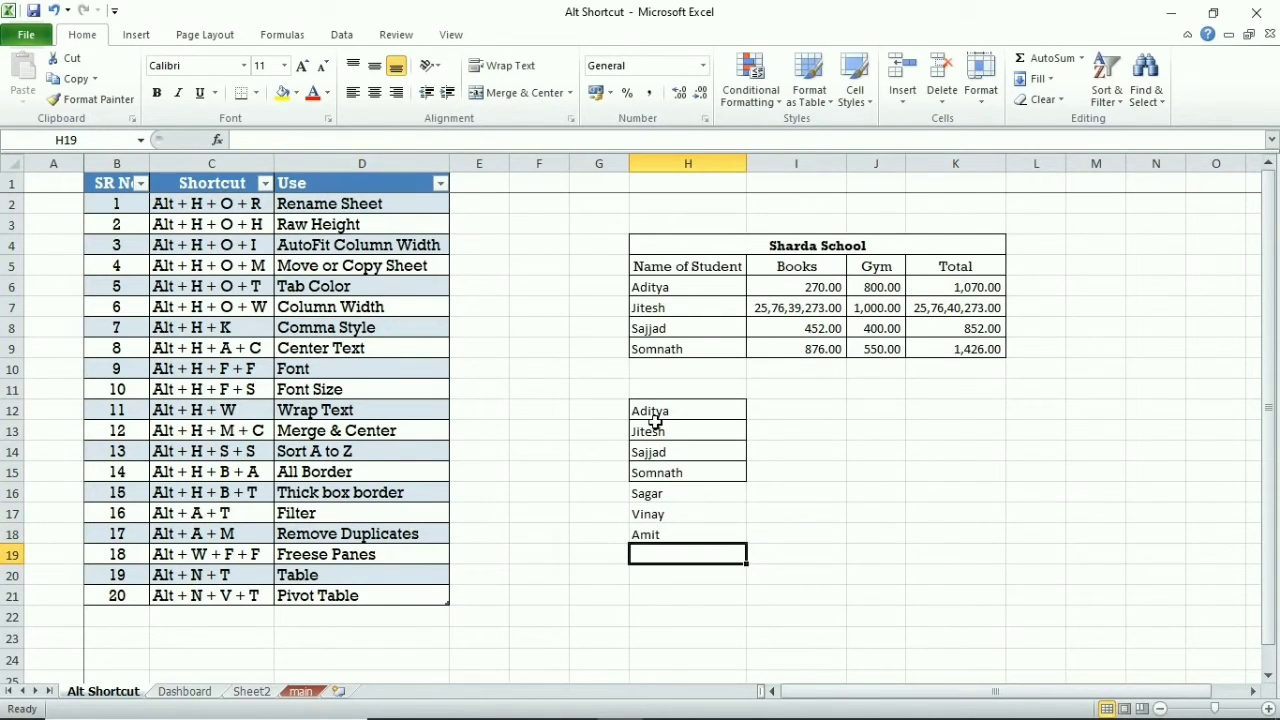
Step: Sort the H12:H18 names A to Z with Alt+H+S+S, then delete them
drag(657, 415, 655, 534)
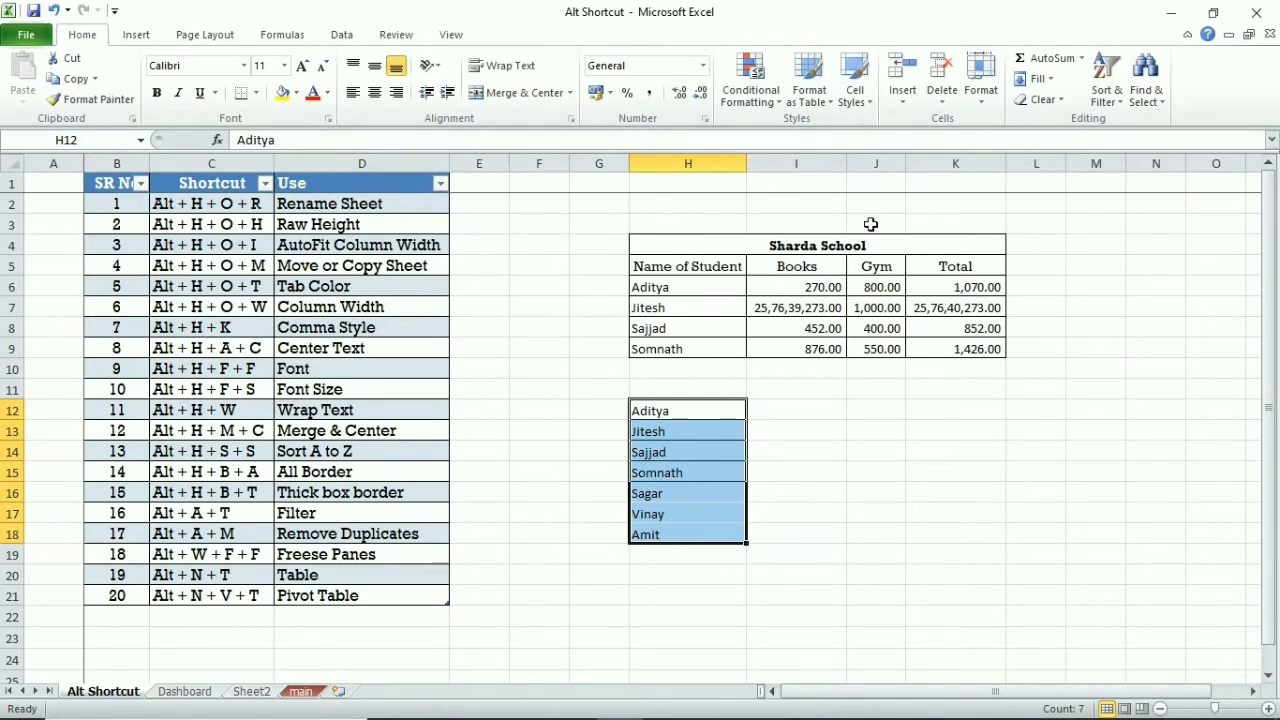
click(1106, 95)
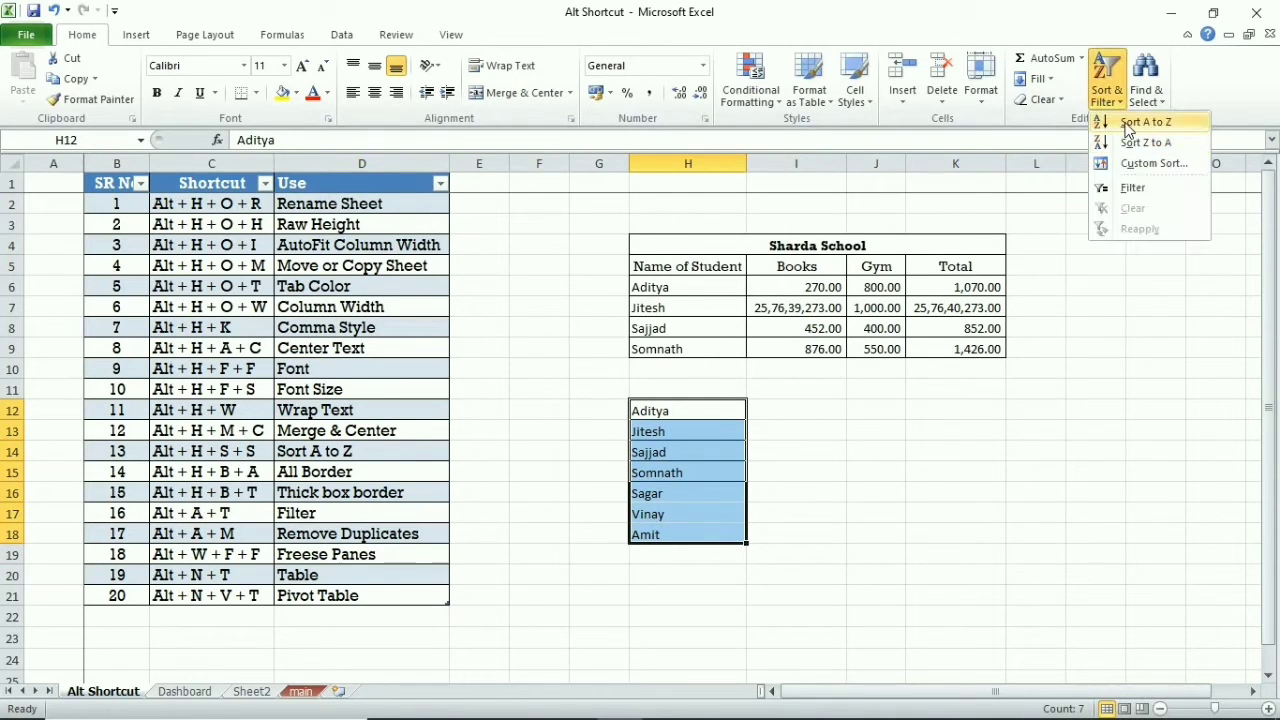
key(Escape)
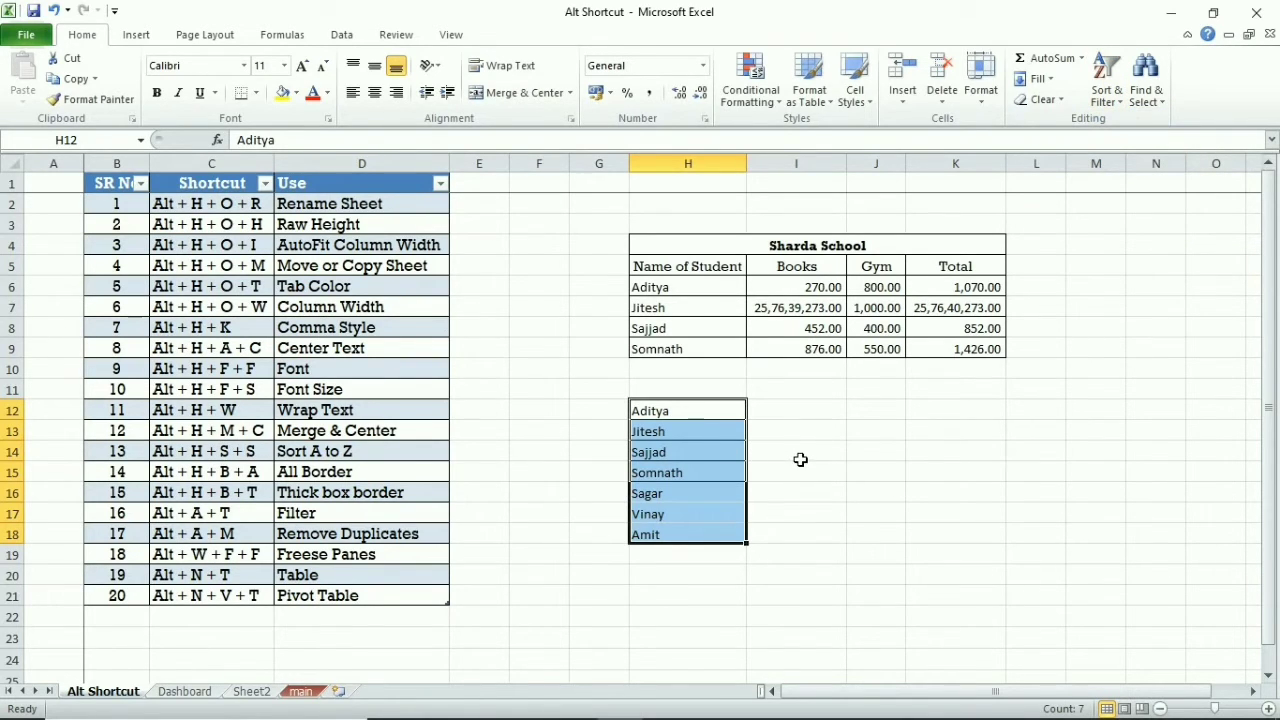
key(alt+h)
key(s)
key(s)
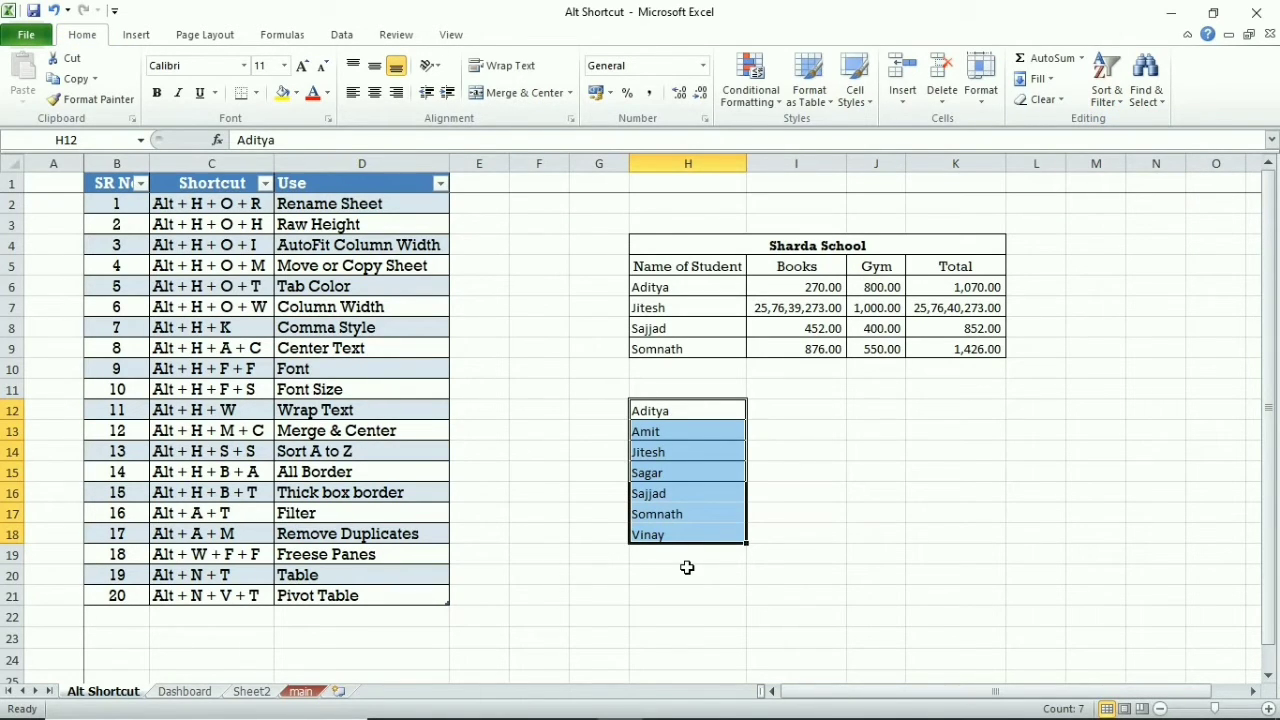
key(alt)
key(h)
key(s)
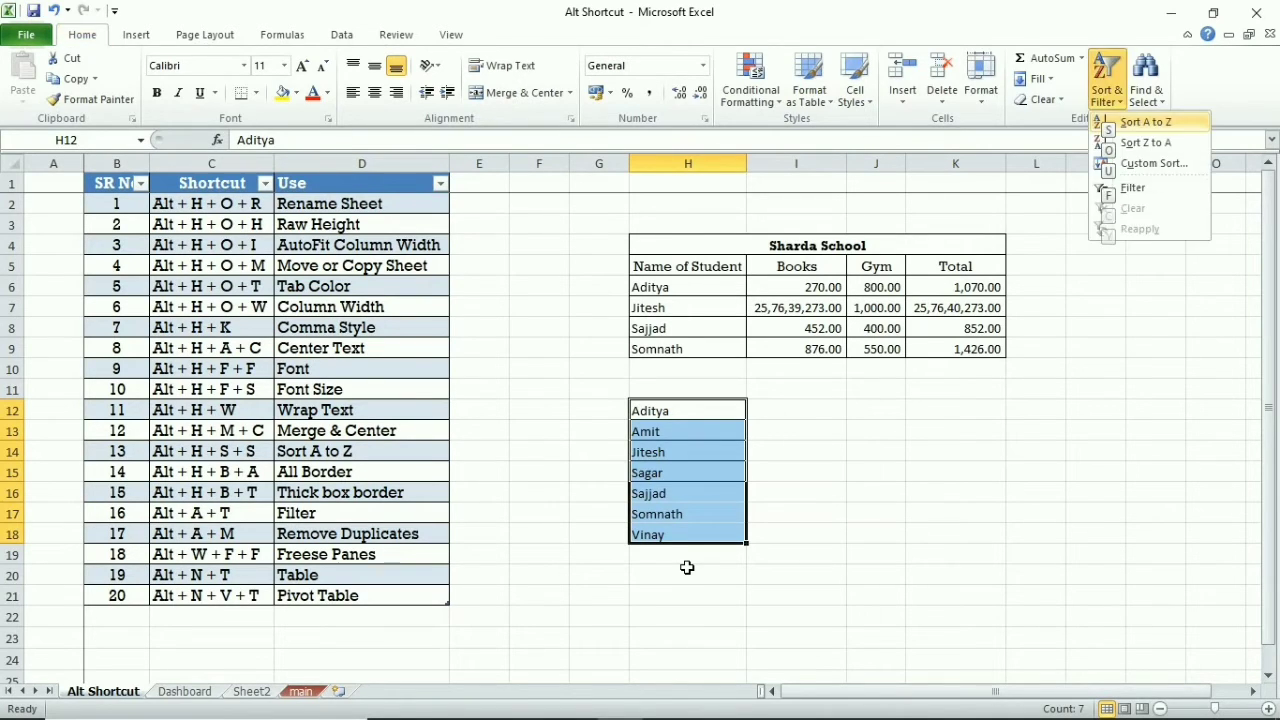
key(s)
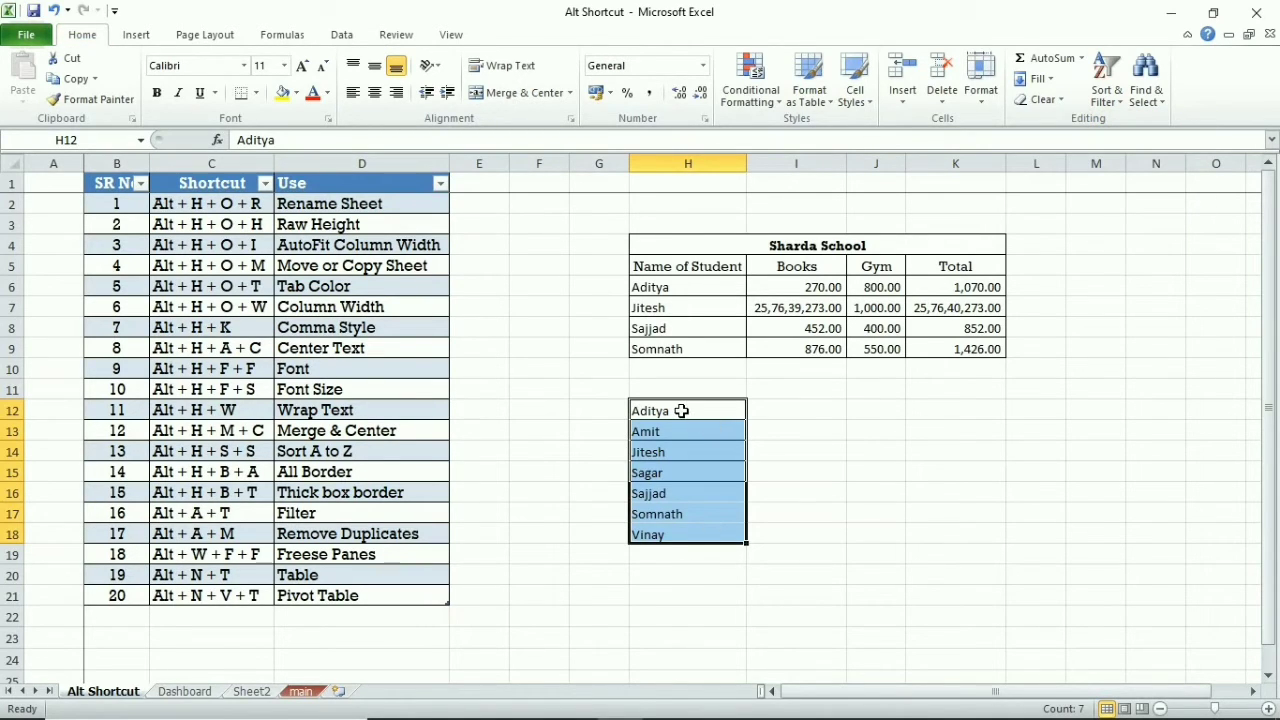
key(Delete)
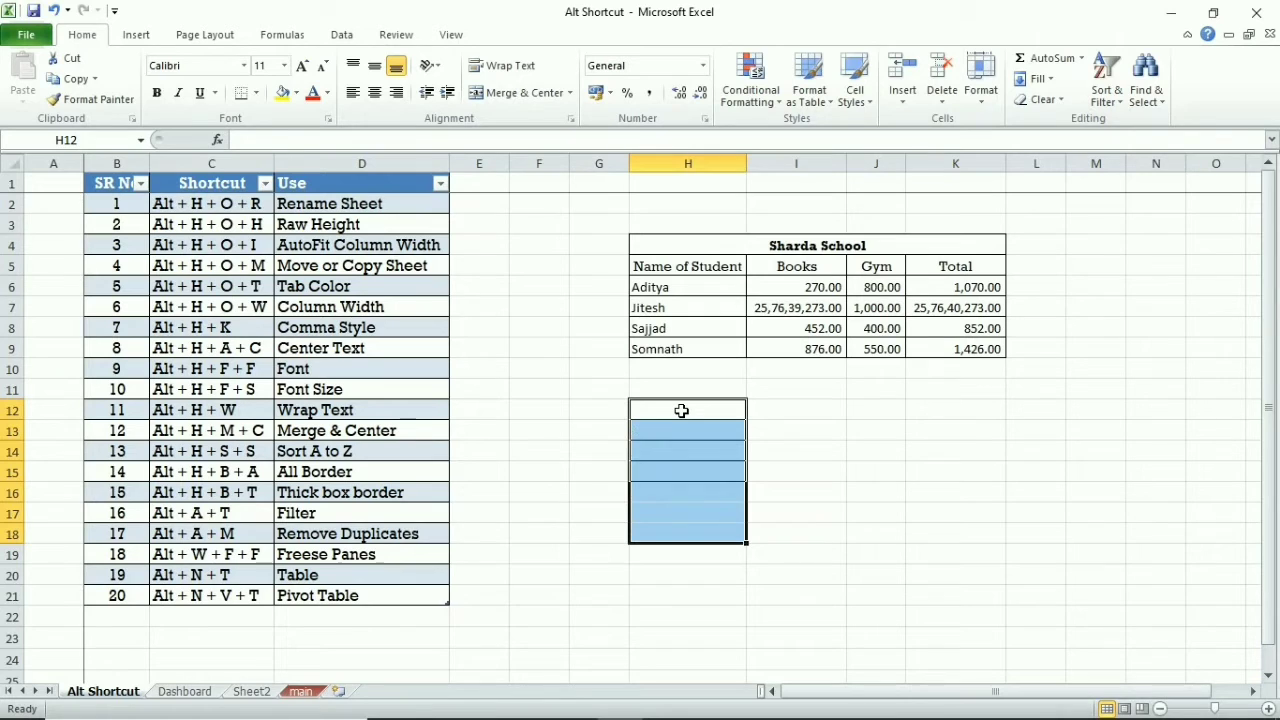
Step: Remove the borders from the Sharda School table H4:K9 with Alt+H+B+N
click(13, 471)
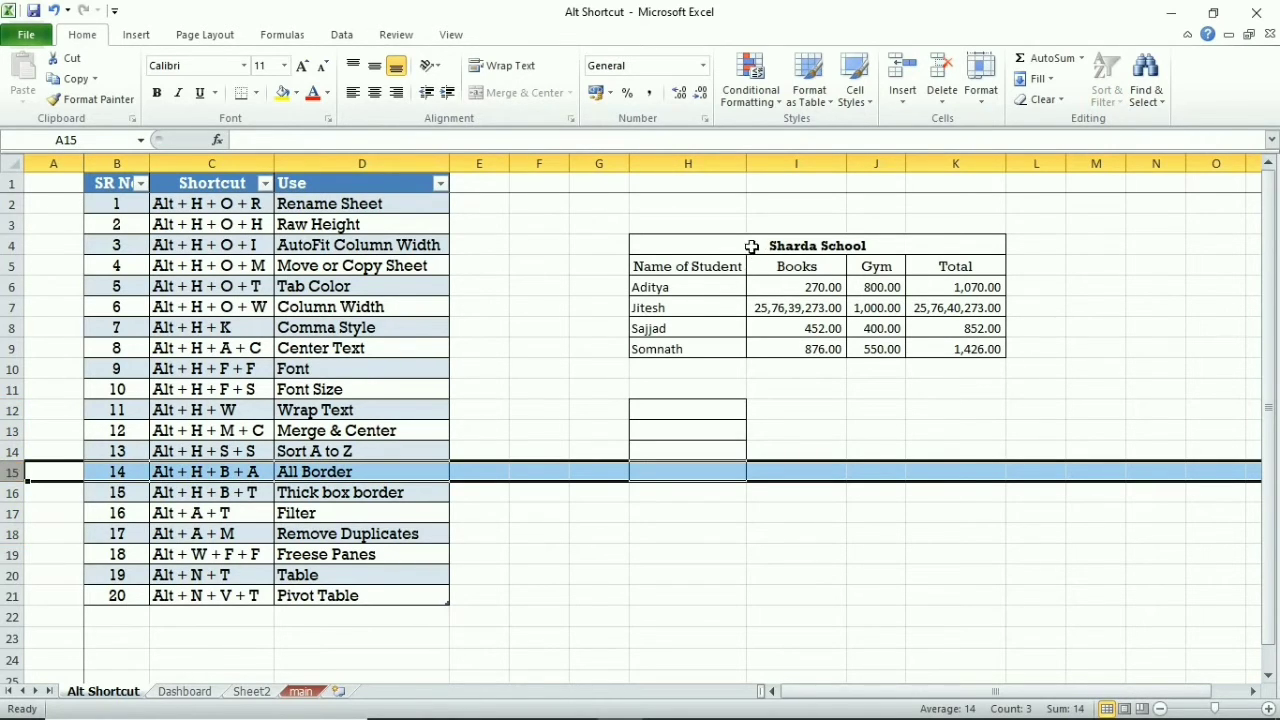
drag(754, 246, 760, 338)
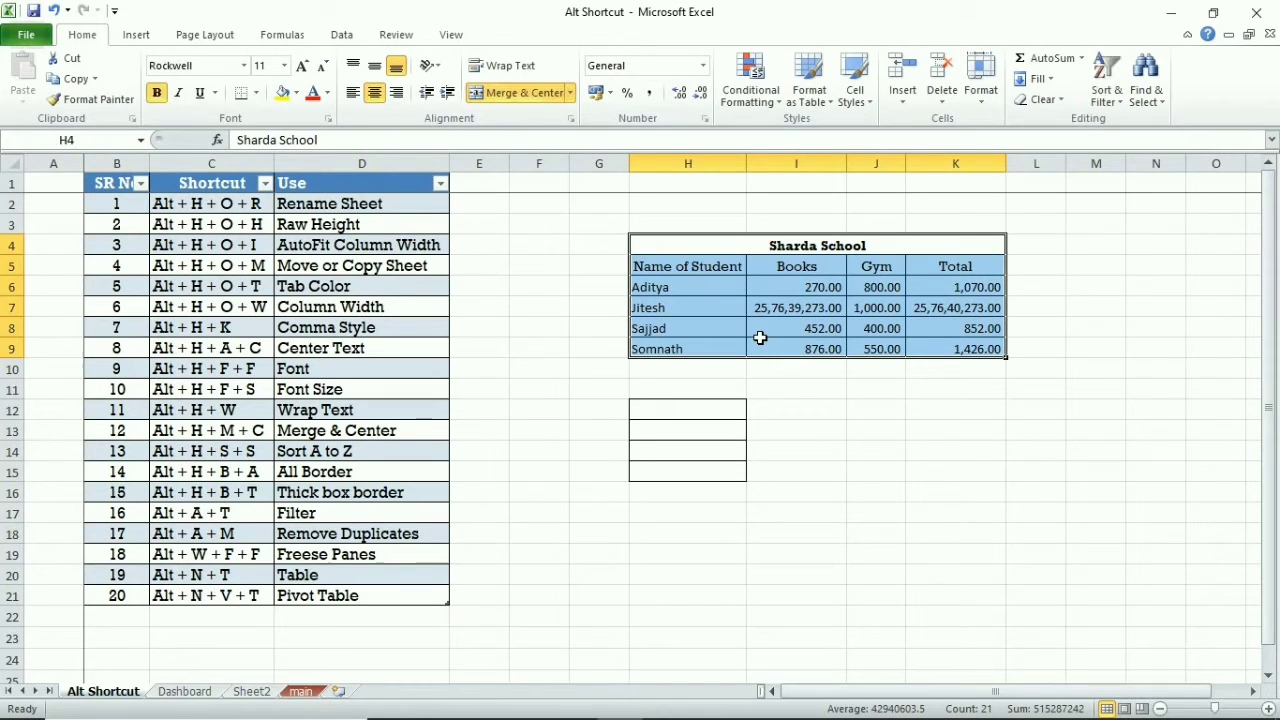
key(alt)
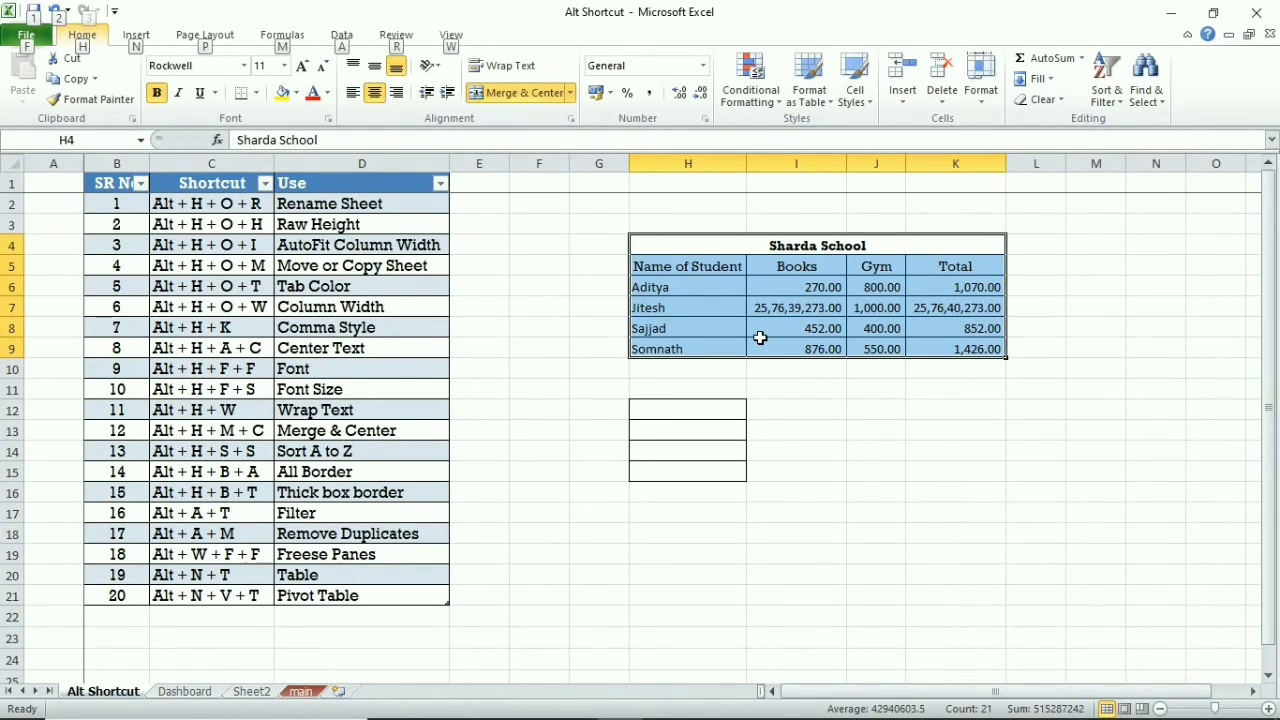
key(h)
key(b)
key(n)
click(789, 388)
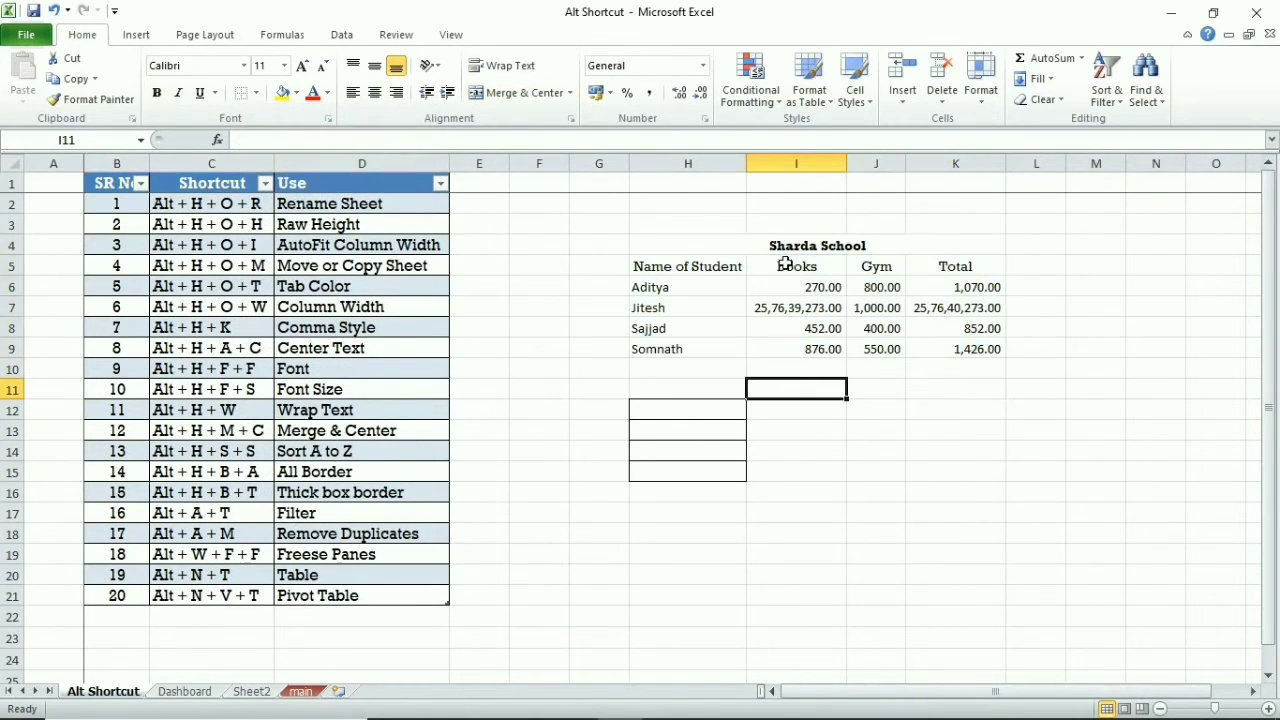
Step: Give every cell of H4:K9 all borders with Alt+H+B+A
drag(786, 245, 786, 350)
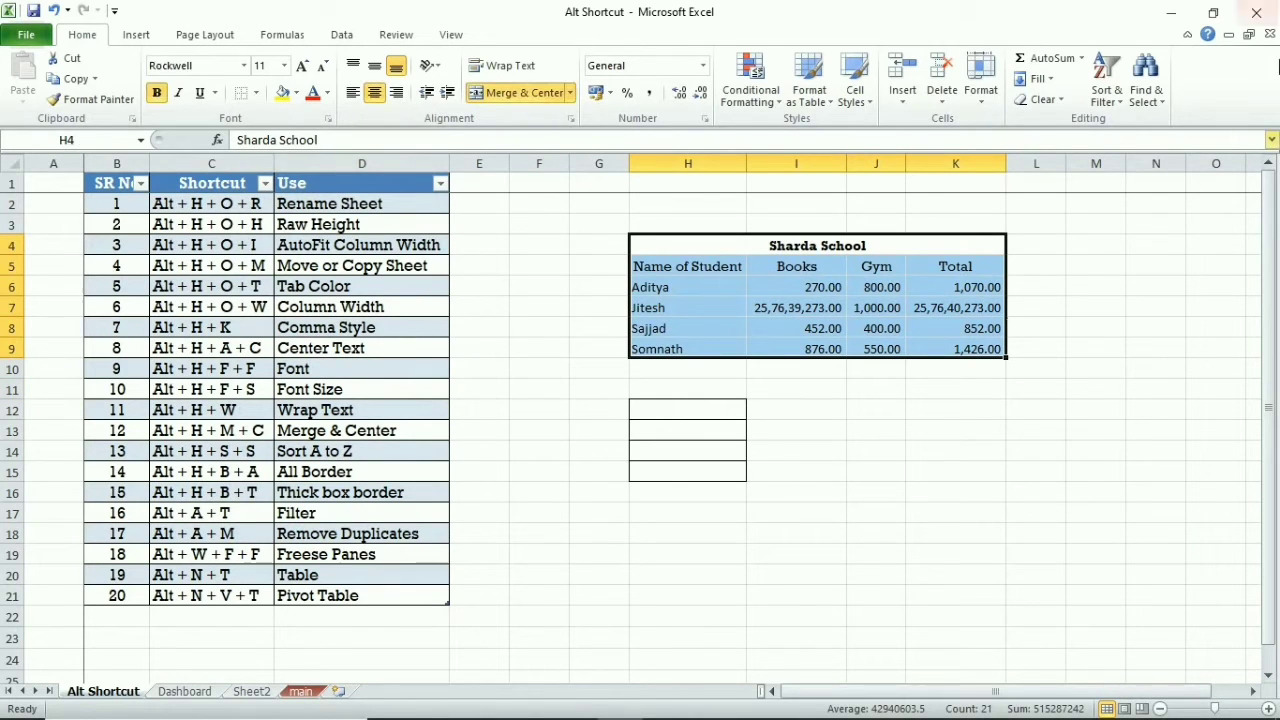
click(256, 93)
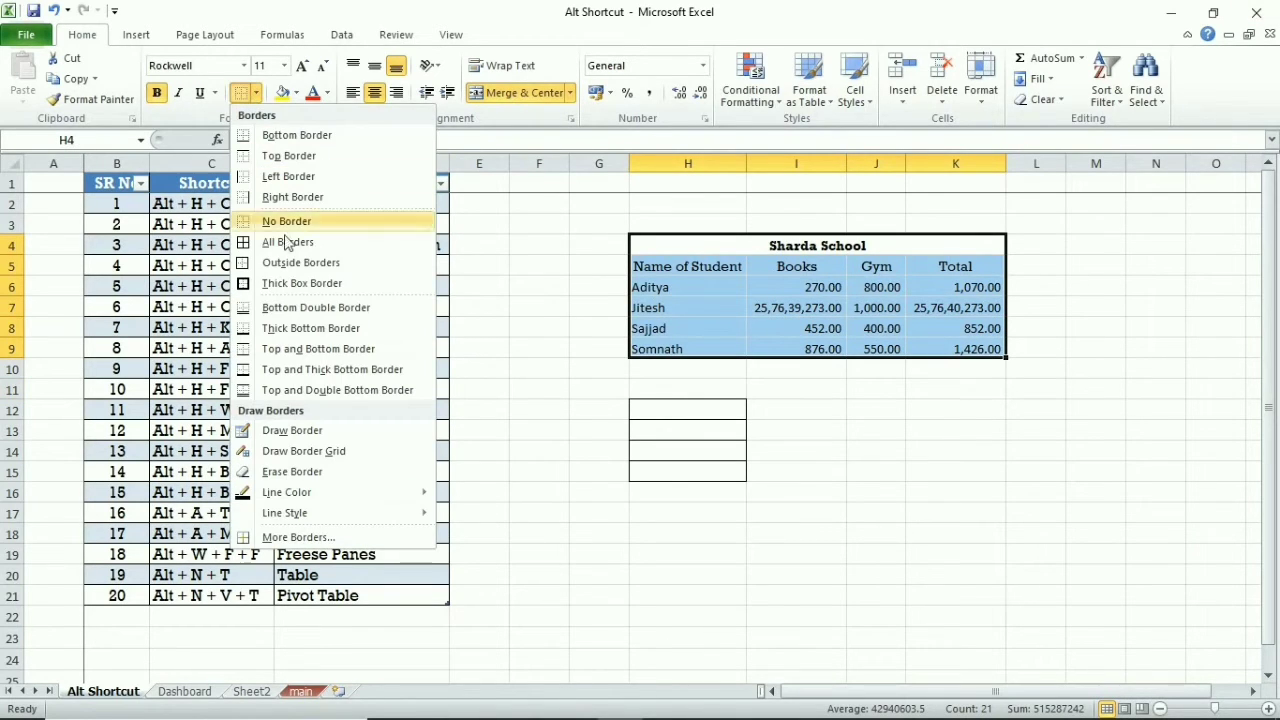
click(900, 477)
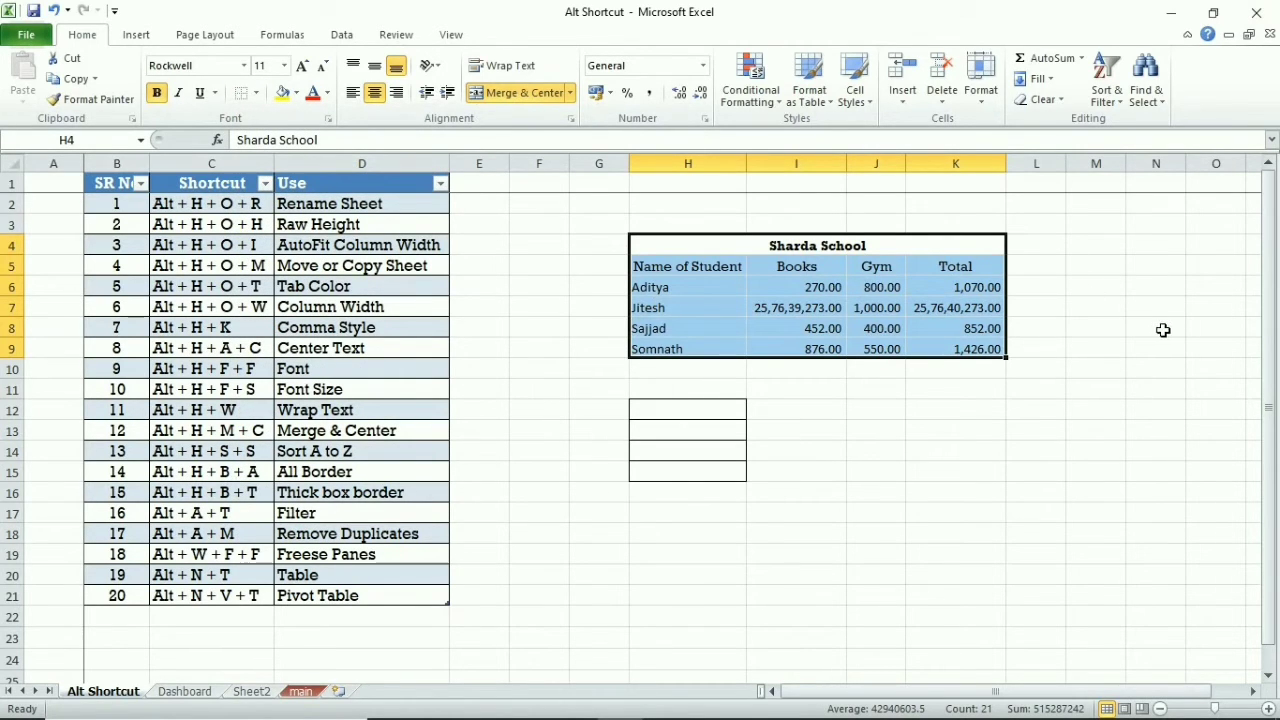
key(alt+h)
key(b)
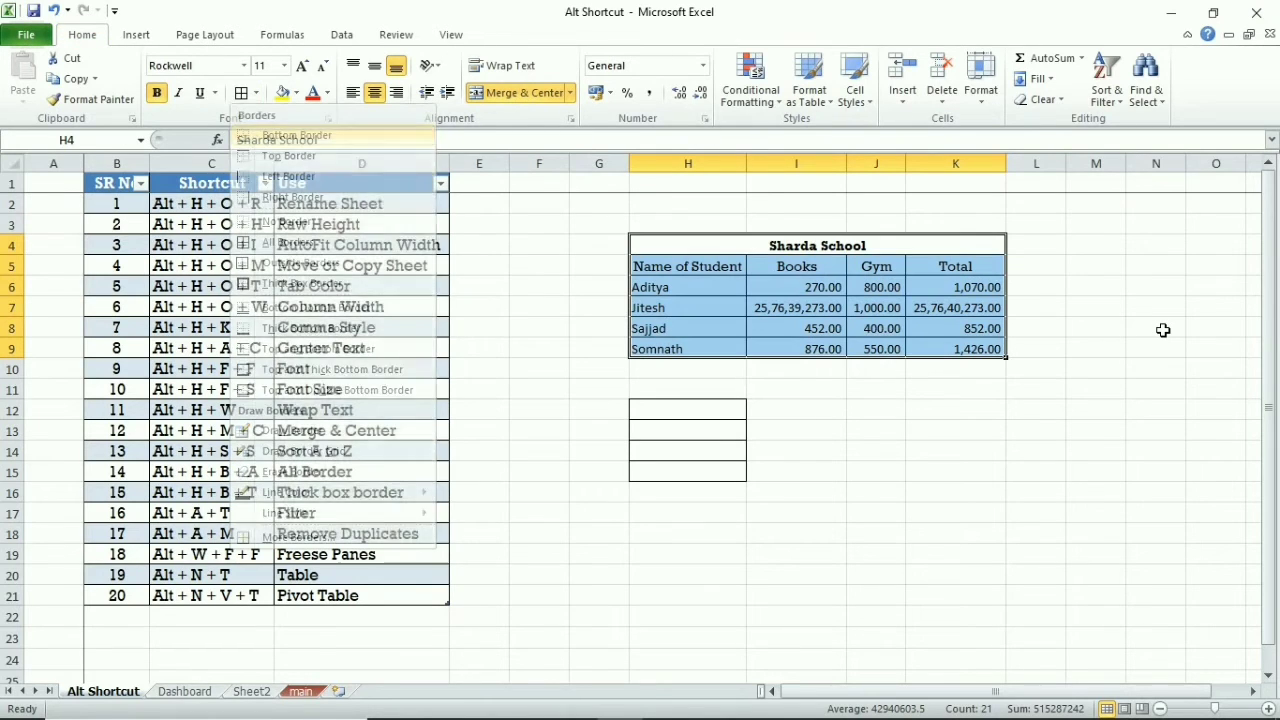
key(a)
click(915, 432)
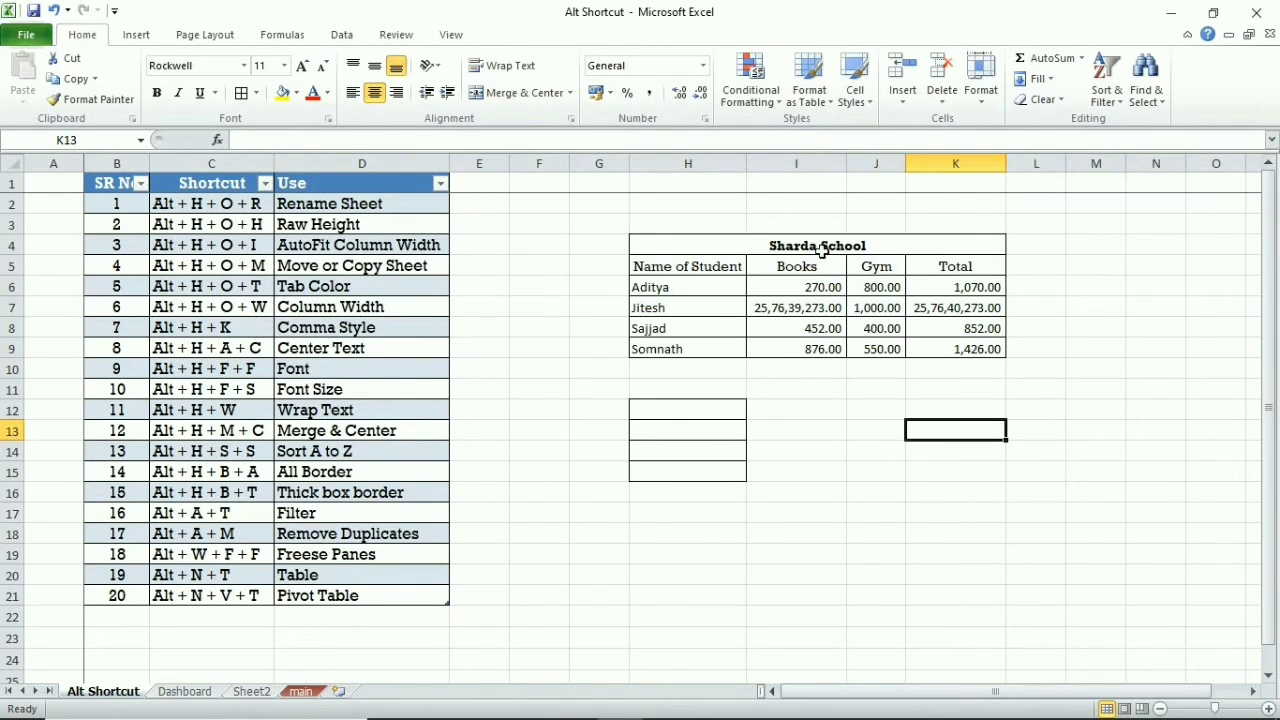
drag(820, 250, 817, 340)
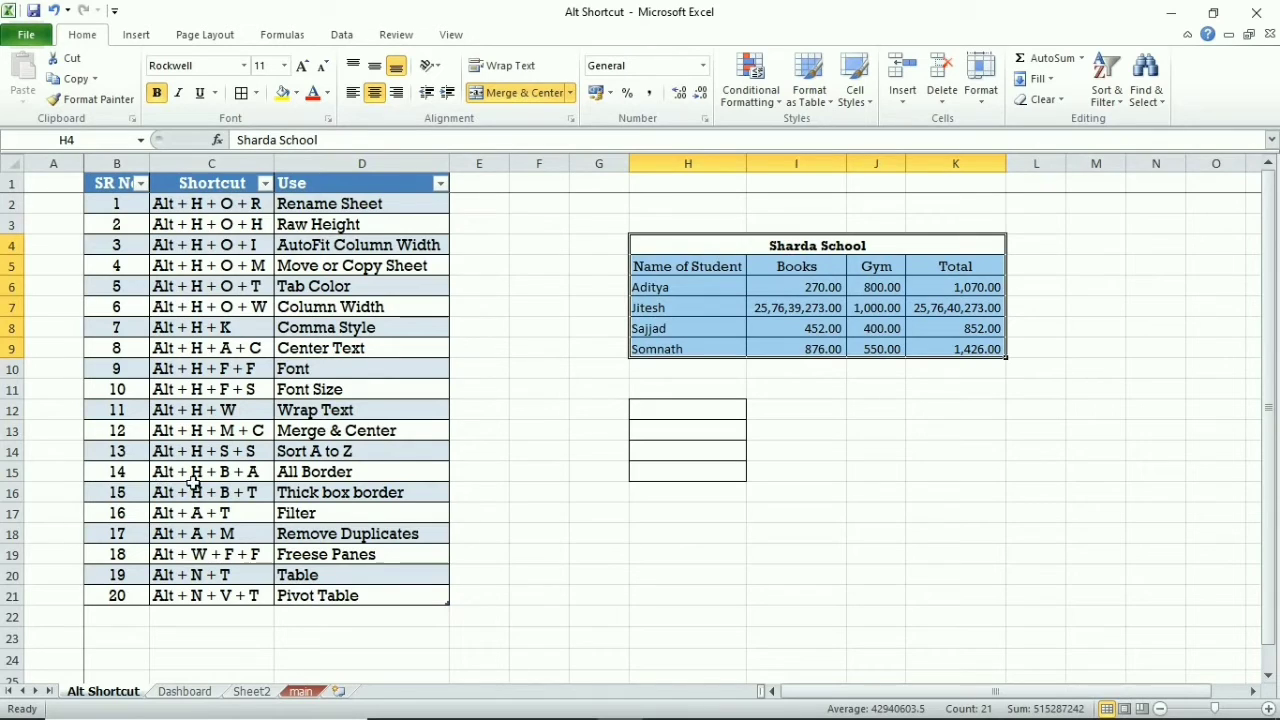
click(12, 492)
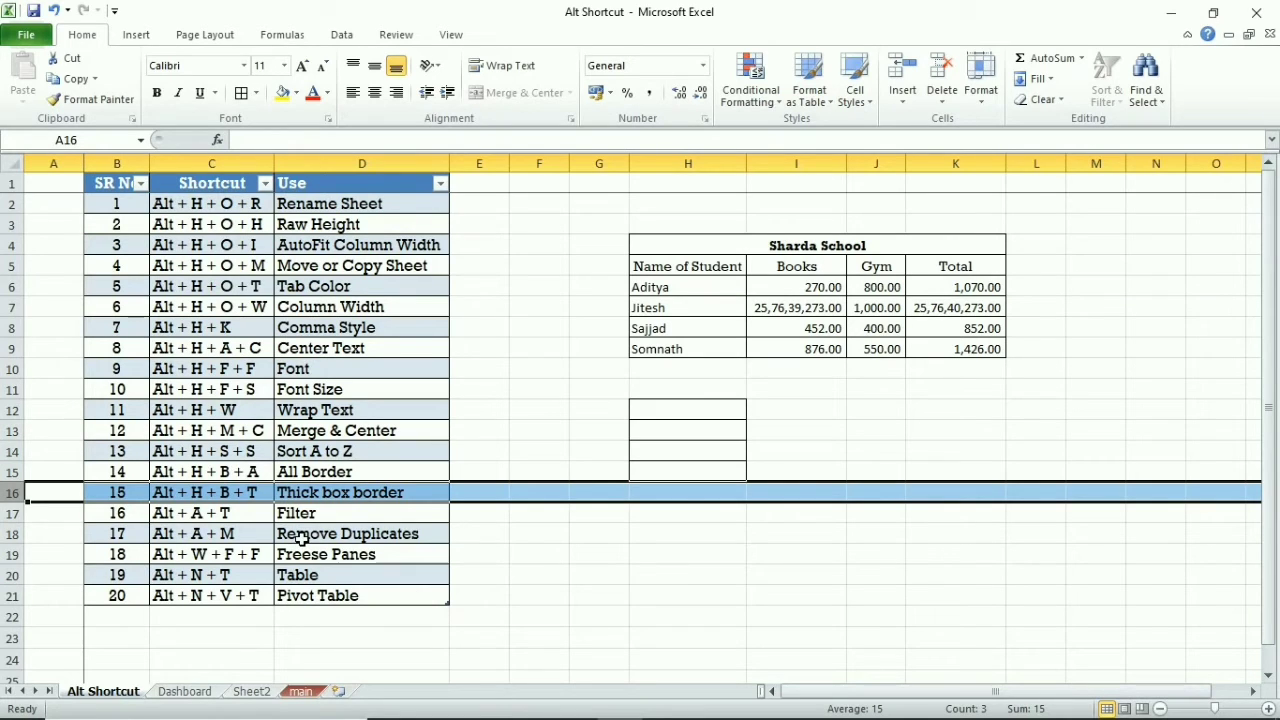
Step: Apply a thick box border to the merged Sharda School title cell H4
click(820, 232)
click(810, 251)
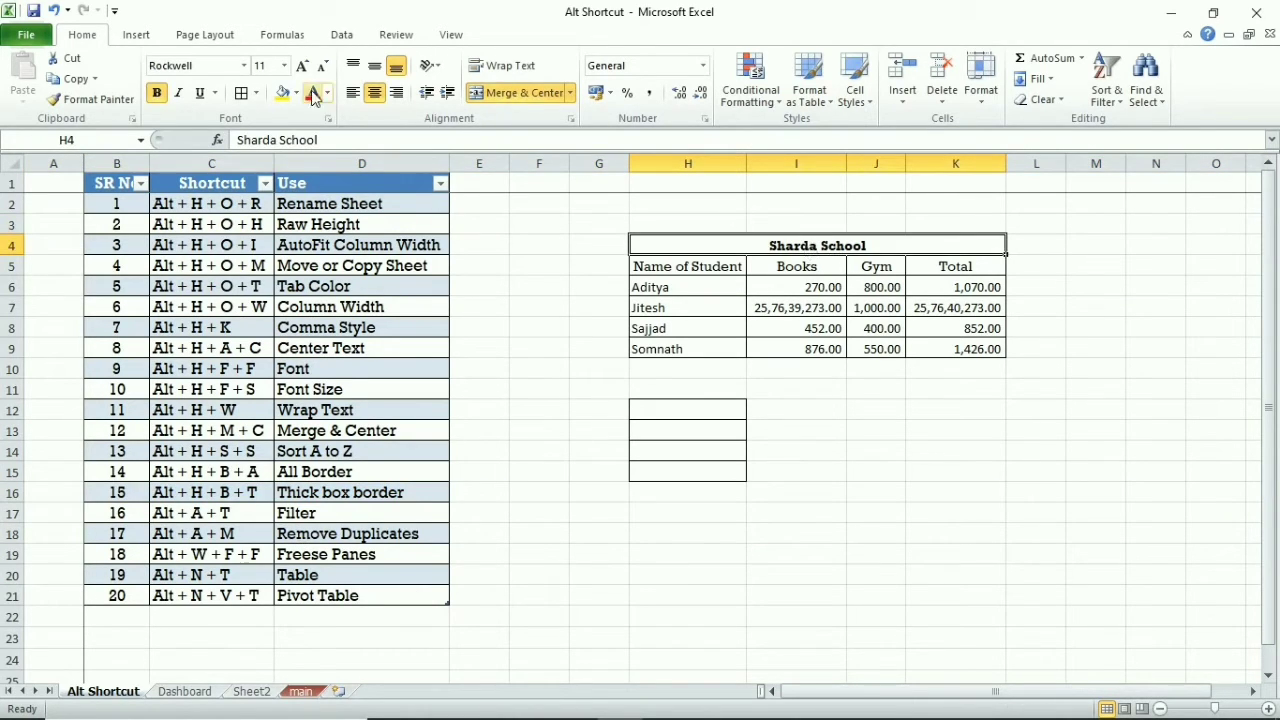
click(258, 93)
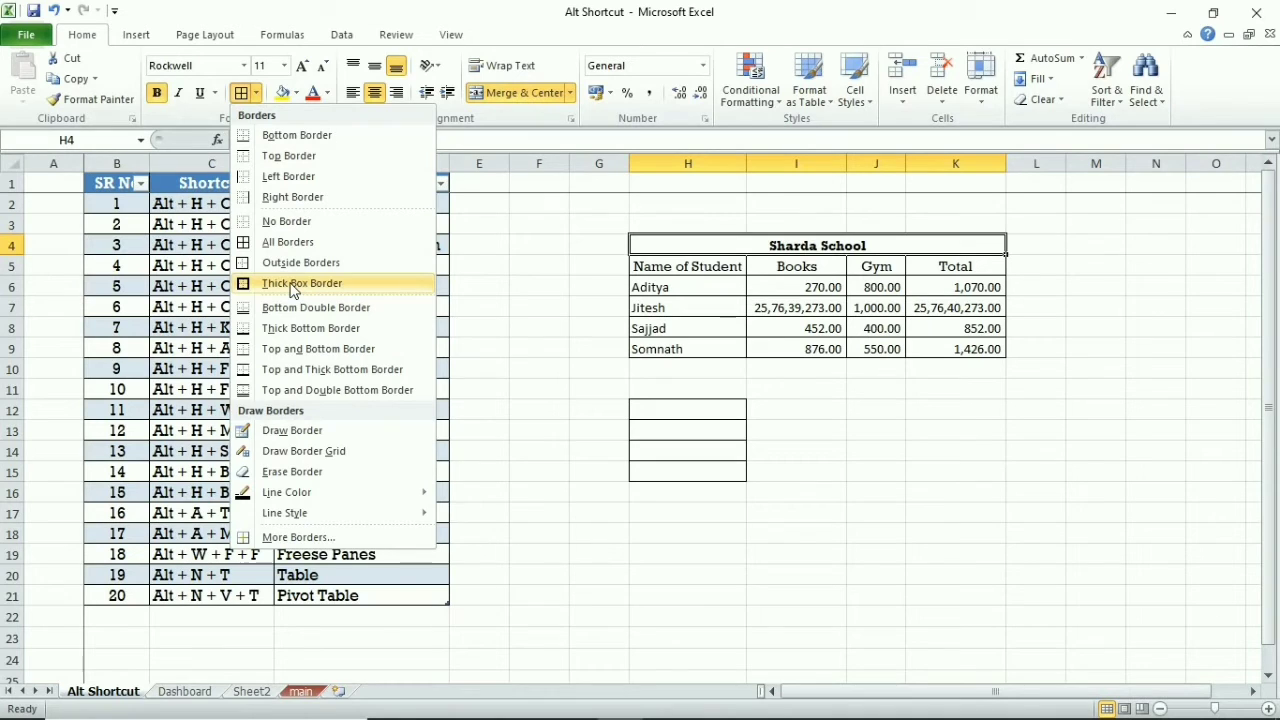
key(Escape)
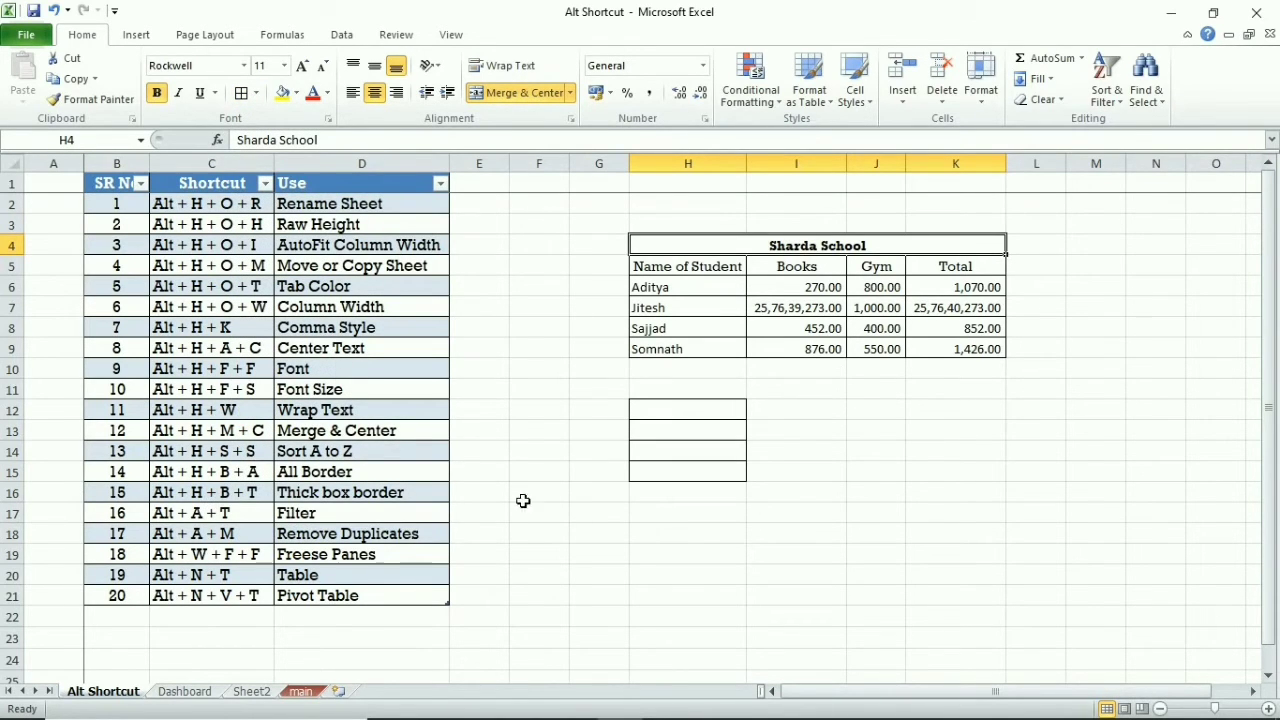
key(alt)
key(h)
key(b)
key(Escape)
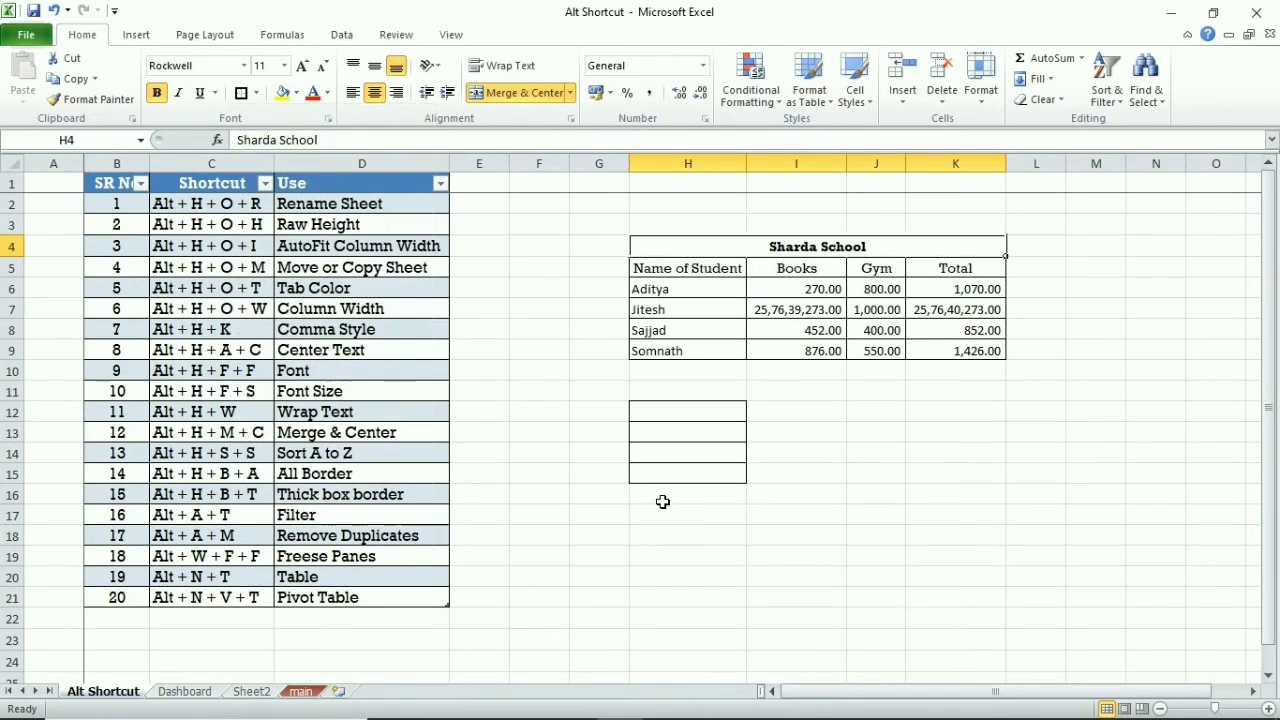
key(Left)
key(Left)
key(Left)
key(Down)
key(Down)
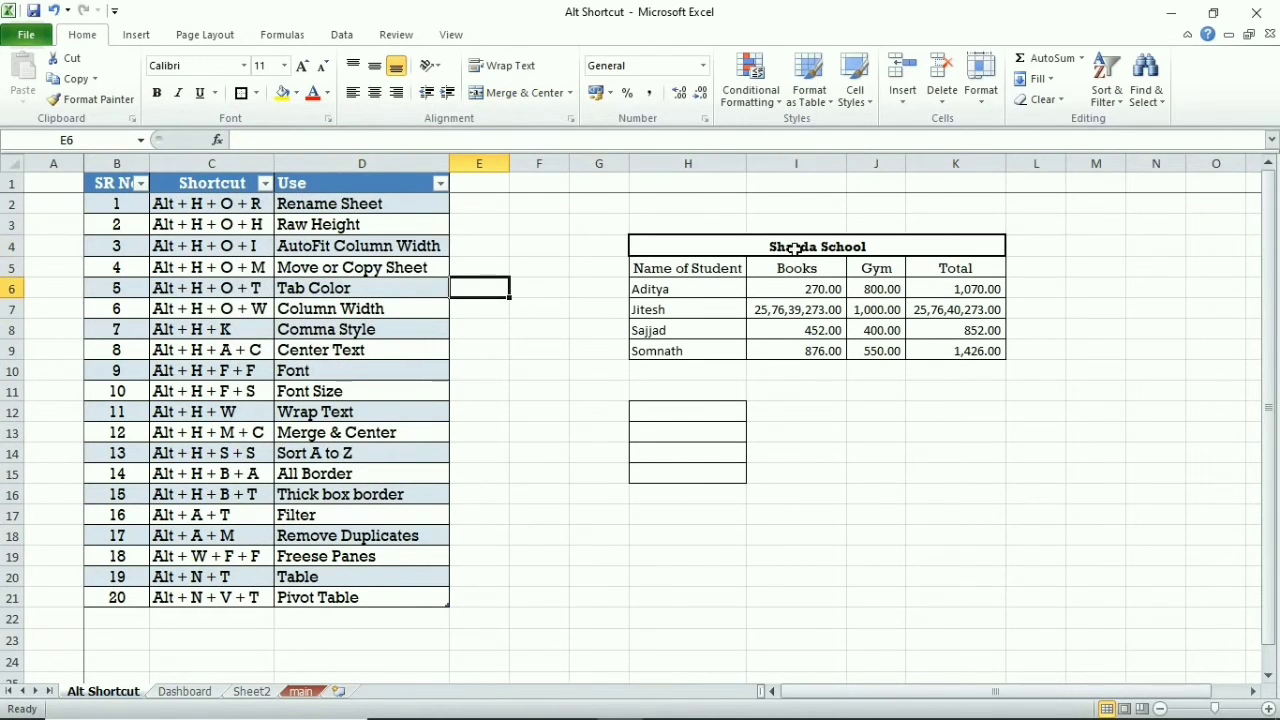
Step: Put a thick box border around the whole table H4:K9
drag(795, 249, 788, 352)
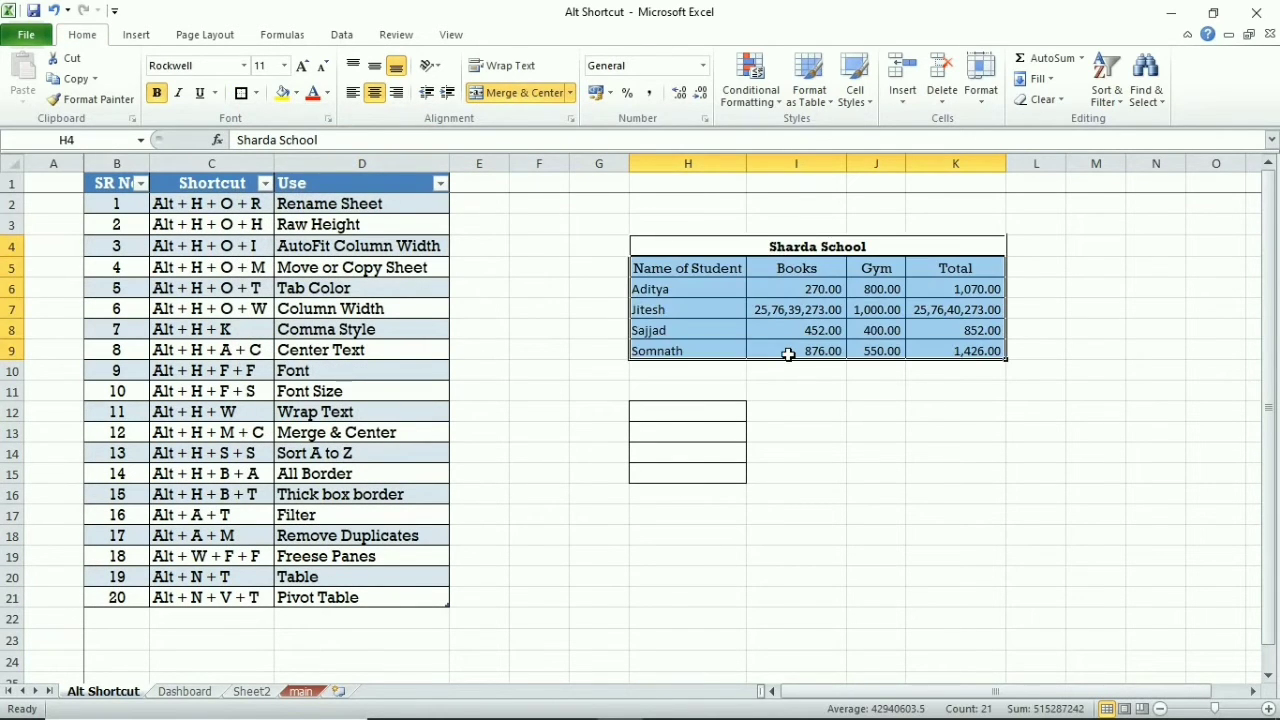
key(alt)
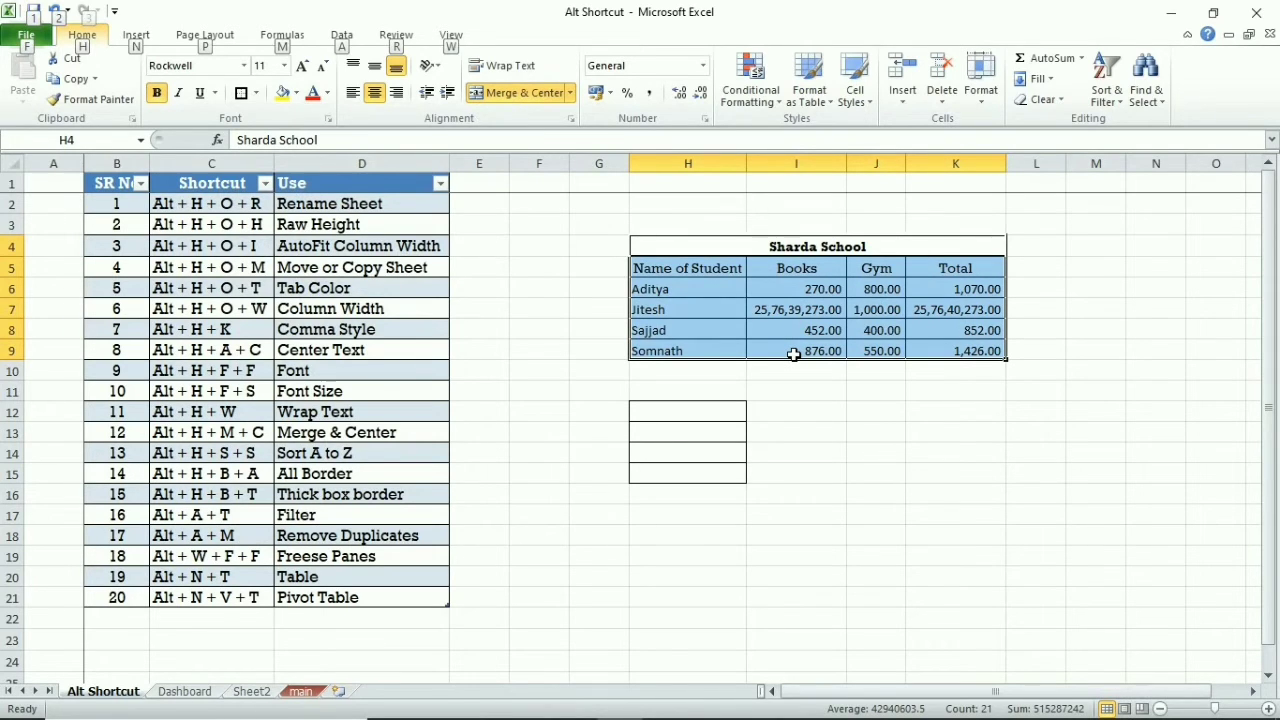
key(h)
click(850, 418)
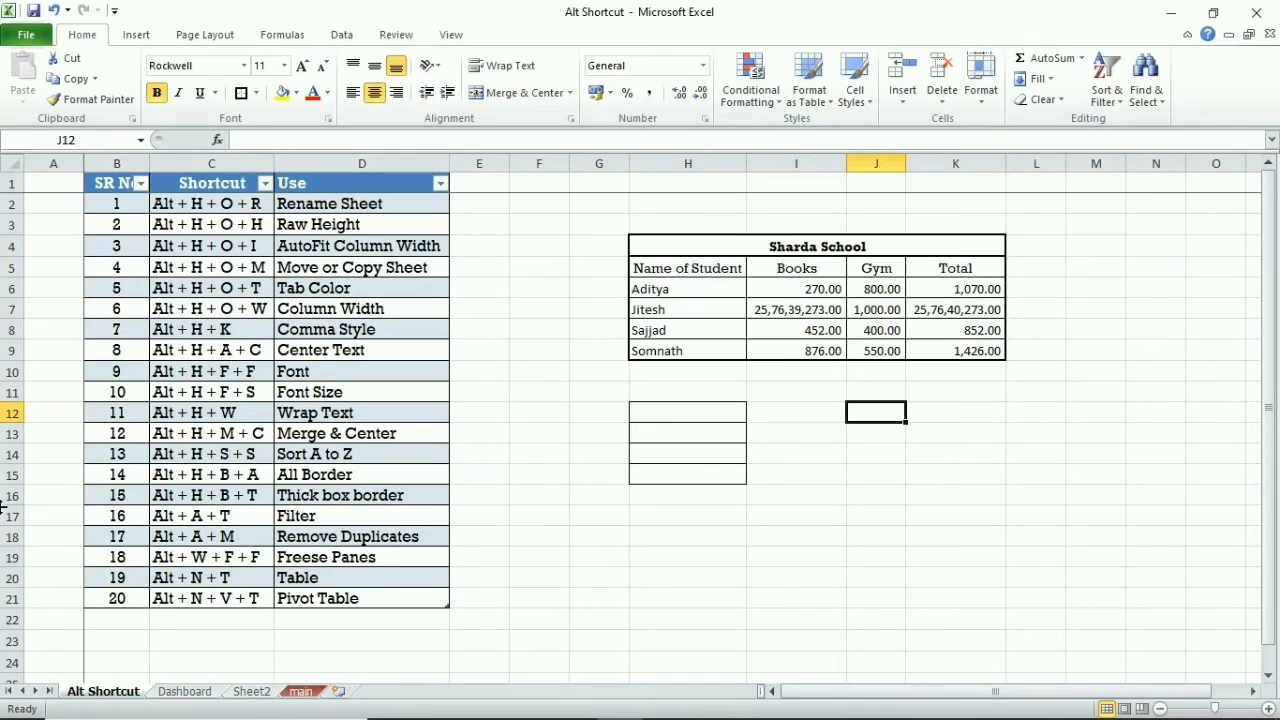
click(10, 496)
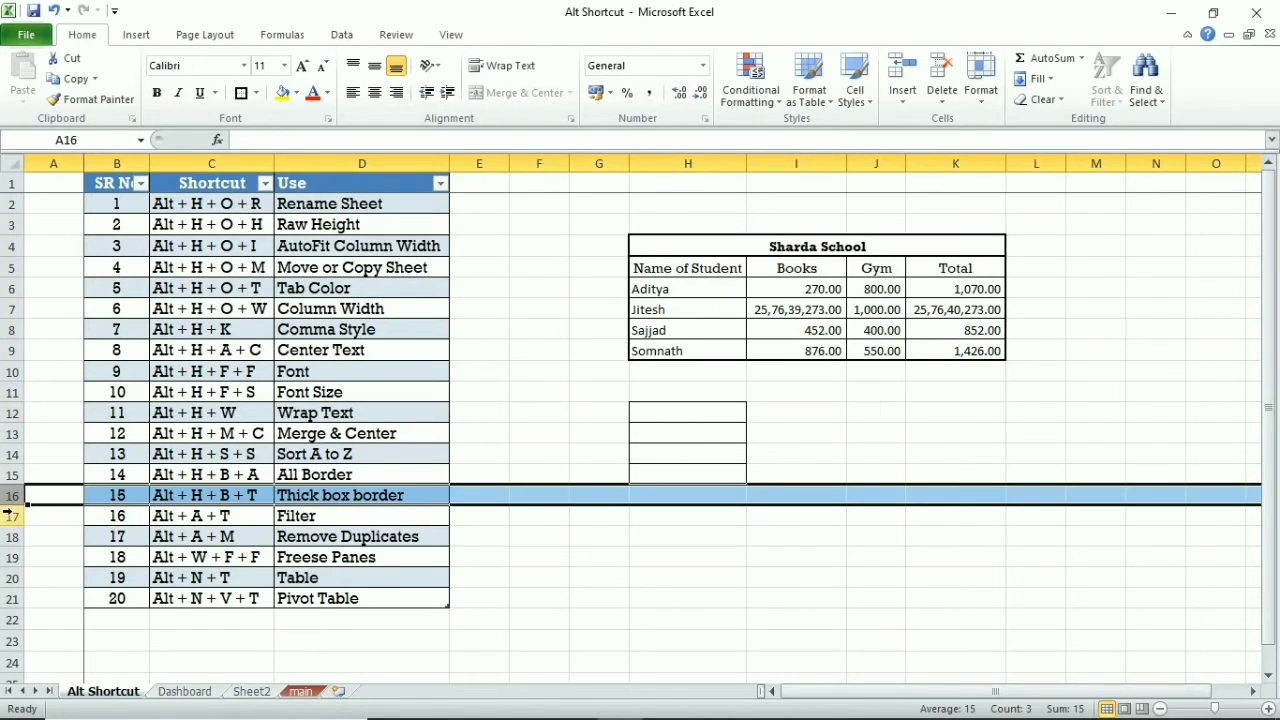
Step: Toggle filtering on H5:K9 with Alt+A+T, ending with dropdowns on Name of Student, Books, Gym, Total
click(6, 517)
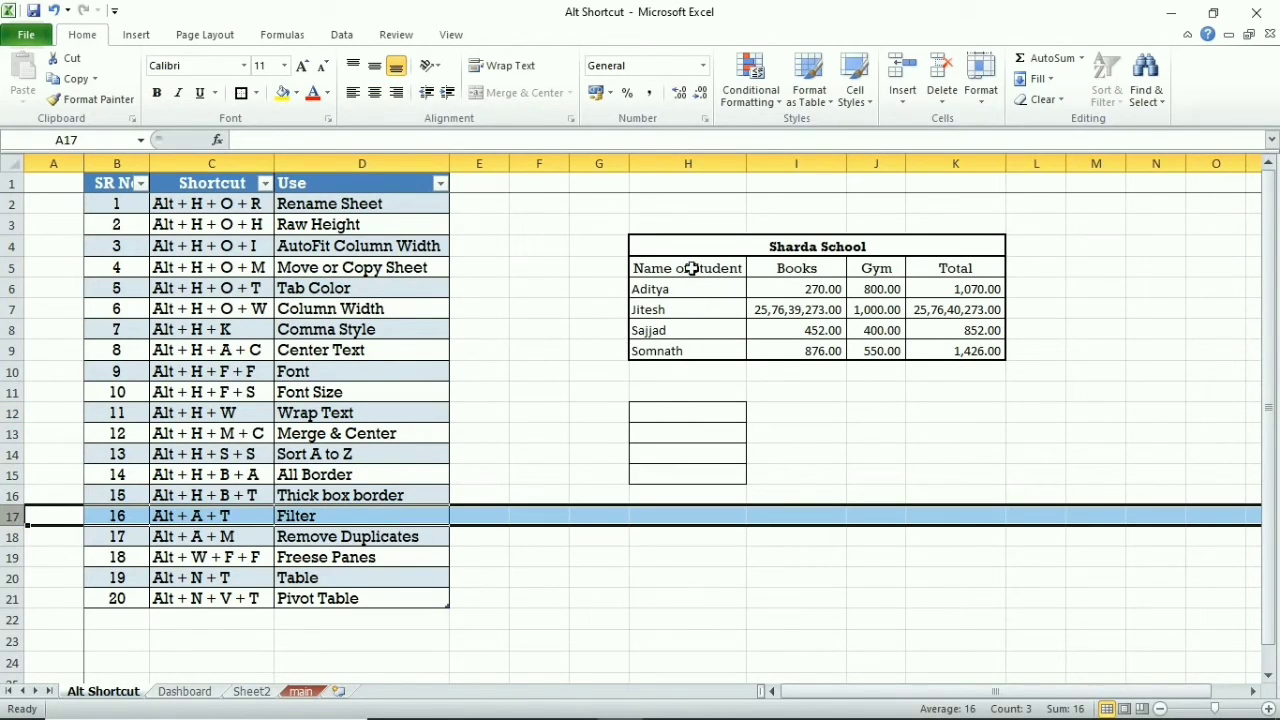
drag(683, 268, 985, 344)
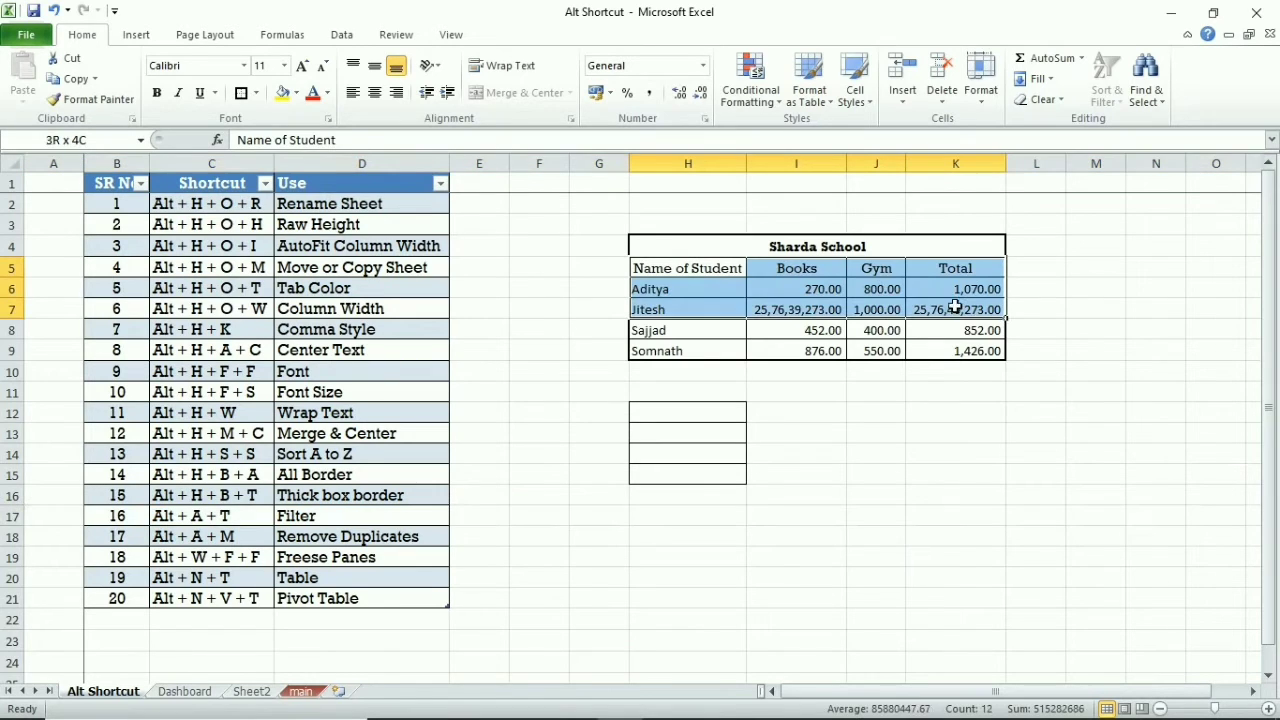
click(350, 38)
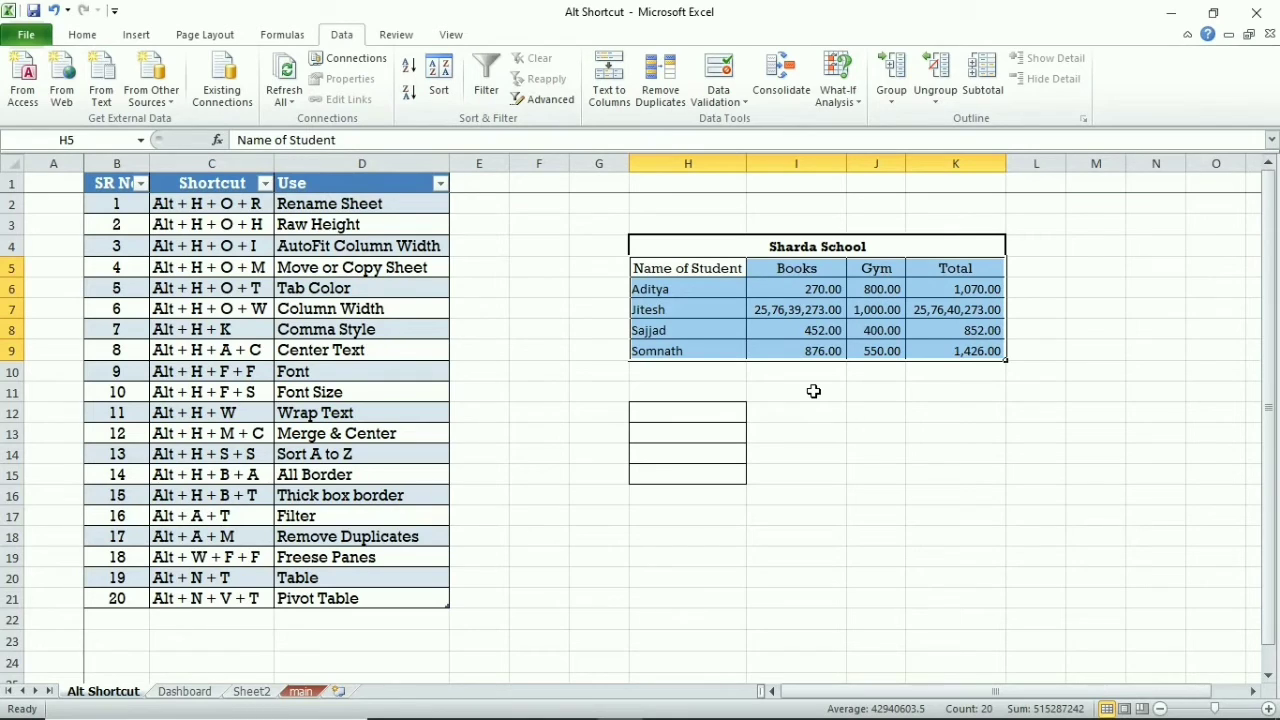
key(alt+a)
key(t)
click(856, 404)
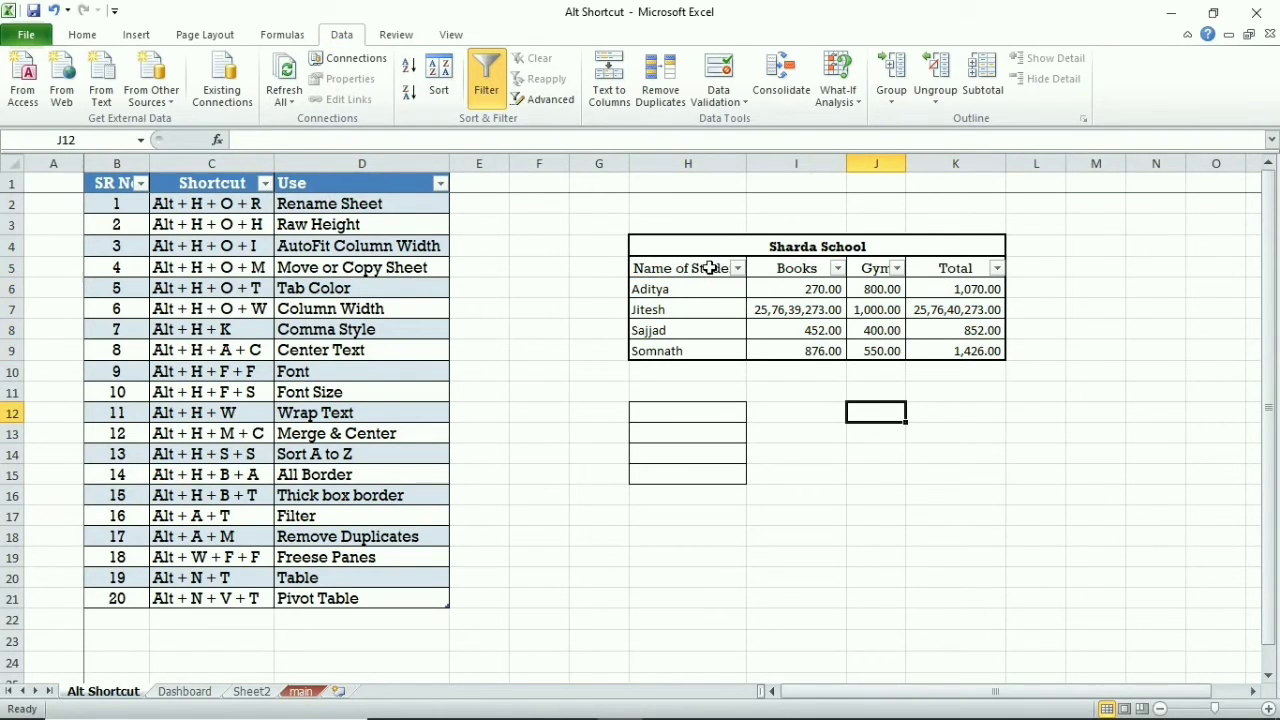
click(708, 268)
drag(708, 268, 954, 350)
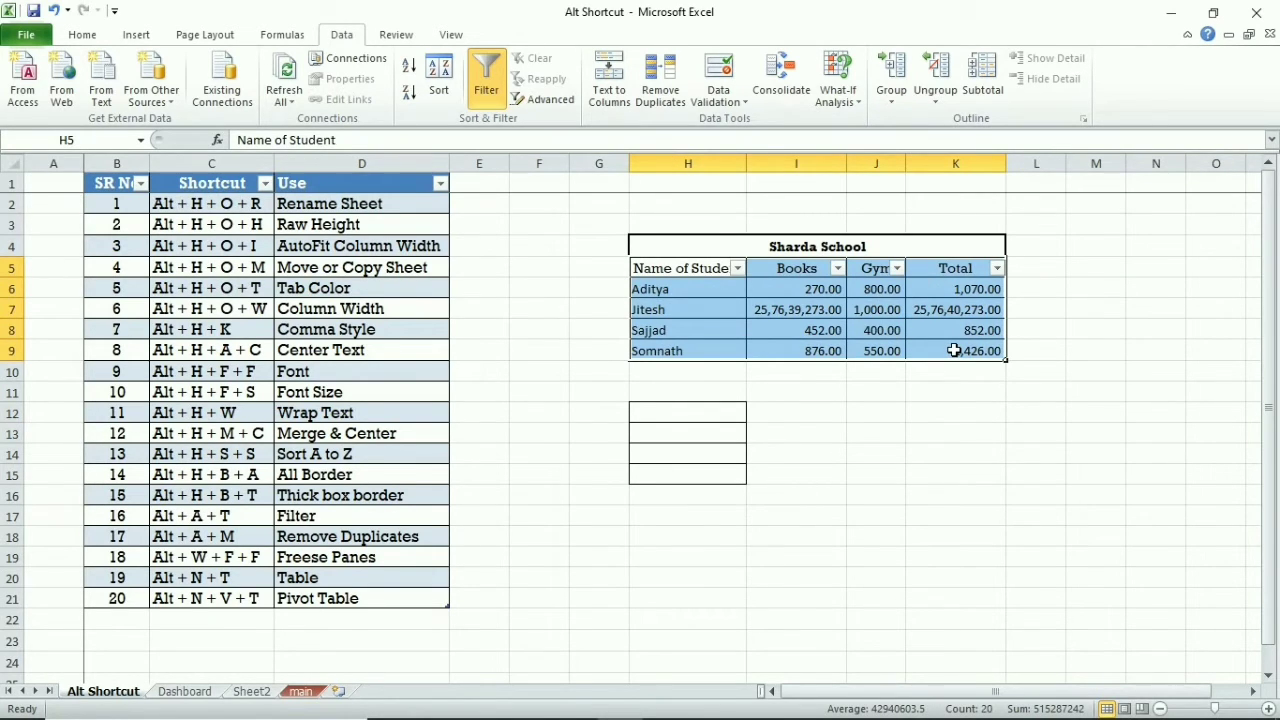
key(alt+a)
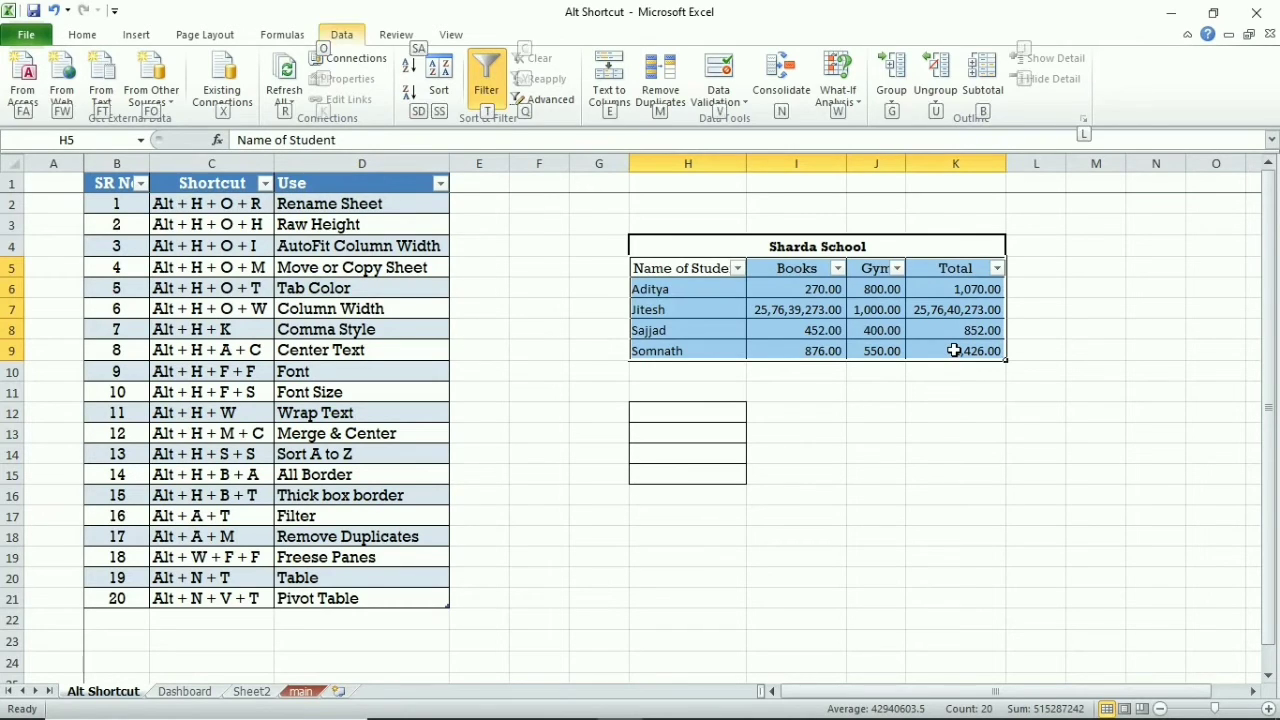
key(t)
key(alt+a)
key(t)
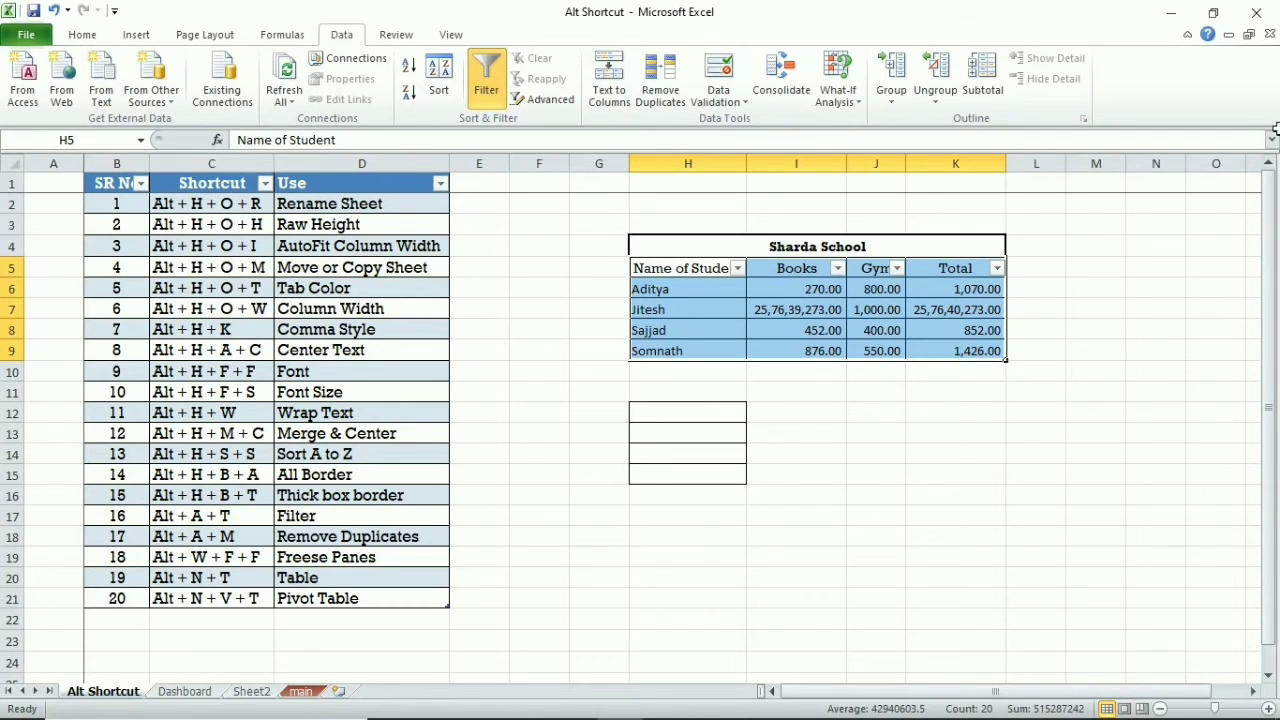
Step: Copy the student names H6:H9 into H12:H15
click(6, 538)
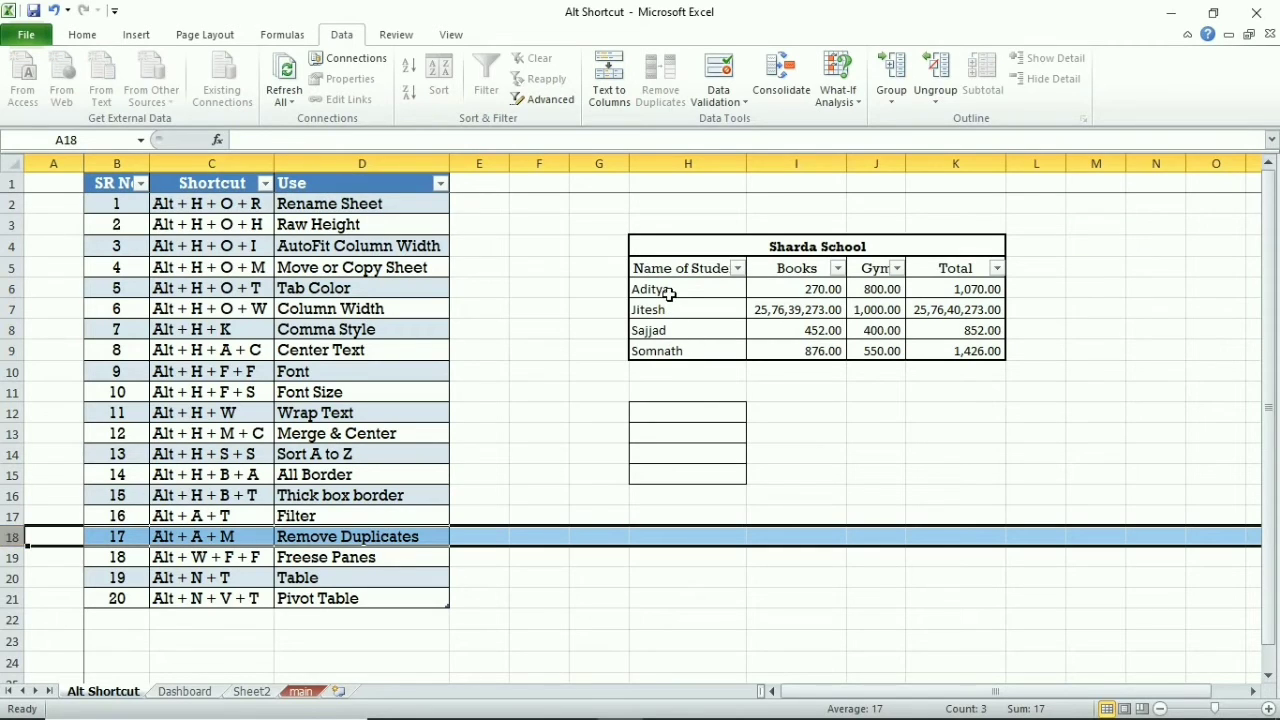
drag(669, 294, 667, 350)
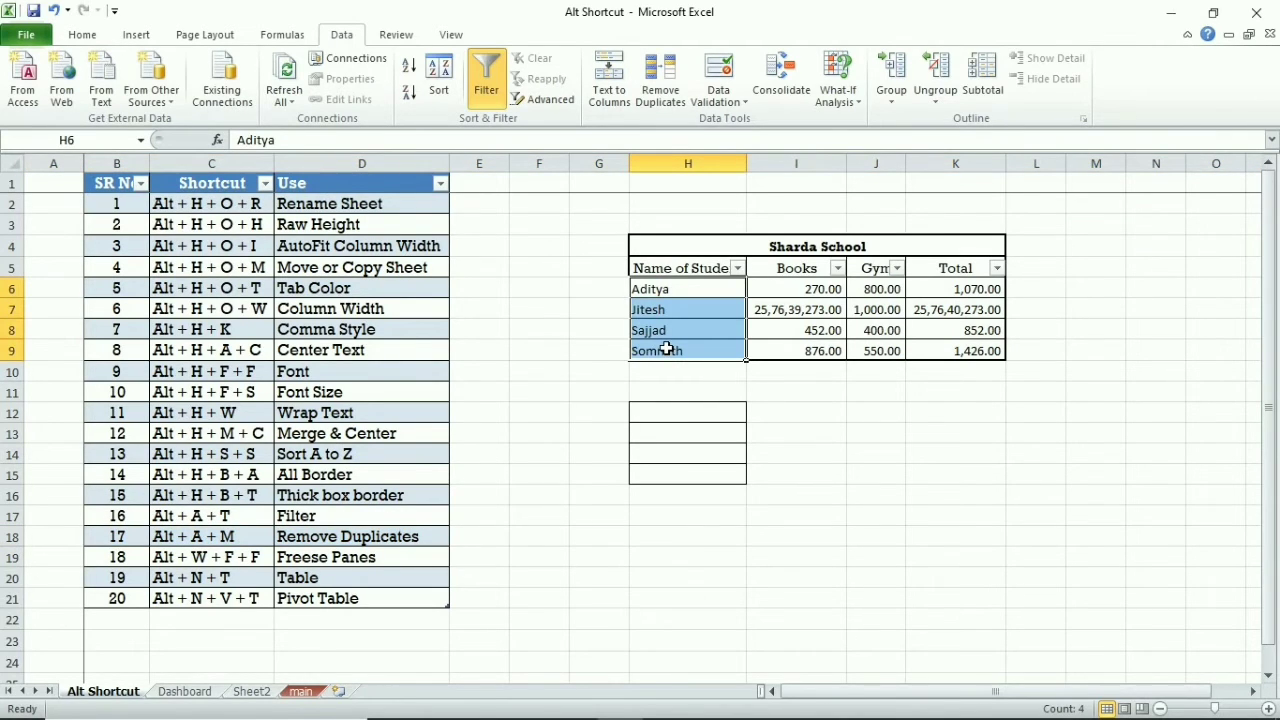
key(ctrl+c)
click(674, 410)
key(ctrl+v)
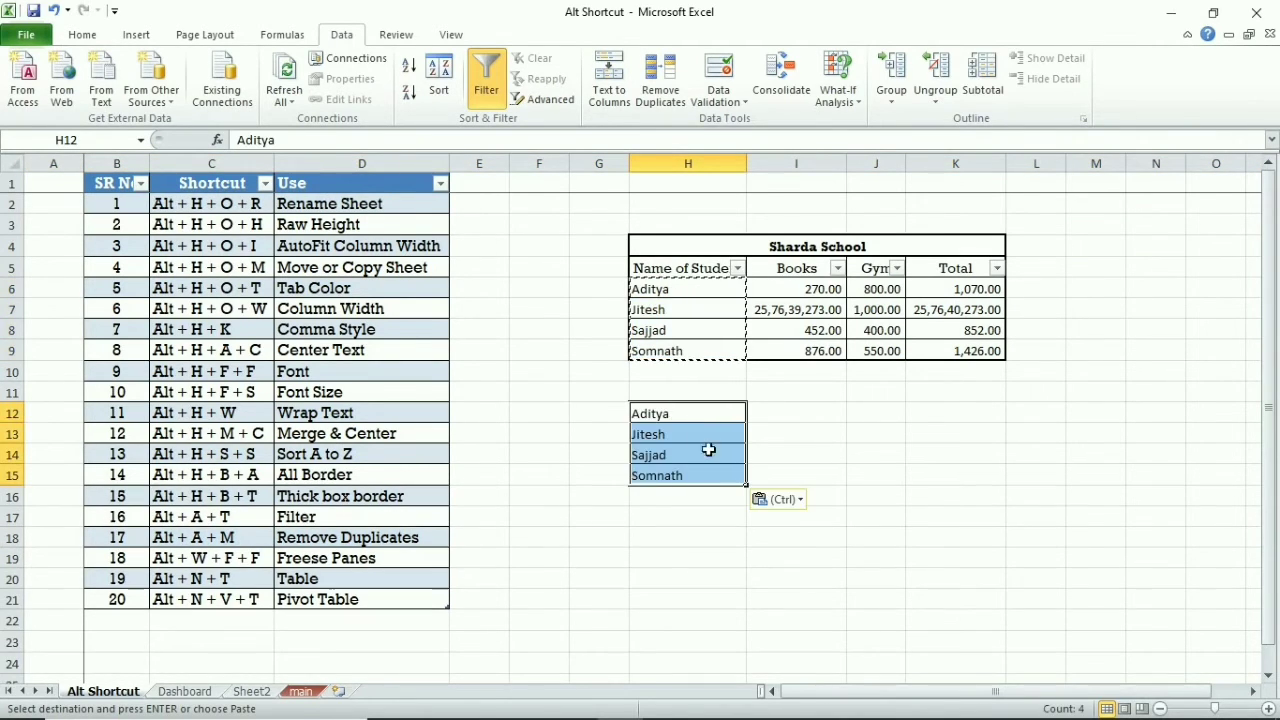
click(668, 496)
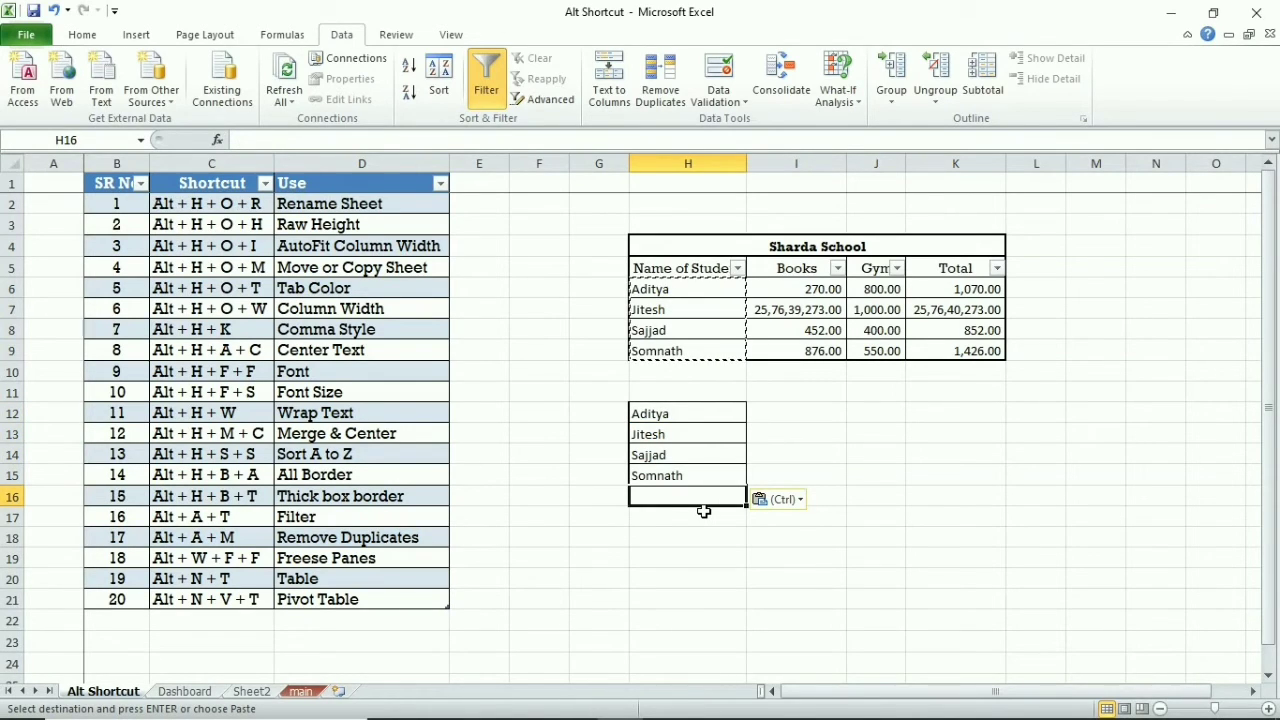
Step: Add repeated names Somnath and Aditya in H16:H17 and select the name list
text(somnath)
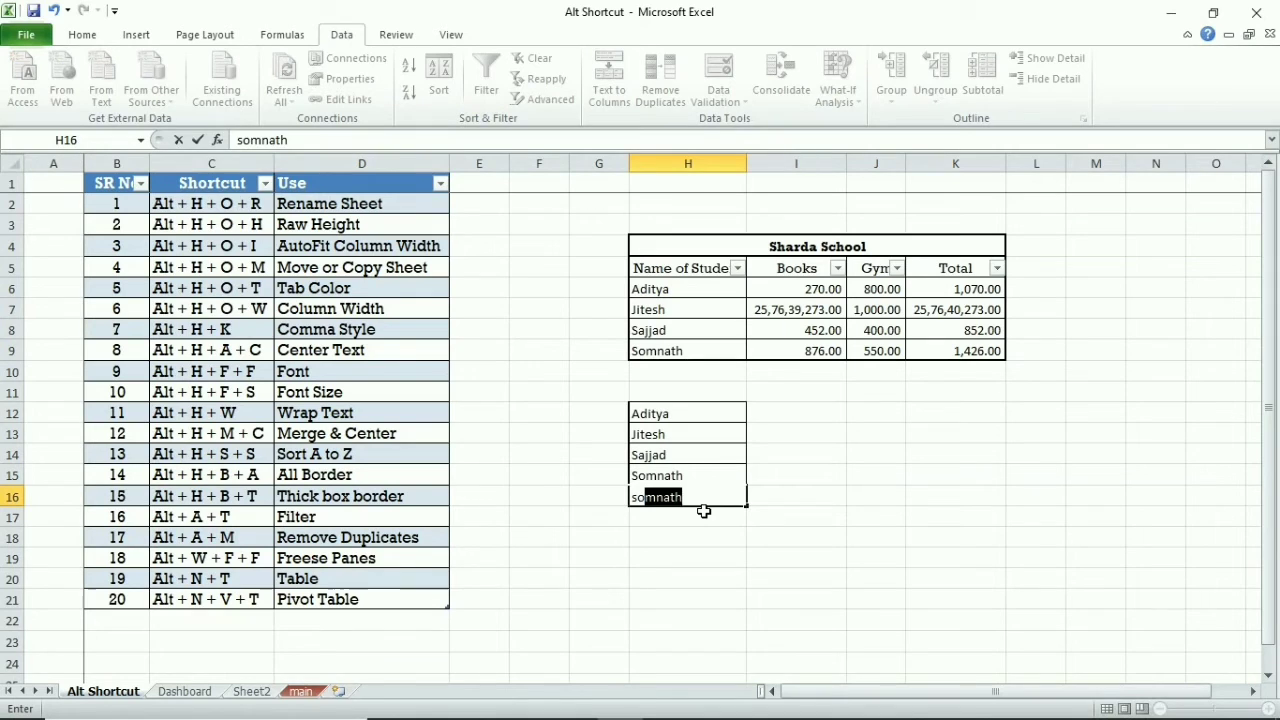
key(Return)
text(ad)
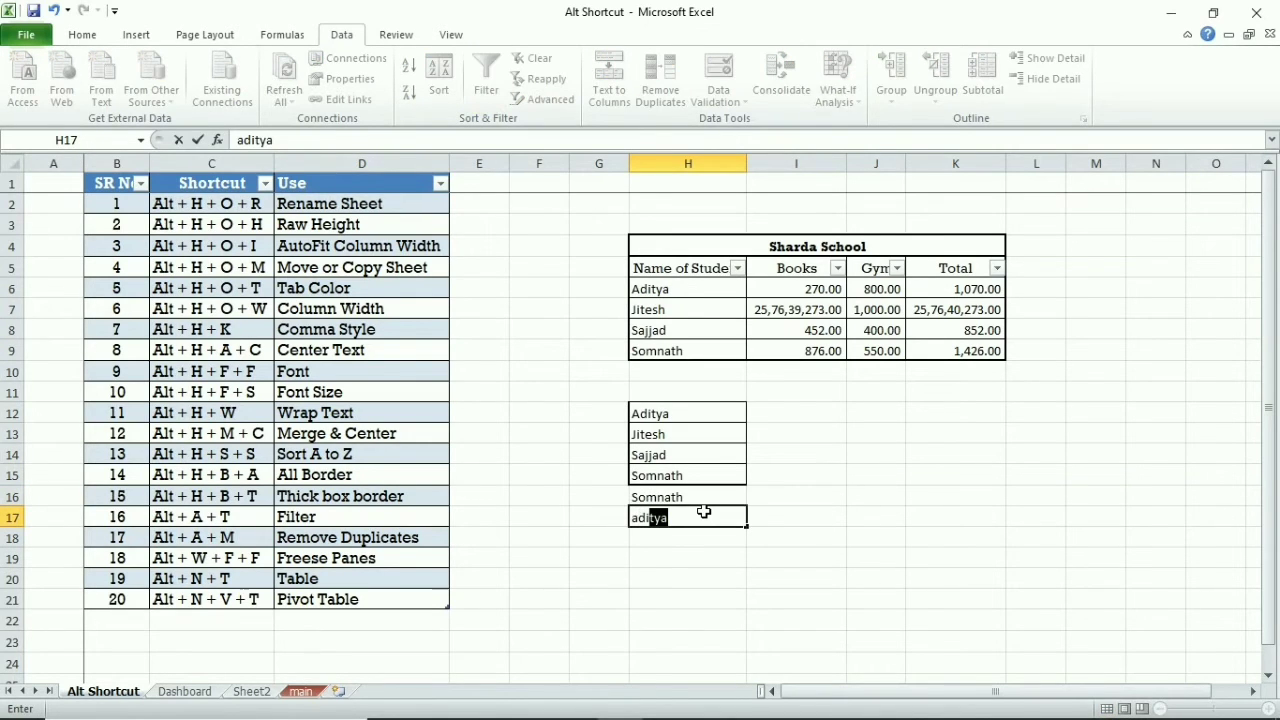
key(Return)
key(Up)
key(Up)
key(Up)
key(Up)
key(Up)
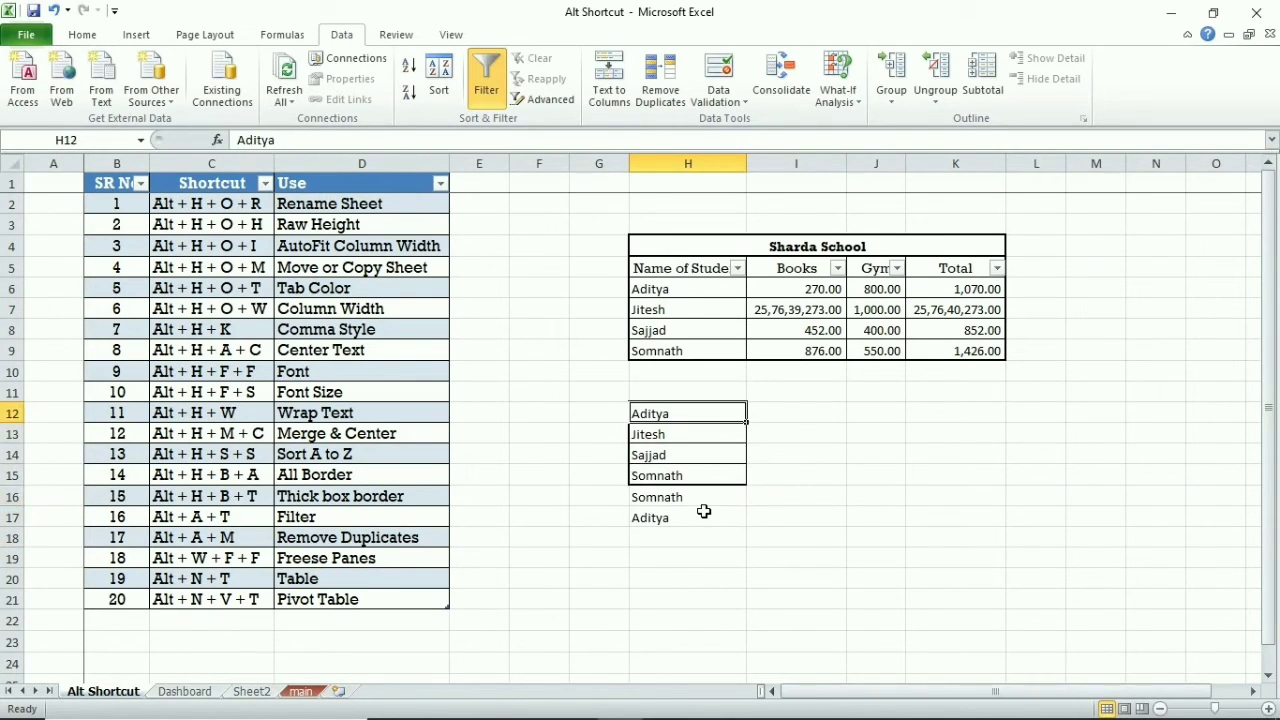
key(shift+Down)
key(shift+Down)
key(shift+Down)
key(shift+Down)
key(shift+Down)
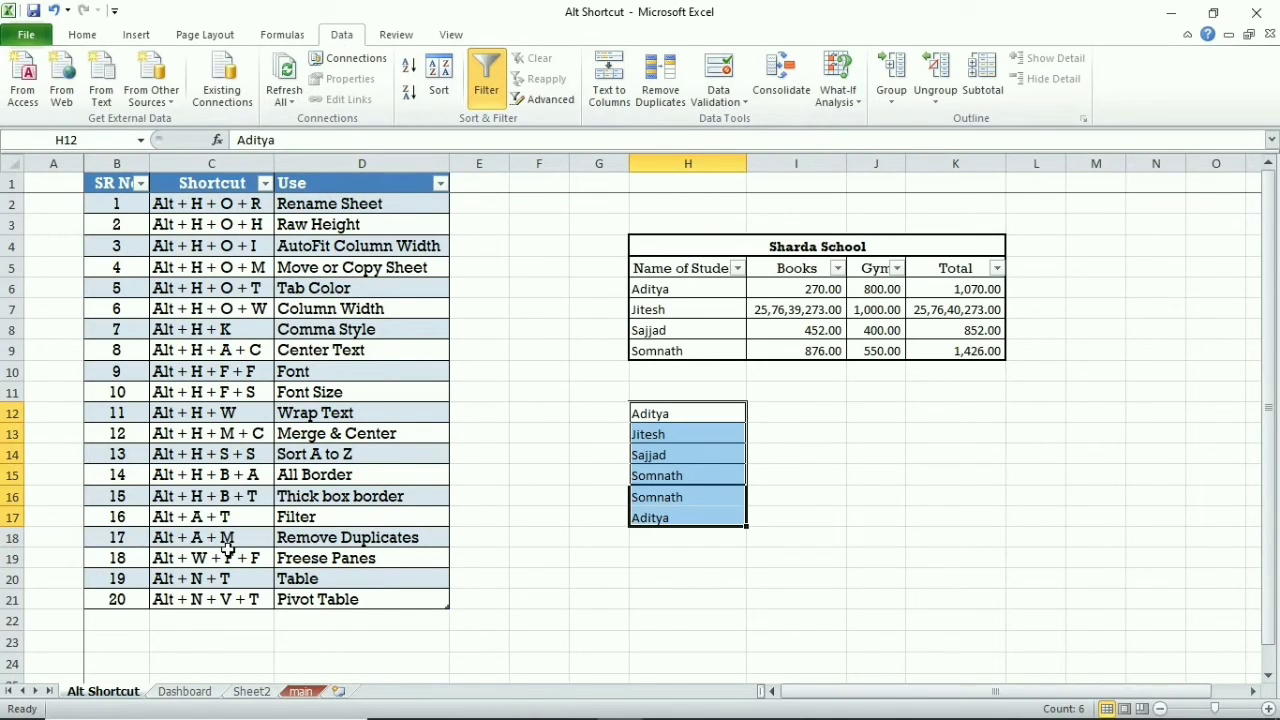
Step: Run Remove Duplicates (Alt+A+M) on Column H, leaving Aditya, Jitesh, Sajjad and Somnath
key(alt)
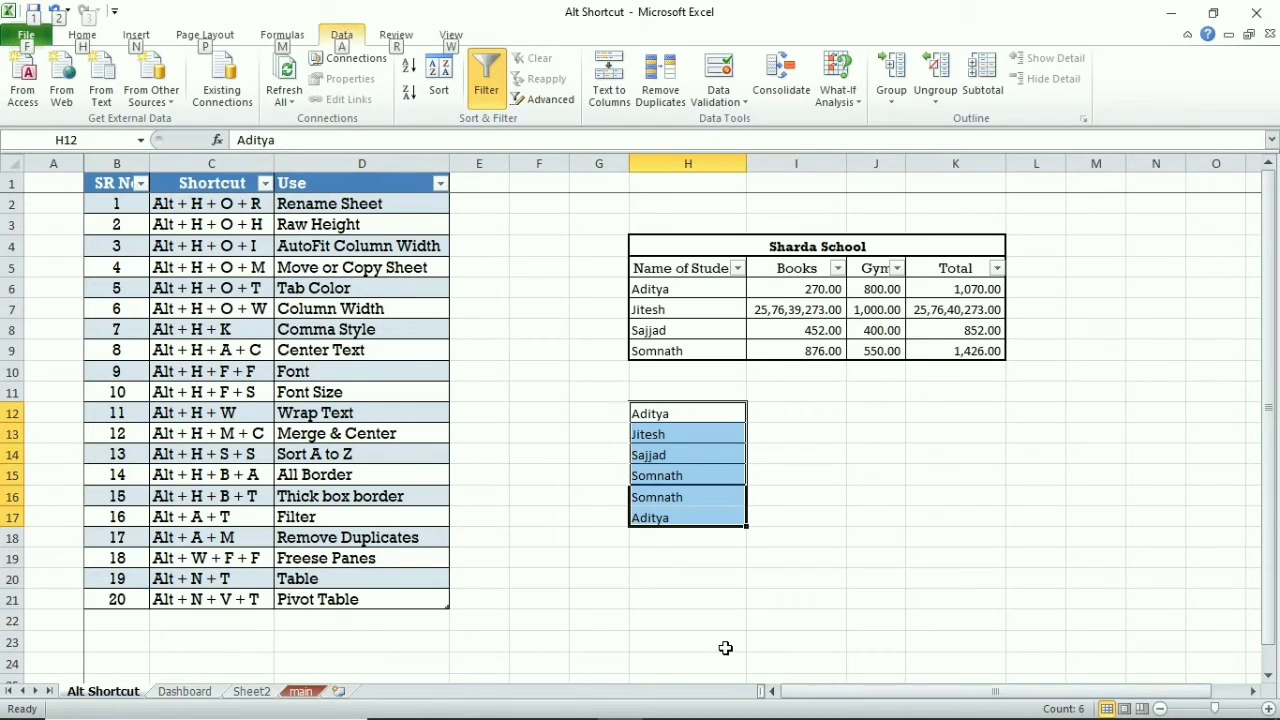
key(a)
key(m)
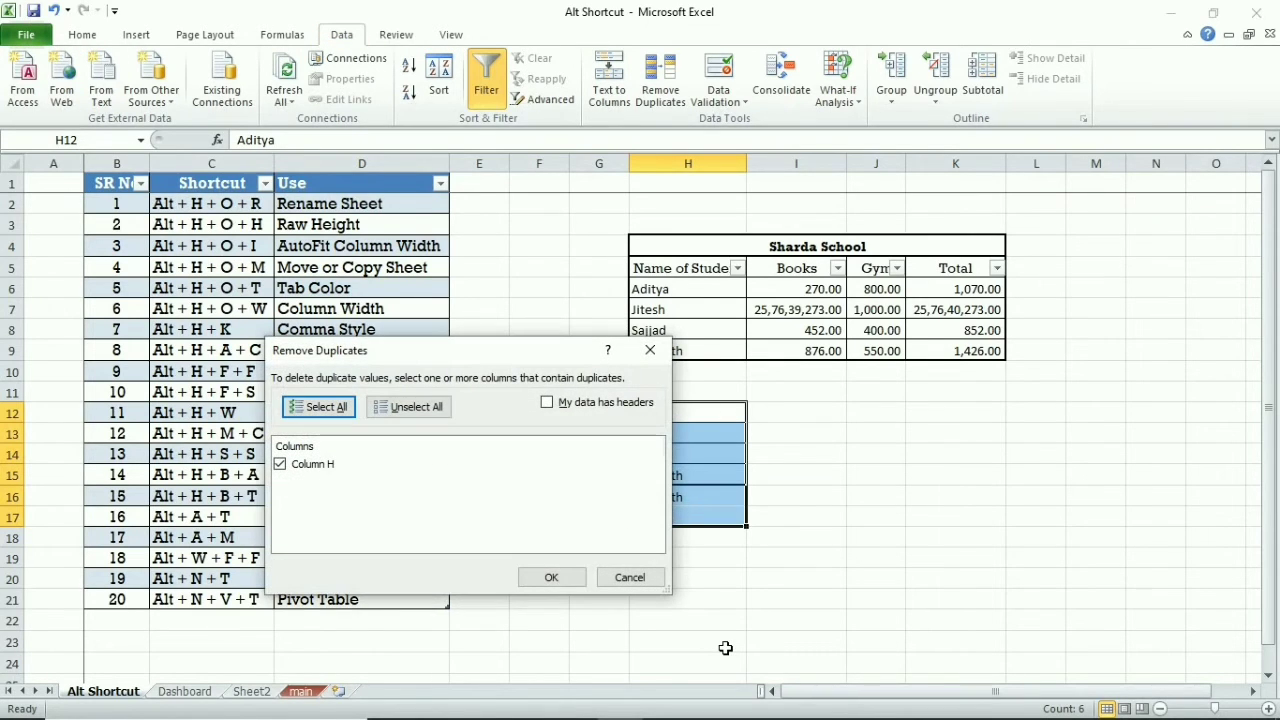
key(Tab)
key(Tab)
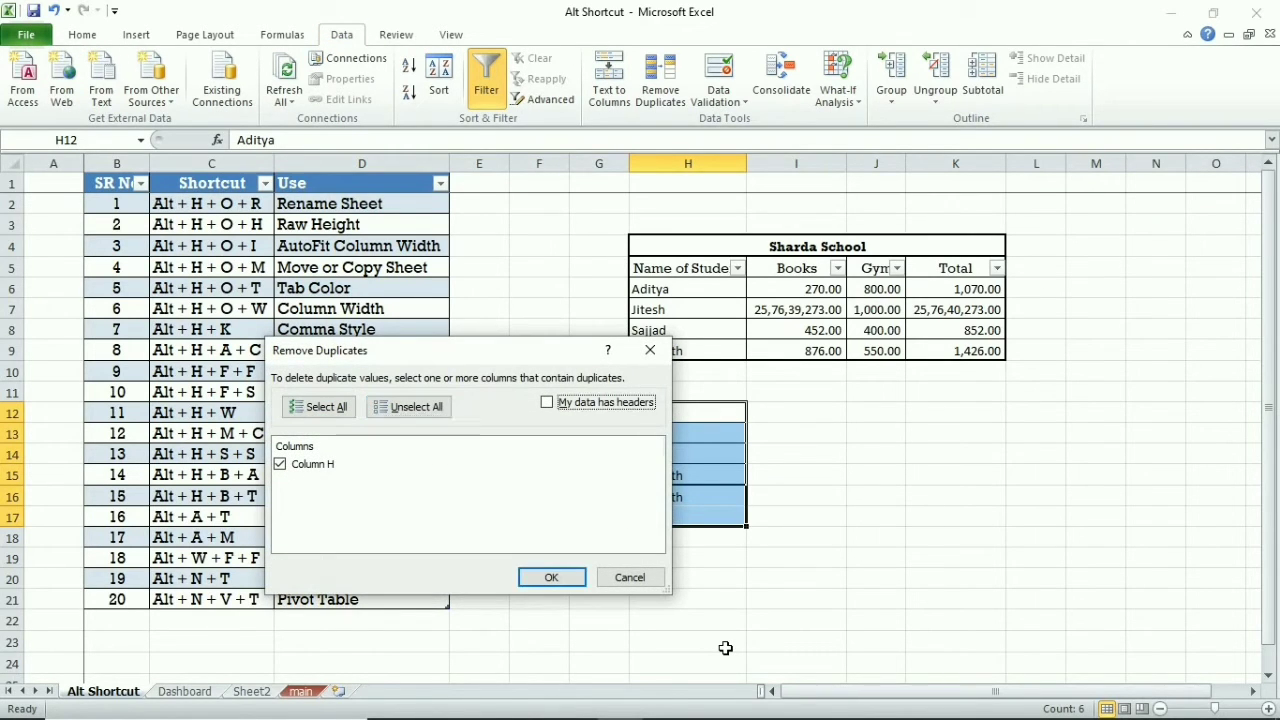
key(Return)
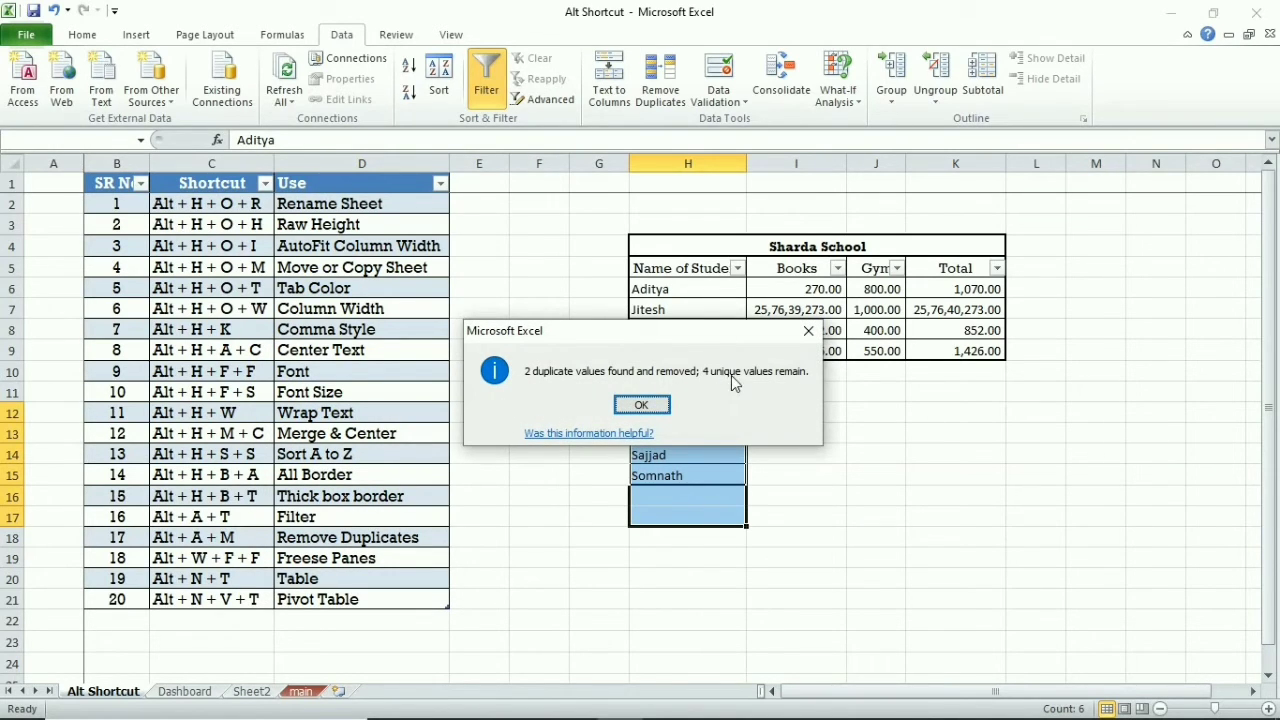
click(650, 405)
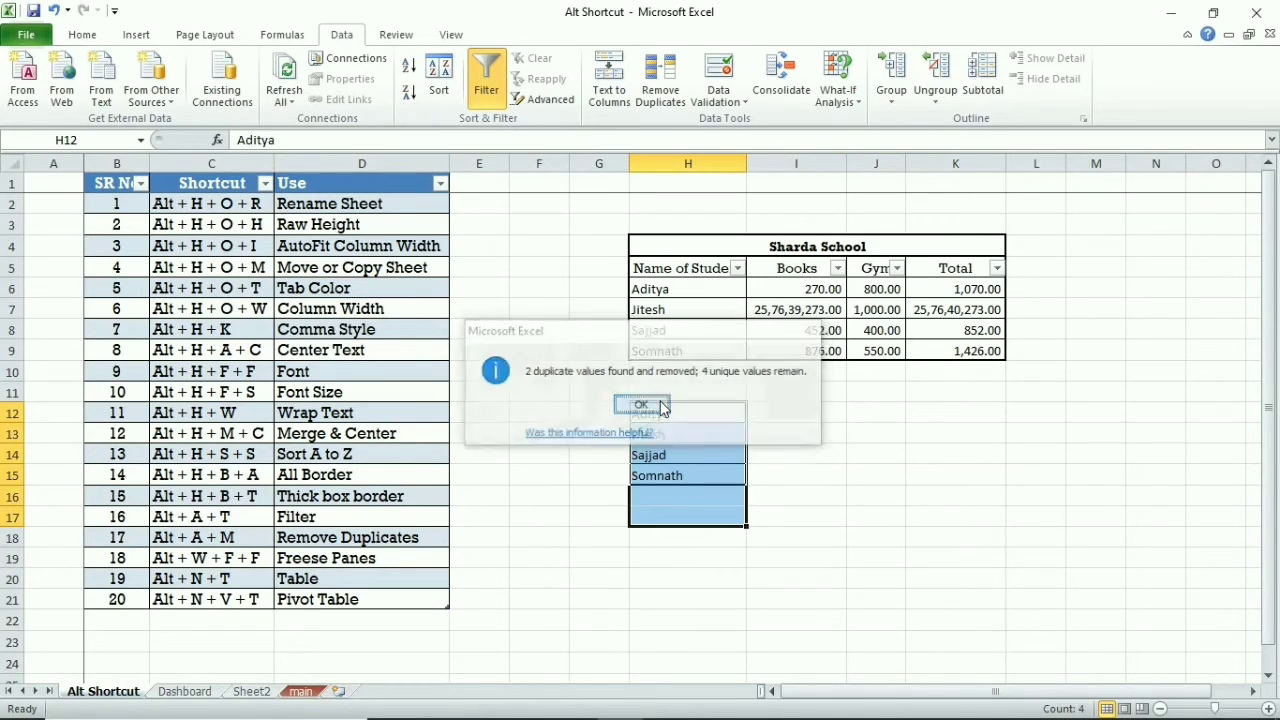
click(335, 537)
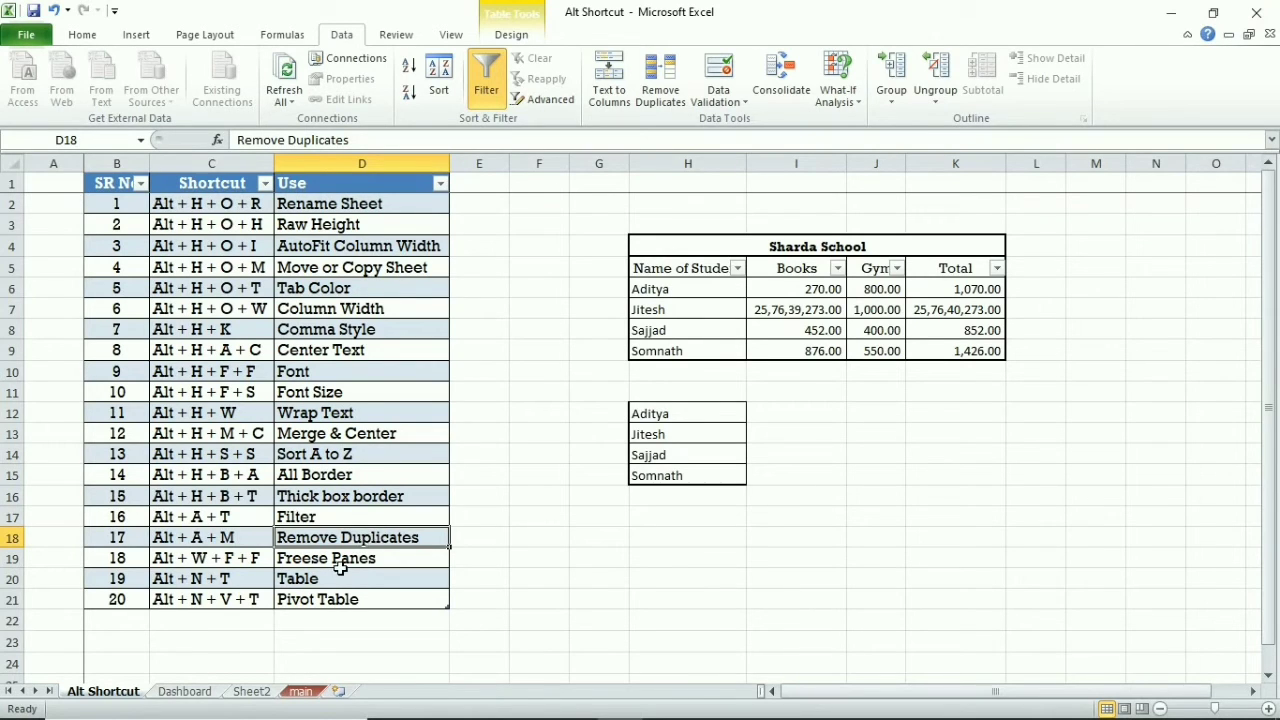
Step: Select row 2 and freeze the panes above it with Alt+W+F
scroll(315, 410, down, 8)
scroll(318, 412, up, 8)
scroll(321, 423, down, 8)
scroll(321, 423, down, 6)
scroll(323, 429, up, 14)
click(105, 180)
click(226, 184)
click(352, 182)
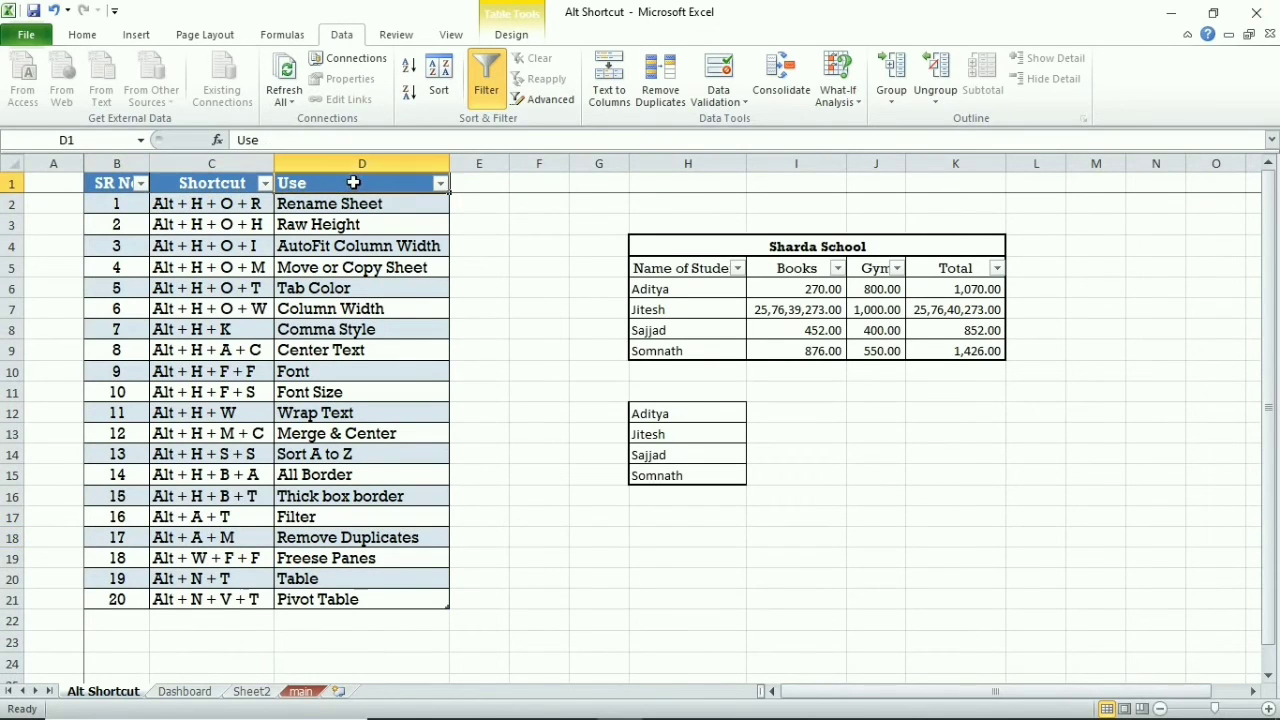
click(75, 200)
key(shift+space)
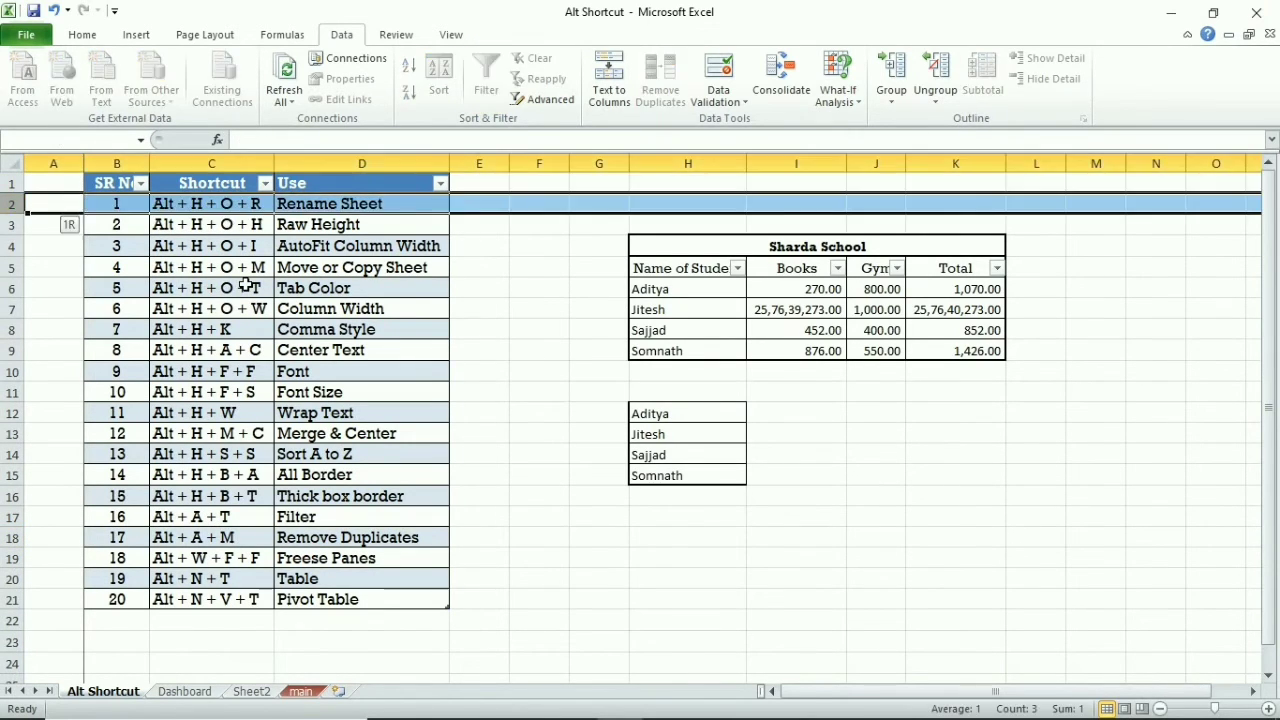
key(alt)
key(w)
key(f)
key(f)
scroll(314, 409, down, 5)
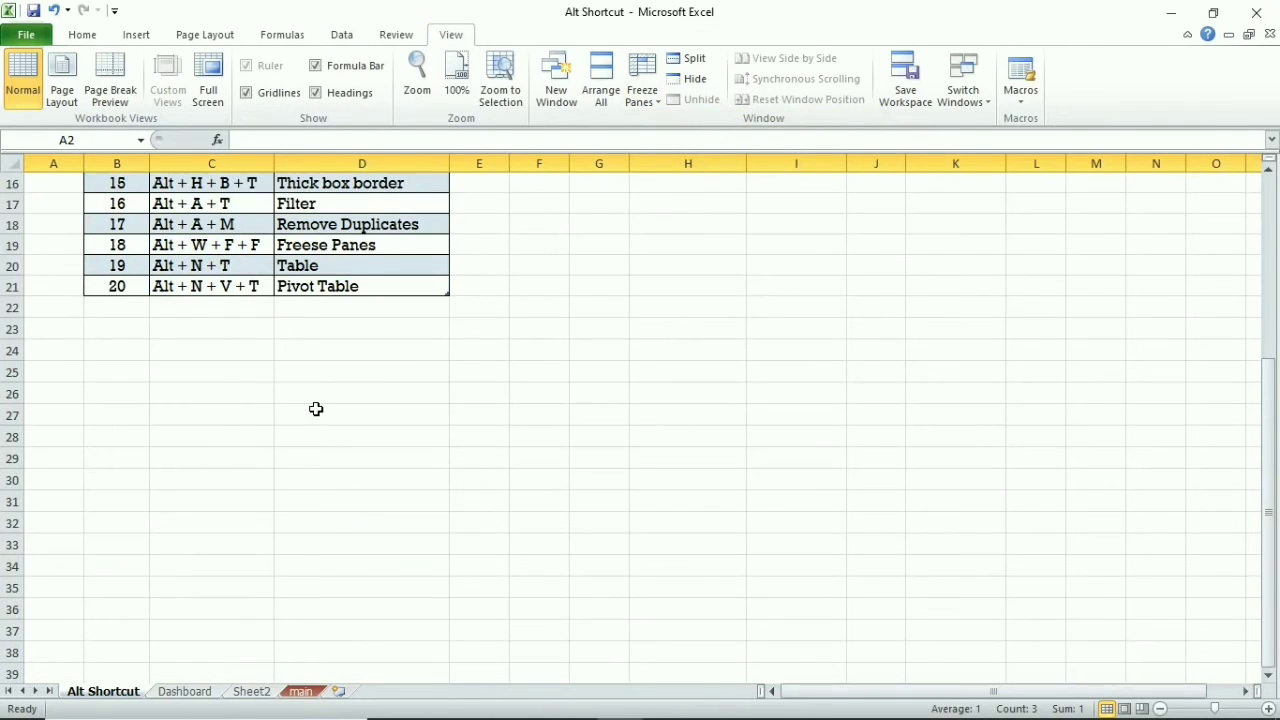
scroll(315, 410, up, 5)
Step: Reapply Freeze Panes below the SR No, Shortcut, Use headings and scroll to confirm
click(112, 190)
click(206, 182)
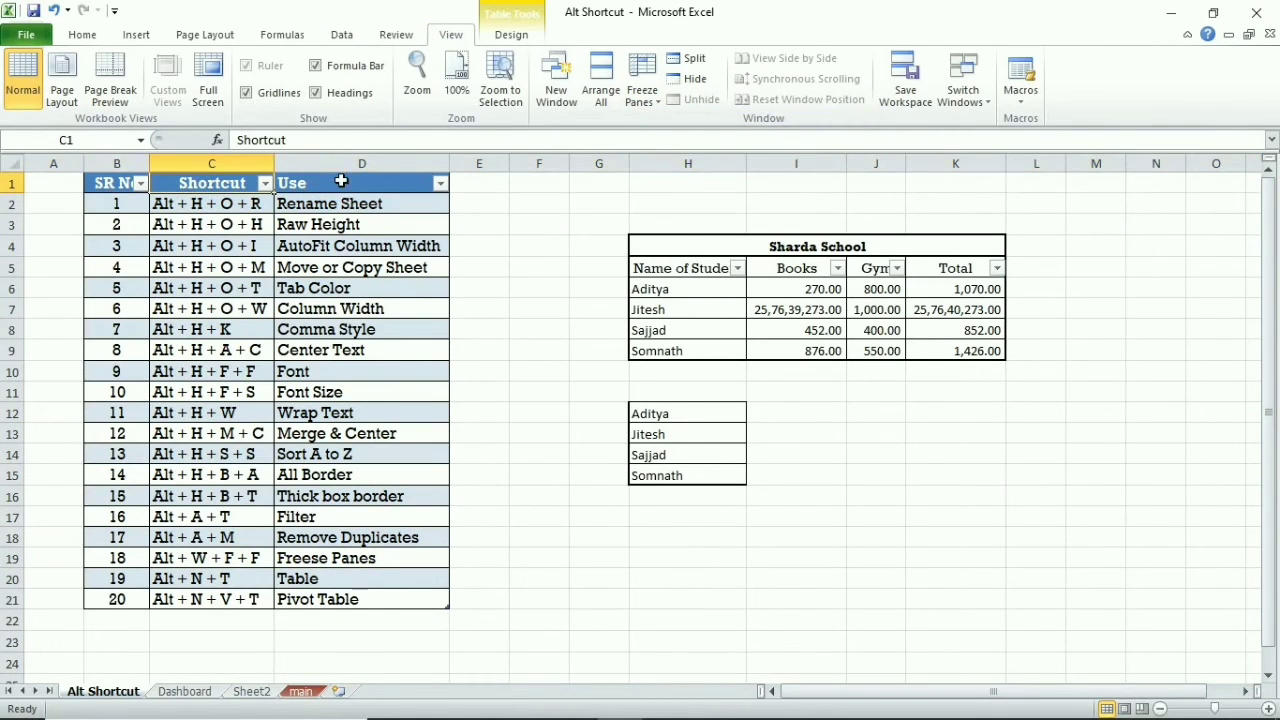
click(342, 181)
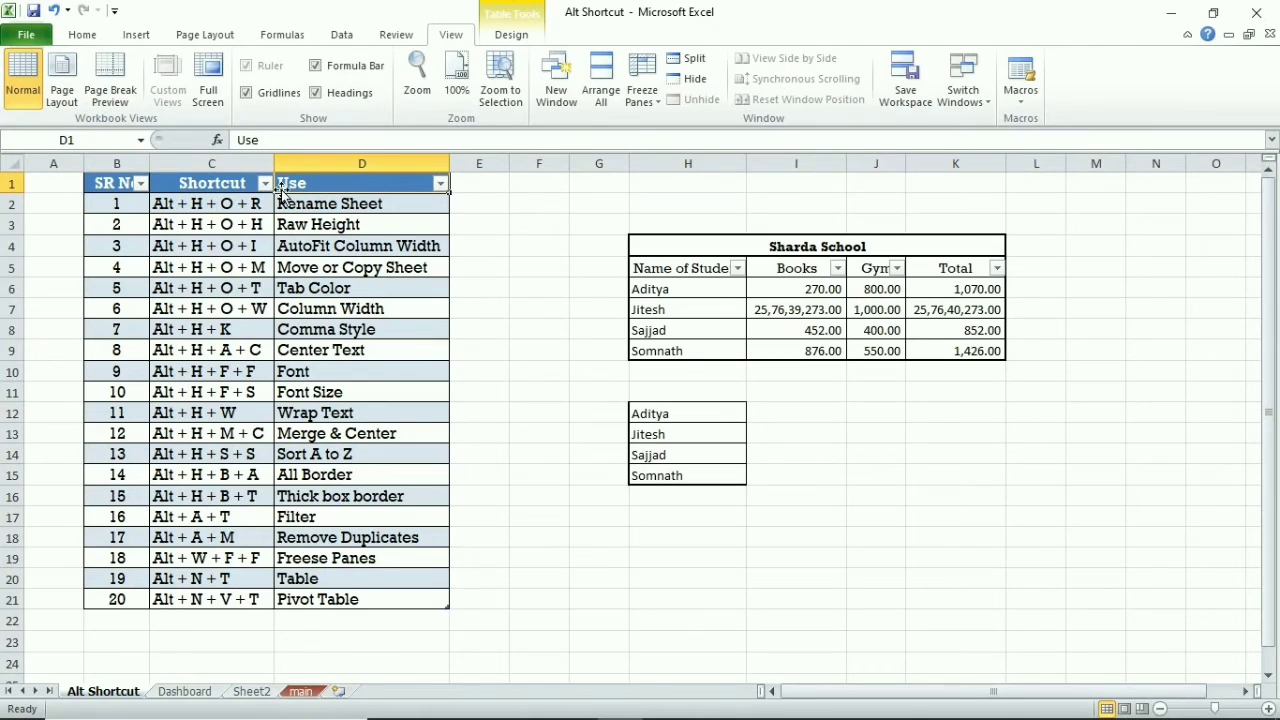
scroll(283, 311, down, 10)
scroll(286, 325, up, 6)
scroll(286, 325, up, 4)
click(8, 205)
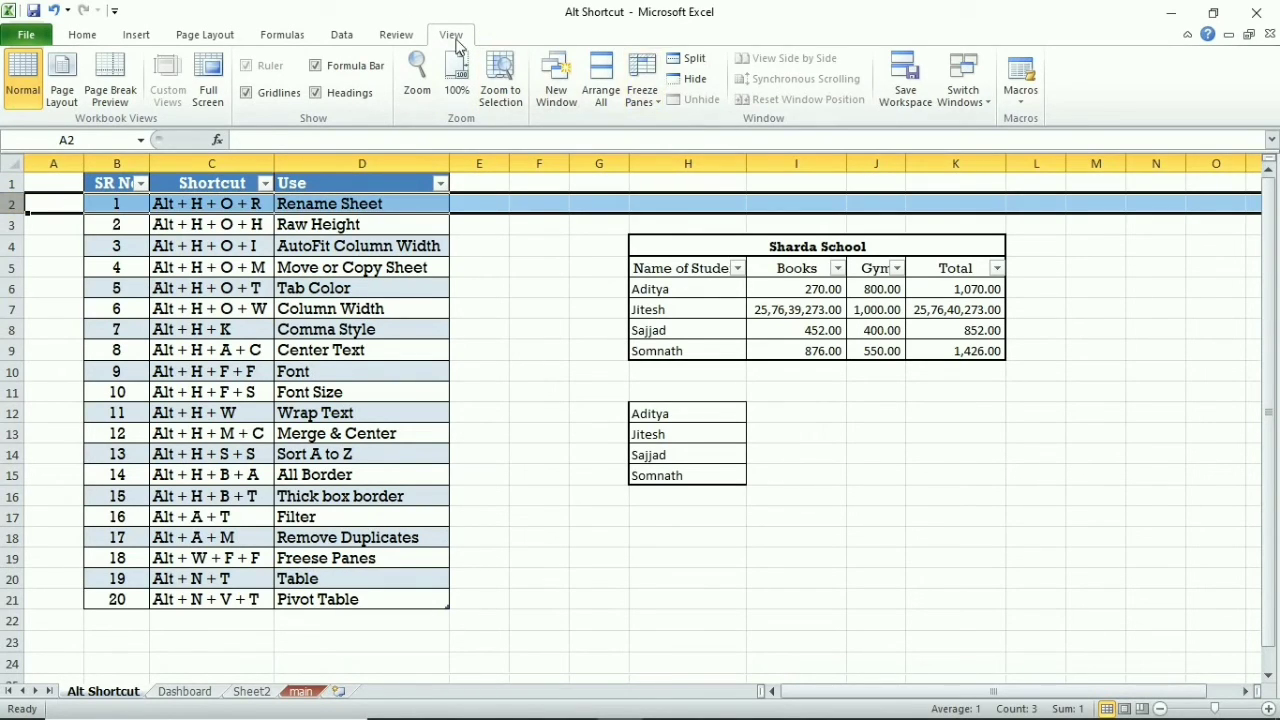
click(657, 104)
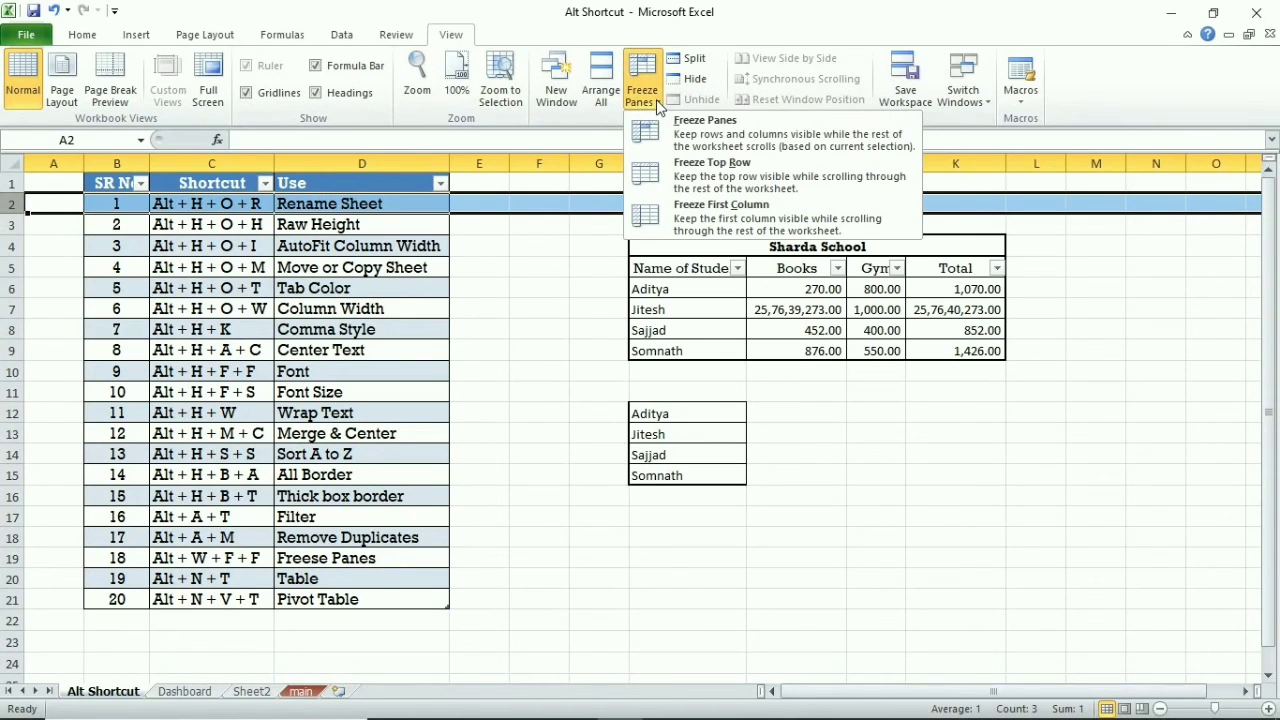
key(Escape)
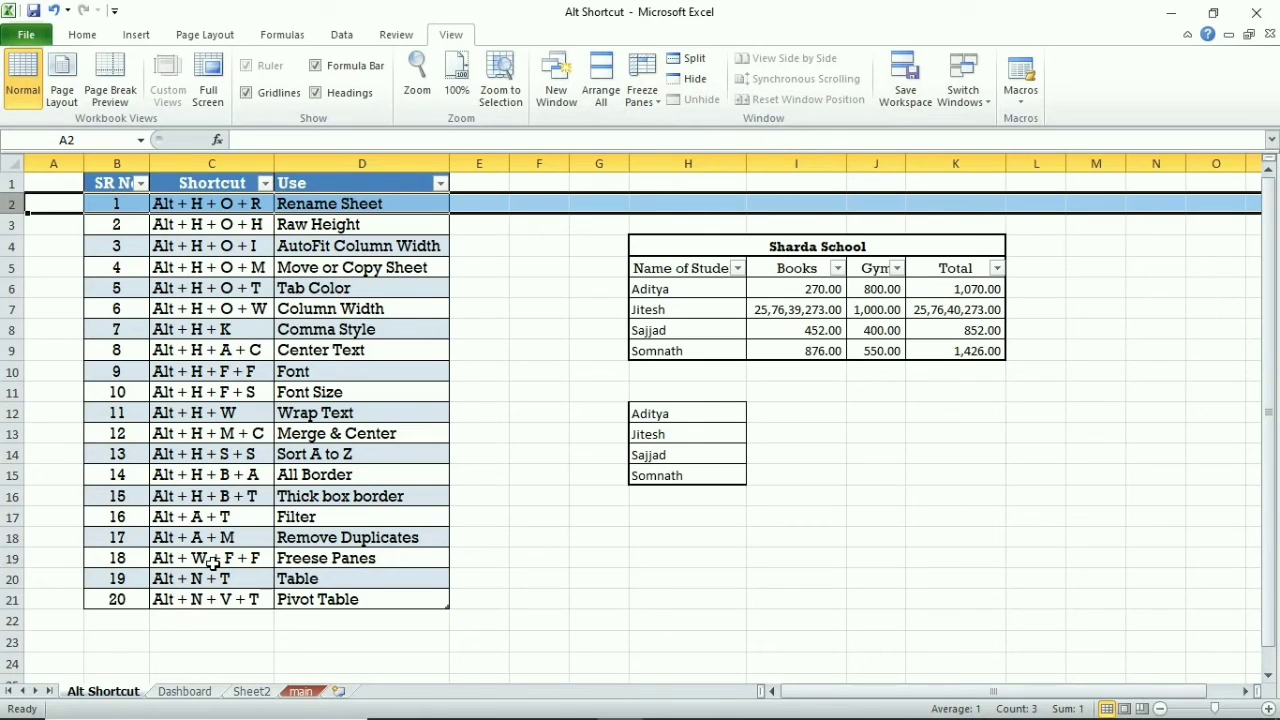
key(alt+w)
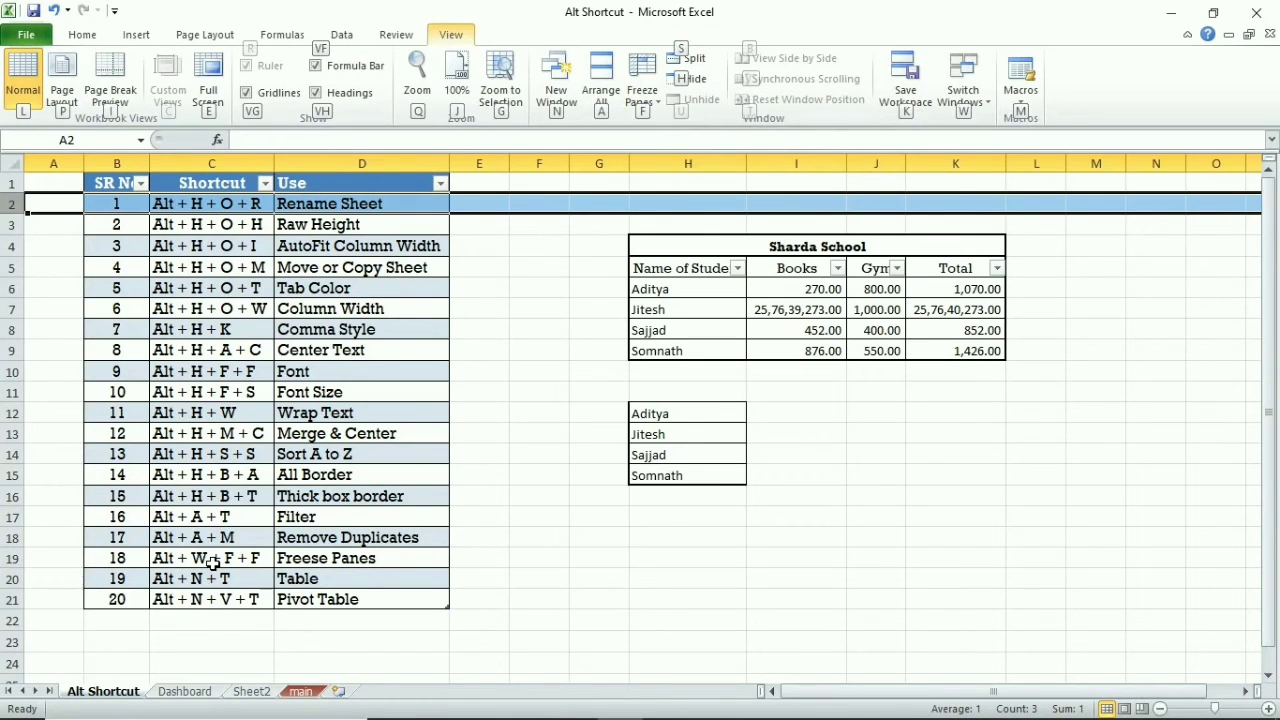
key(f)
key(f)
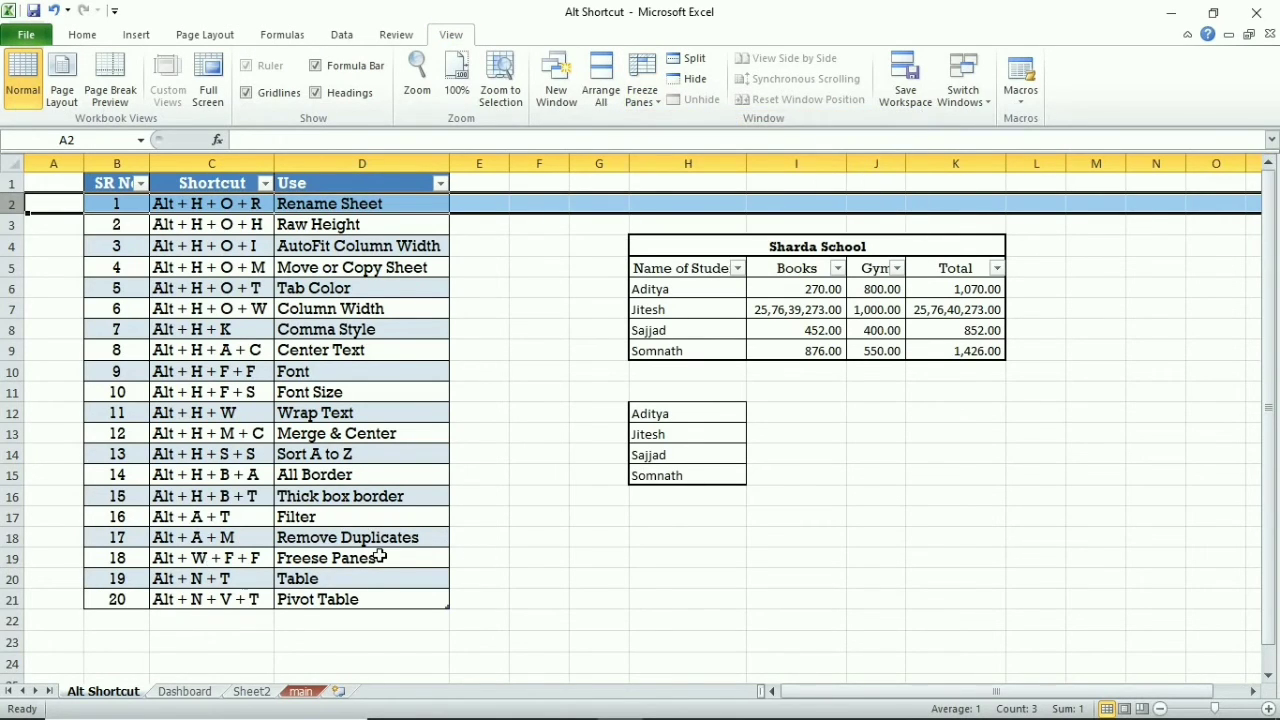
scroll(369, 555, down, 6)
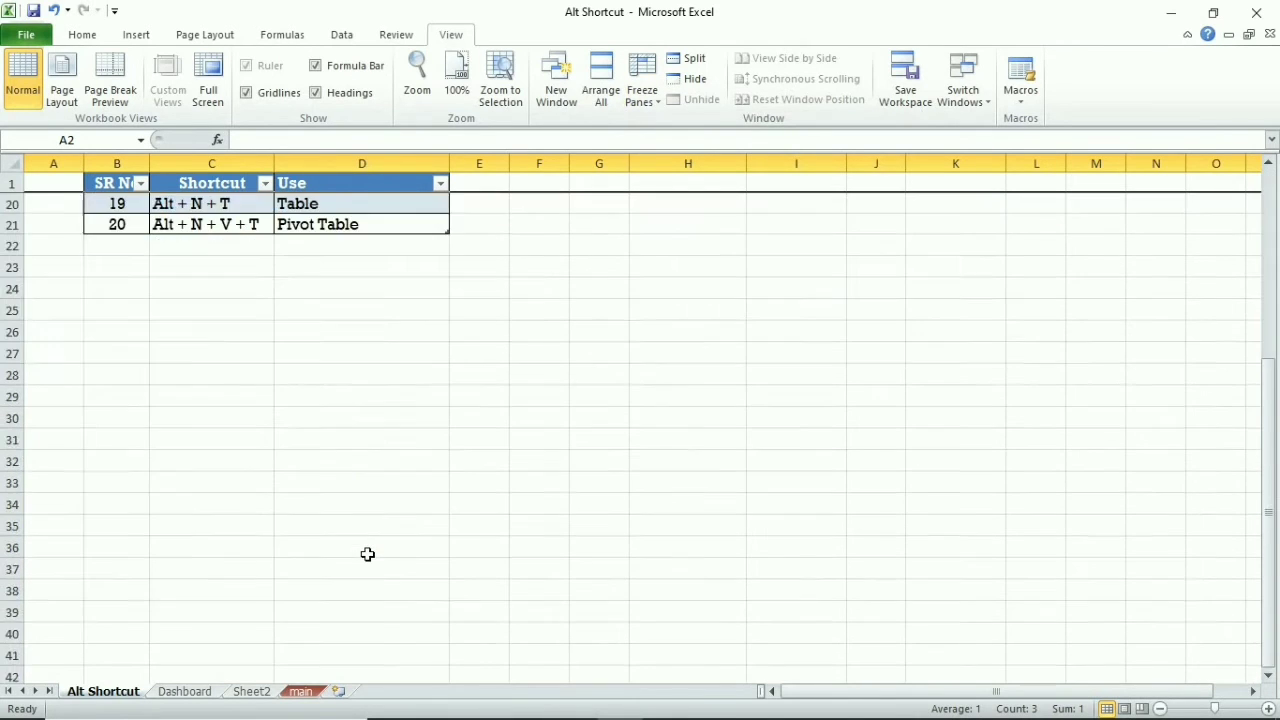
scroll(369, 555, up, 6)
click(88, 185)
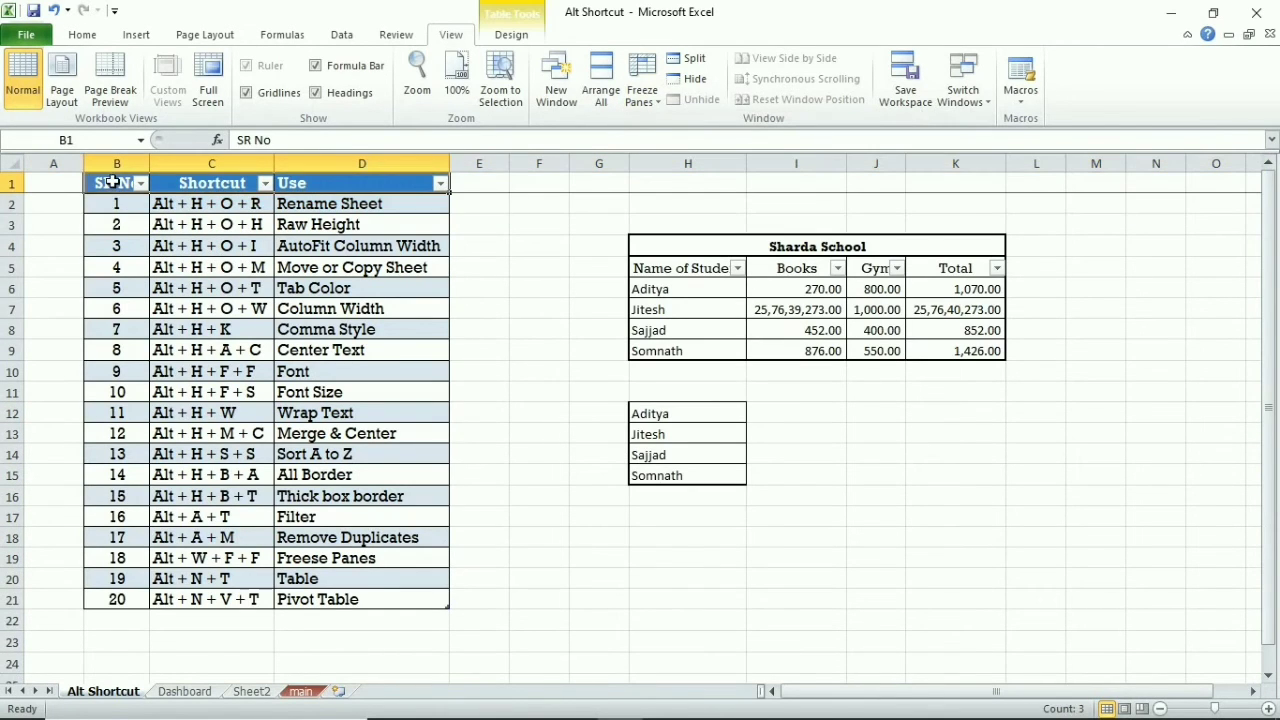
click(208, 184)
click(335, 185)
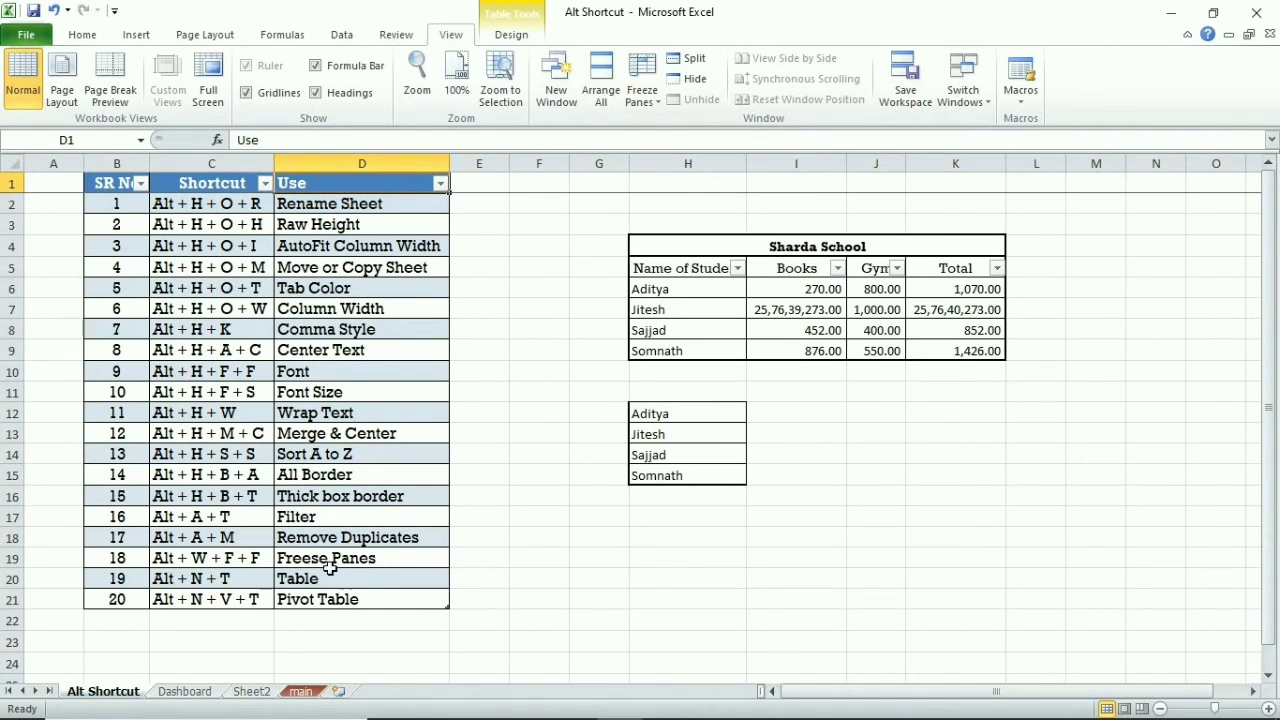
click(20, 580)
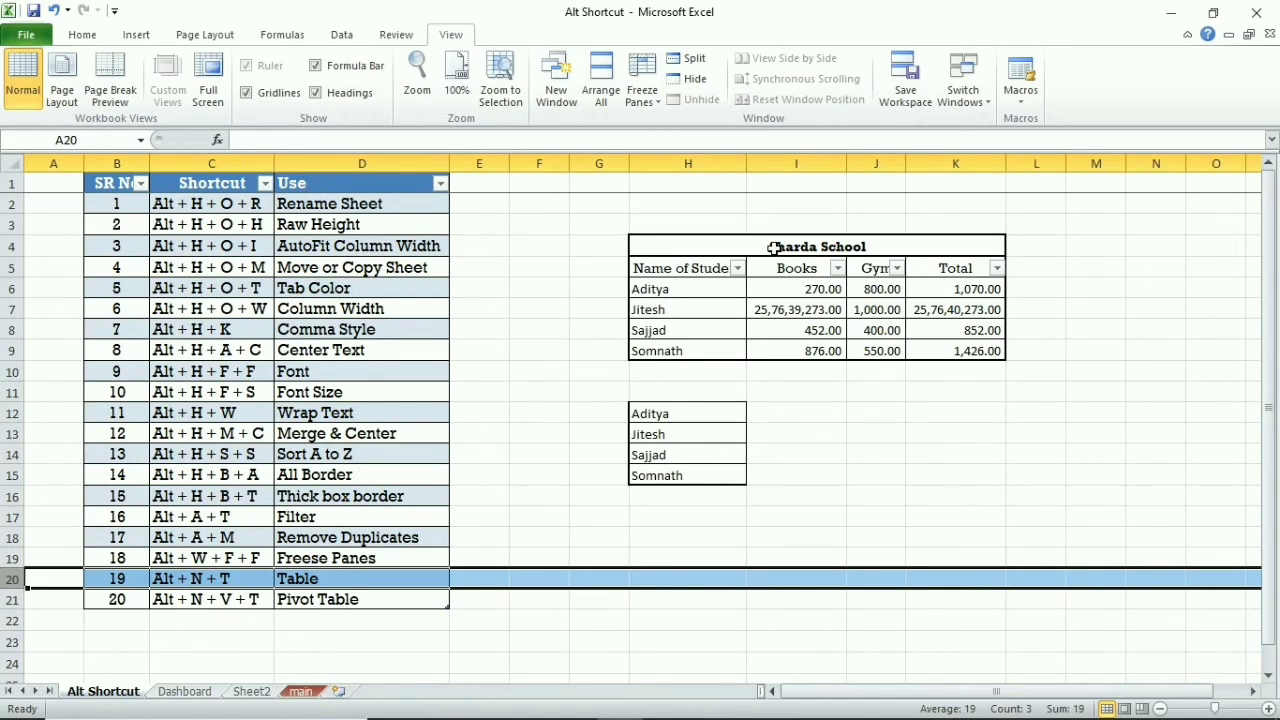
click(773, 248)
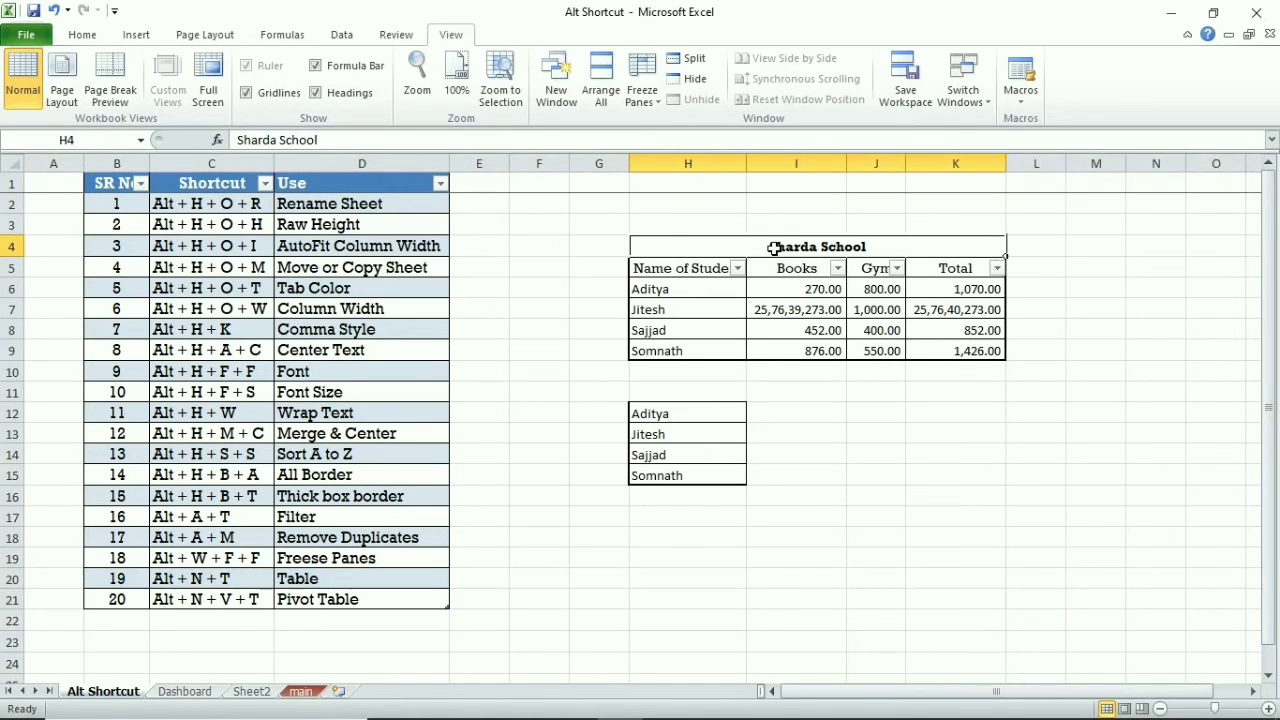
drag(777, 250, 790, 354)
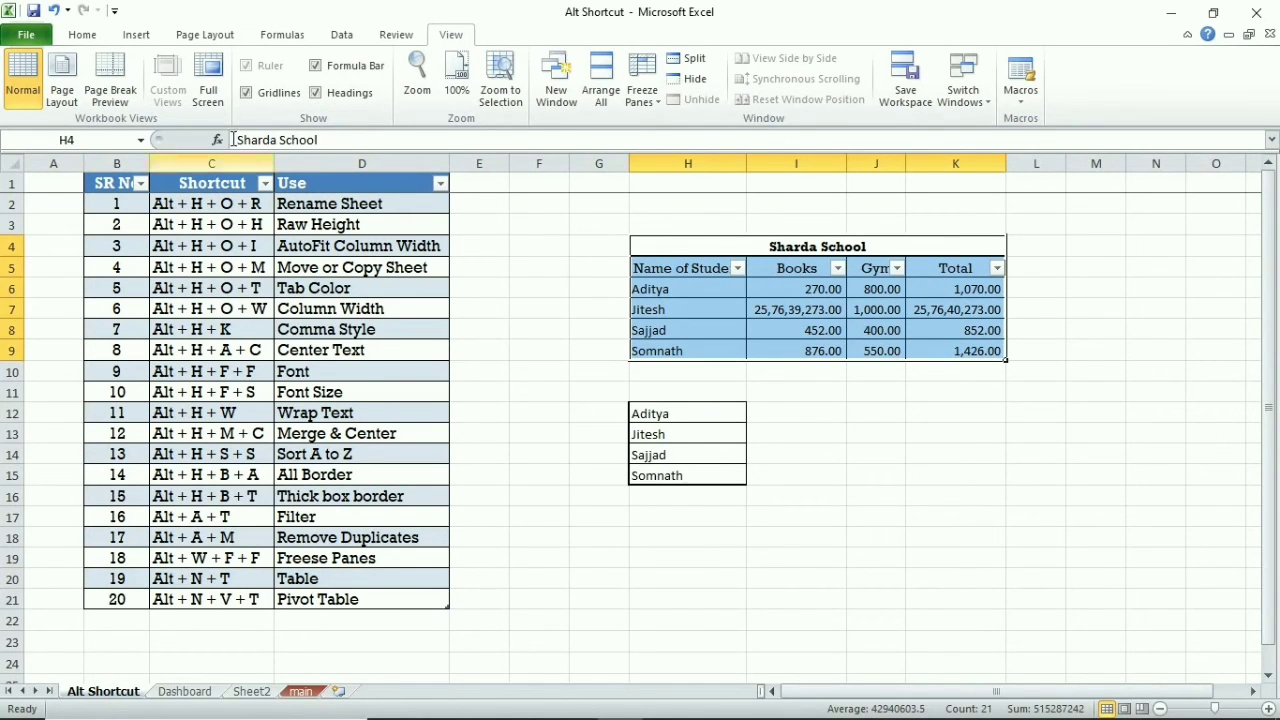
click(136, 34)
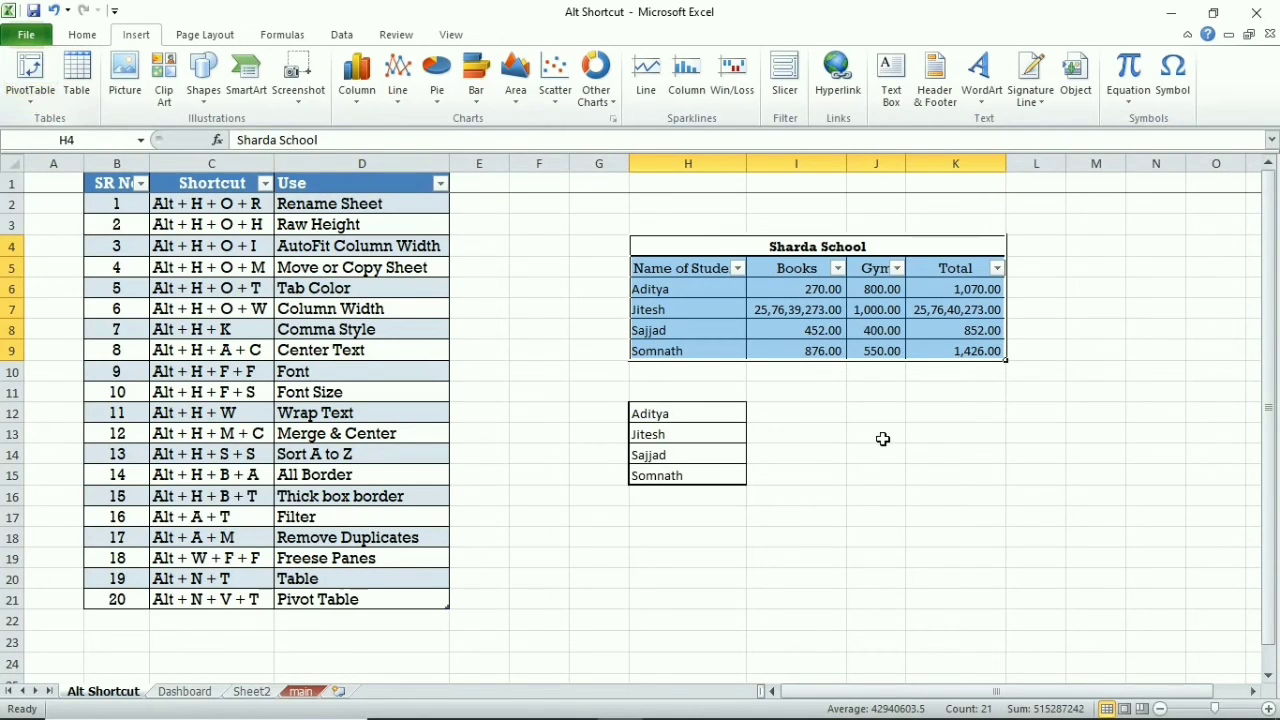
text(name of Student)
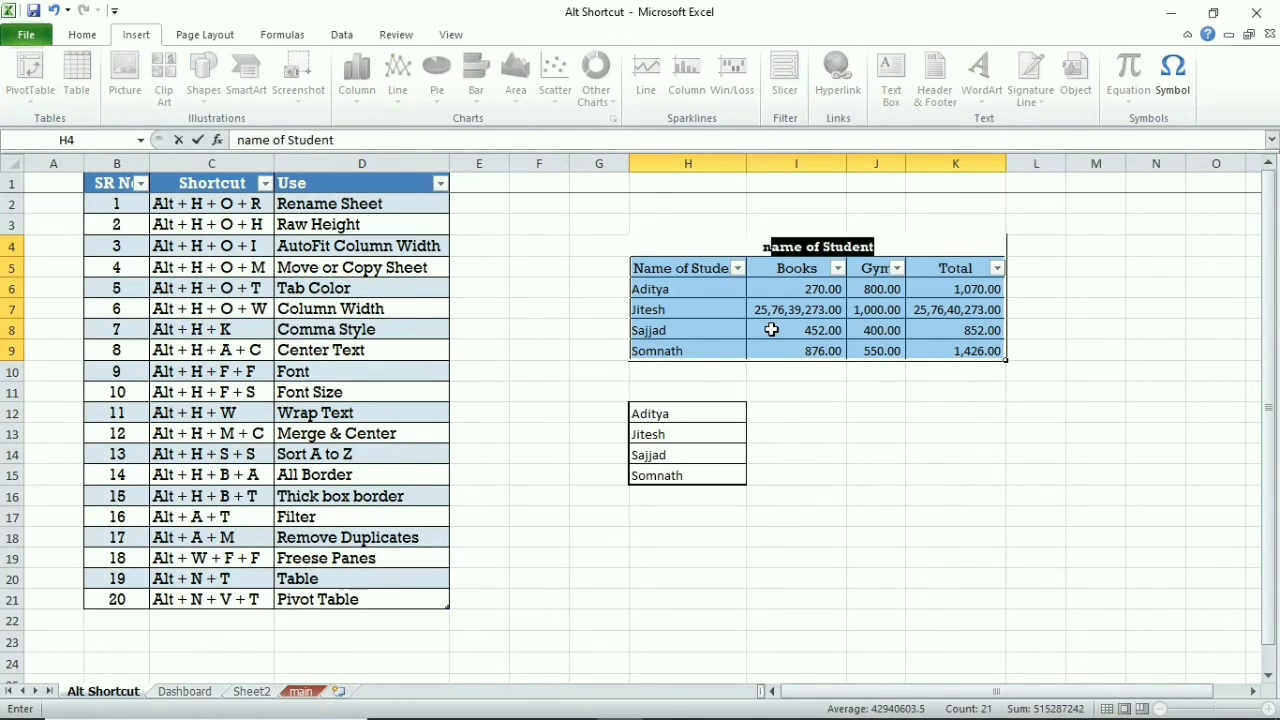
text(t)
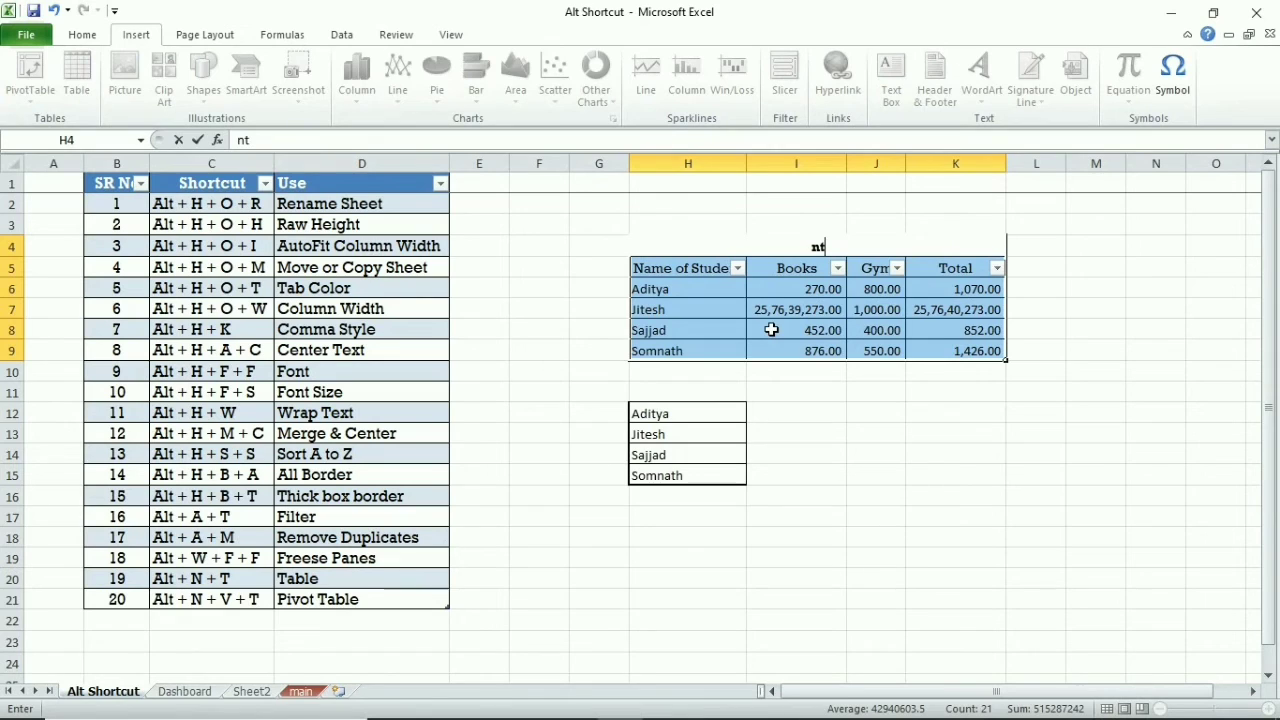
key(Escape)
click(903, 369)
drag(826, 240, 819, 352)
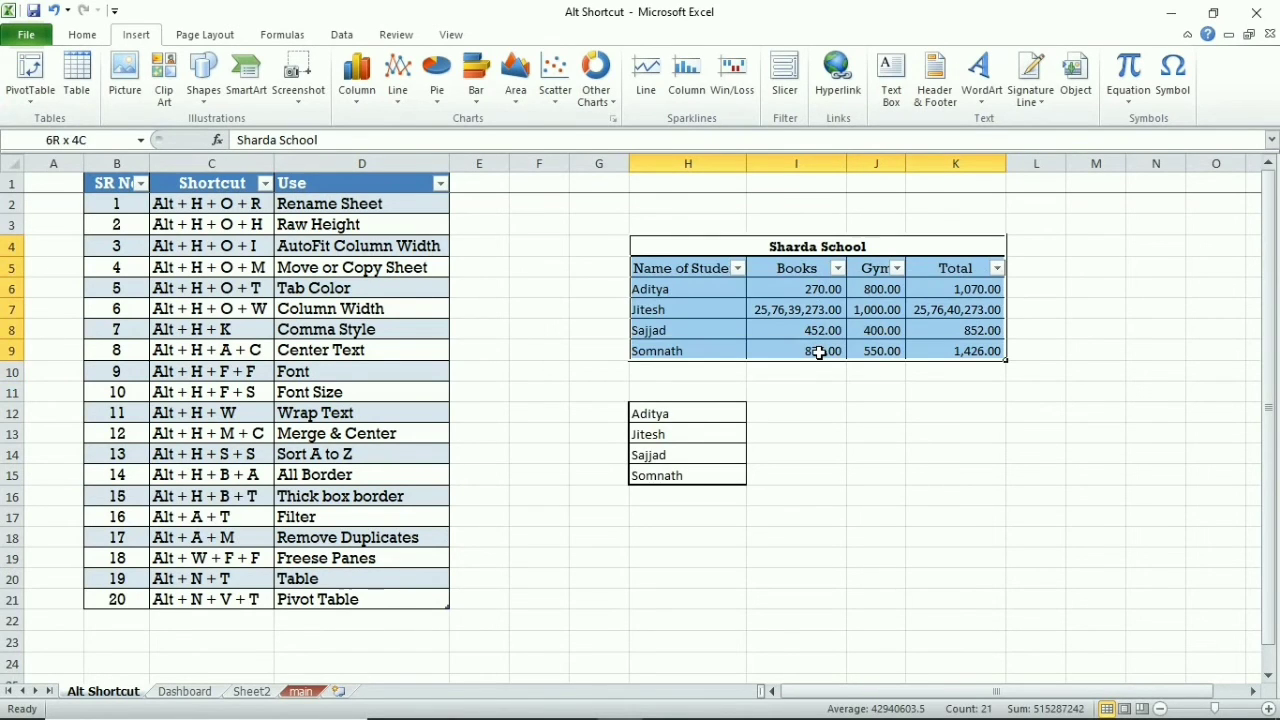
key(alt)
key(n)
key(t)
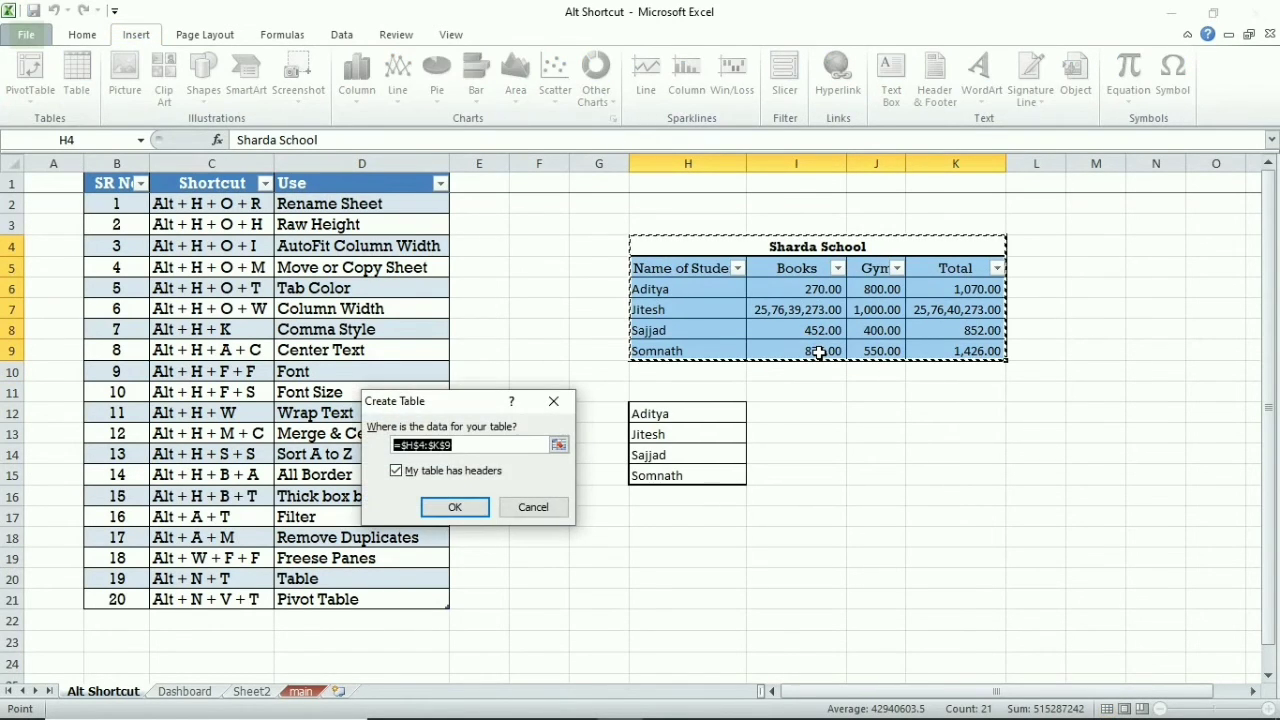
key(Return)
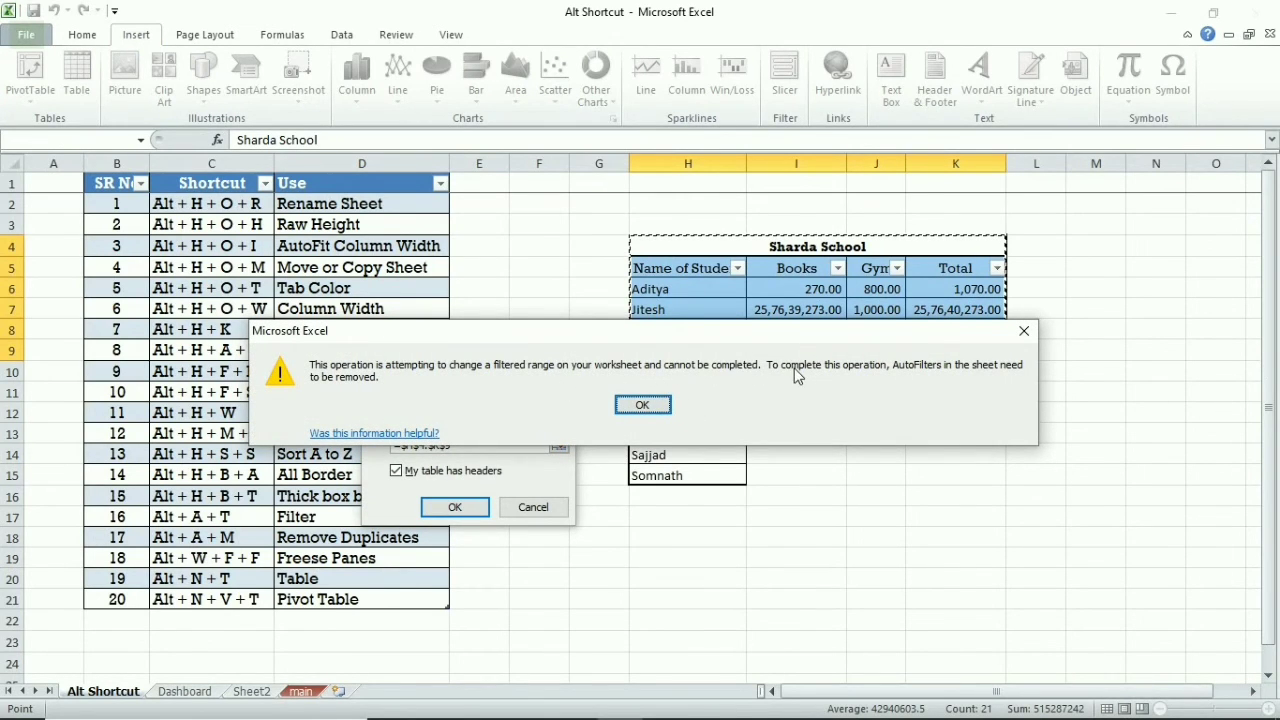
click(643, 405)
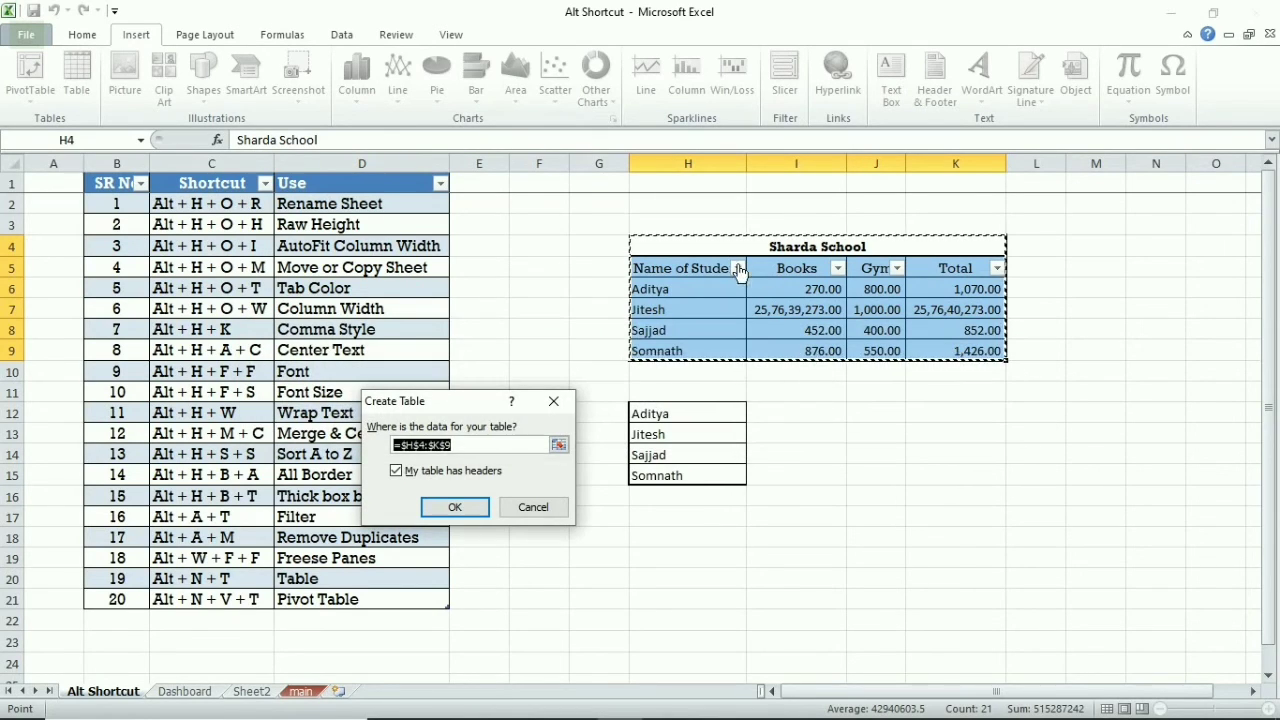
click(700, 268)
Step: Turn off the filter on the Sharda School data with Alt+A+T
key(Return)
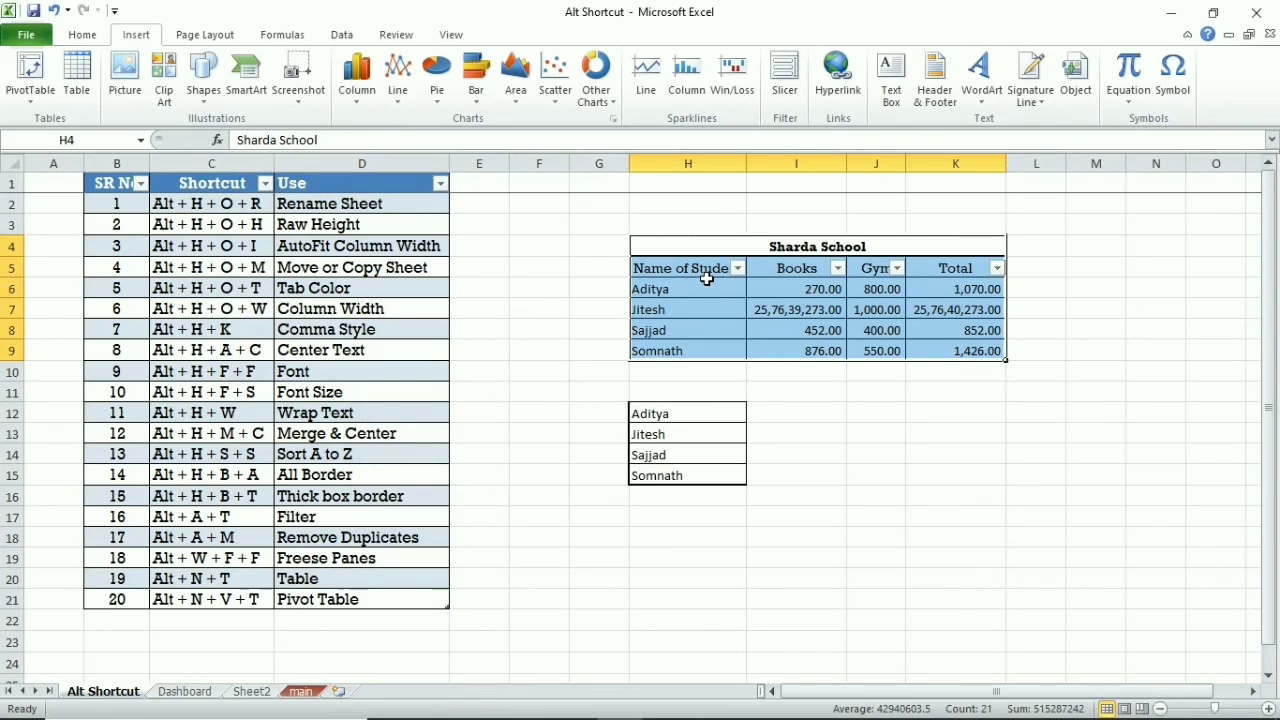
key(alt+a)
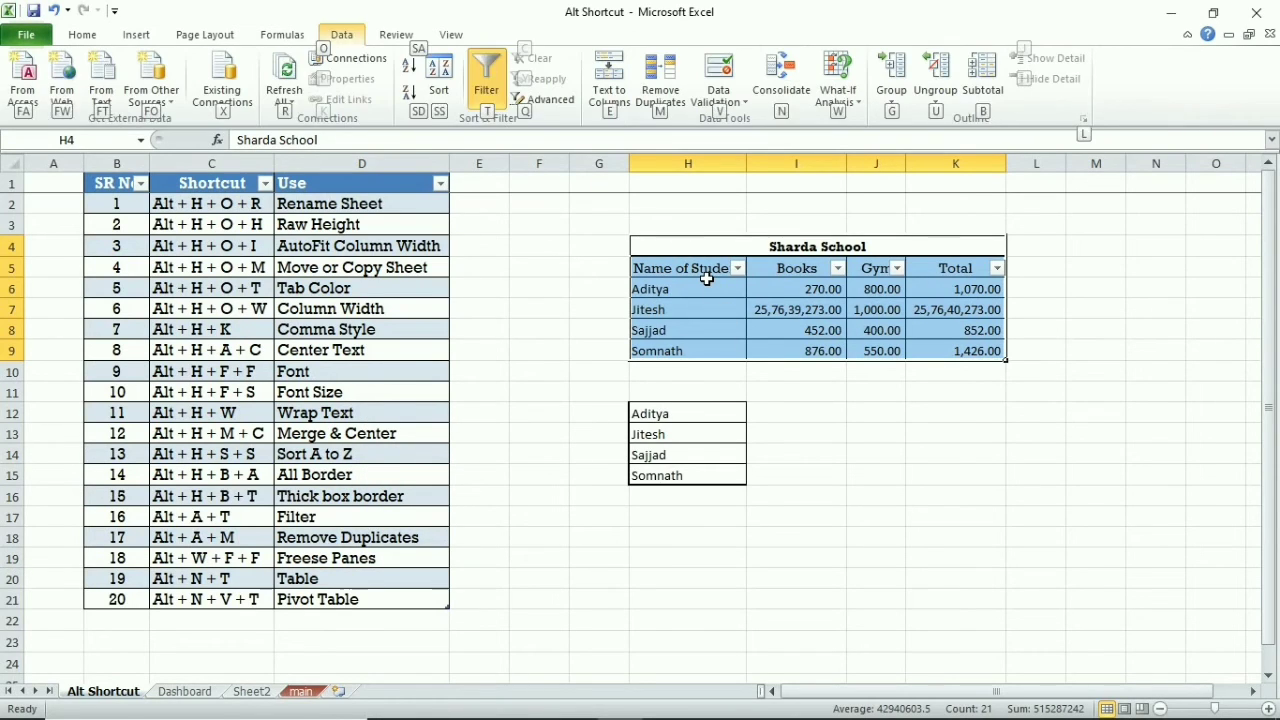
key(t)
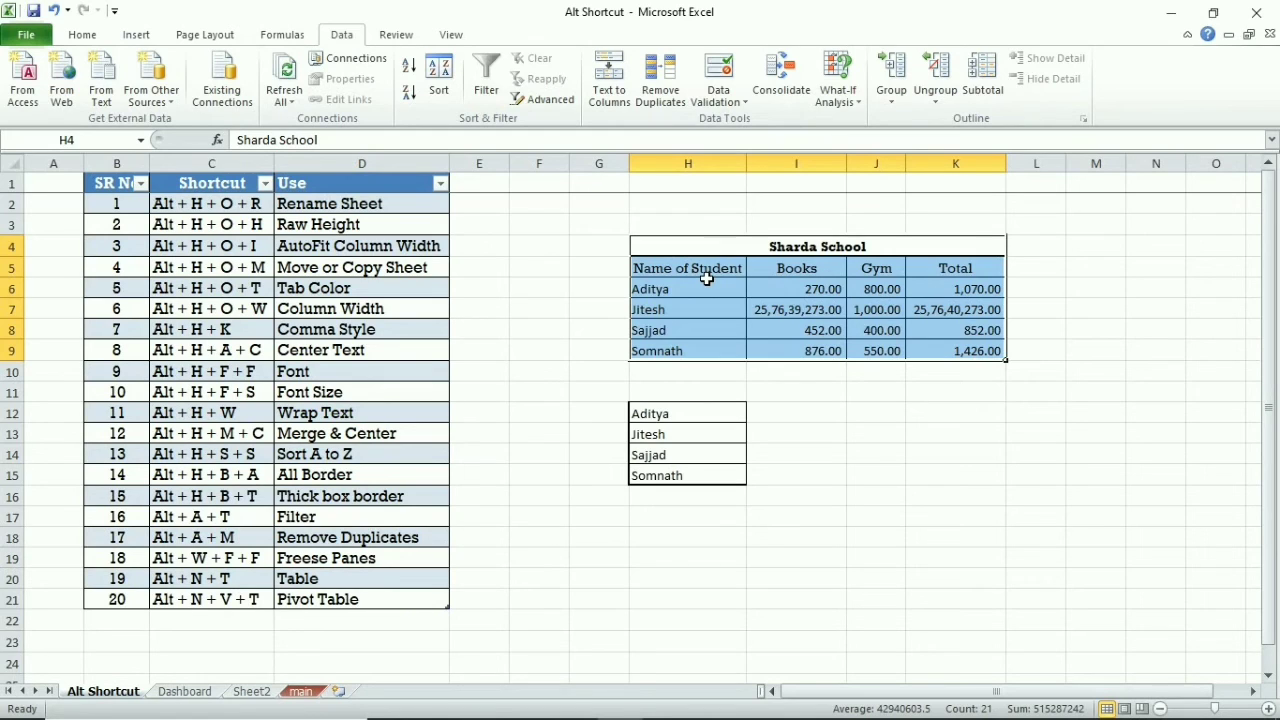
Step: Convert H4:K9 into a formatted table with Alt+N+T
drag(802, 248, 806, 354)
key(alt+a)
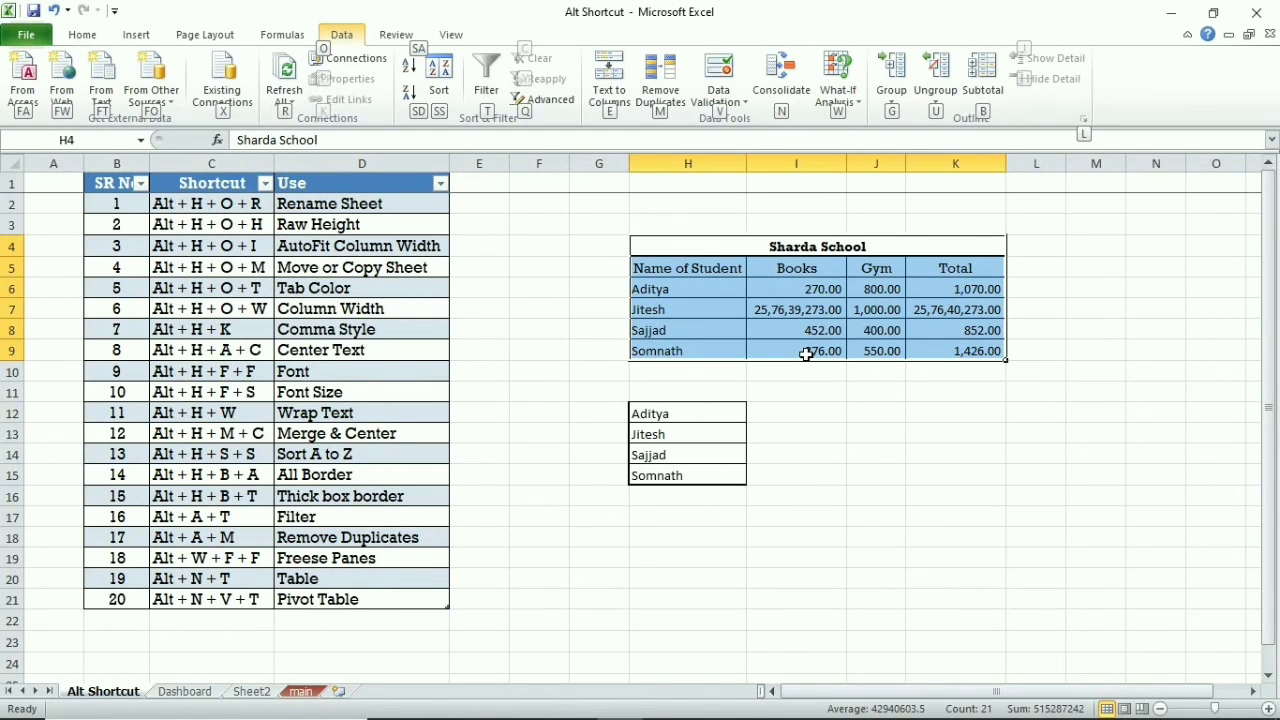
key(Escape)
key(n)
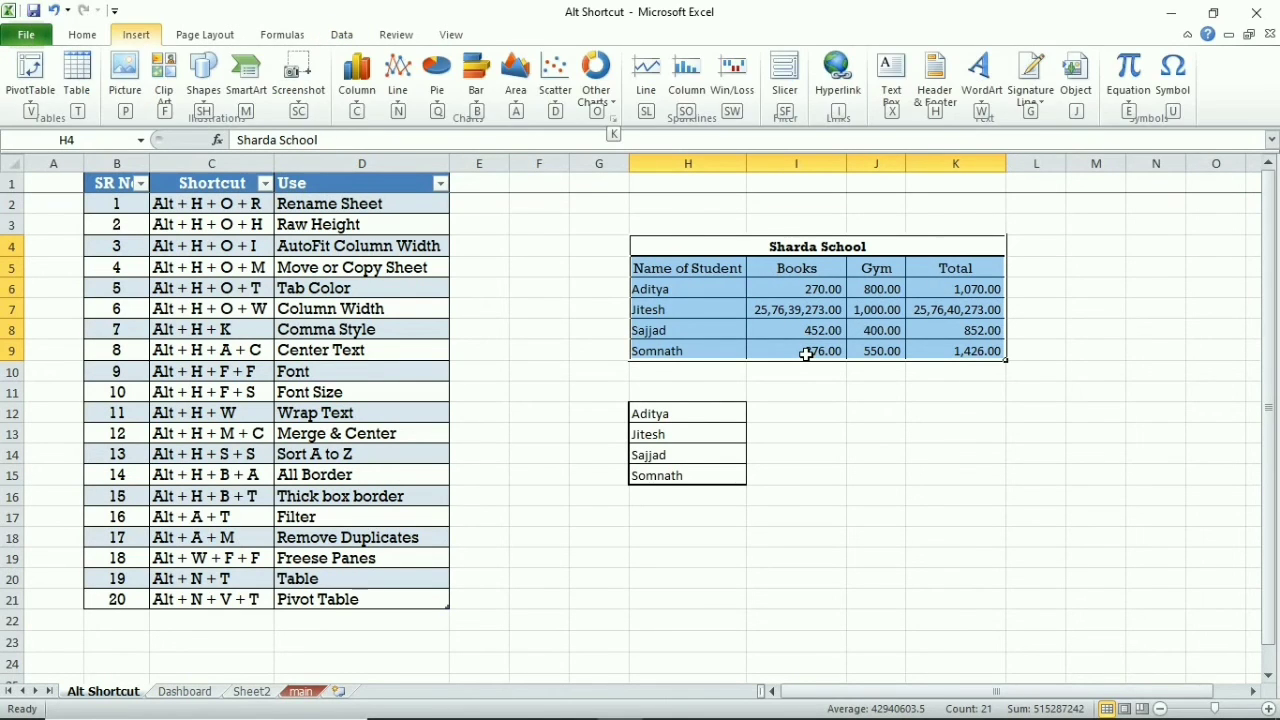
key(t)
key(Return)
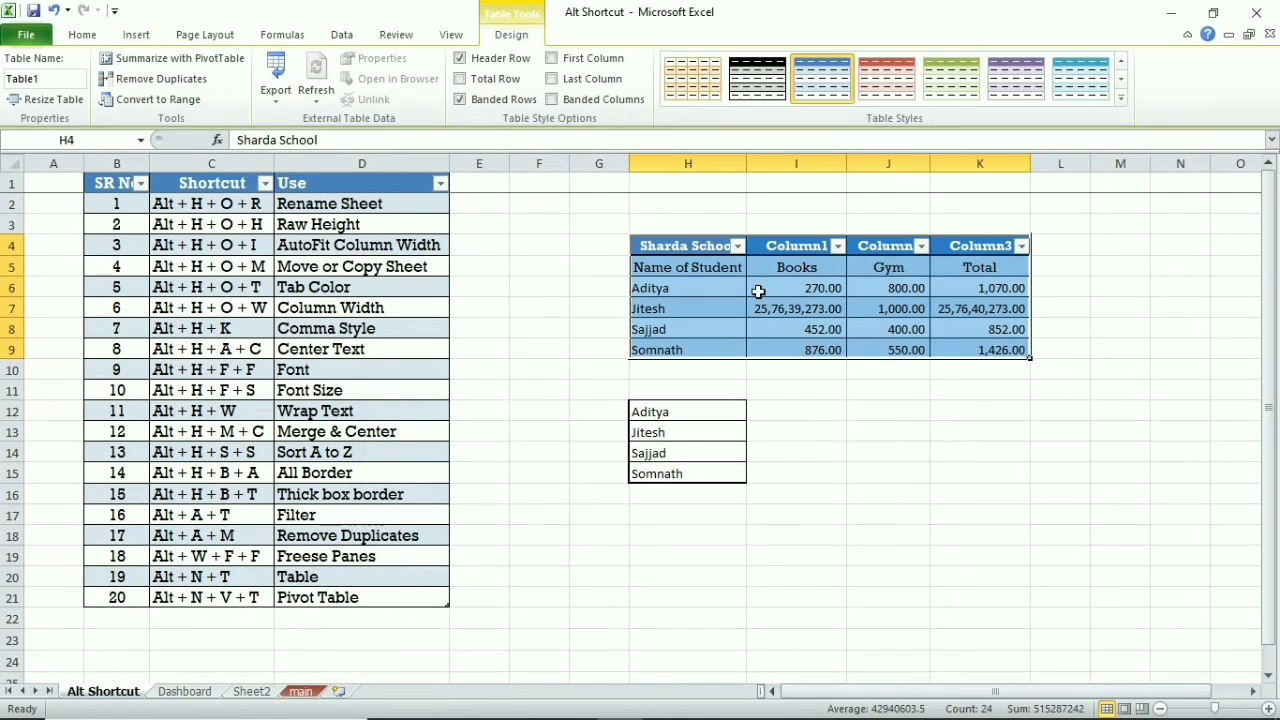
drag(836, 474, 838, 455)
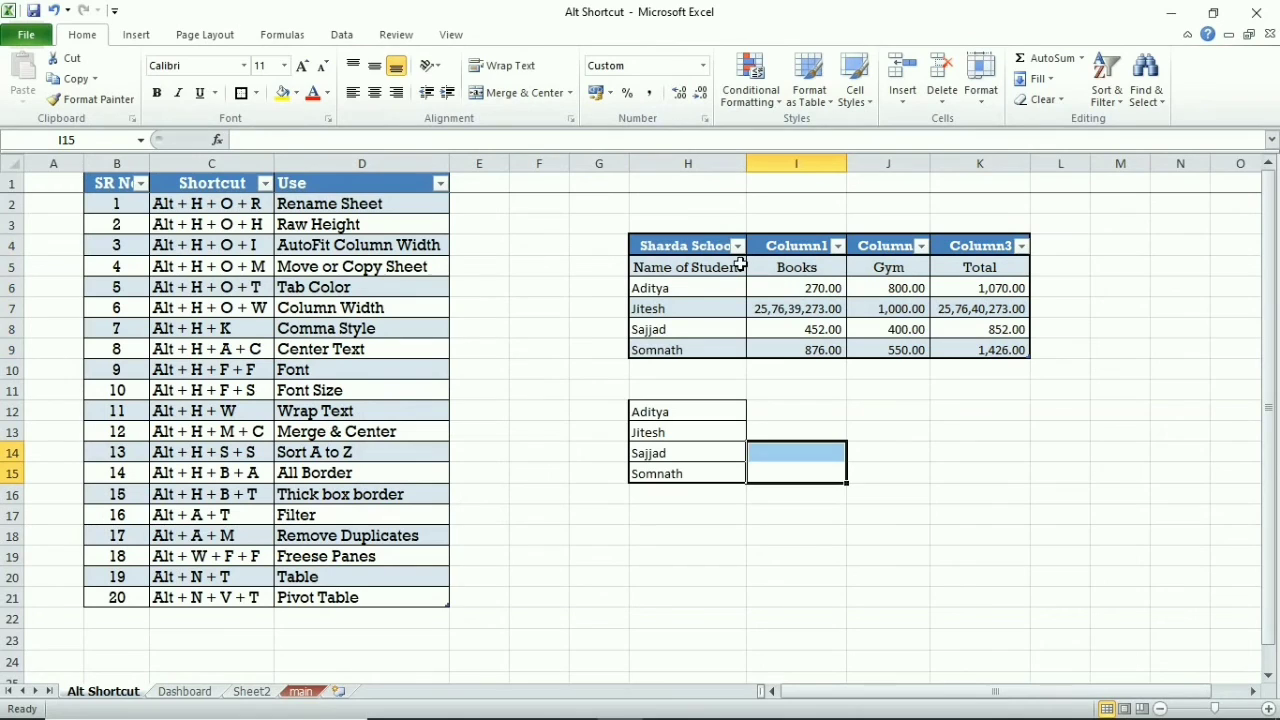
click(200, 616)
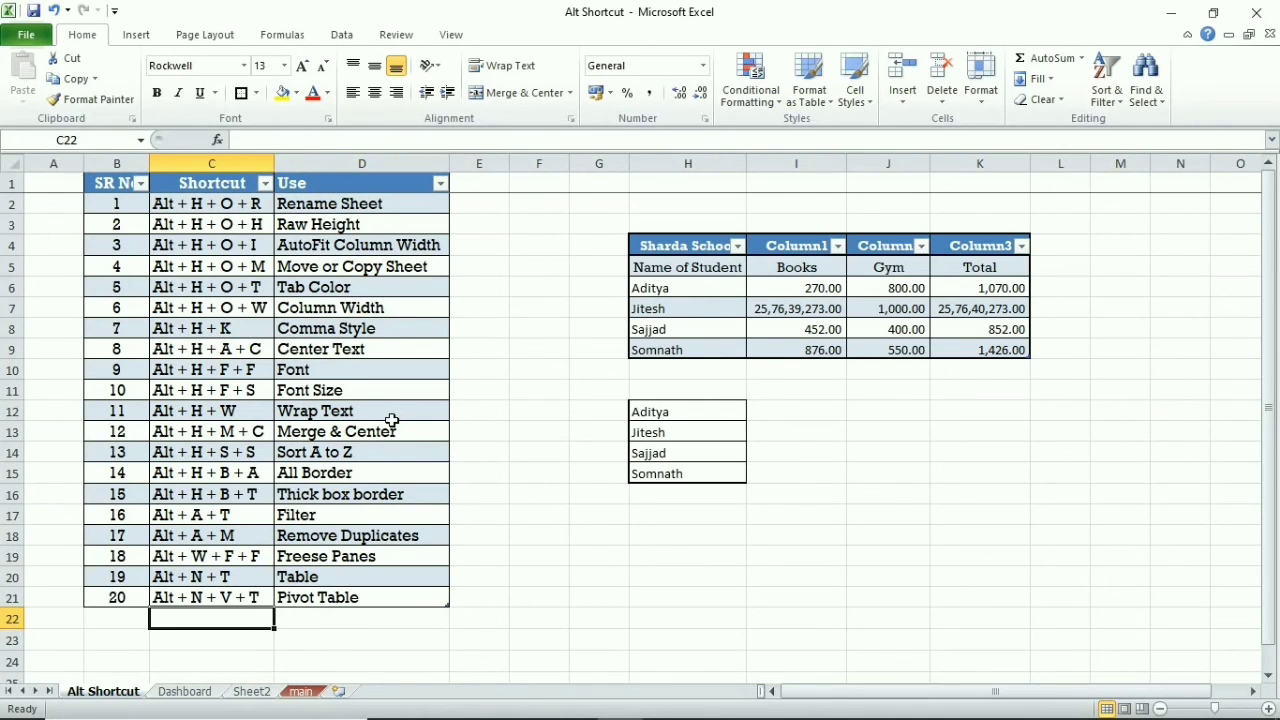
click(137, 35)
click(30, 97)
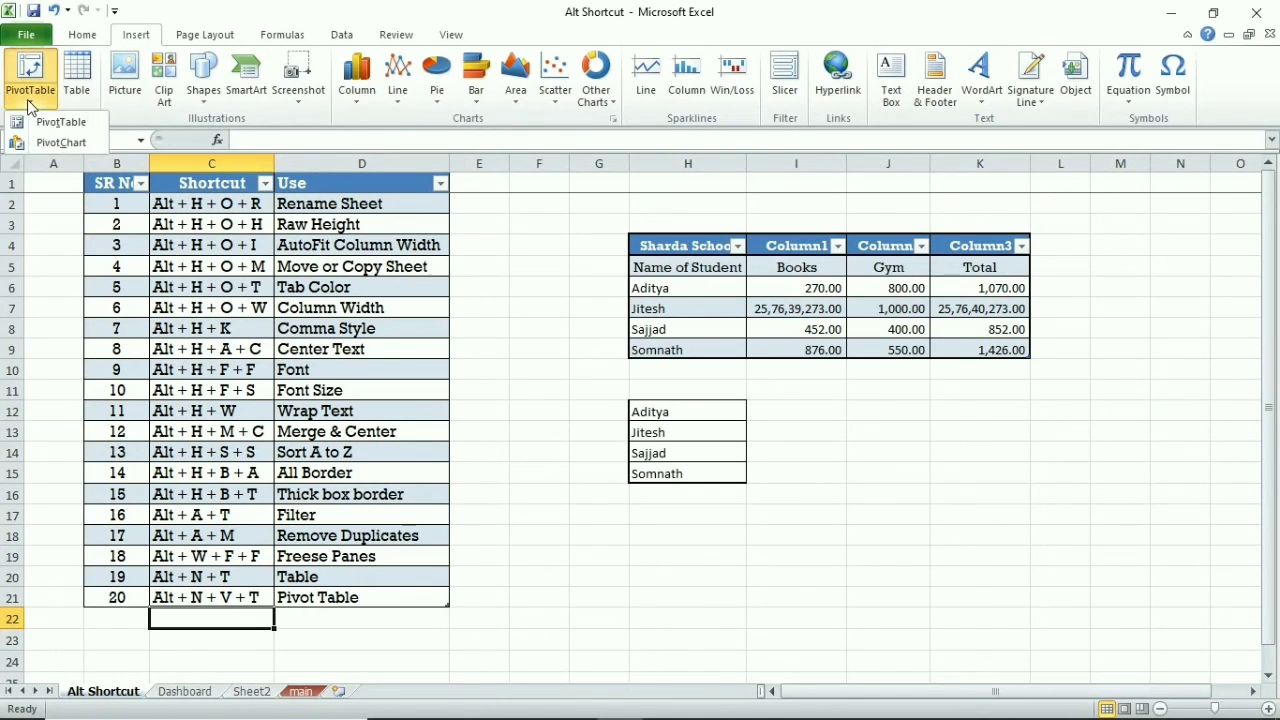
click(526, 486)
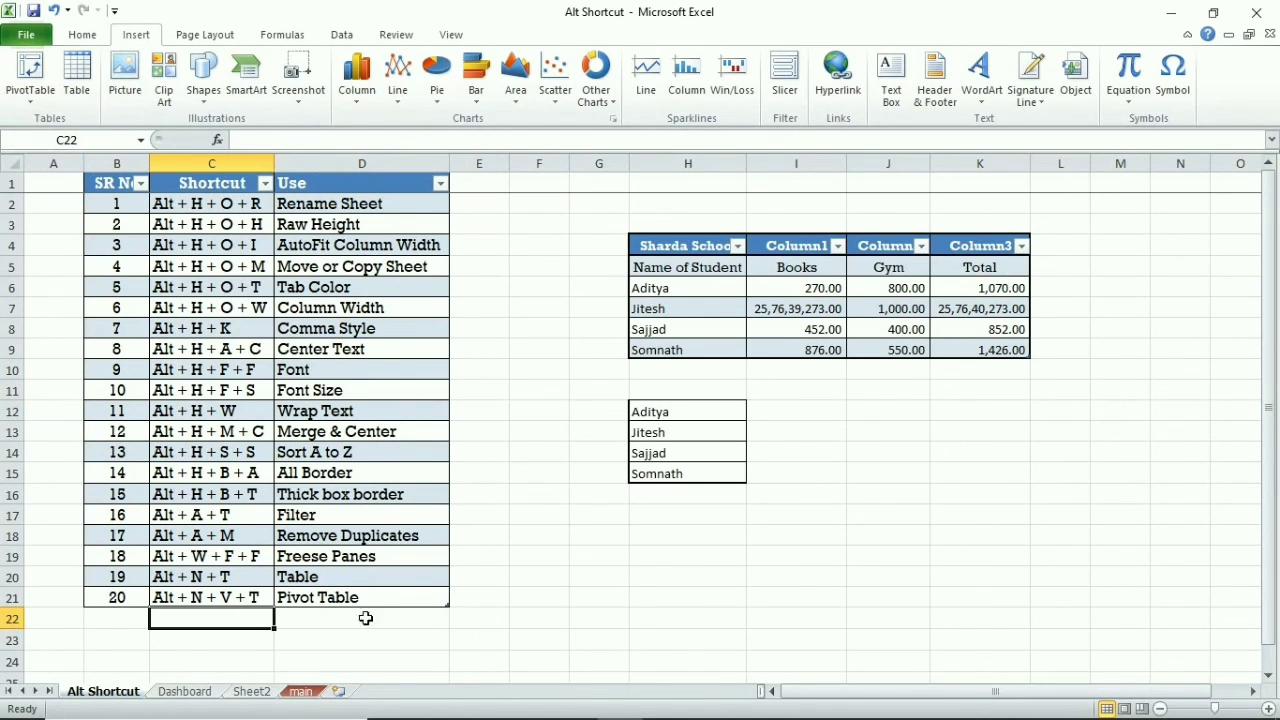
click(196, 695)
click(252, 691)
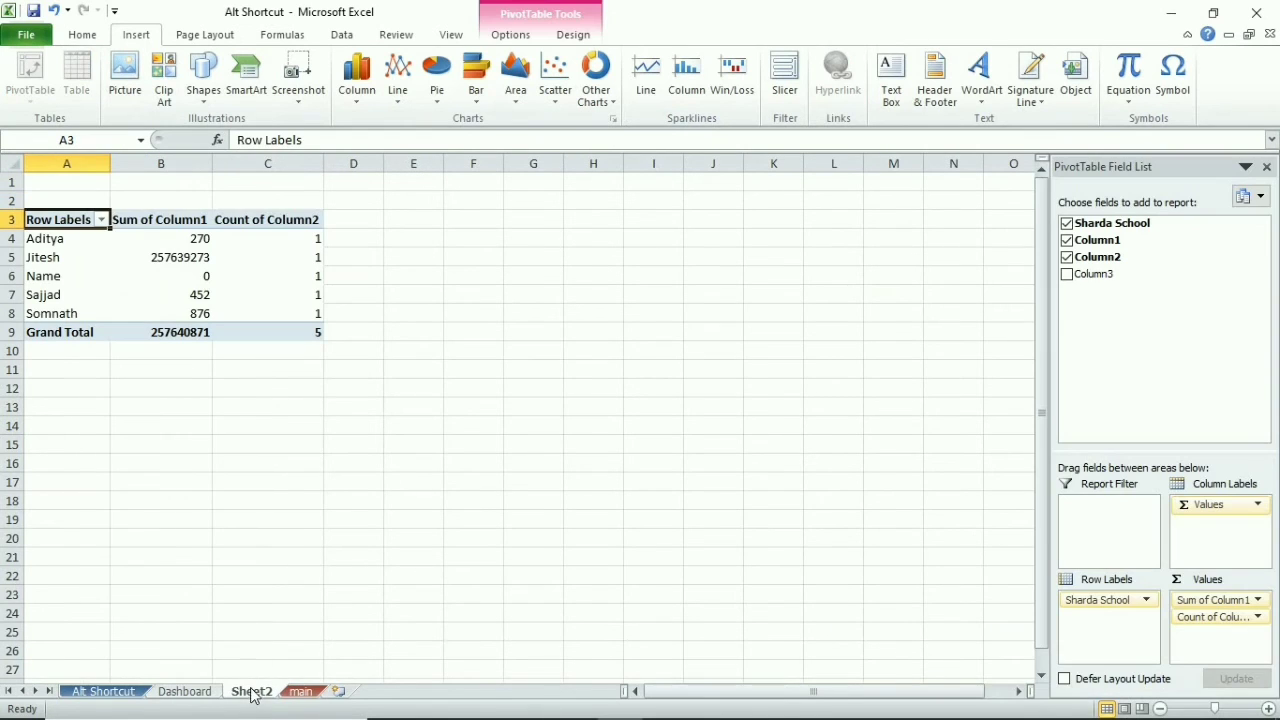
click(103, 691)
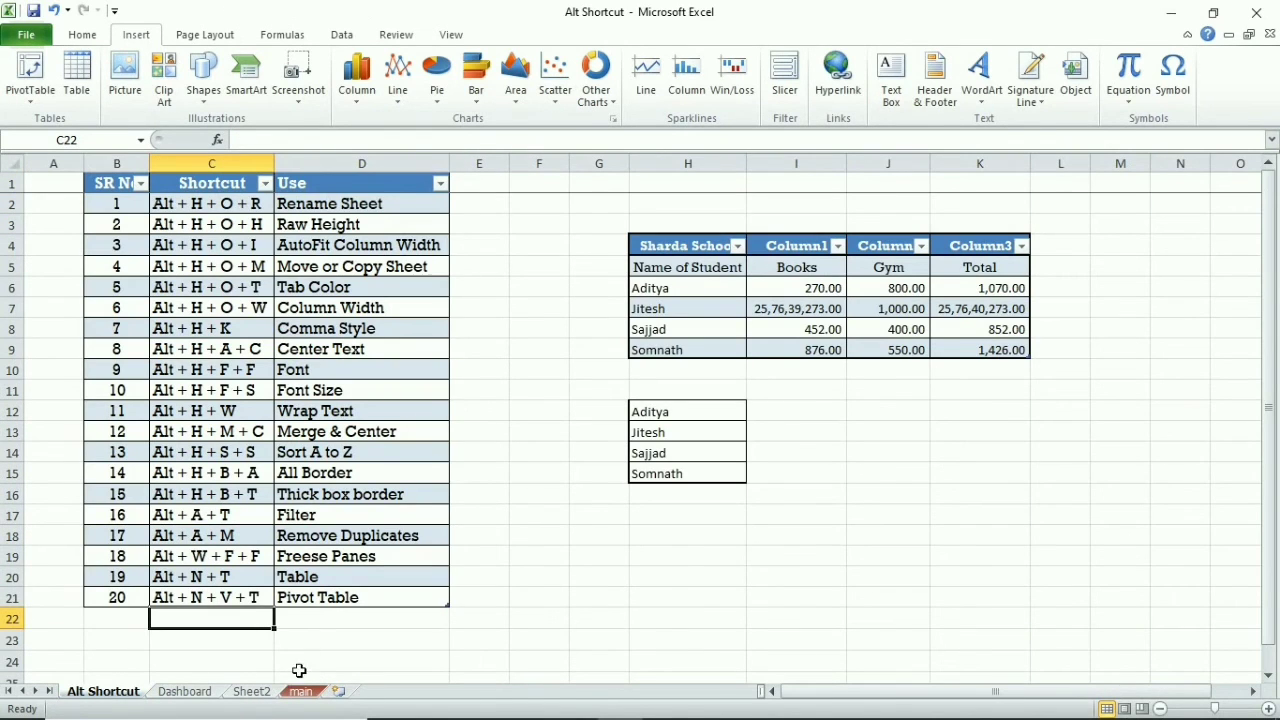
click(128, 189)
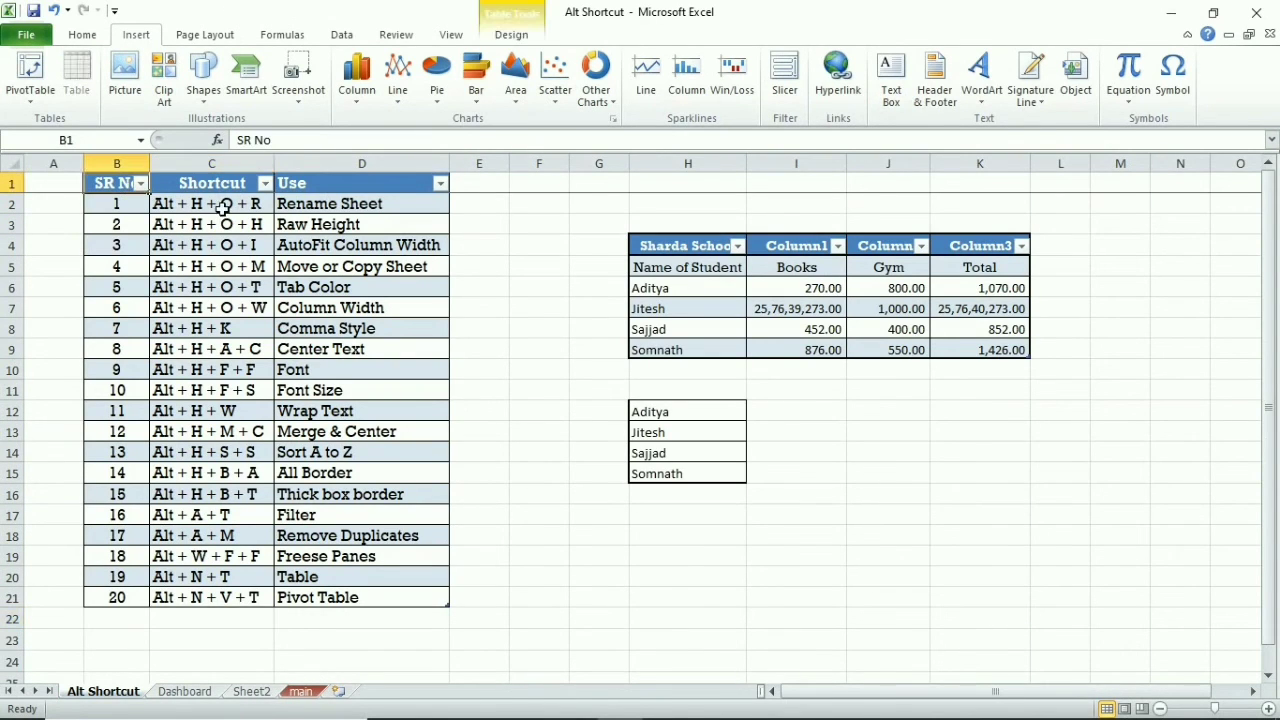
key(shift+Right)
key(shift+Right)
key(ctrl+shift+Down)
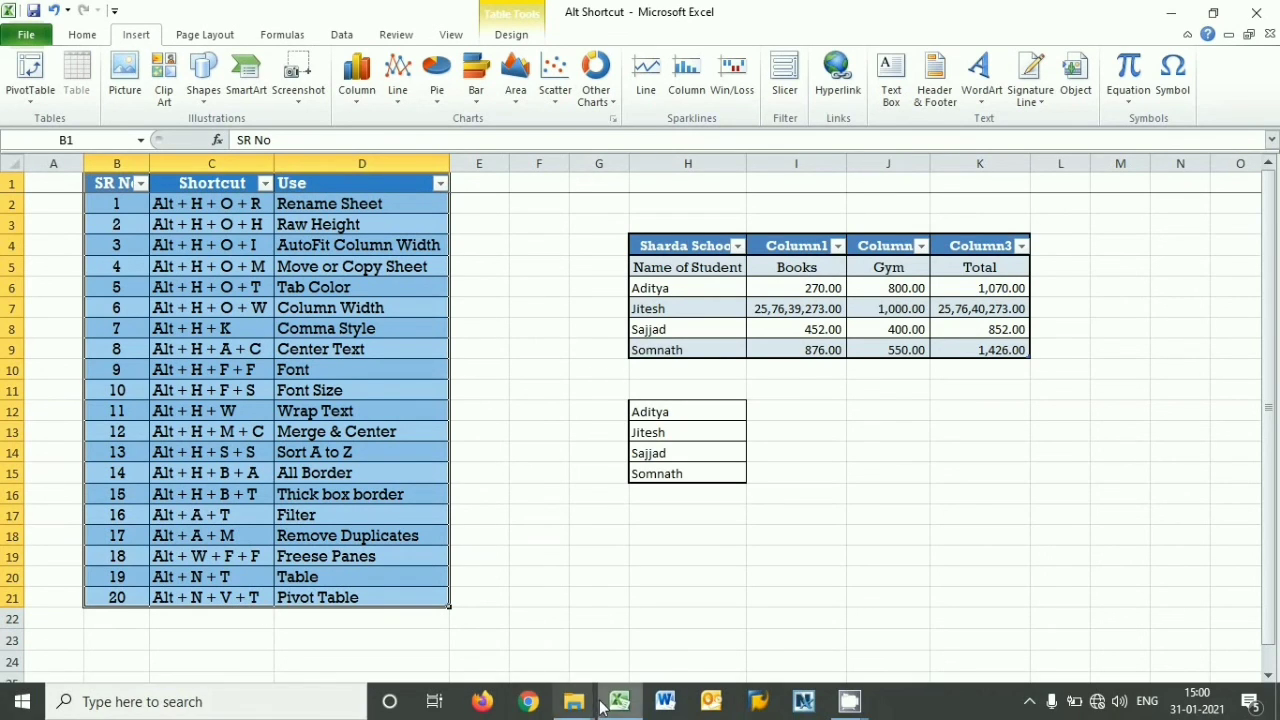
click(620, 703)
right_click(620, 703)
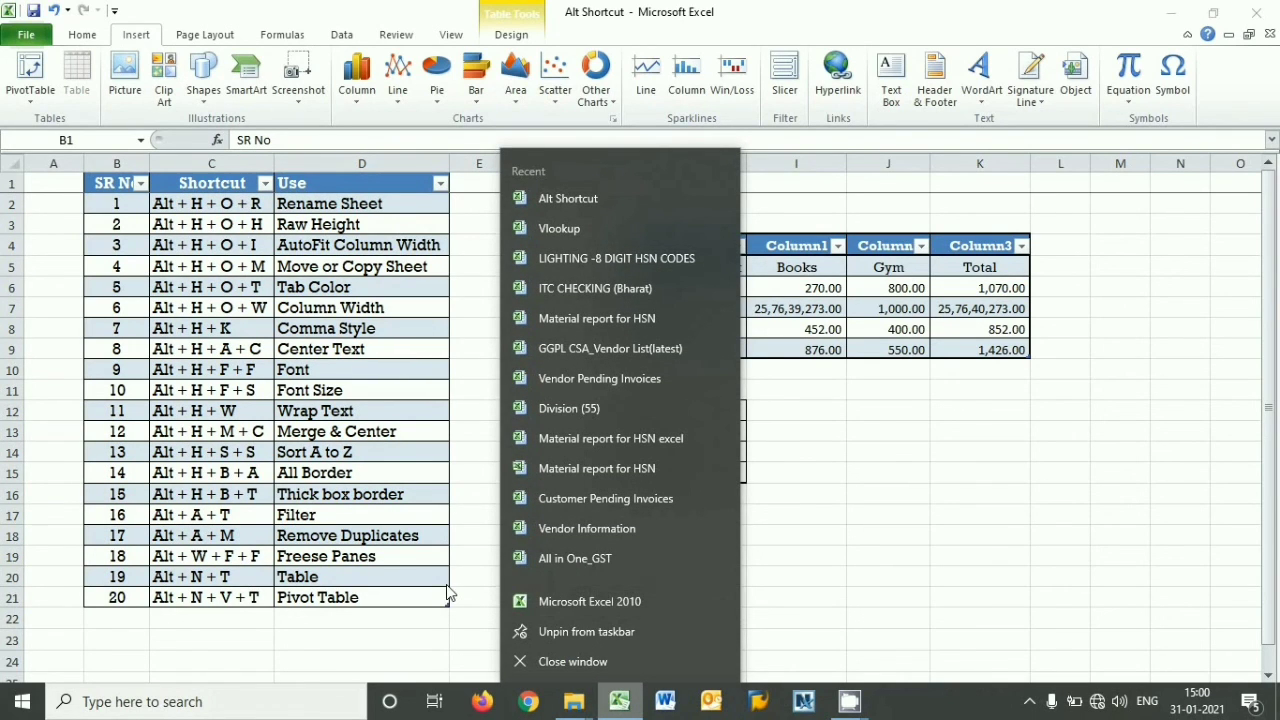
click(184, 610)
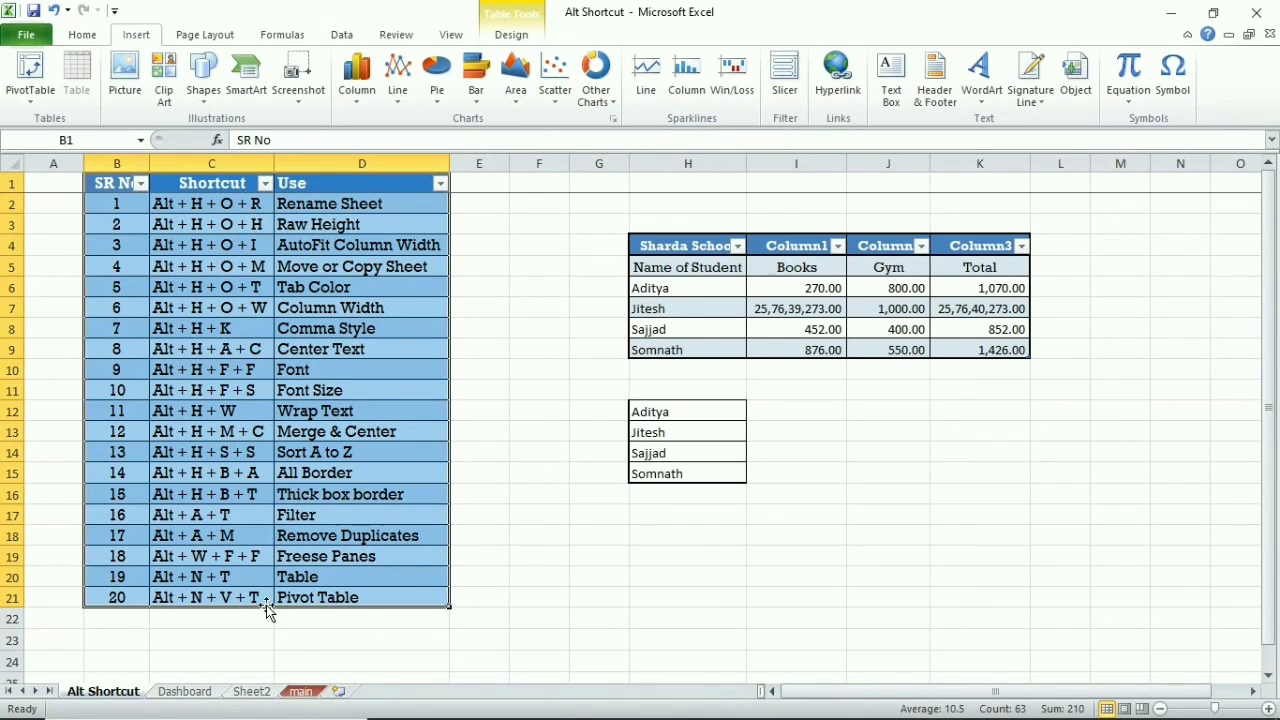
Step: Create PivotTable1 on new Sheet1 via Alt+N+V+T with SR No and Use as row labels
key(alt)
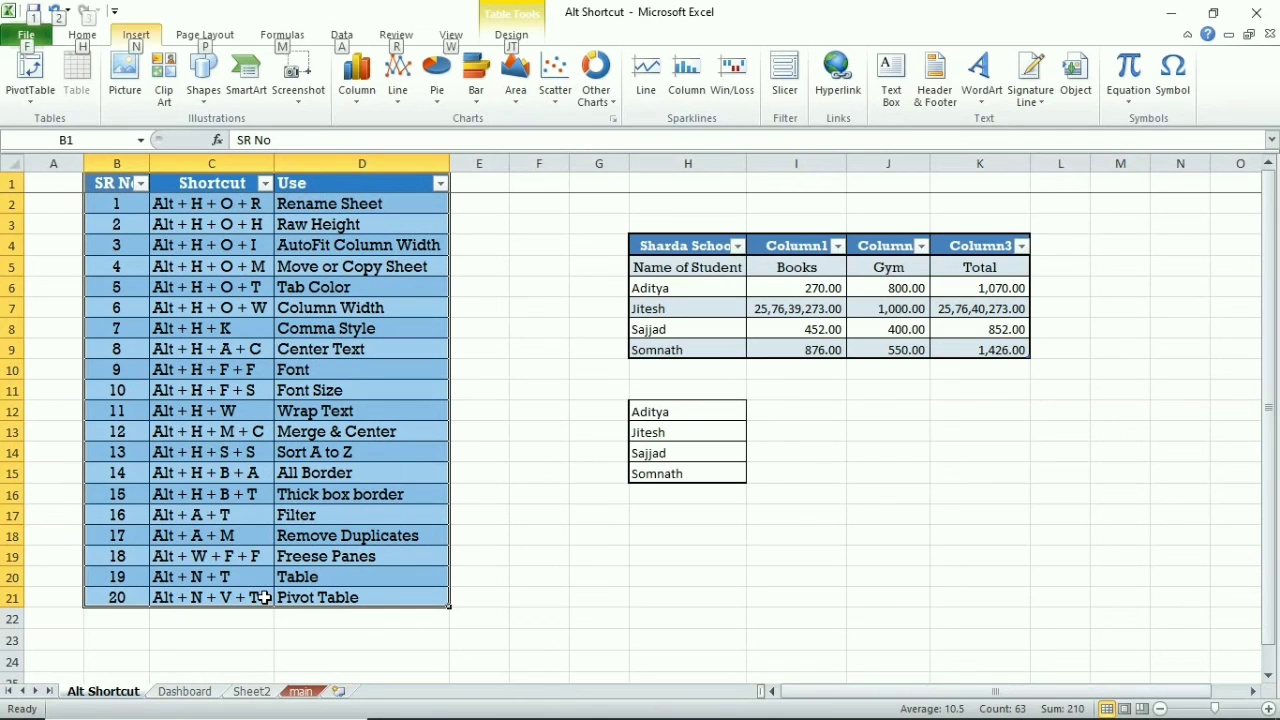
key(n)
key(v)
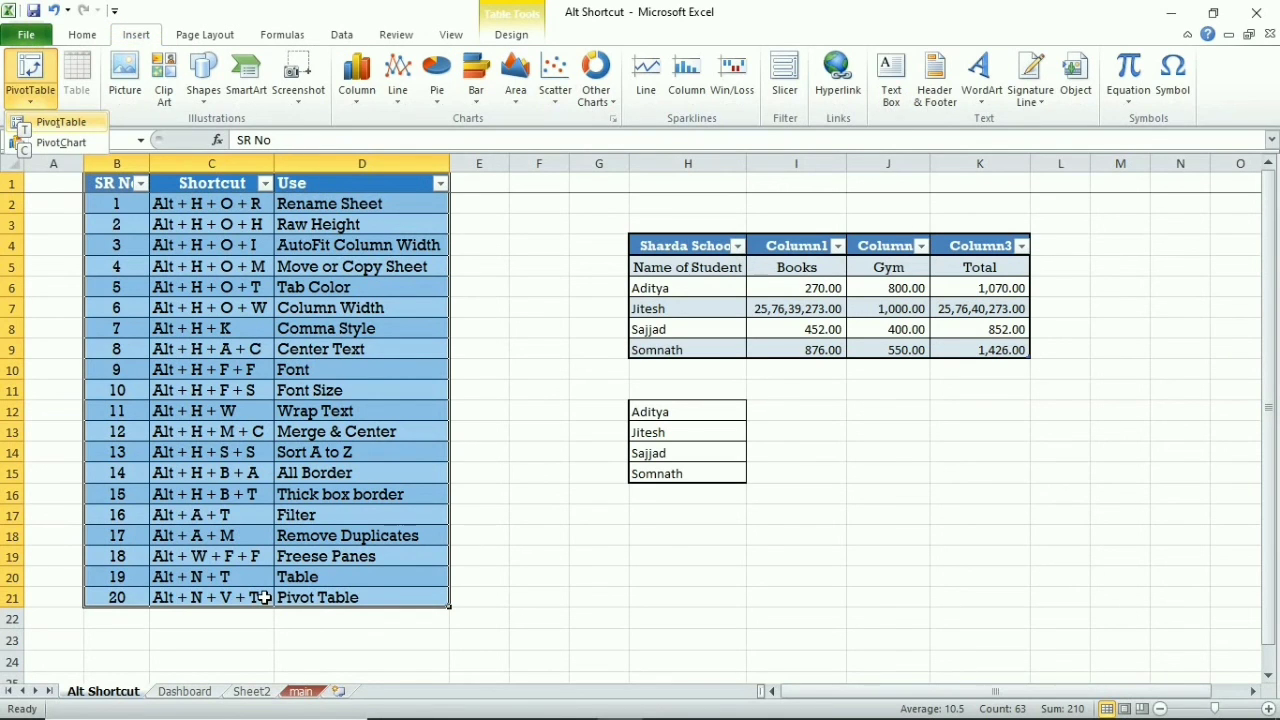
key(t)
key(t)
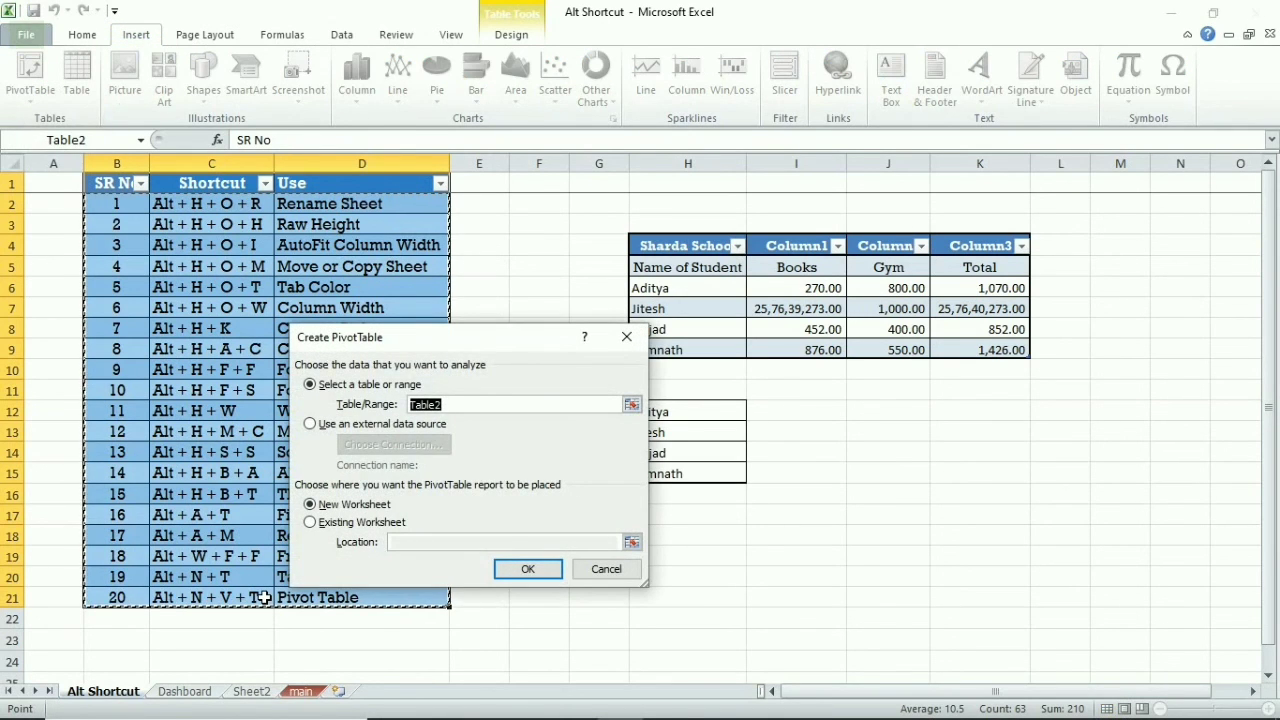
key(Return)
click(1067, 223)
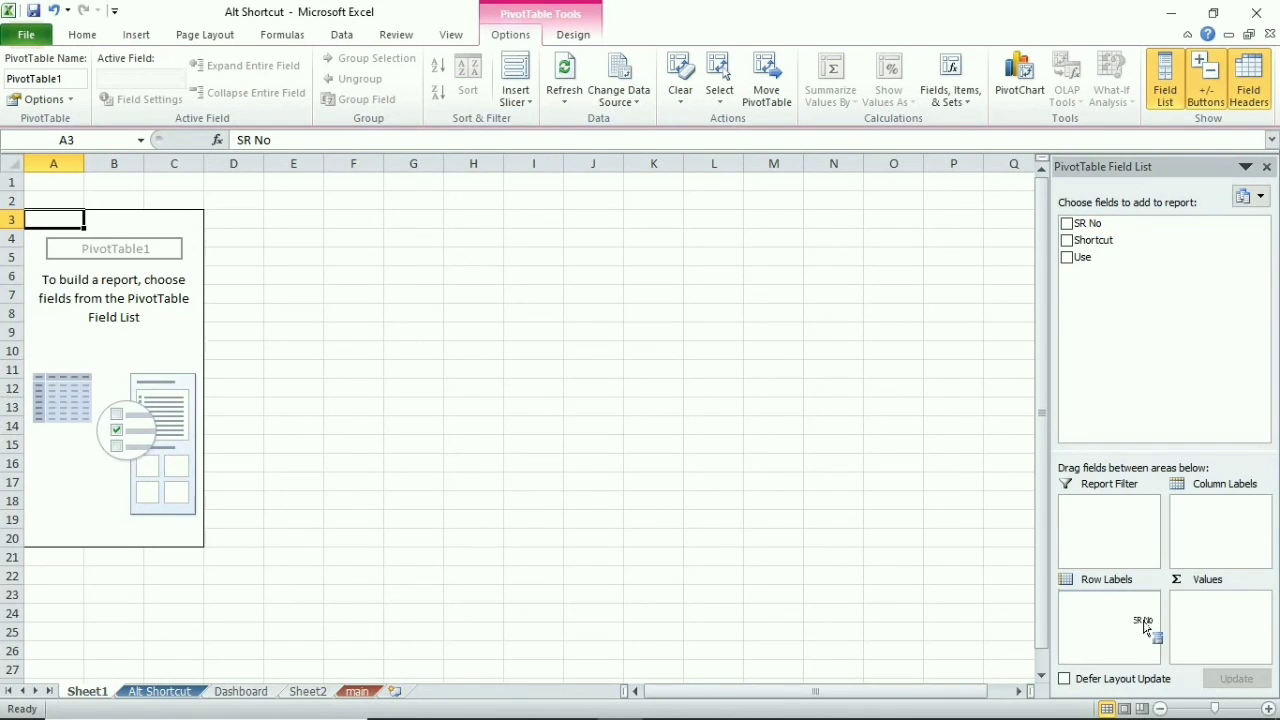
drag(1085, 258, 1105, 645)
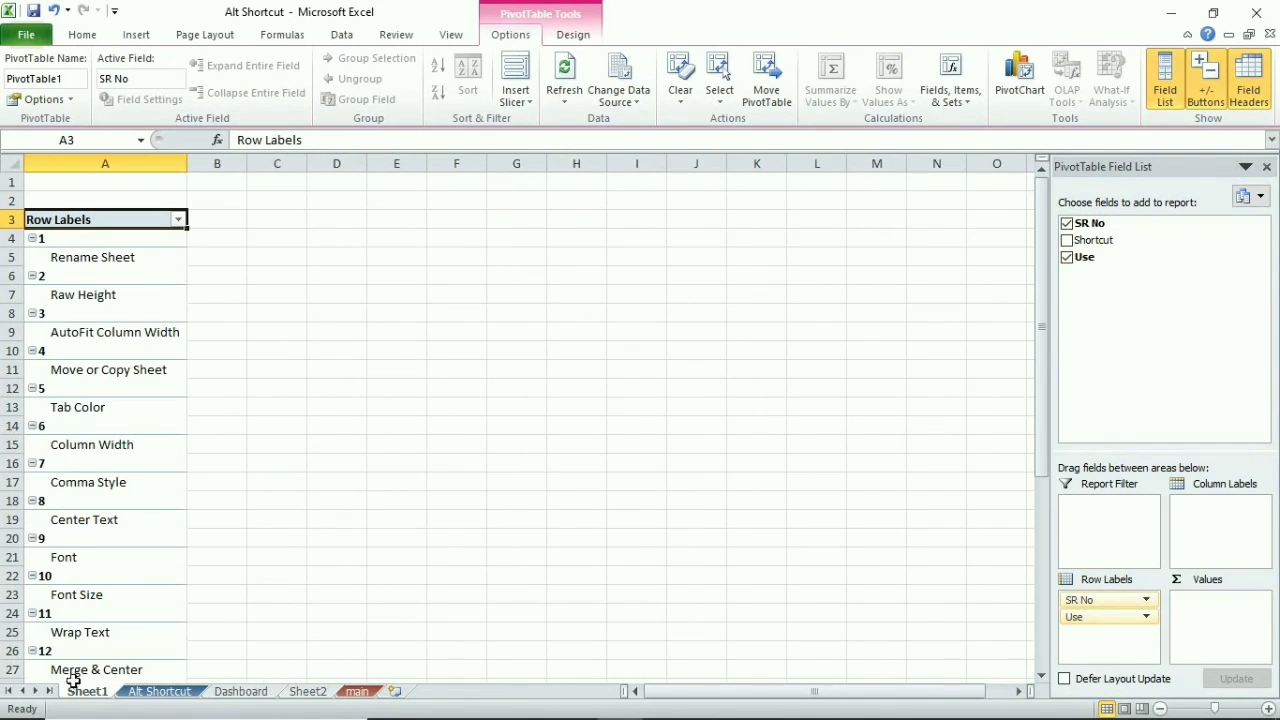
click(214, 695)
click(186, 693)
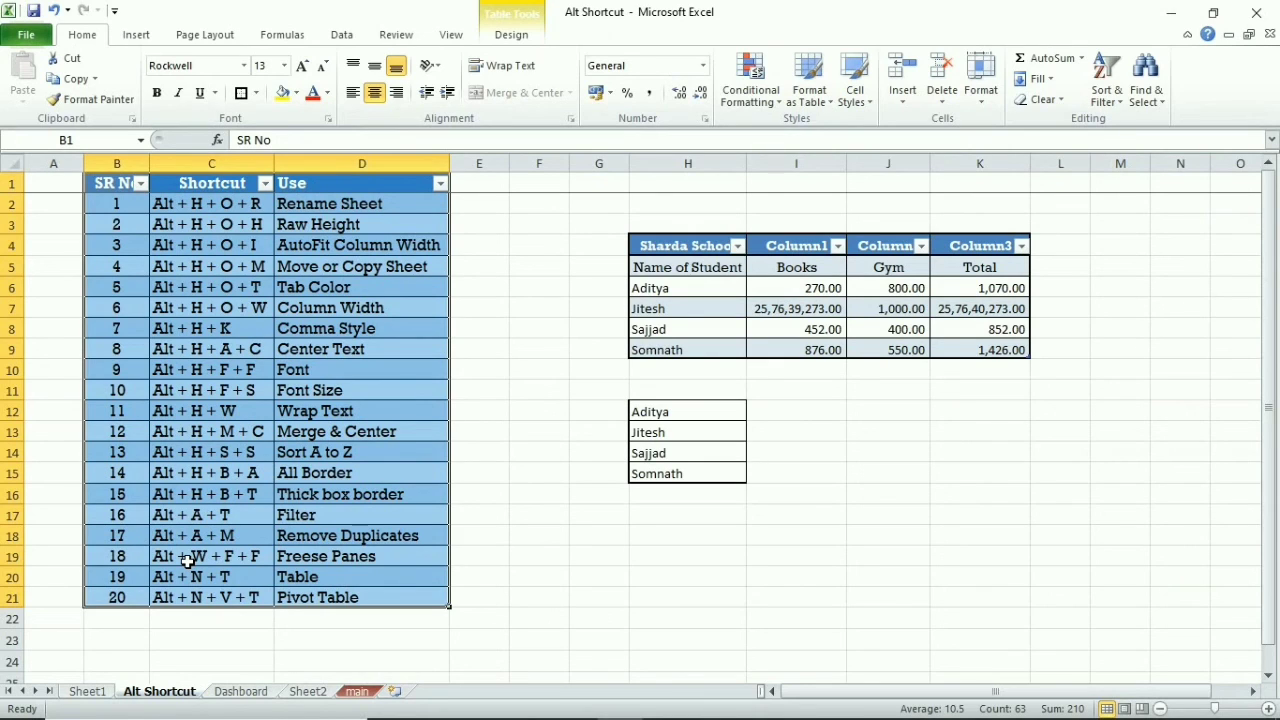
Step: Show the Formulas tab with its KeyTips using Alt, then M
key(alt)
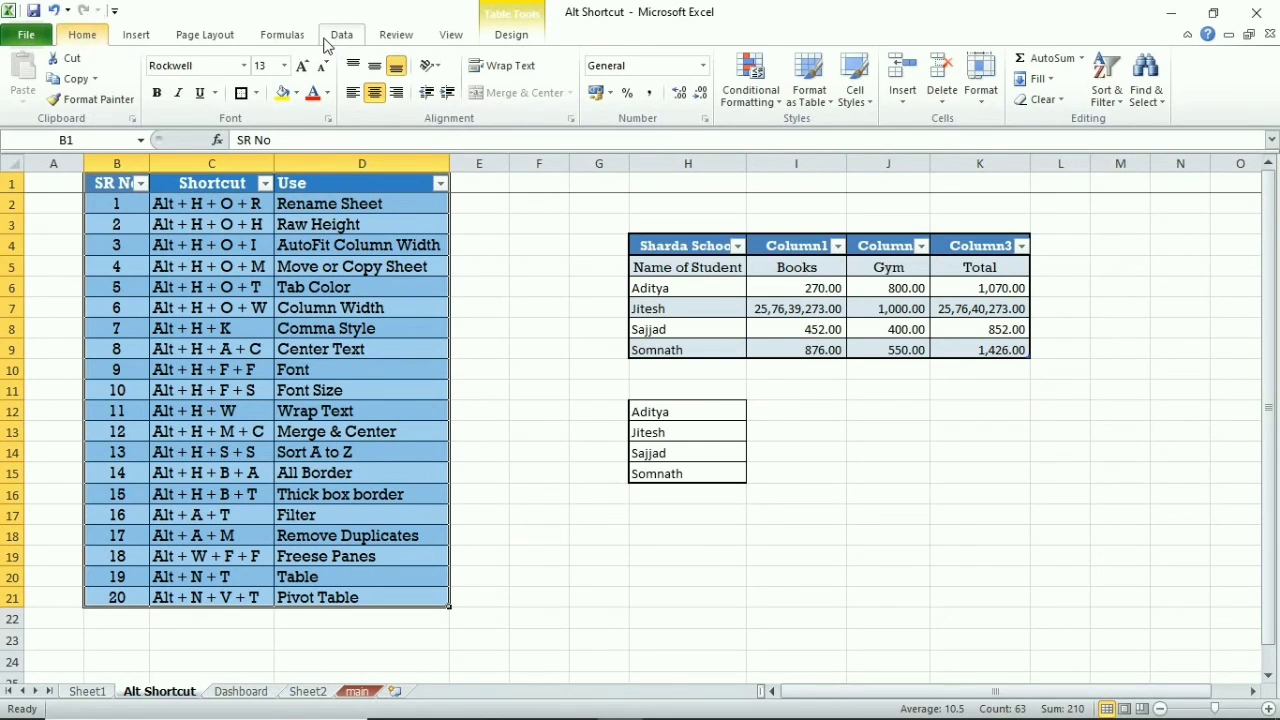
key(m)
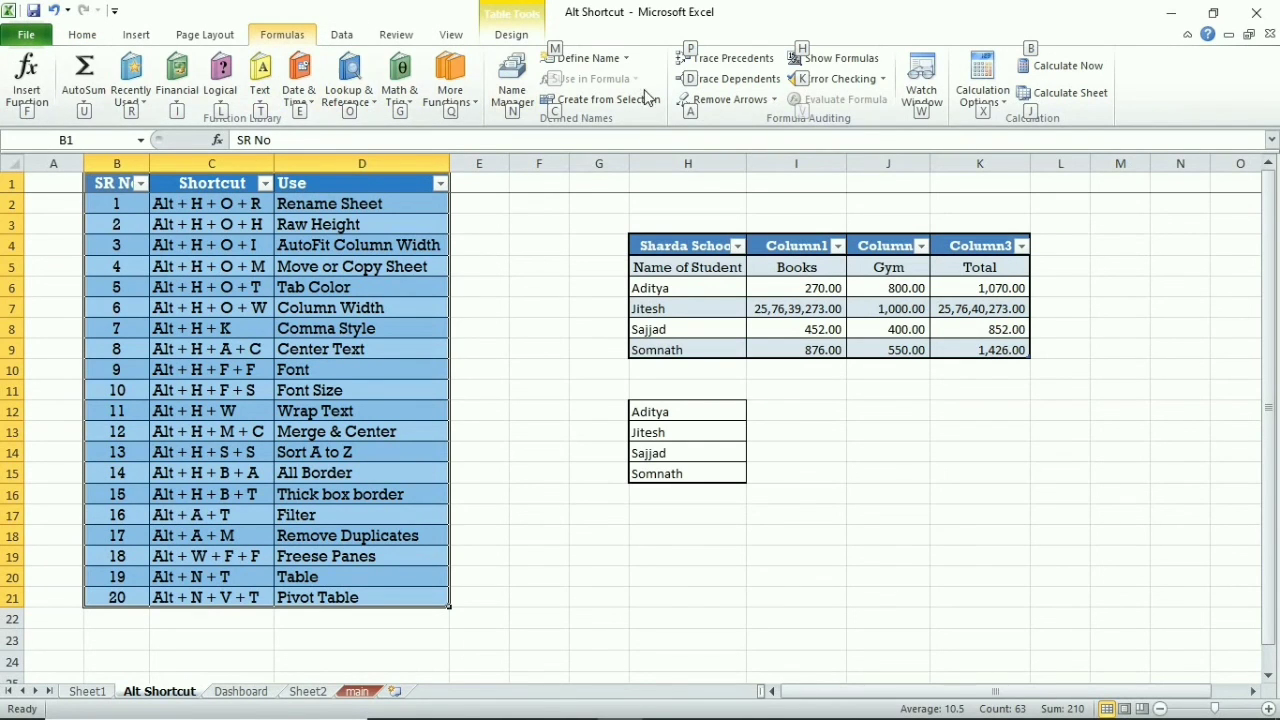